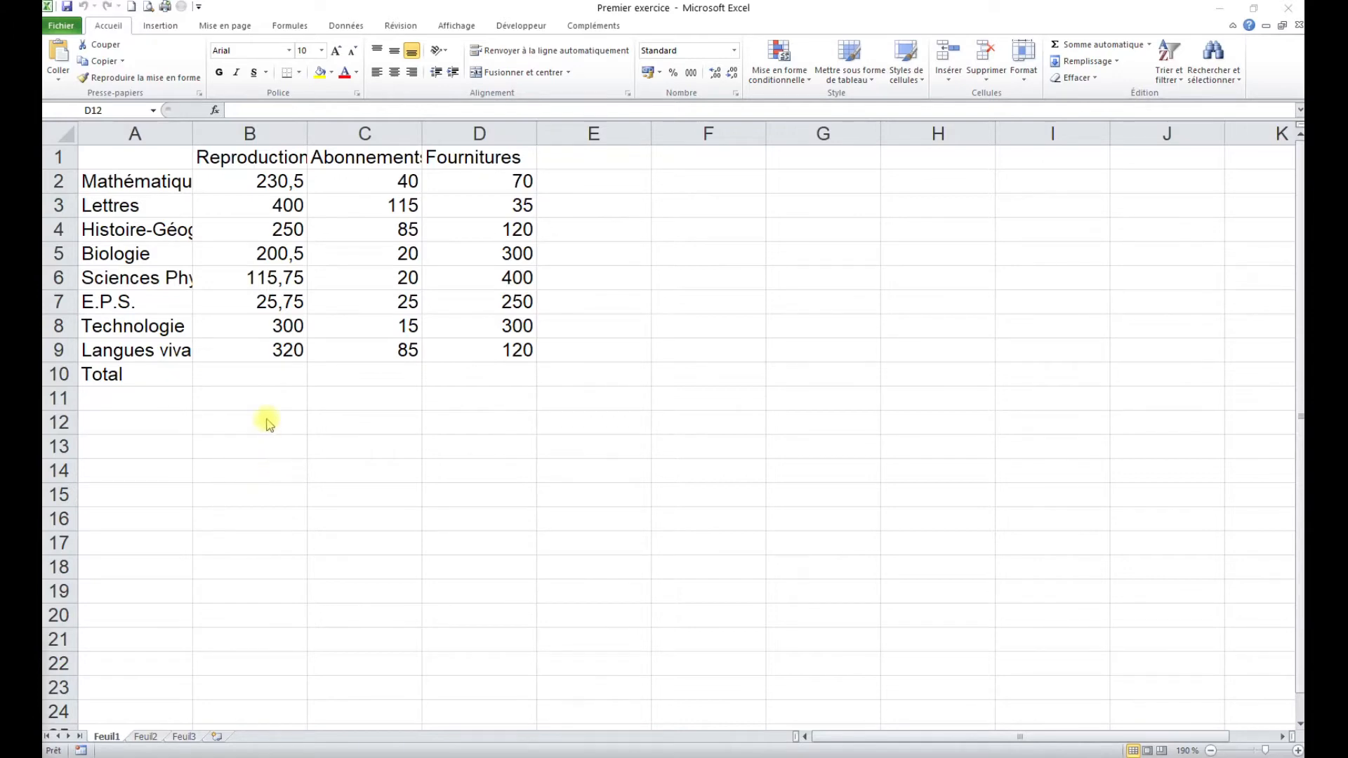
Step: Auto-fit the widths of columns A to D to their contents
left_click(156, 131)
left_click_drag(141, 132, 501, 136)
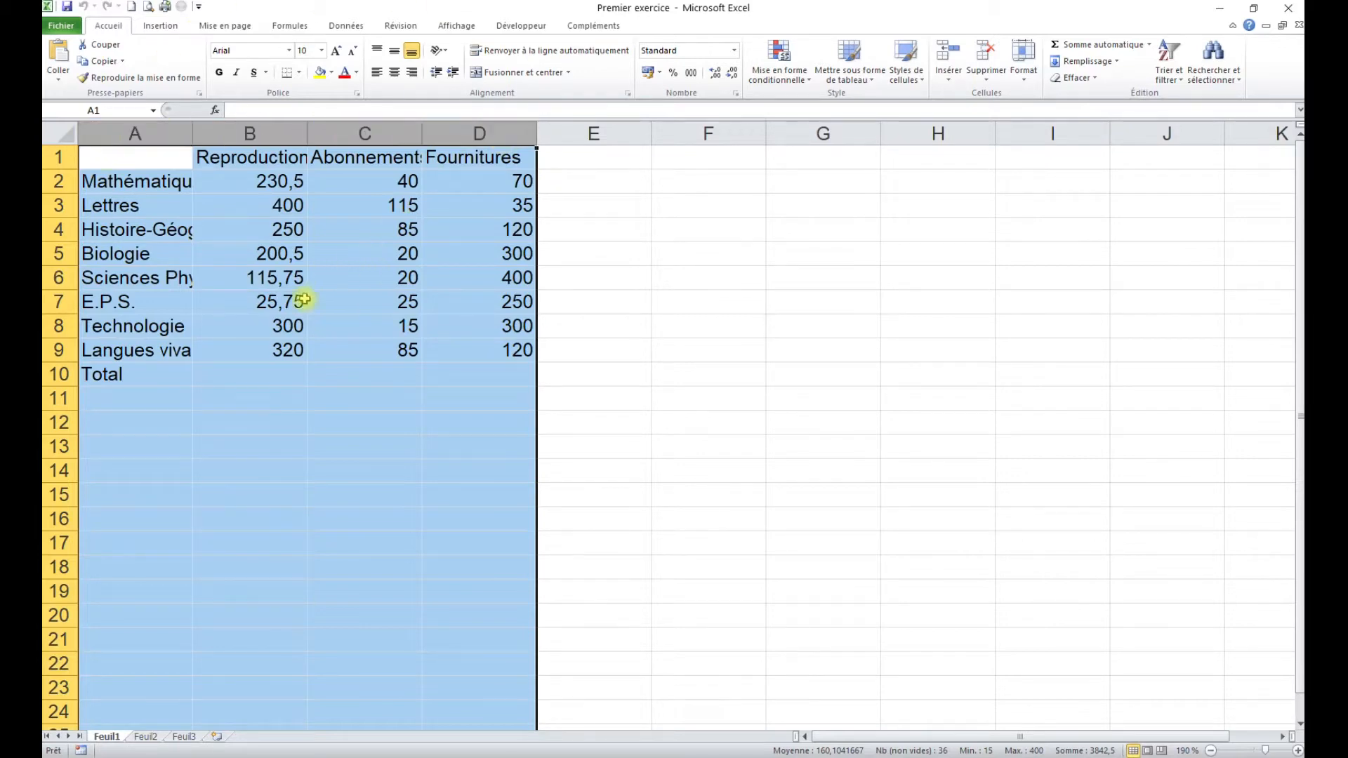
double_click(192, 133)
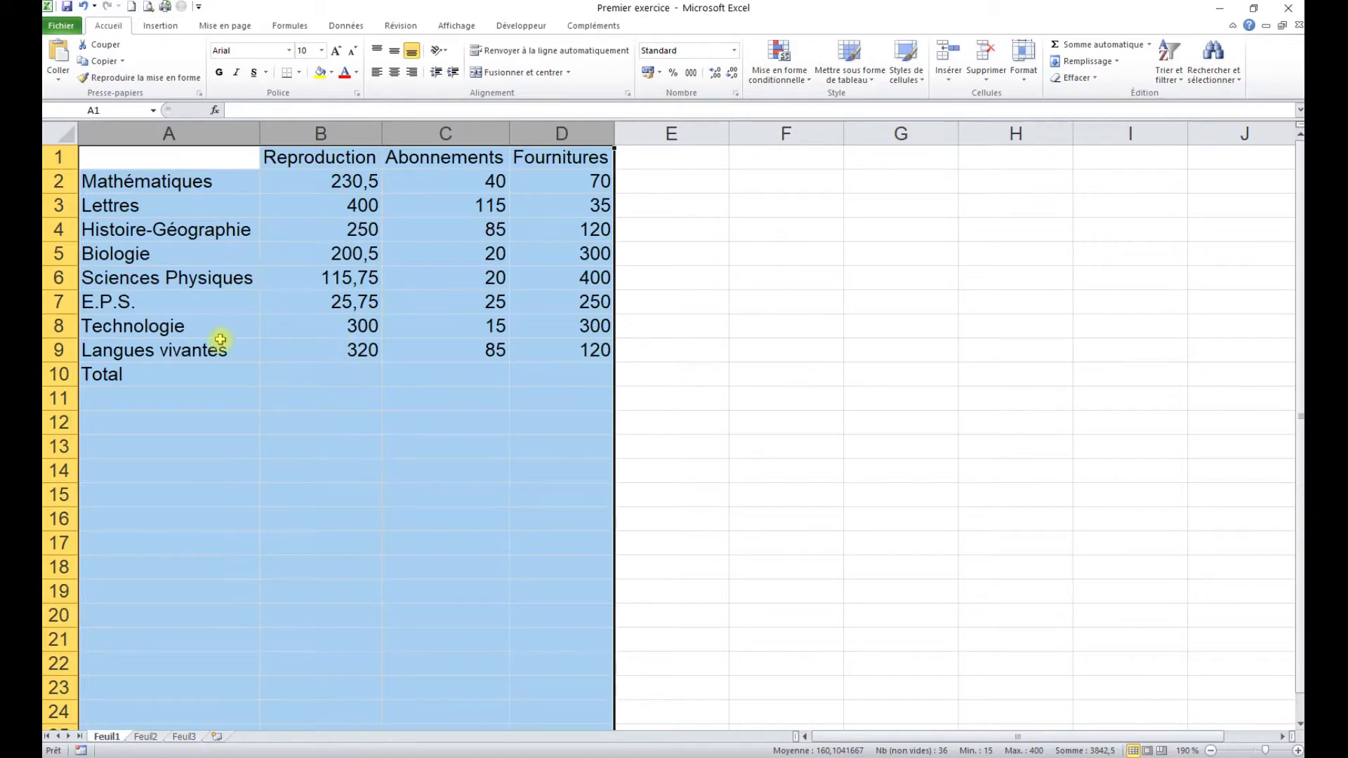
left_click(231, 260)
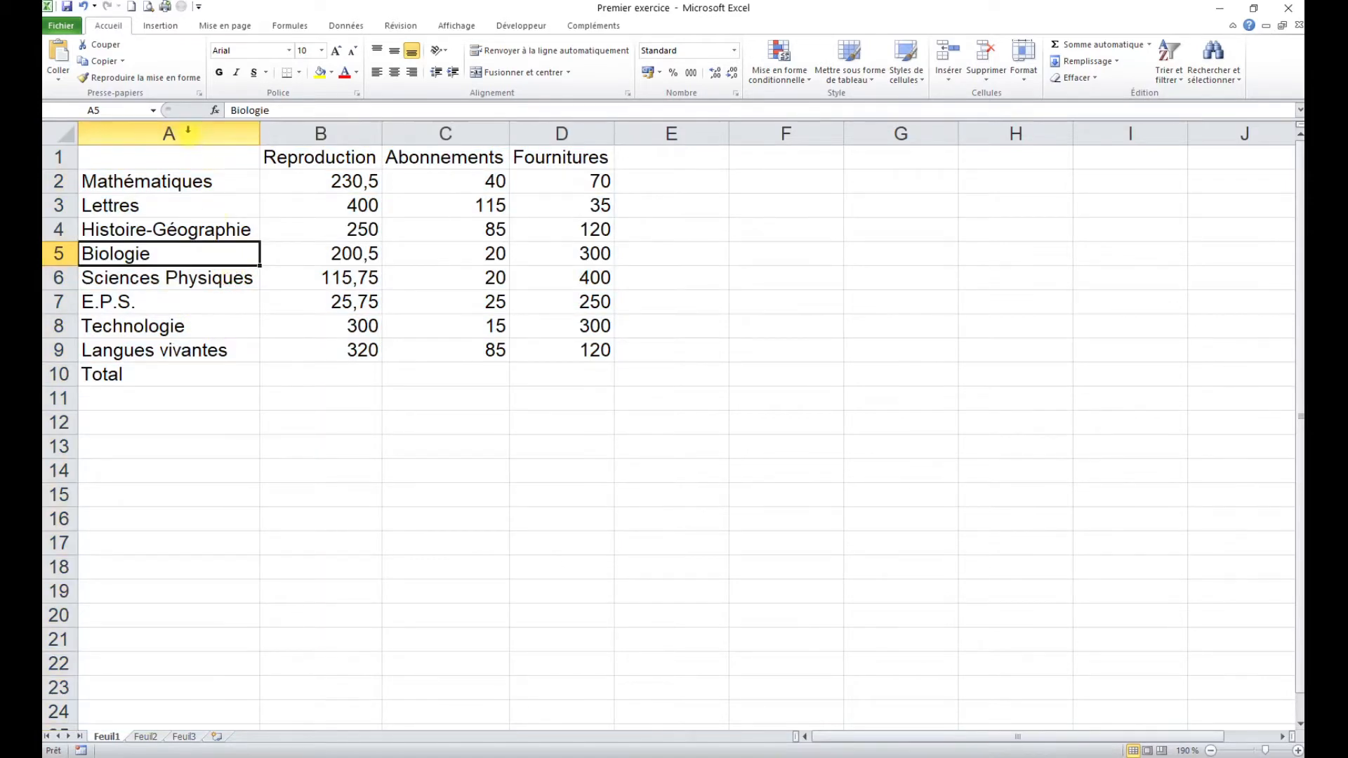
Step: Set the width of column A to 20
right_click(188, 130)
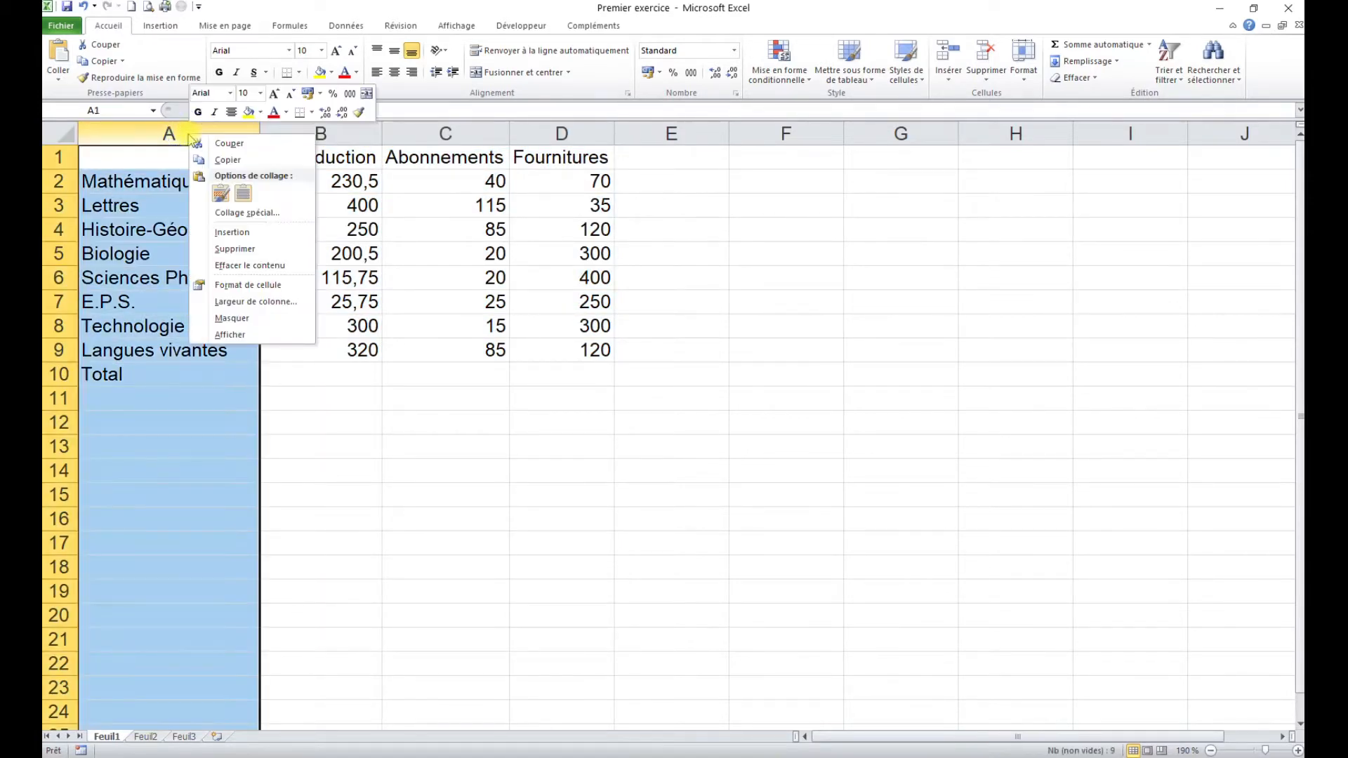
left_click(267, 302)
type("20")
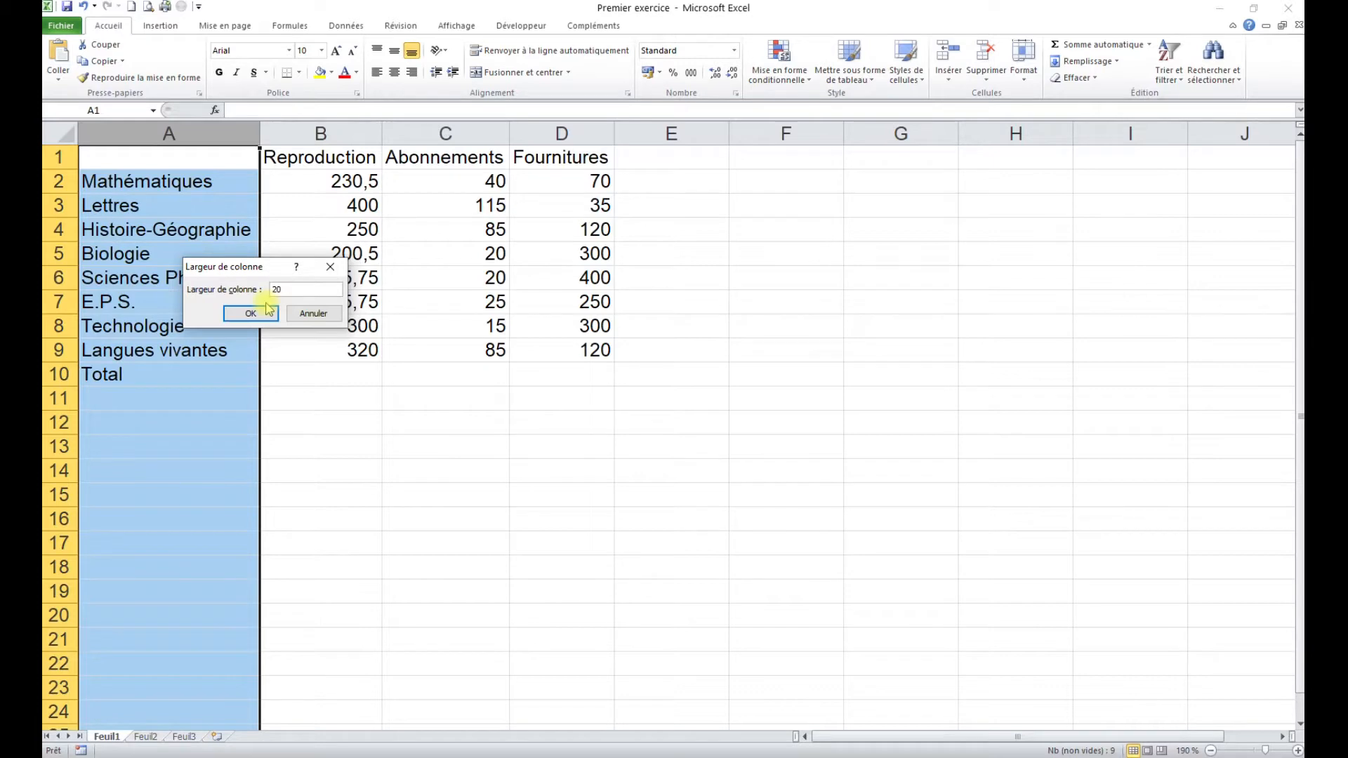
left_click(268, 309)
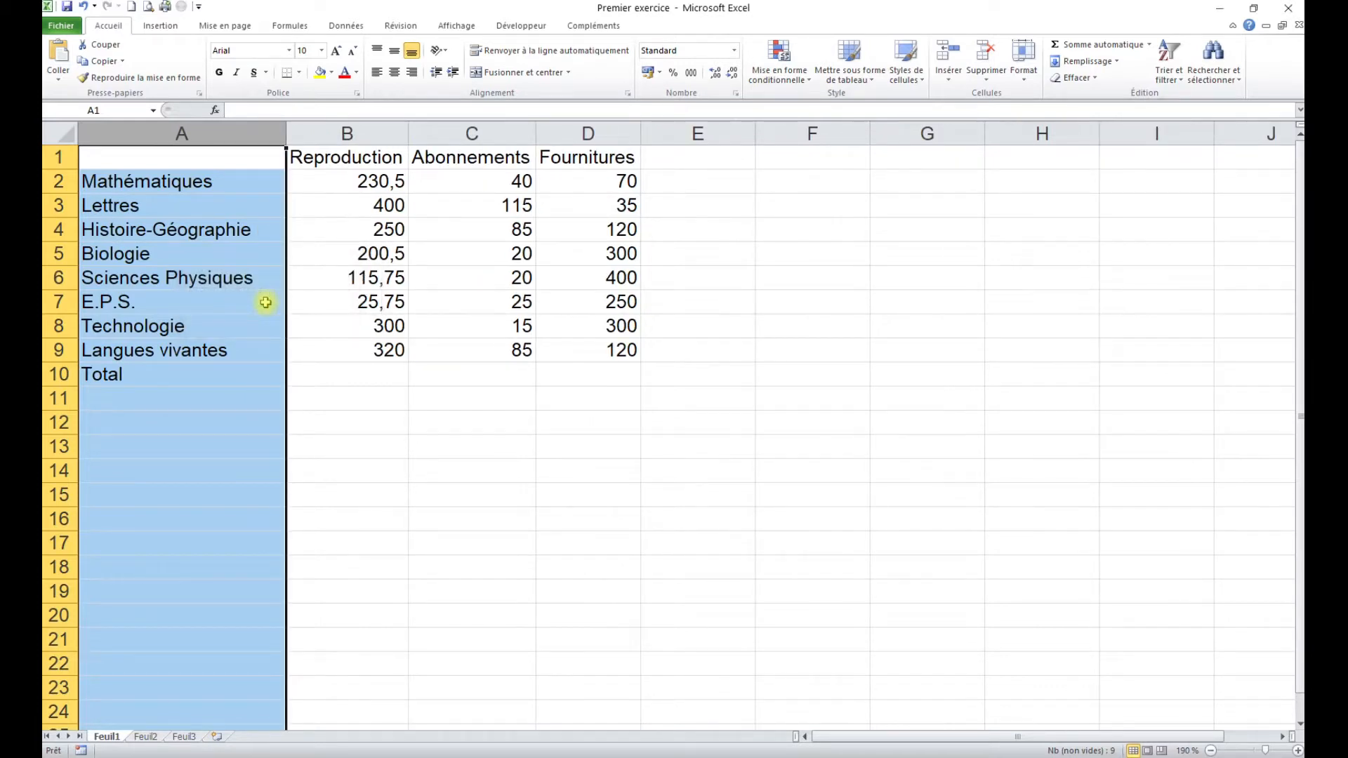
Step: Set the width of columns B to D to 16
left_click(355, 133)
left_click_drag(420, 134, 617, 133)
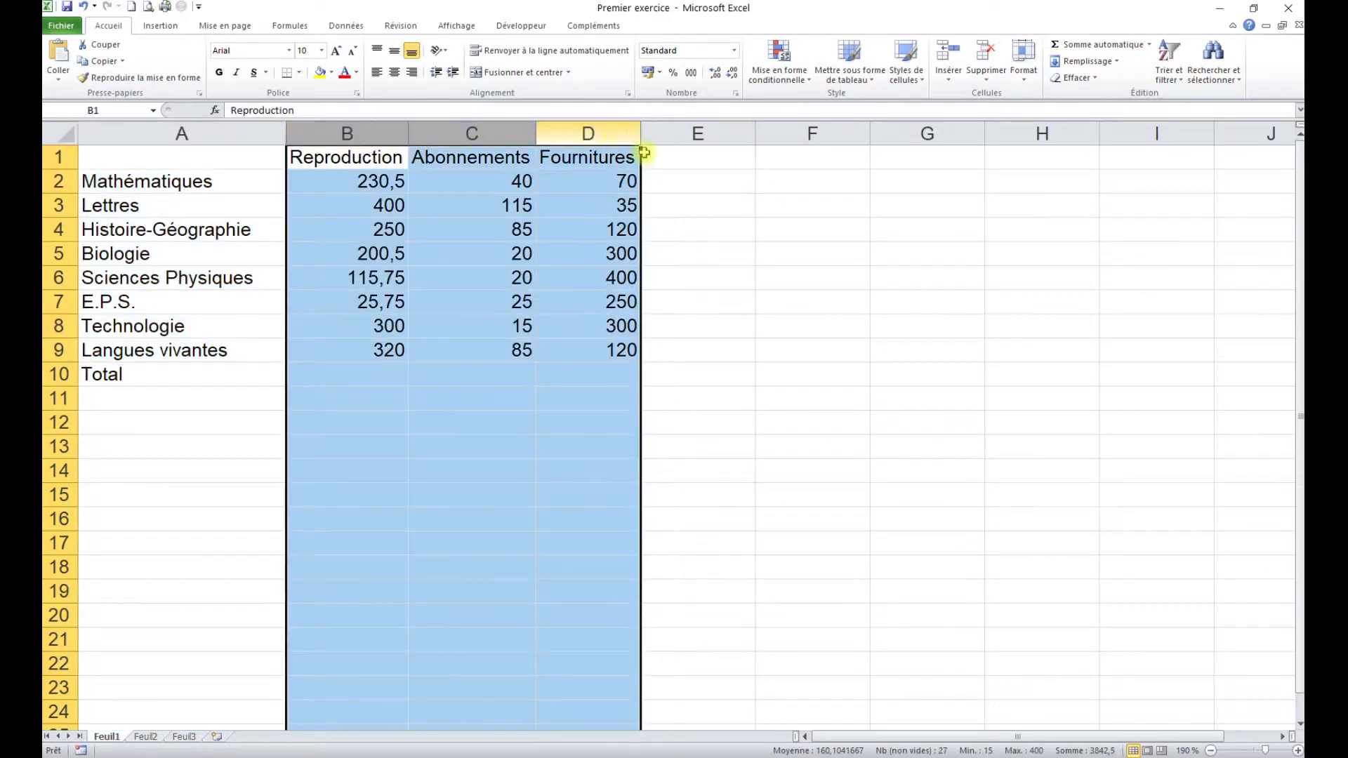
right_click(608, 136)
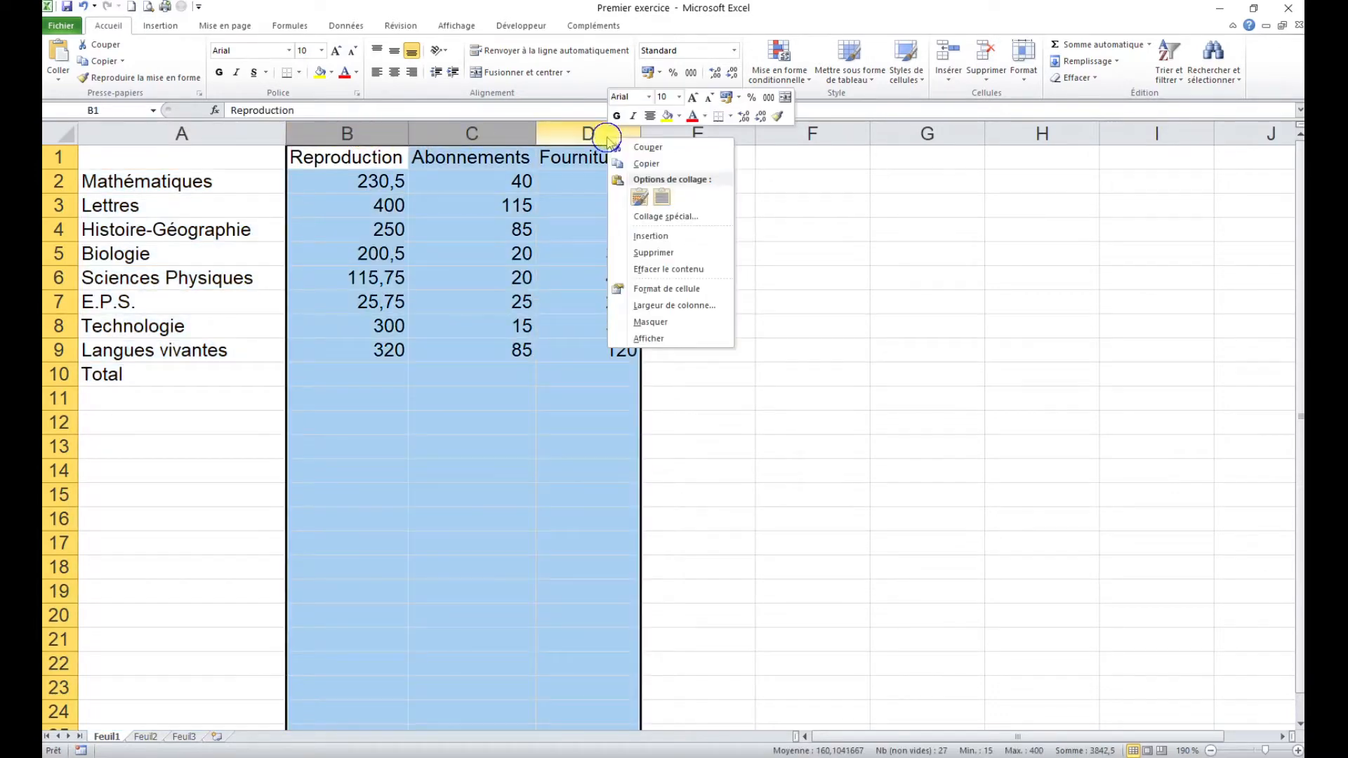
left_click(668, 307)
type("16")
left_click(668, 309)
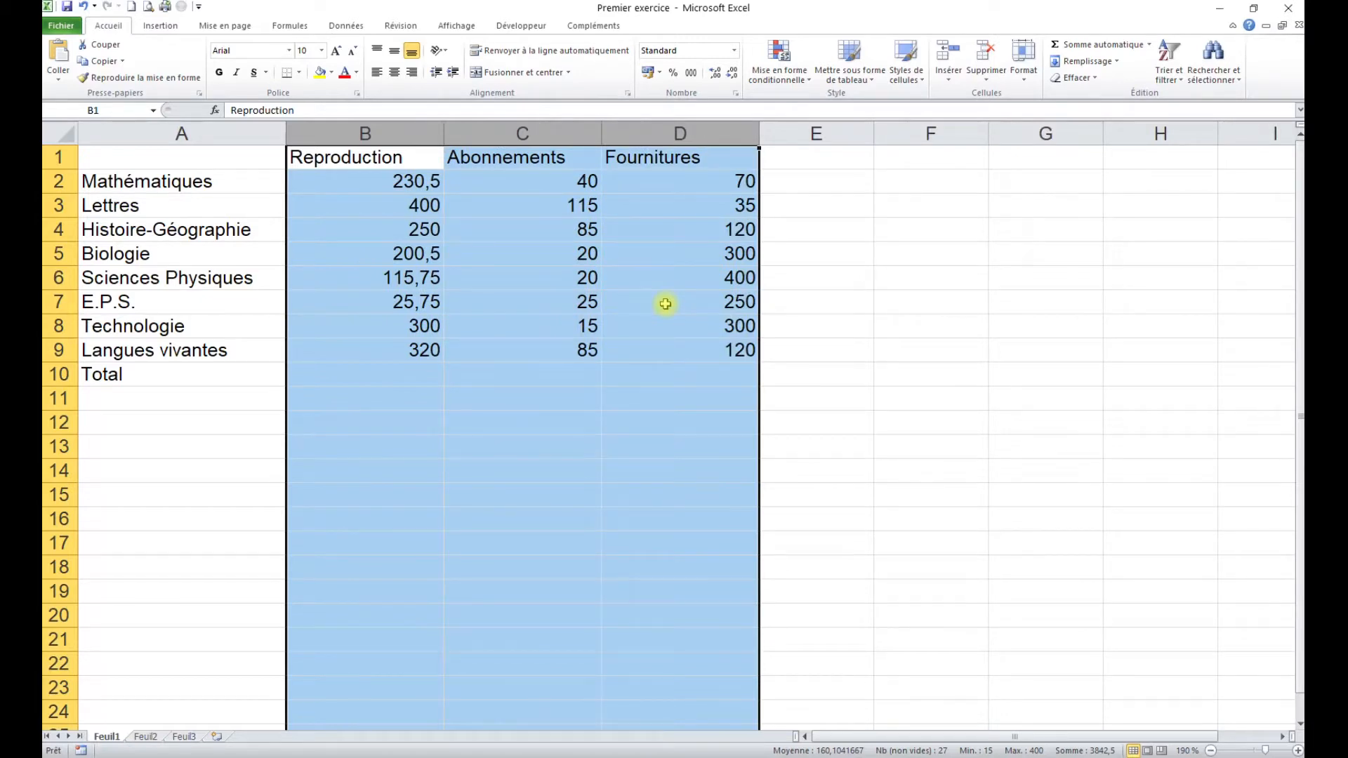
left_click(485, 231)
Step: Make the column headings in B1:D1 bold and centre them horizontally
left_click_drag(385, 156, 687, 166)
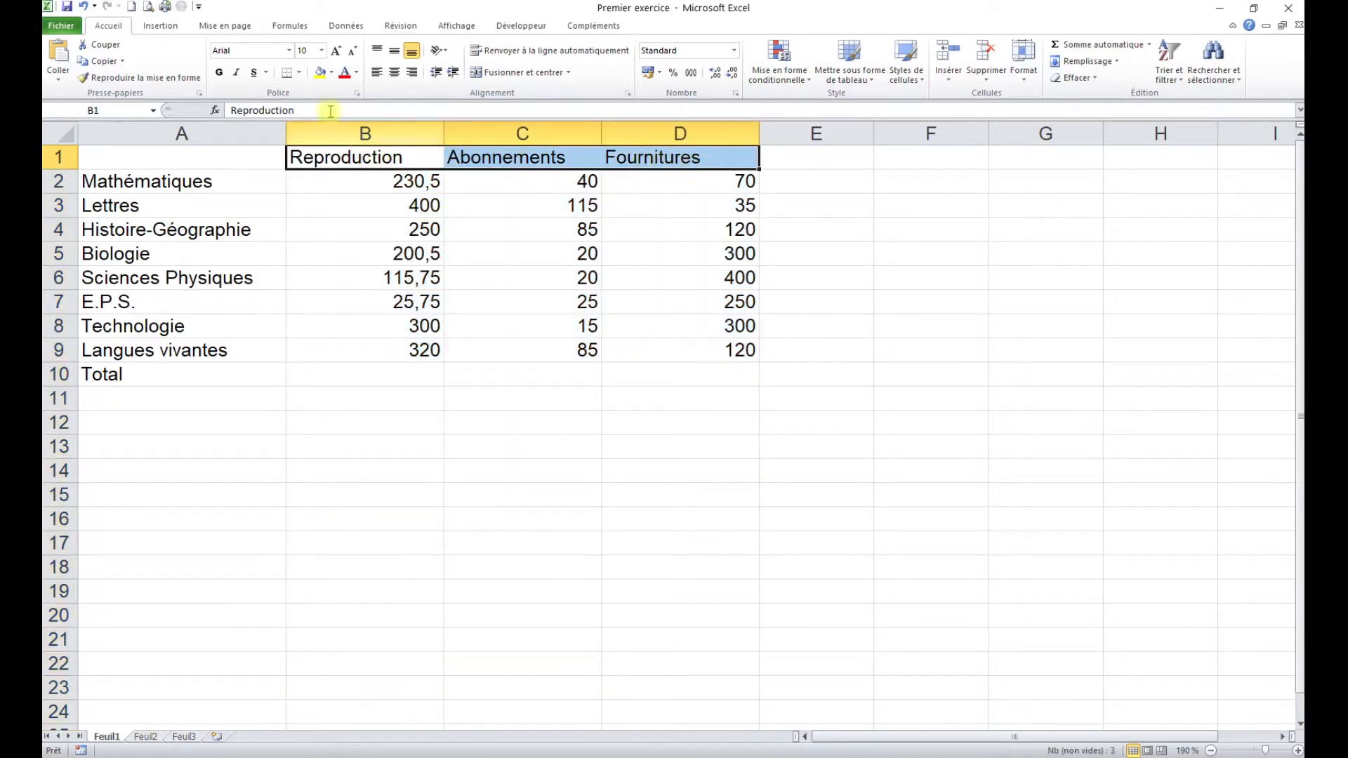
left_click(220, 73)
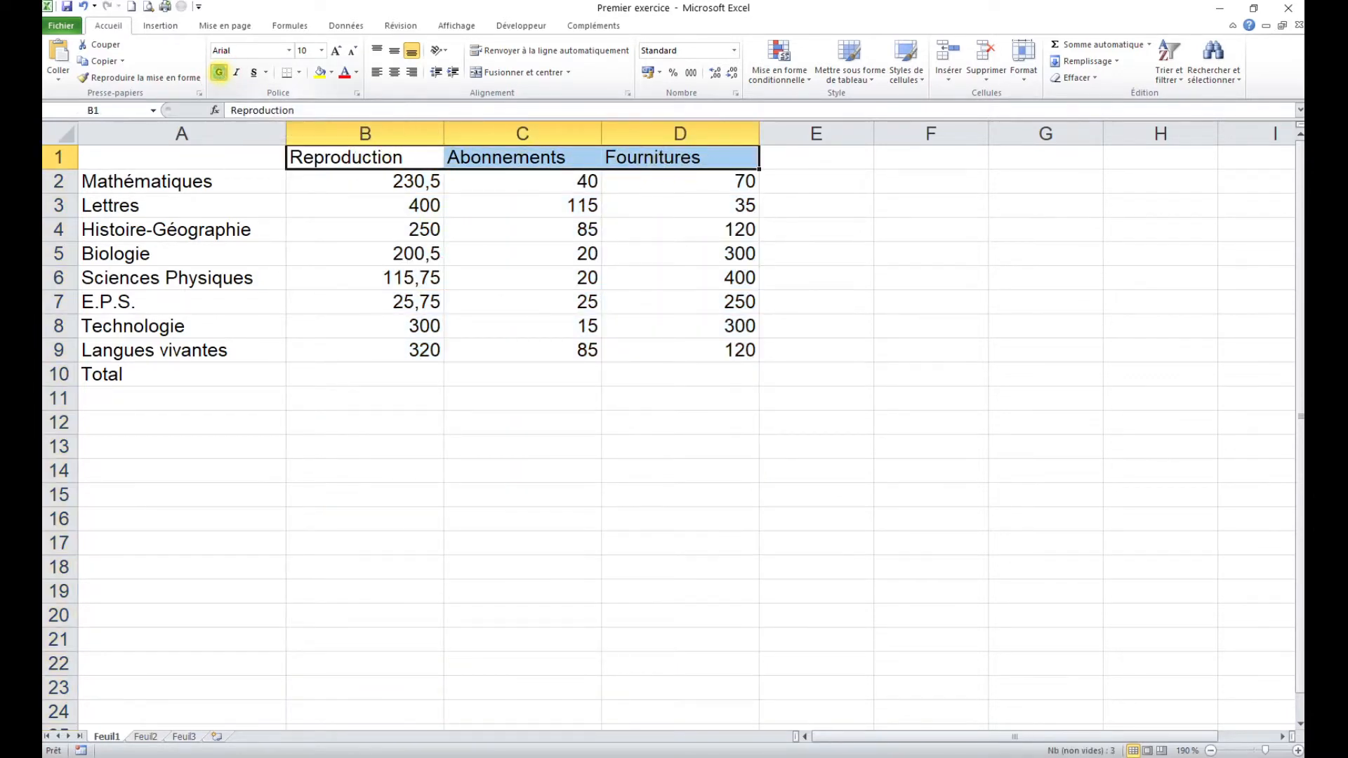
left_click(394, 72)
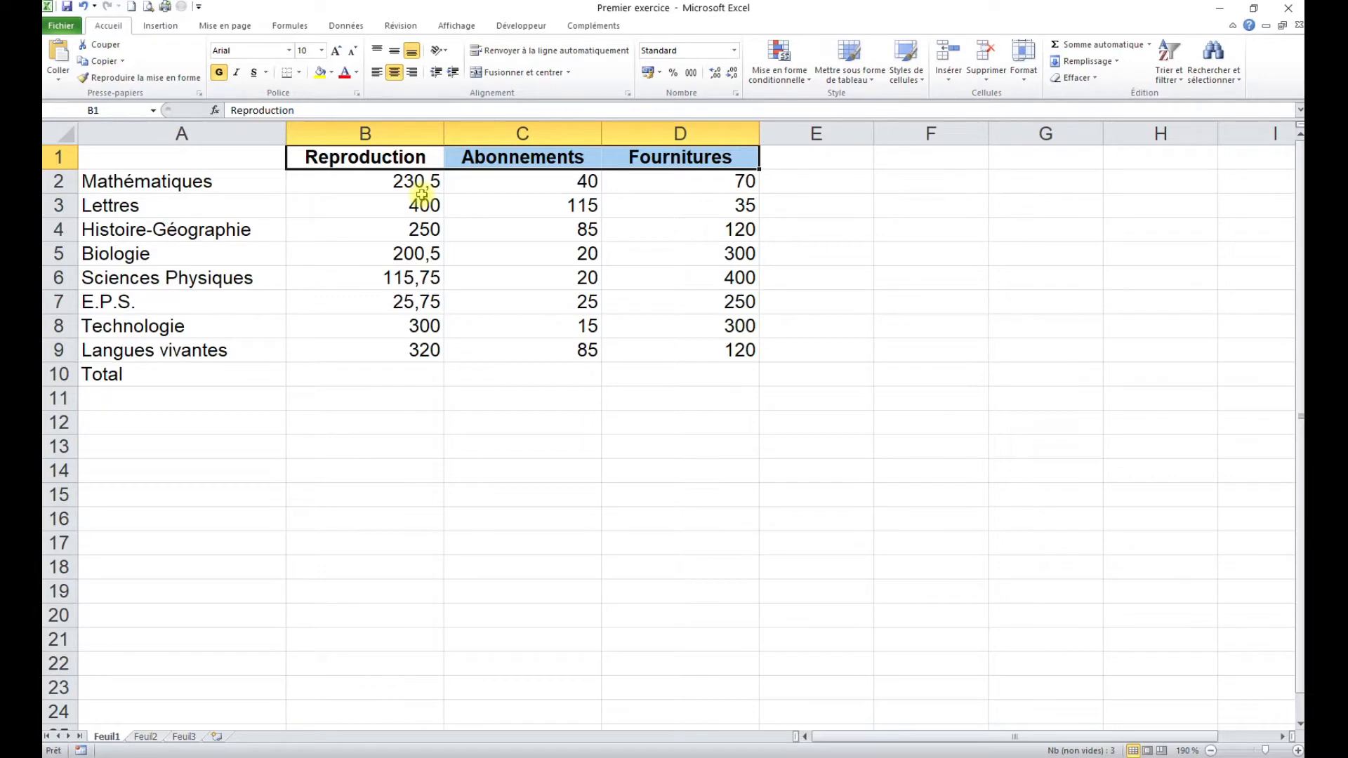
Step: Italicise the subject names in A2:A9 and apply the thousands-separator number style to the amounts in B2:D9
left_click_drag(162, 184, 181, 348)
left_click(237, 74)
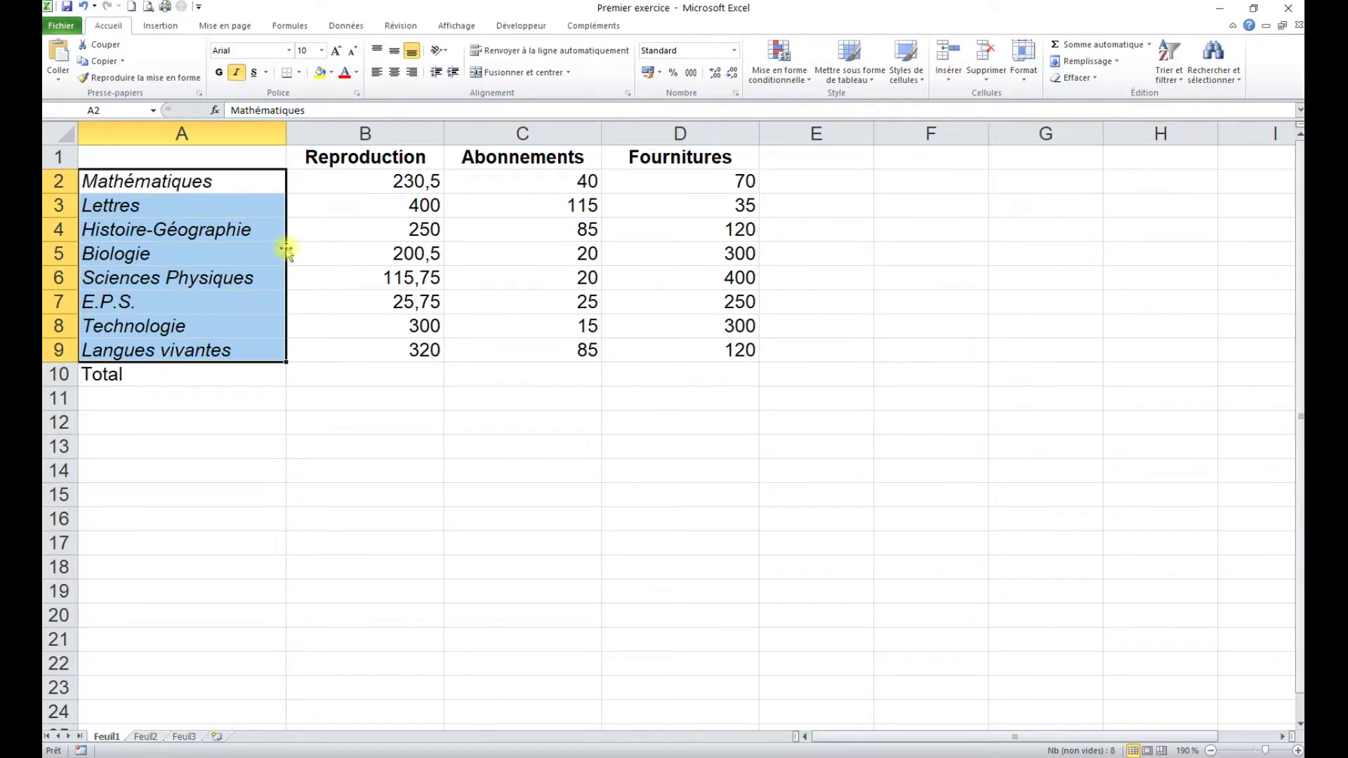
left_click_drag(391, 177, 698, 350)
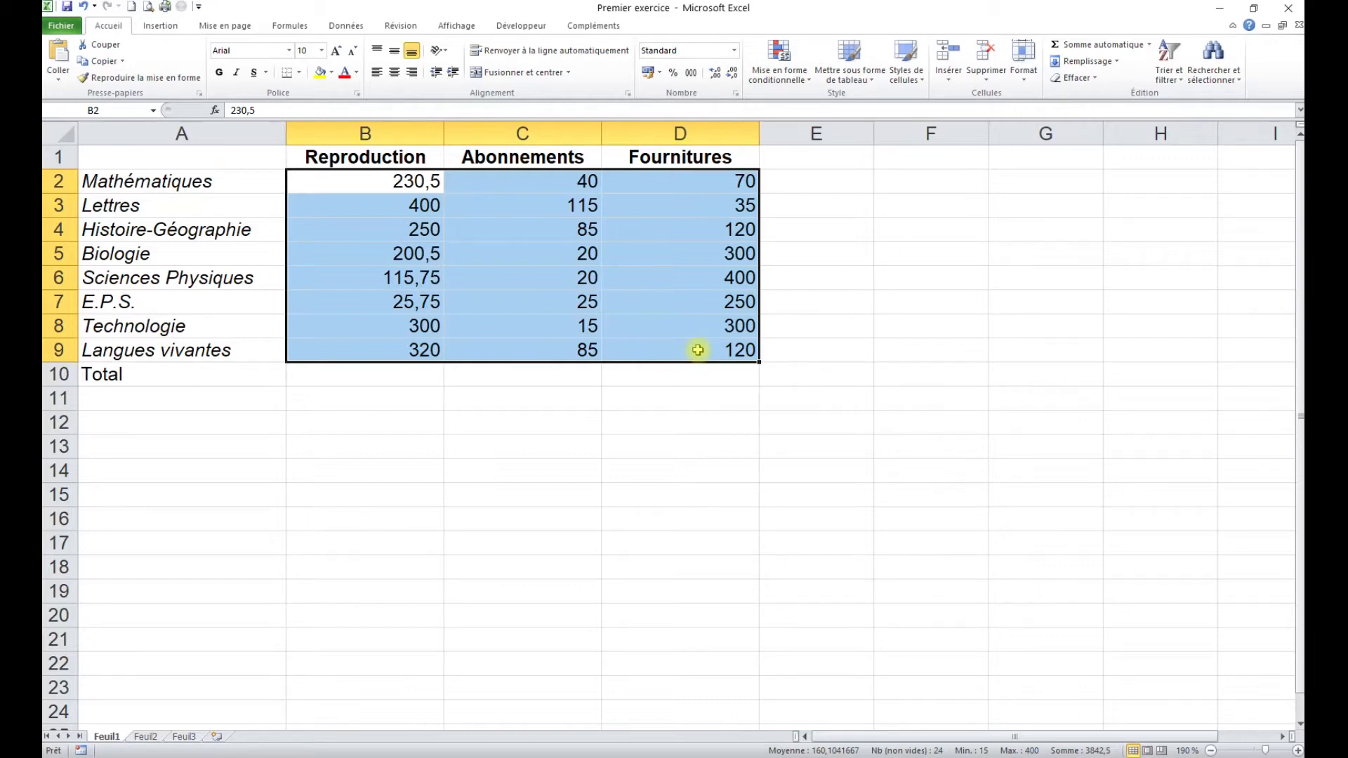
left_click(691, 73)
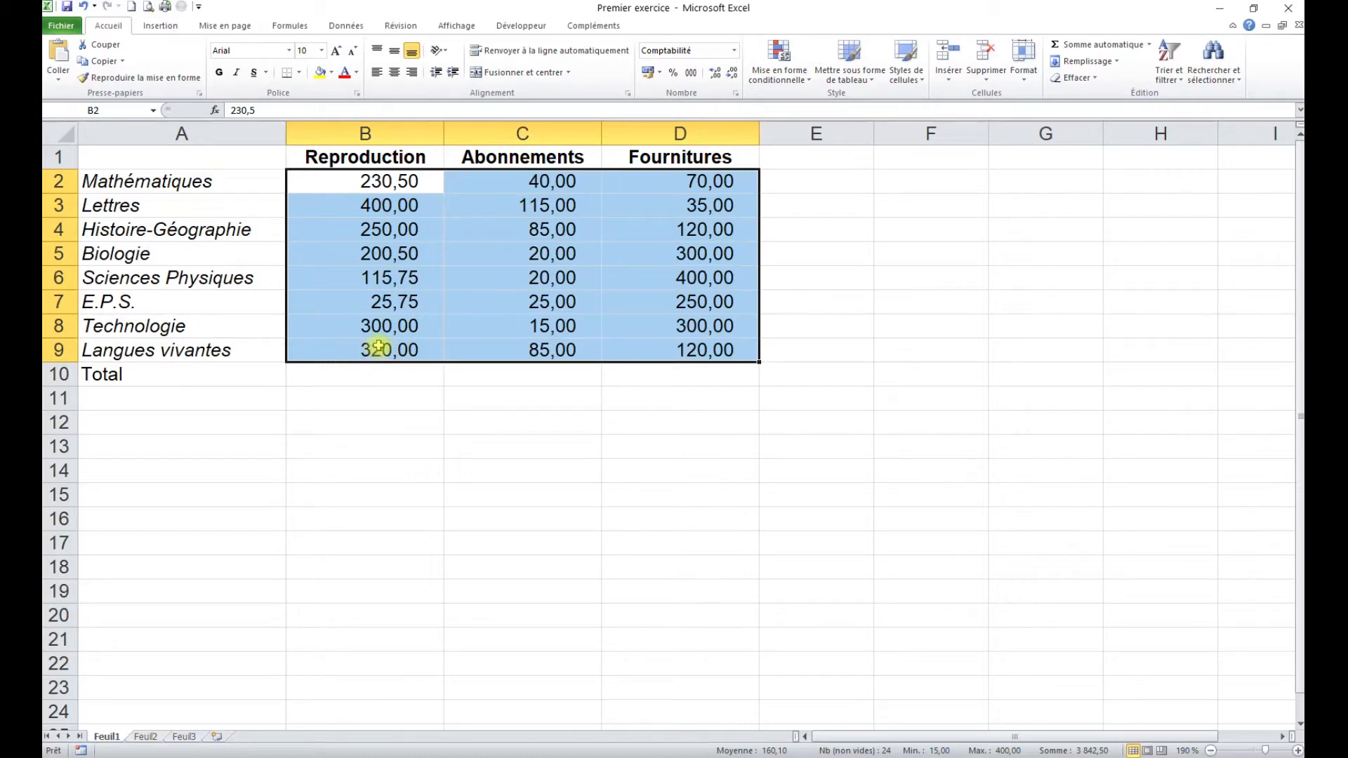
left_click(473, 300)
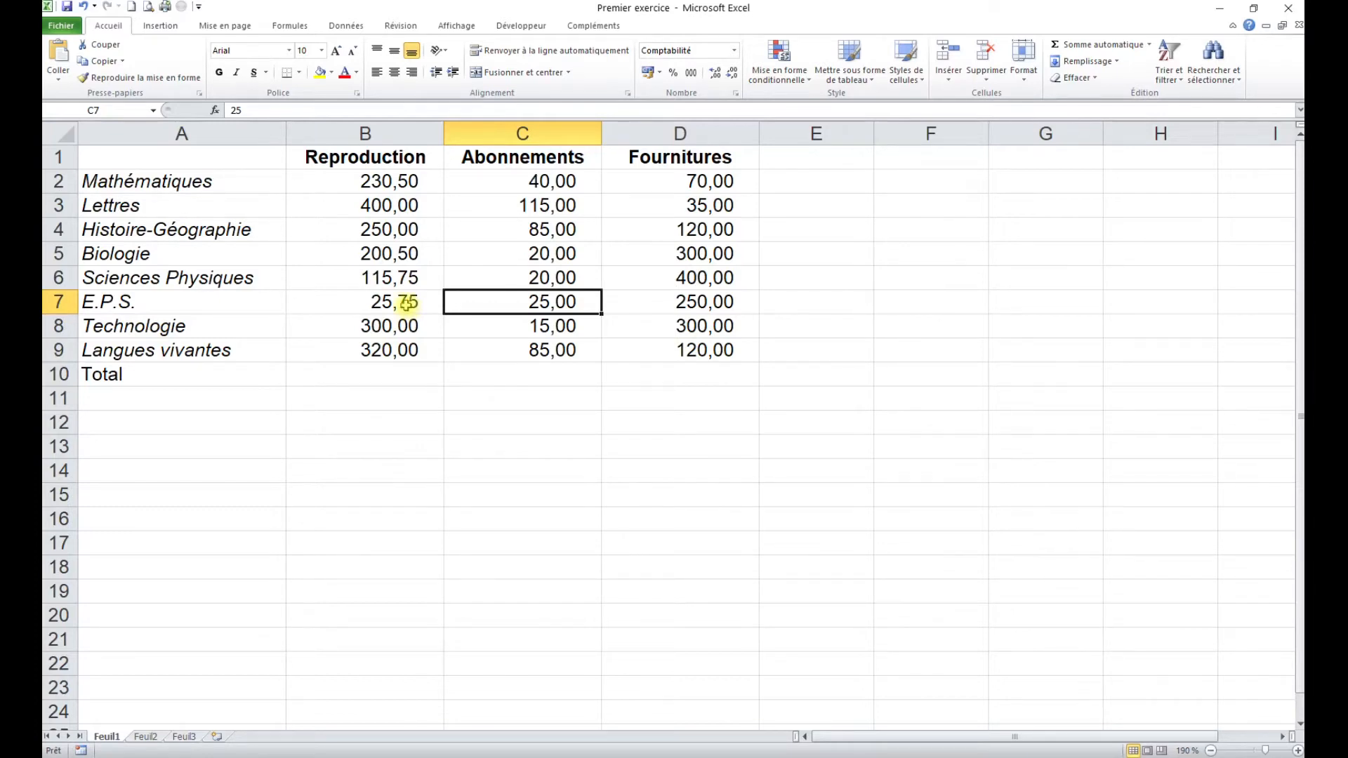
Step: Set the height of rows 1 to 10 to 20
left_click_drag(59, 156, 88, 374)
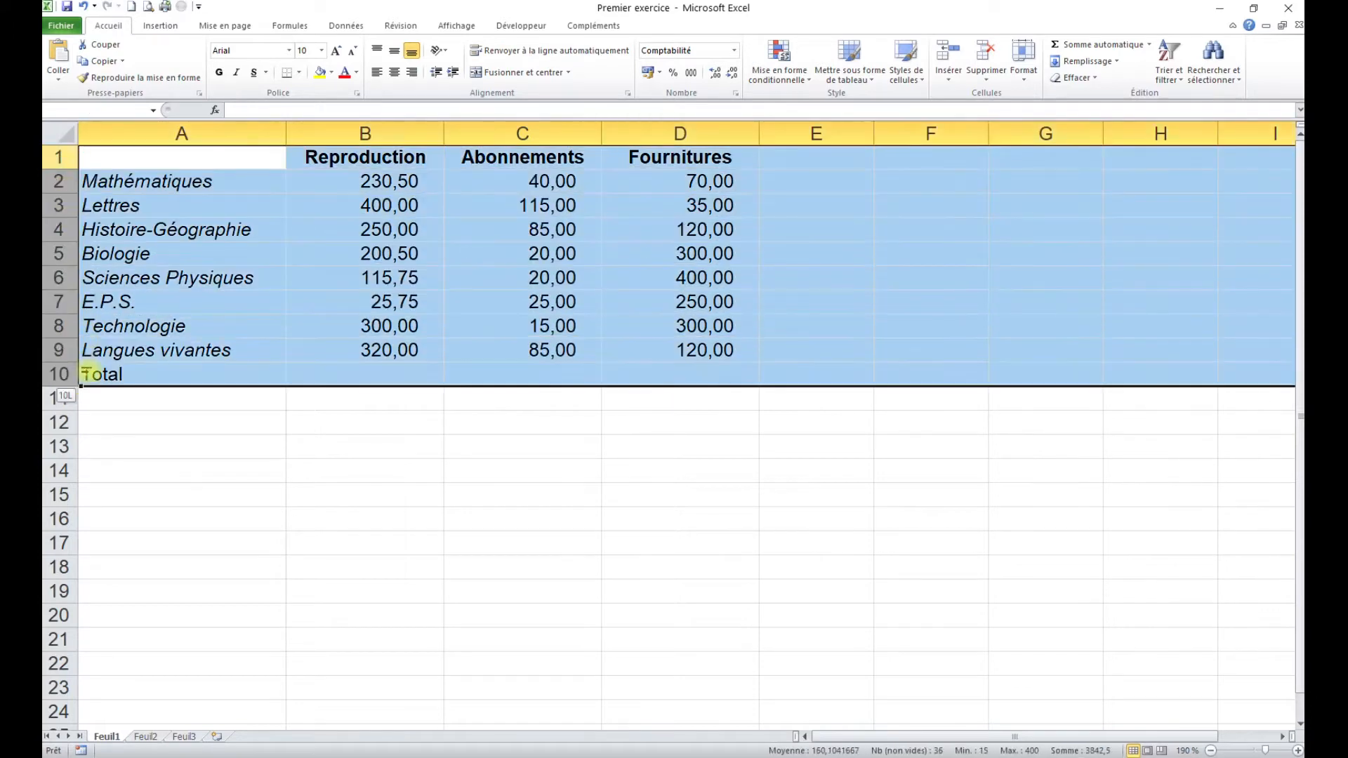
right_click(58, 277)
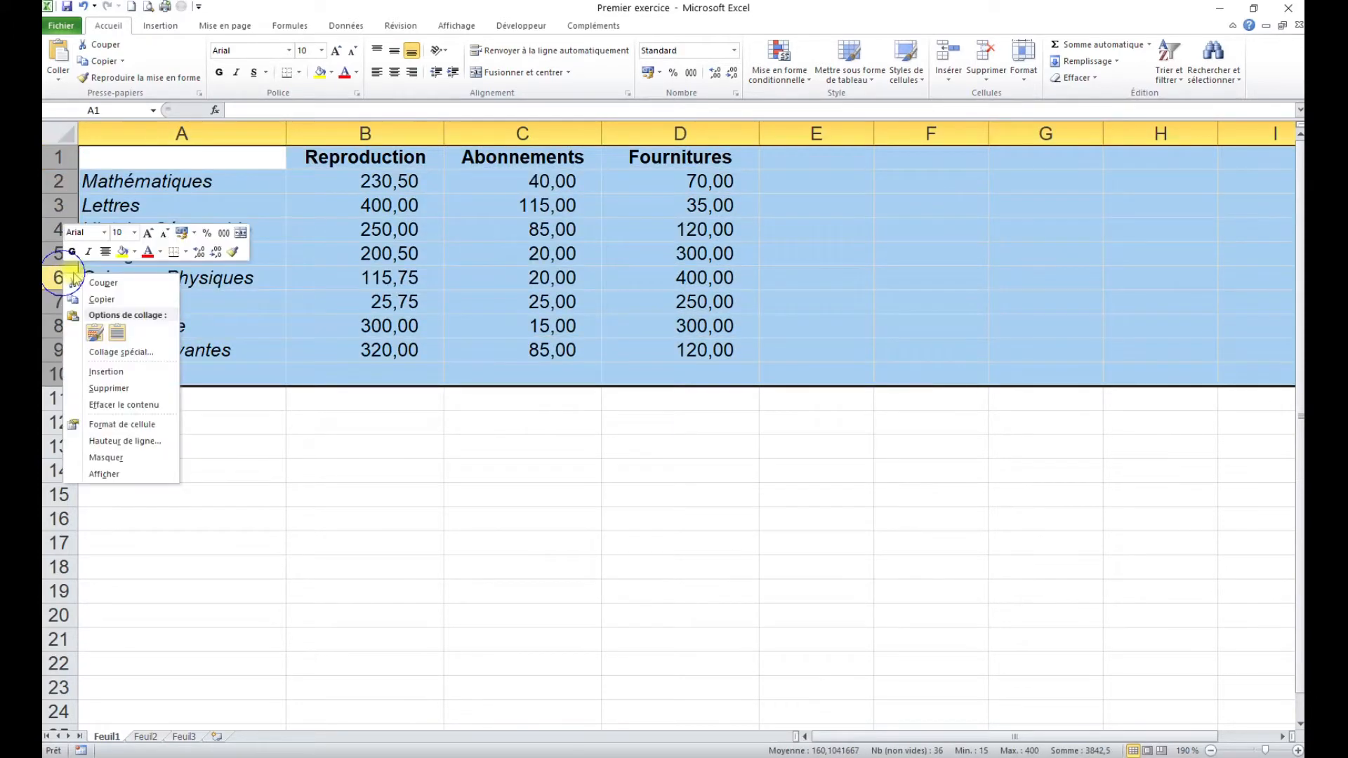
left_click(144, 441)
type("20")
key("Return")
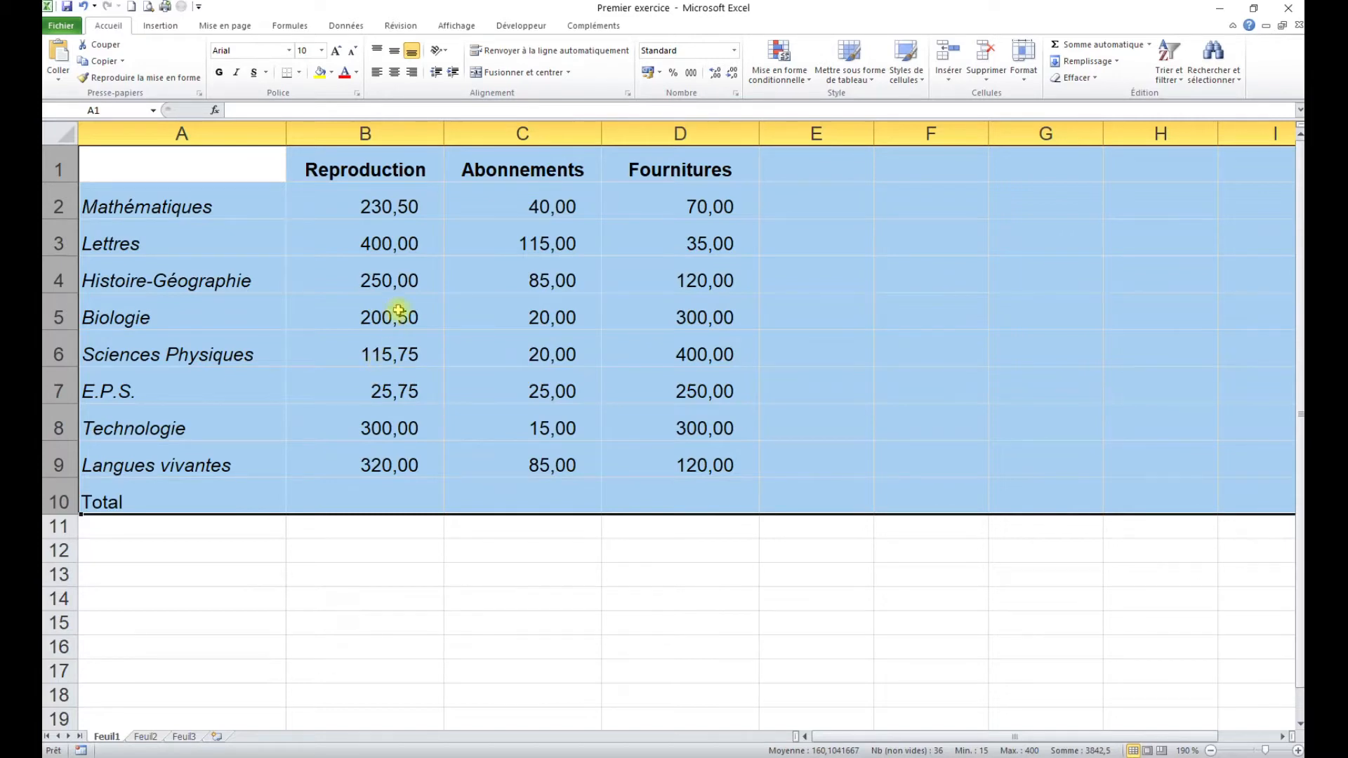
Step: Centre the contents of rows 1 to 10 vertically in their cells
left_click(396, 54)
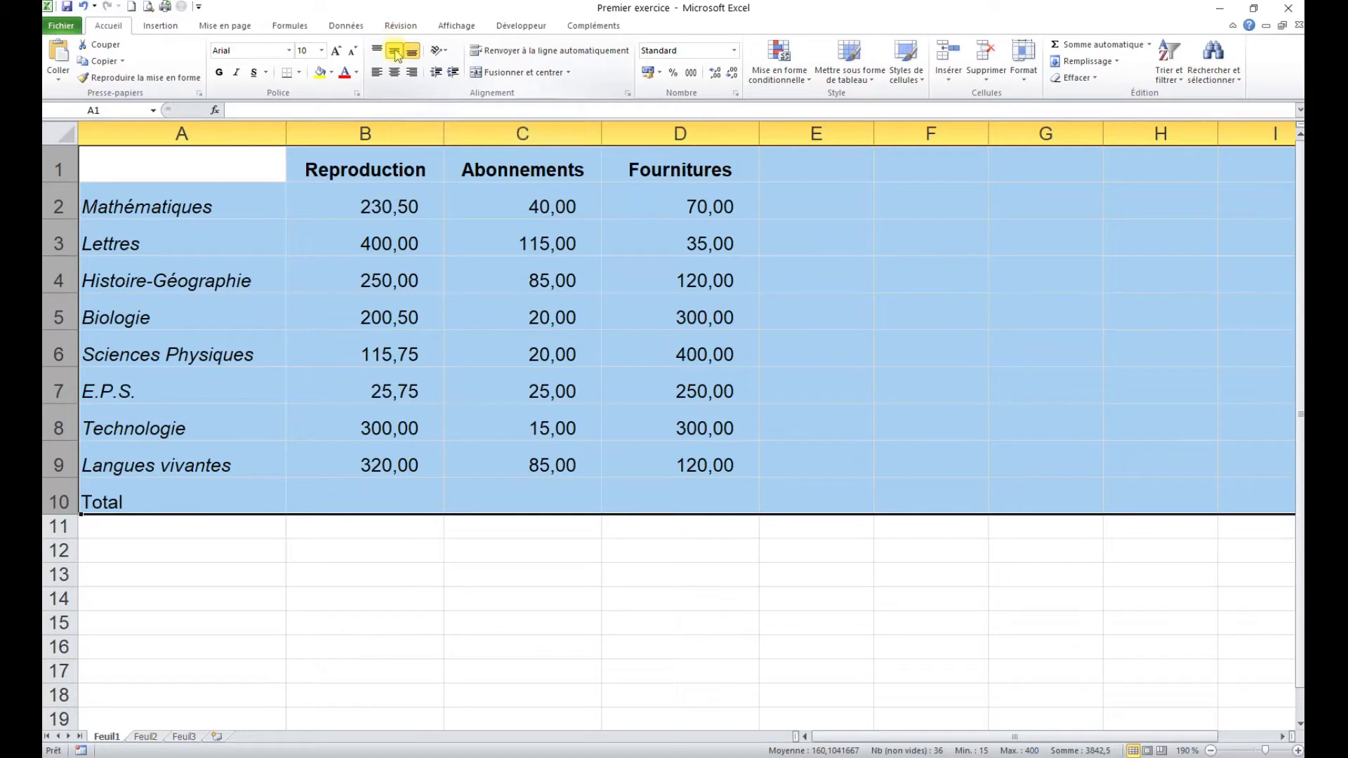
left_click(389, 245)
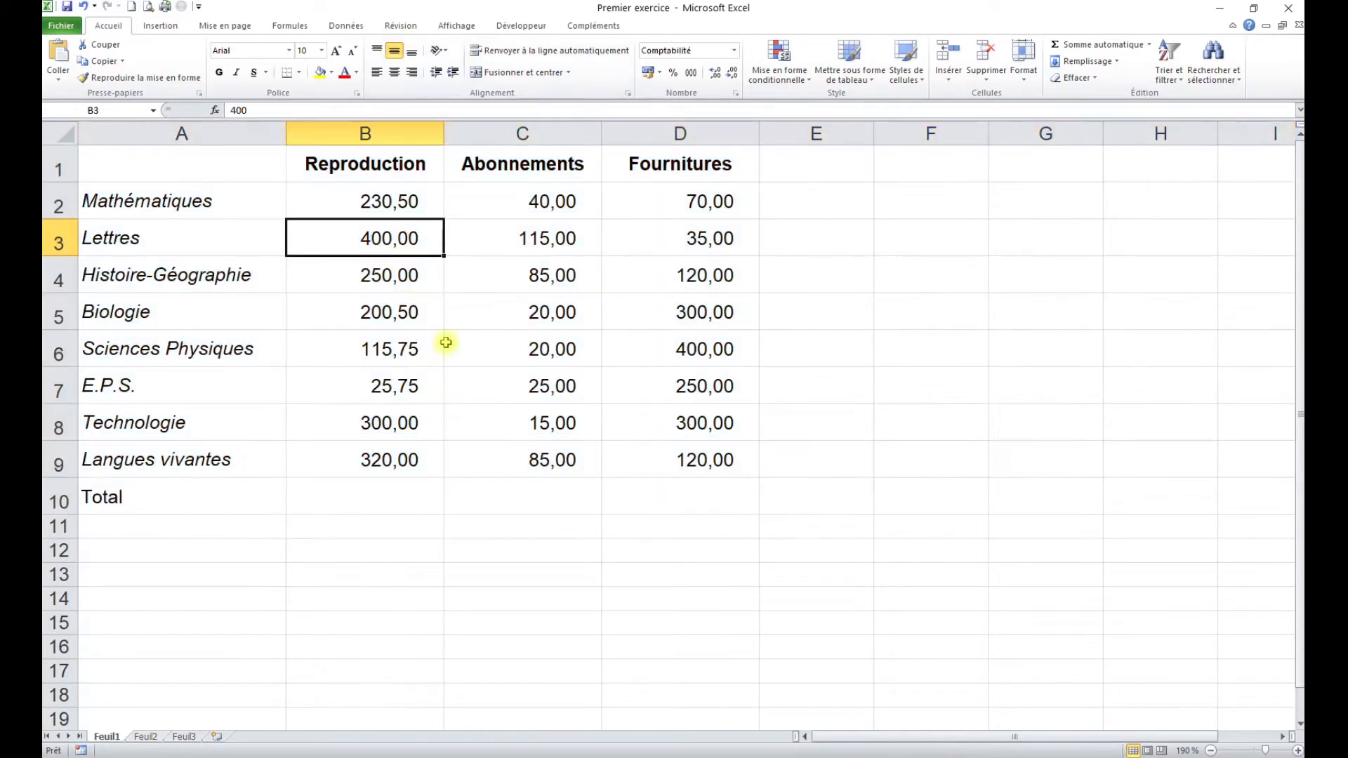
left_click(222, 252)
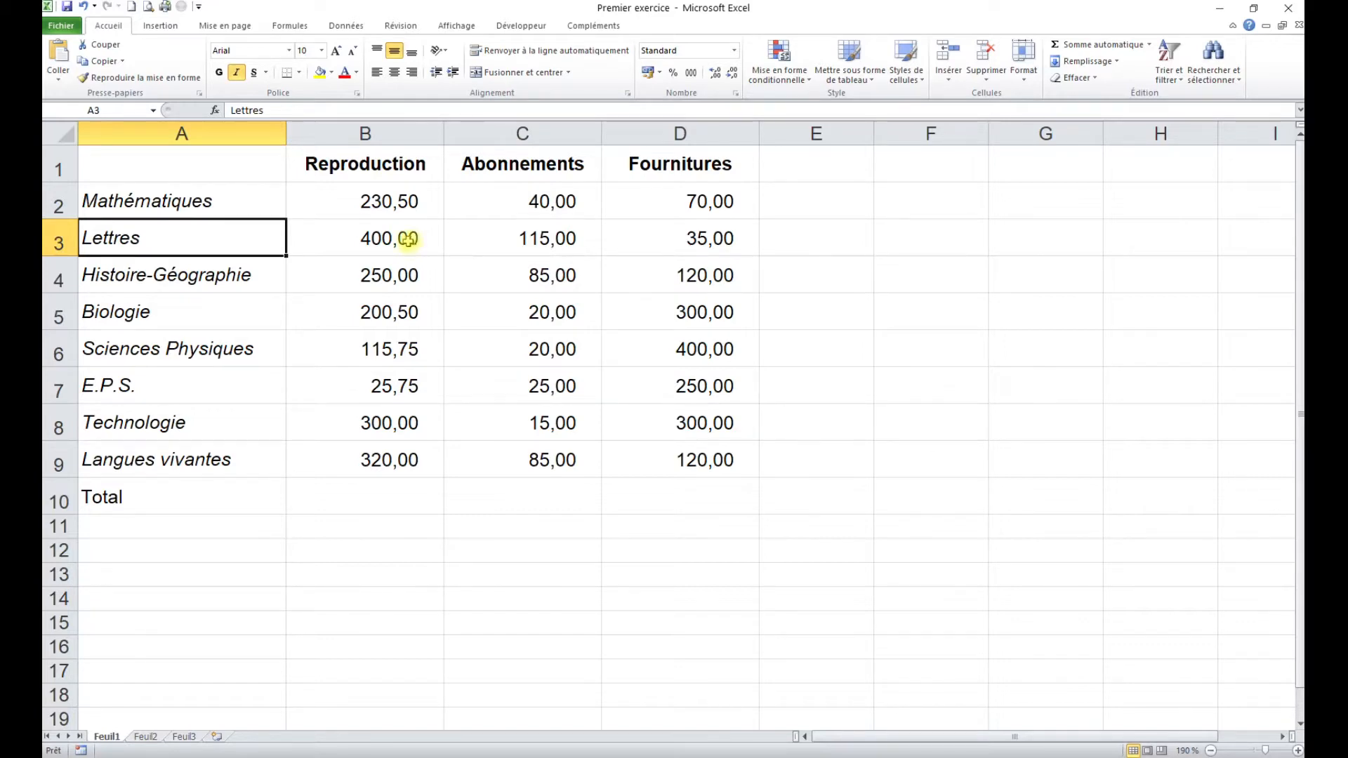
Step: Apply all borders to the table range A1:D10
left_click_drag(200, 166, 677, 491)
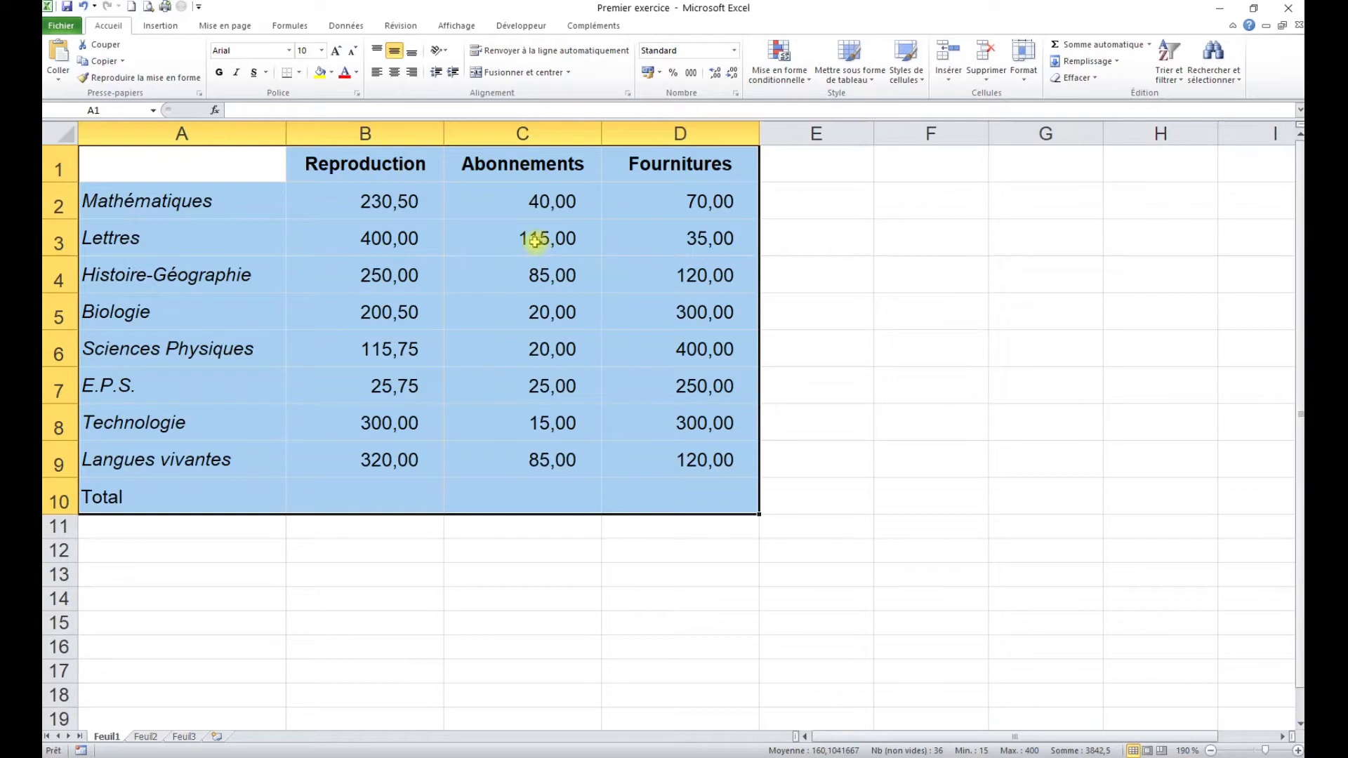
left_click(301, 73)
left_click(316, 189)
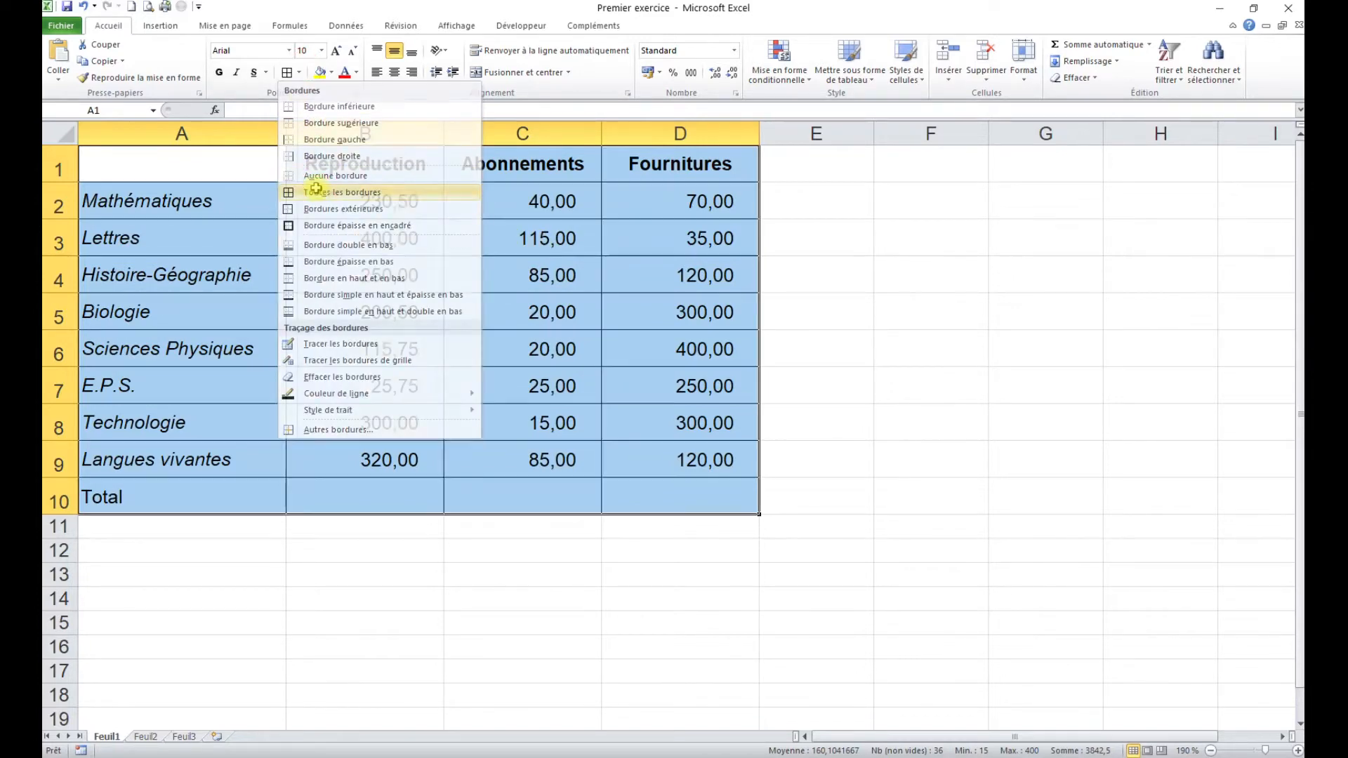
left_click(605, 273)
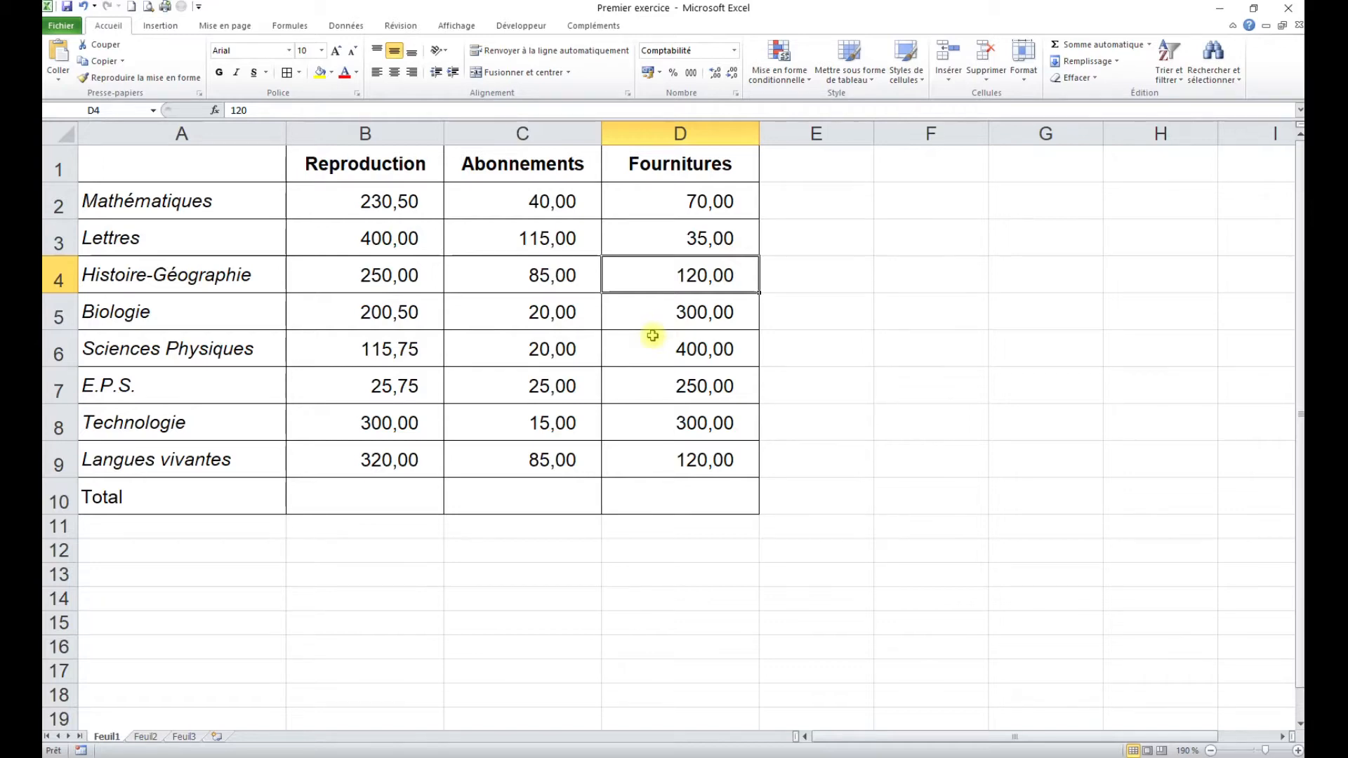
Step: Total the Reproduction column in B10 with an automatic sum, =SOMME(B2:B9)
left_click(397, 494)
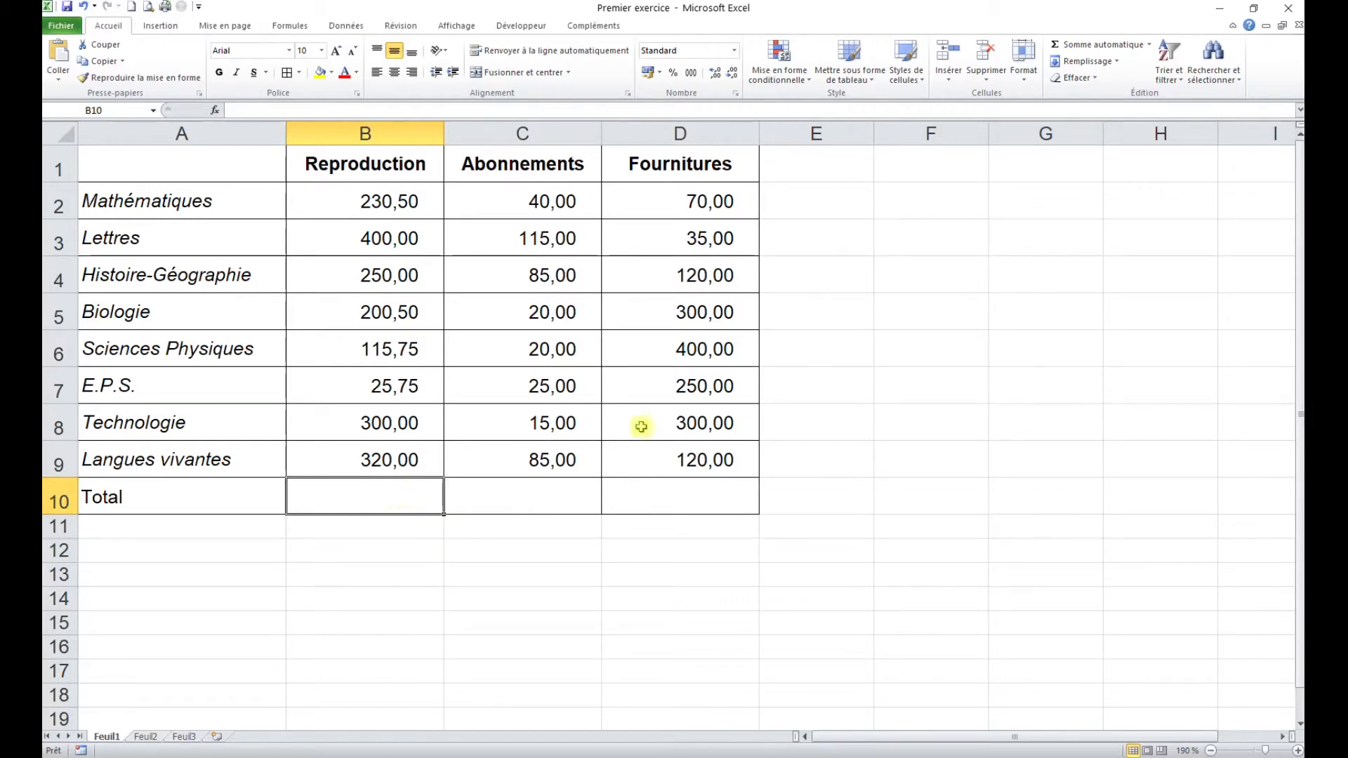
left_click(1106, 48)
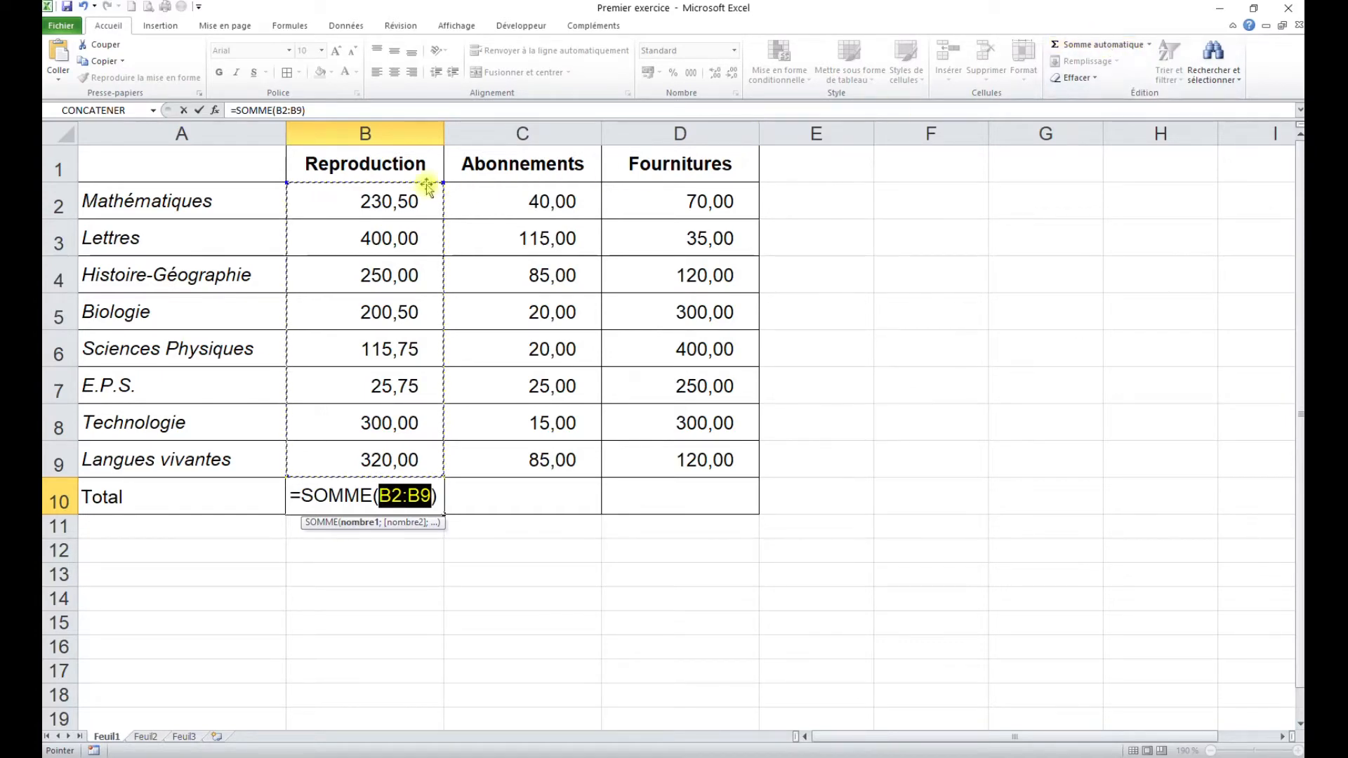
left_click(200, 110)
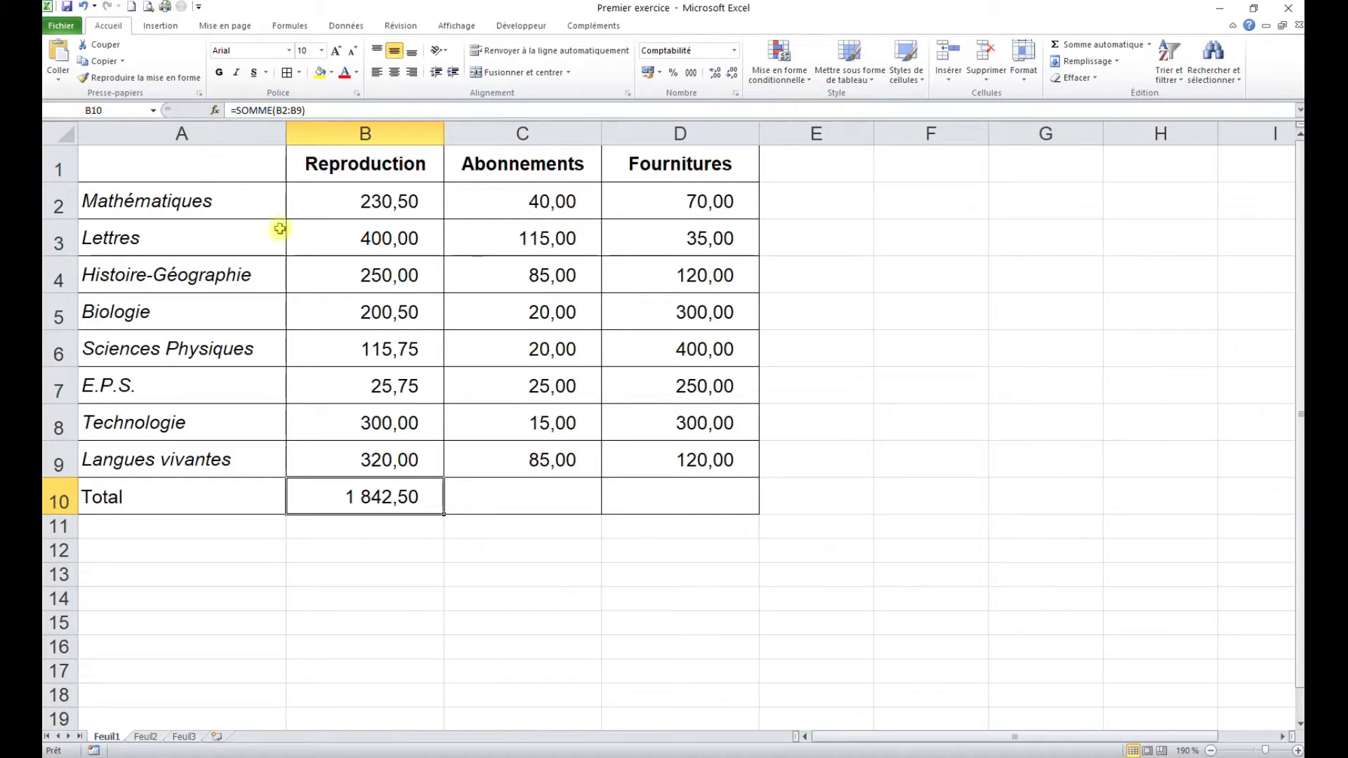
Step: Try an automatic sum of C2:C9 in C10 and clear the cell again
left_click(513, 495)
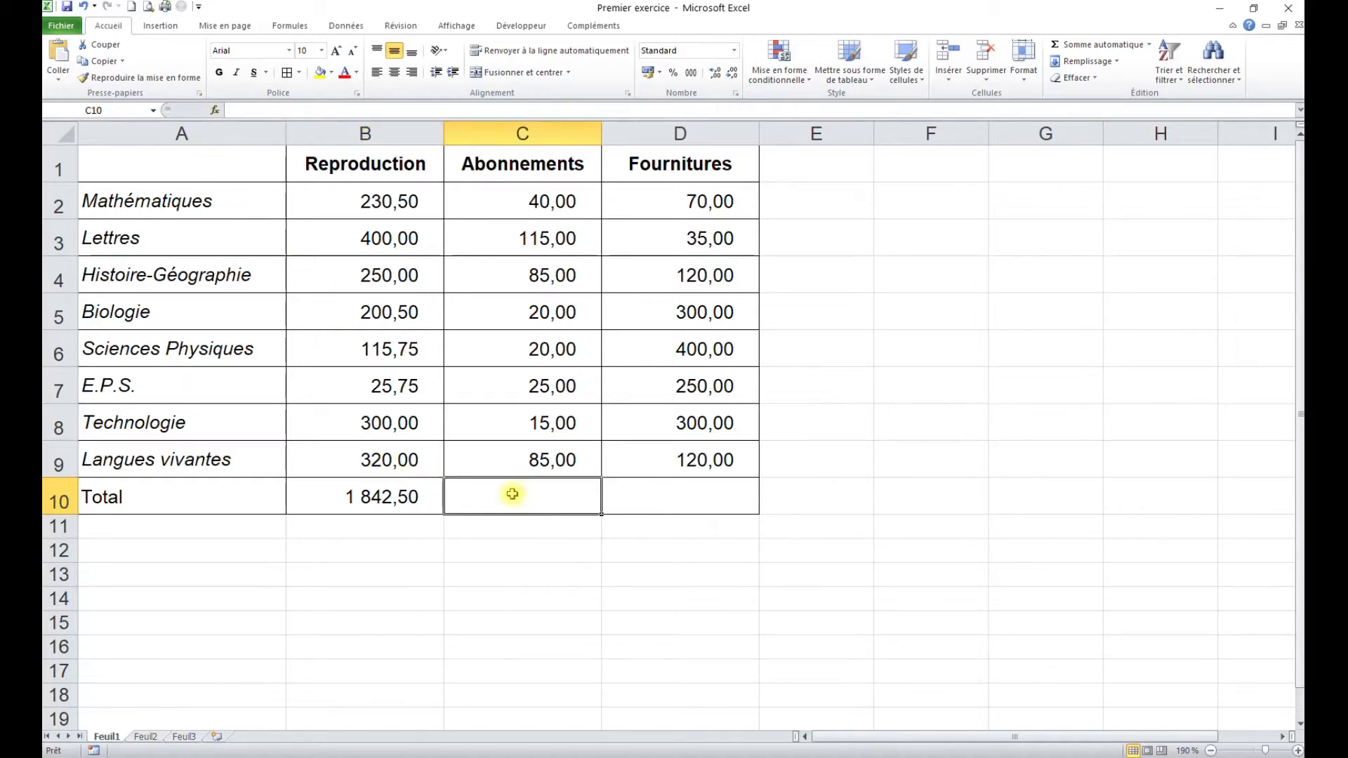
left_click(1098, 45)
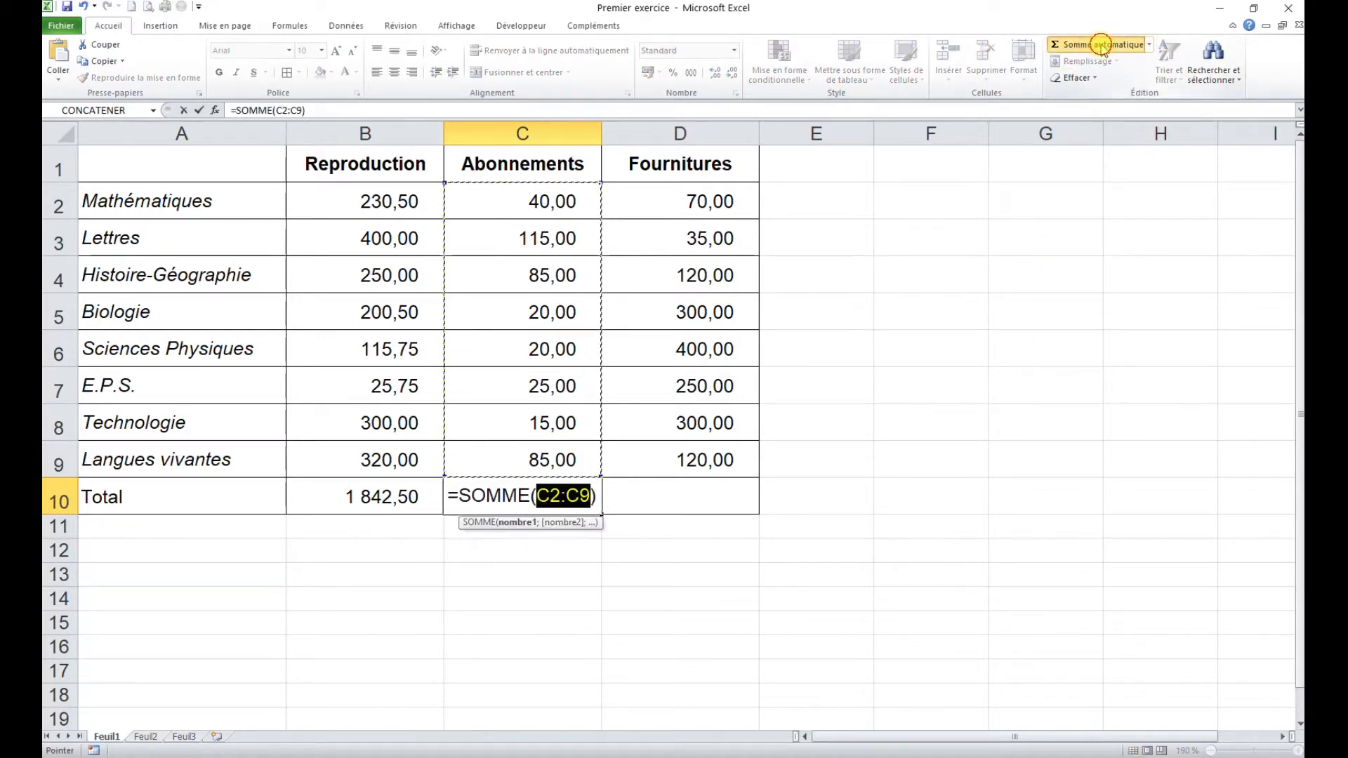
left_click(1101, 45)
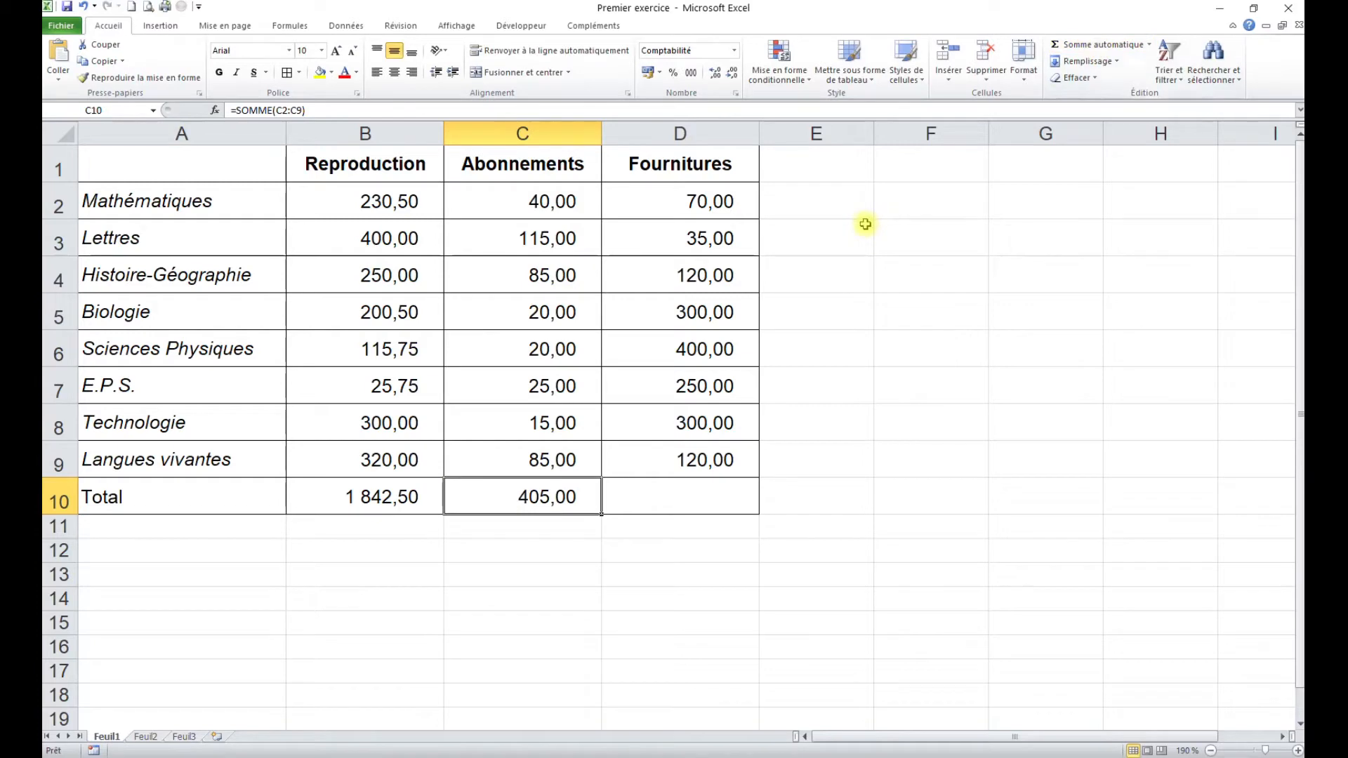
key("Delete")
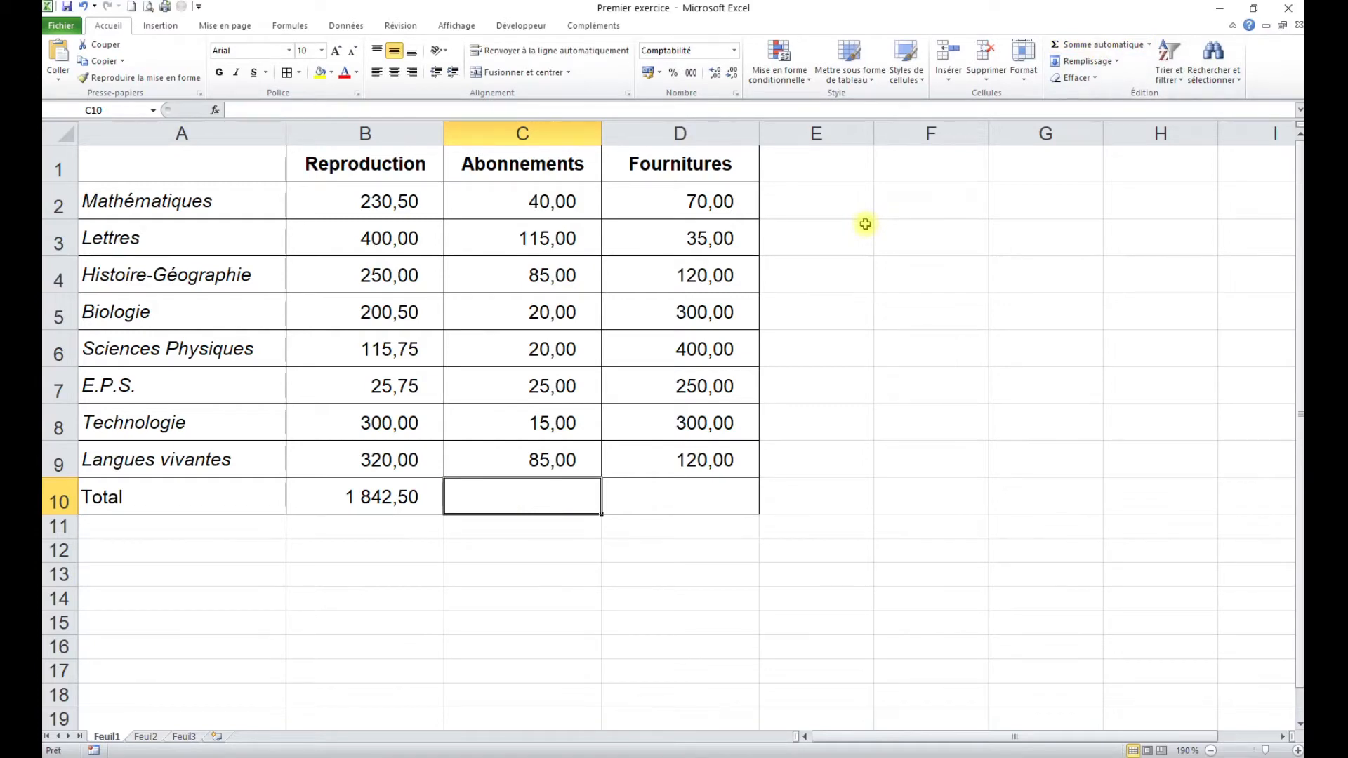
Step: Copy the total formula from B10 across to C10 and D10 with the fill handle
left_click(398, 498)
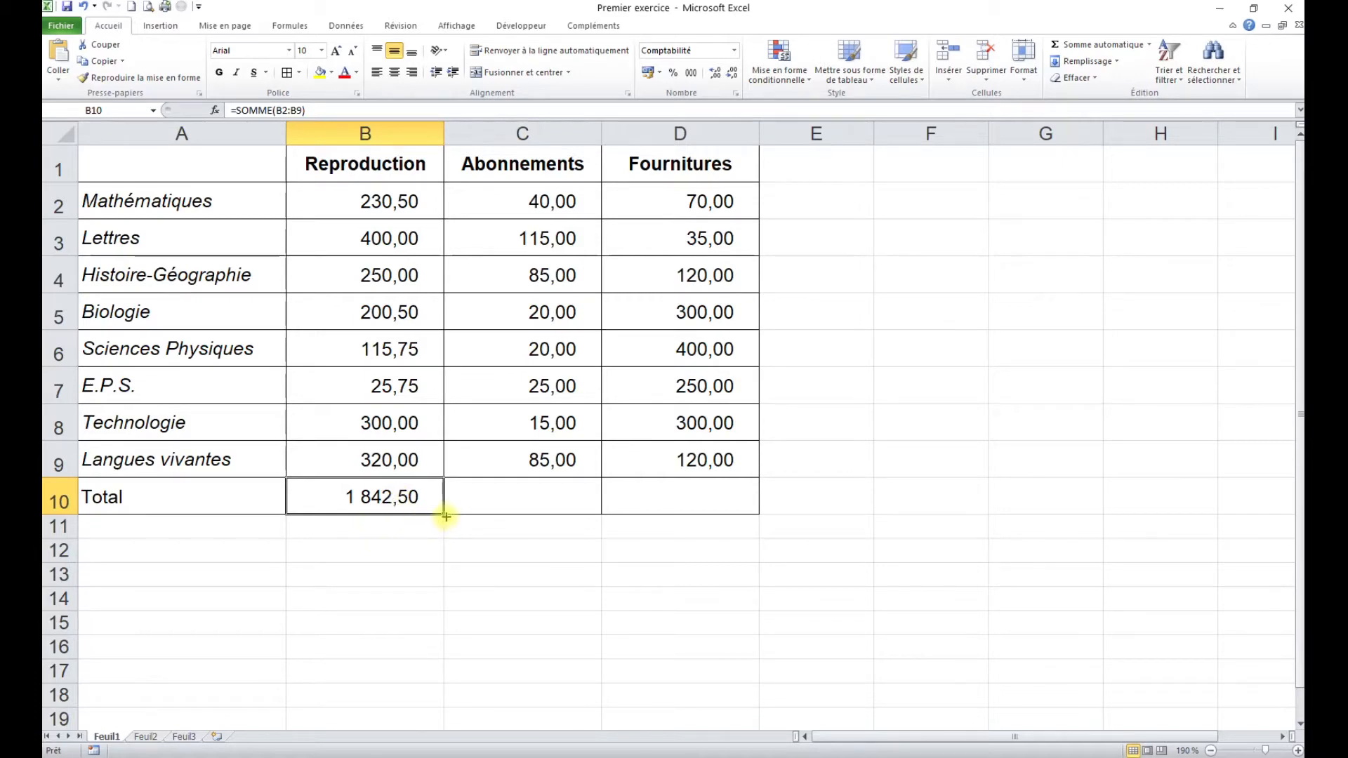
left_click_drag(445, 517, 733, 510)
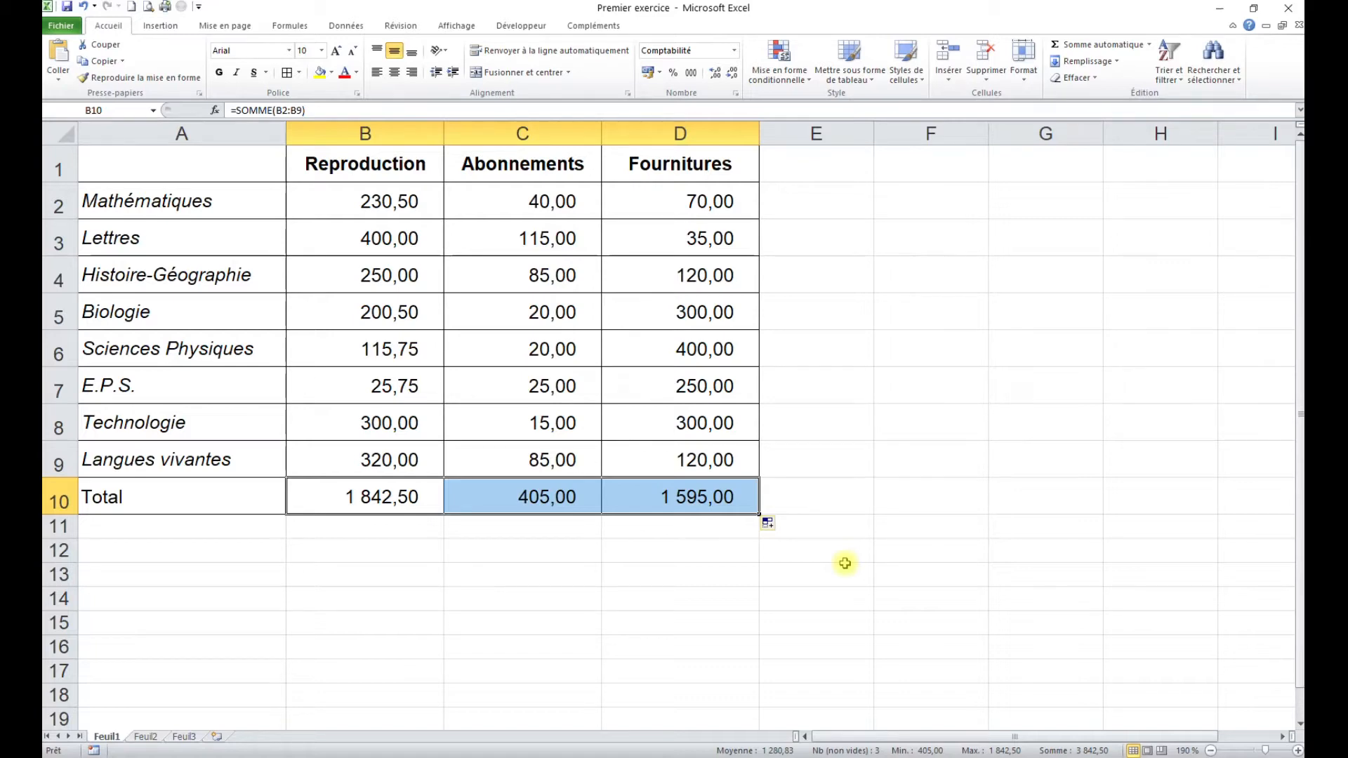
left_click(484, 348)
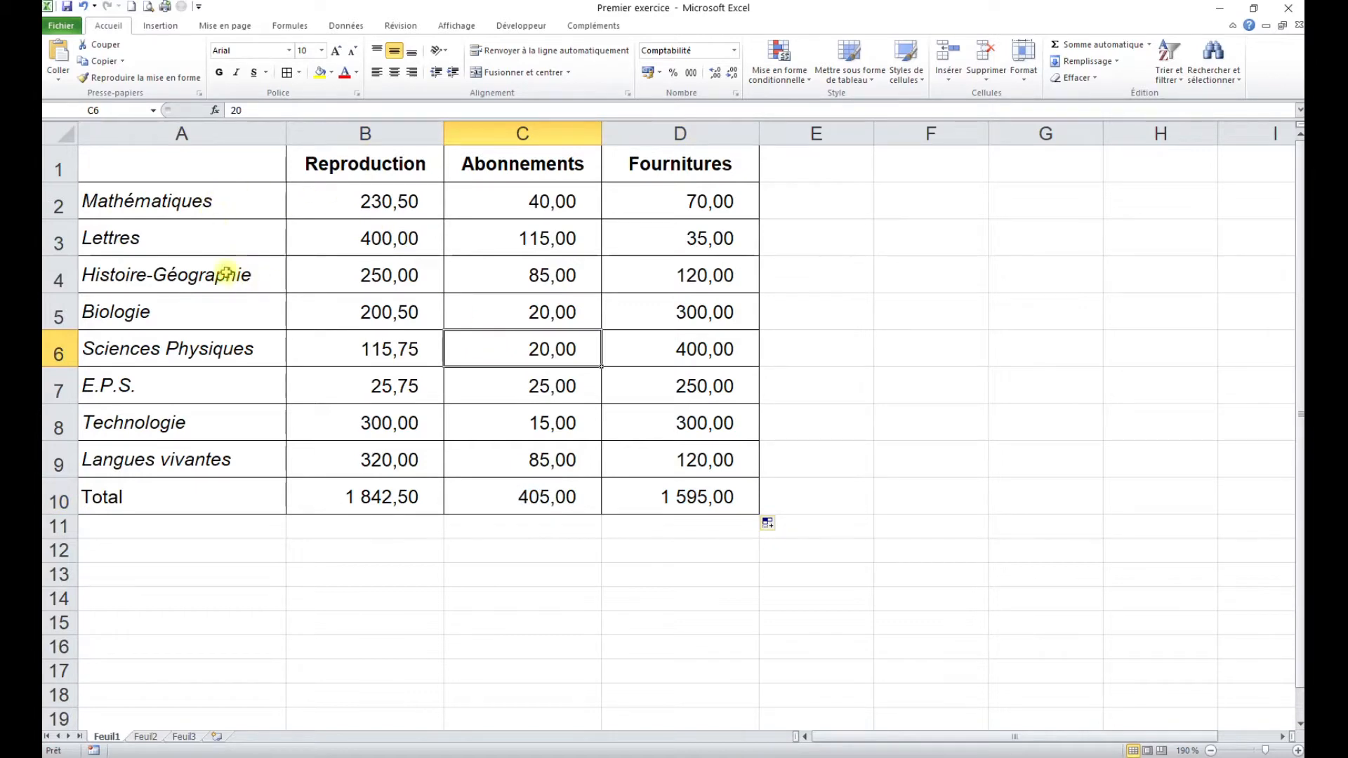
right_click(60, 169)
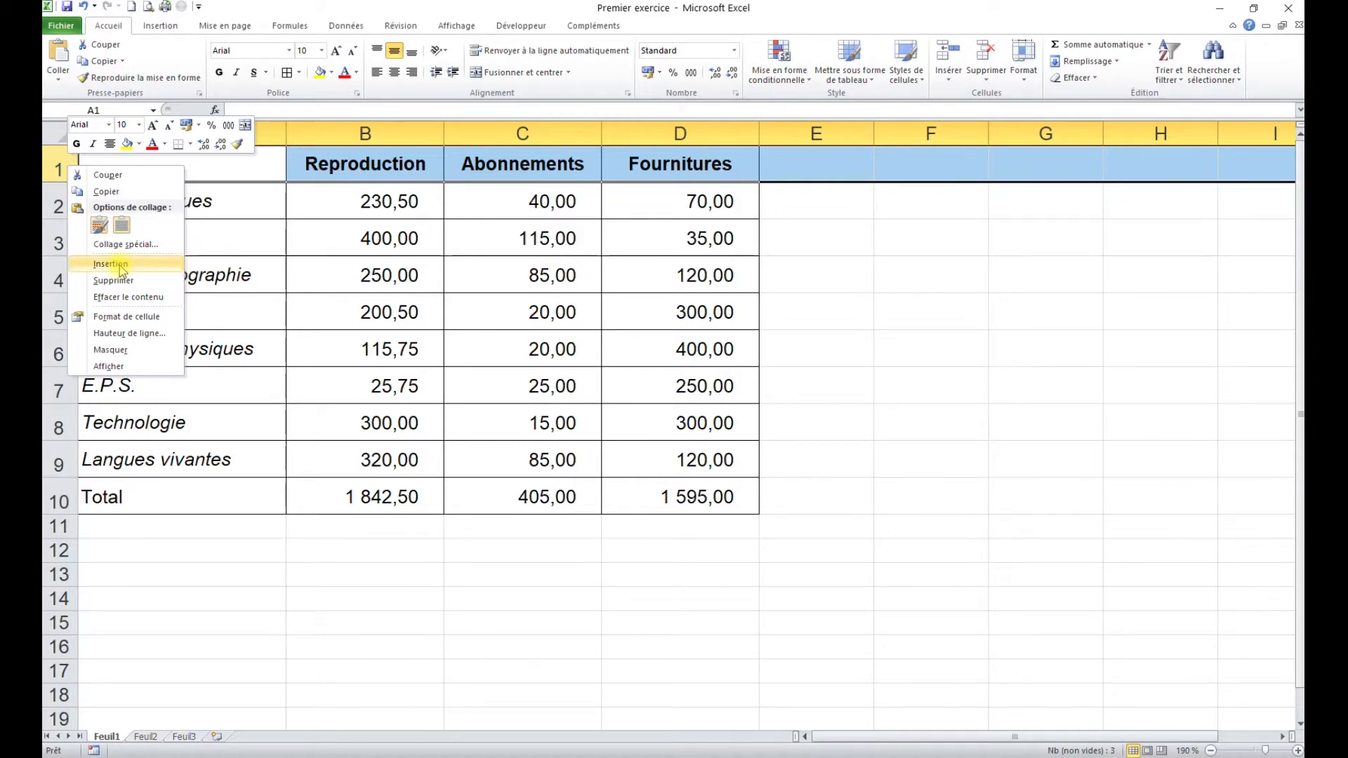
left_click(133, 202)
right_click(143, 166)
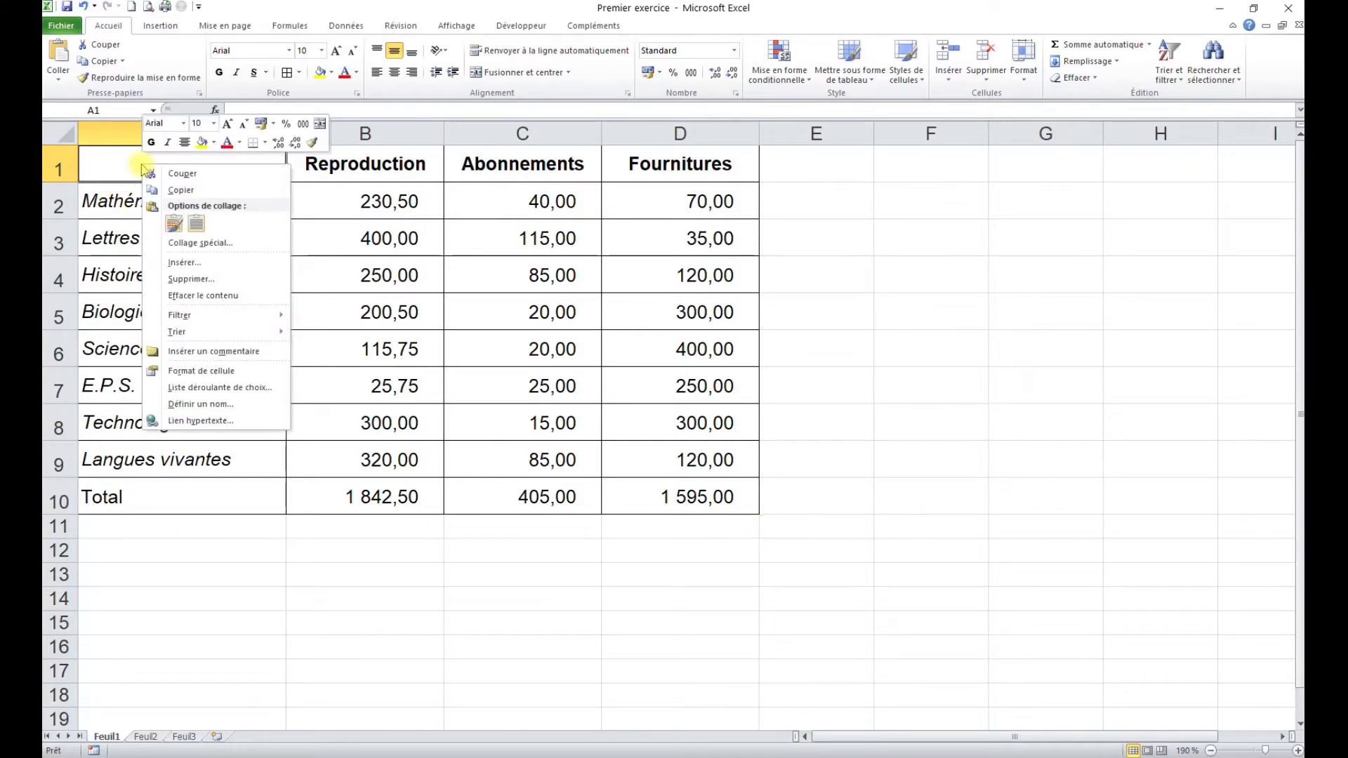
left_click(185, 263)
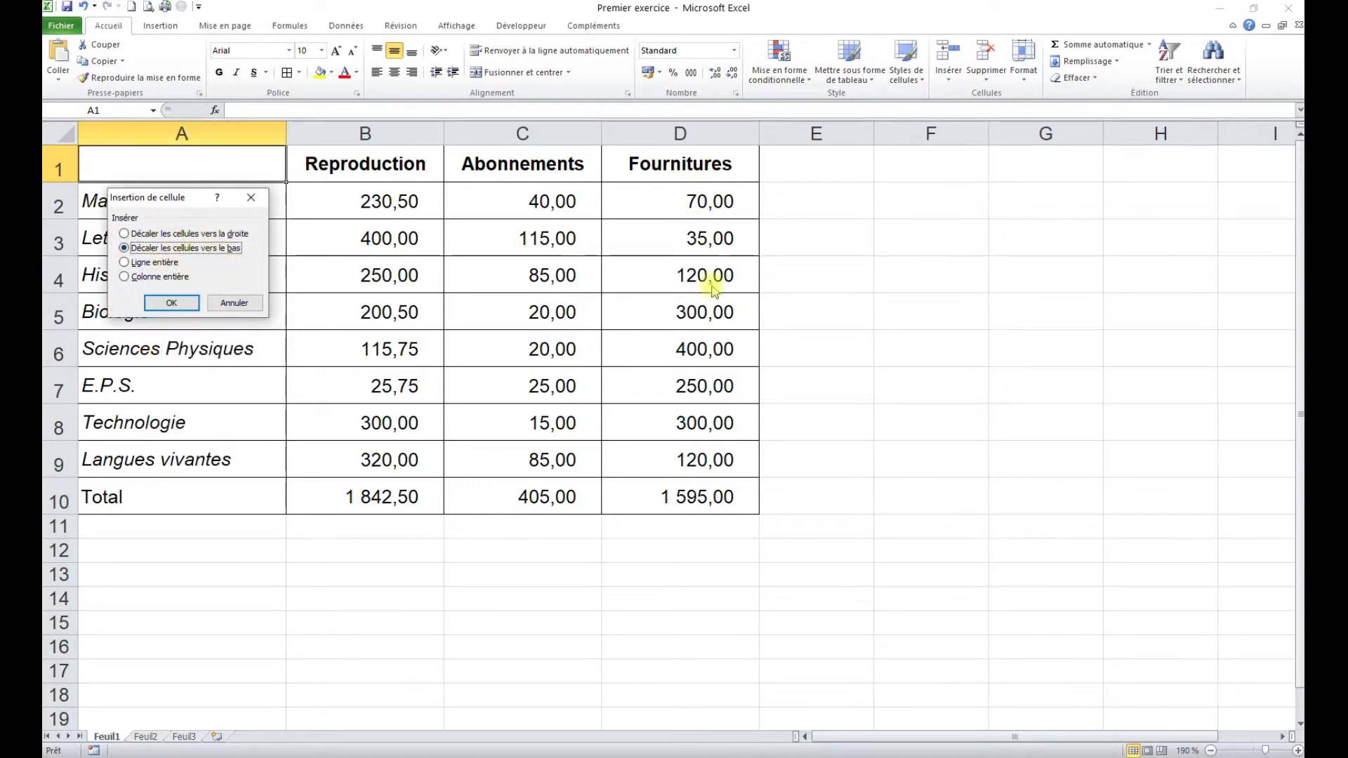
left_click(141, 263)
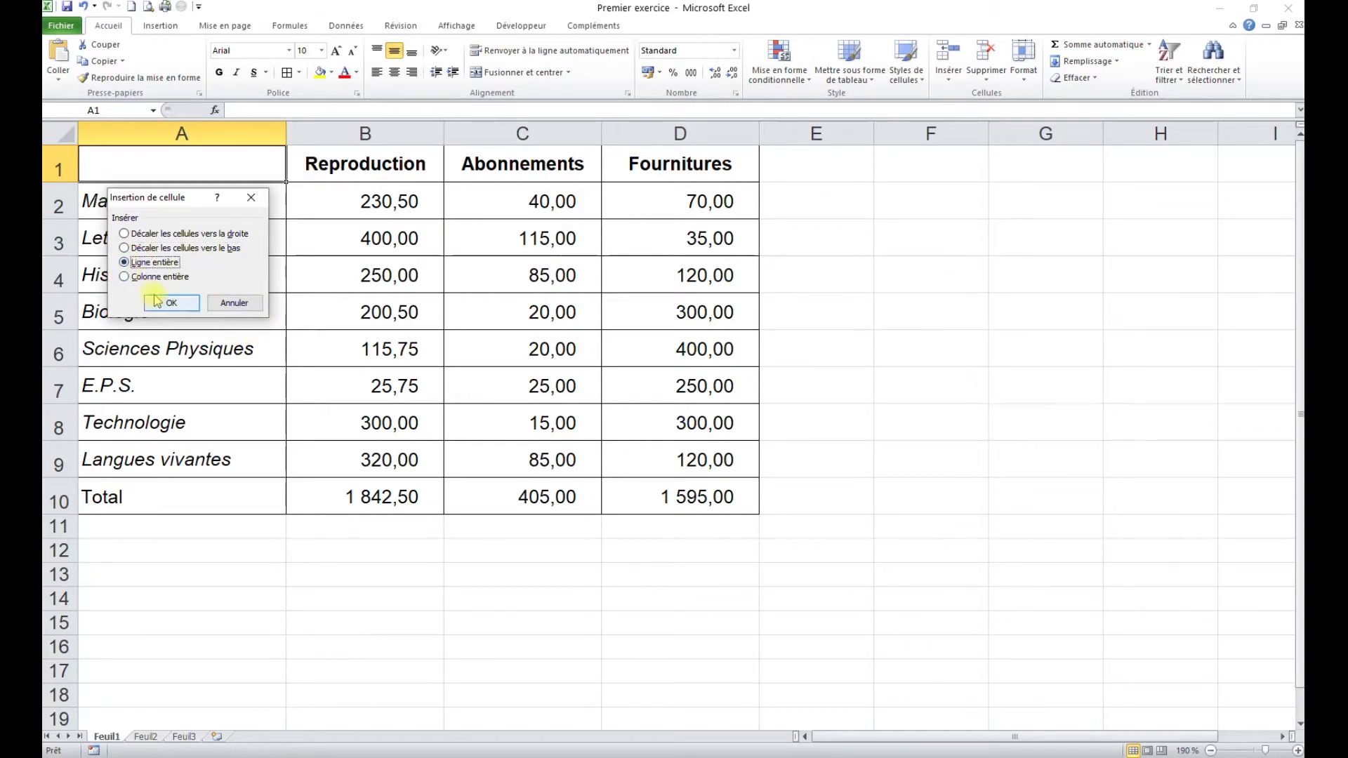
left_click(234, 303)
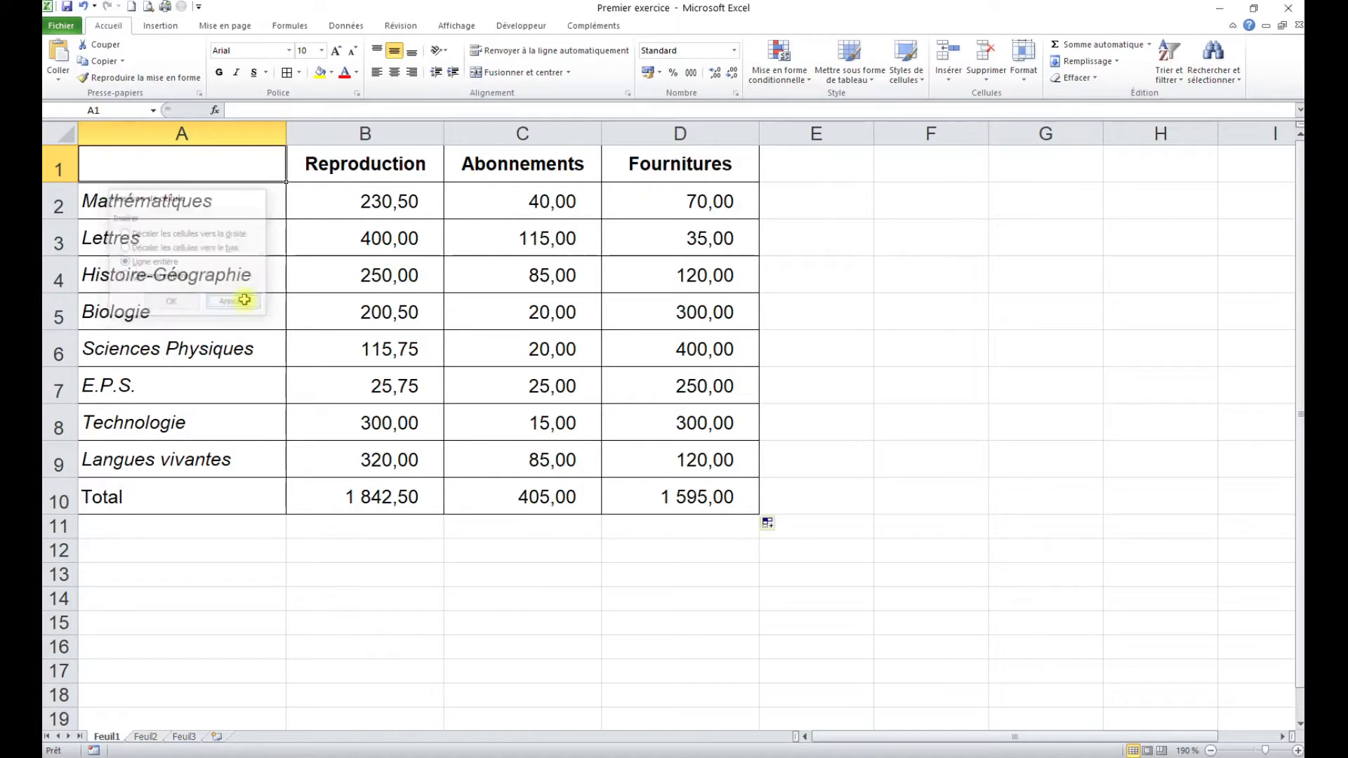
Step: Insert an empty row above the header row of the table
left_click(56, 166)
right_click(56, 166)
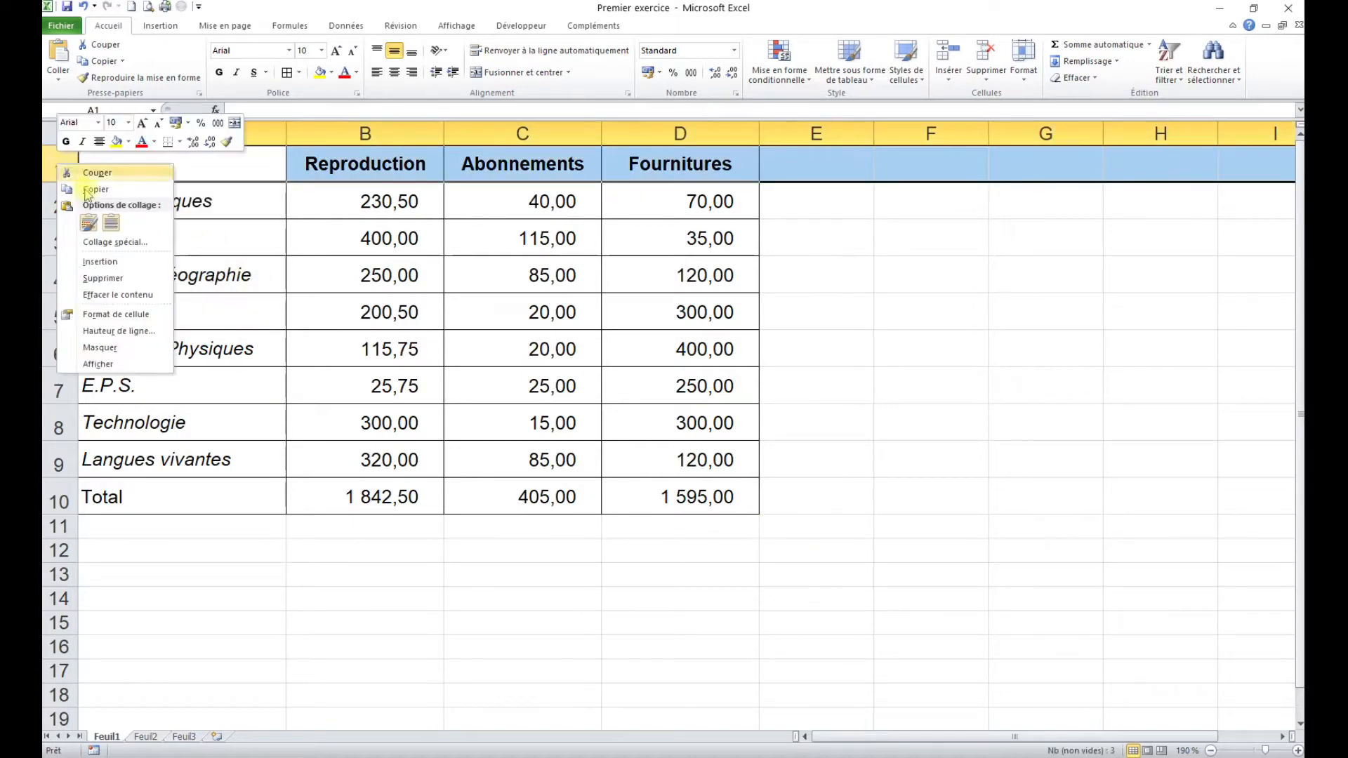
left_click(129, 262)
Step: Enter the title "Année scolaire 2020-2021" in cell A1
left_click(154, 155)
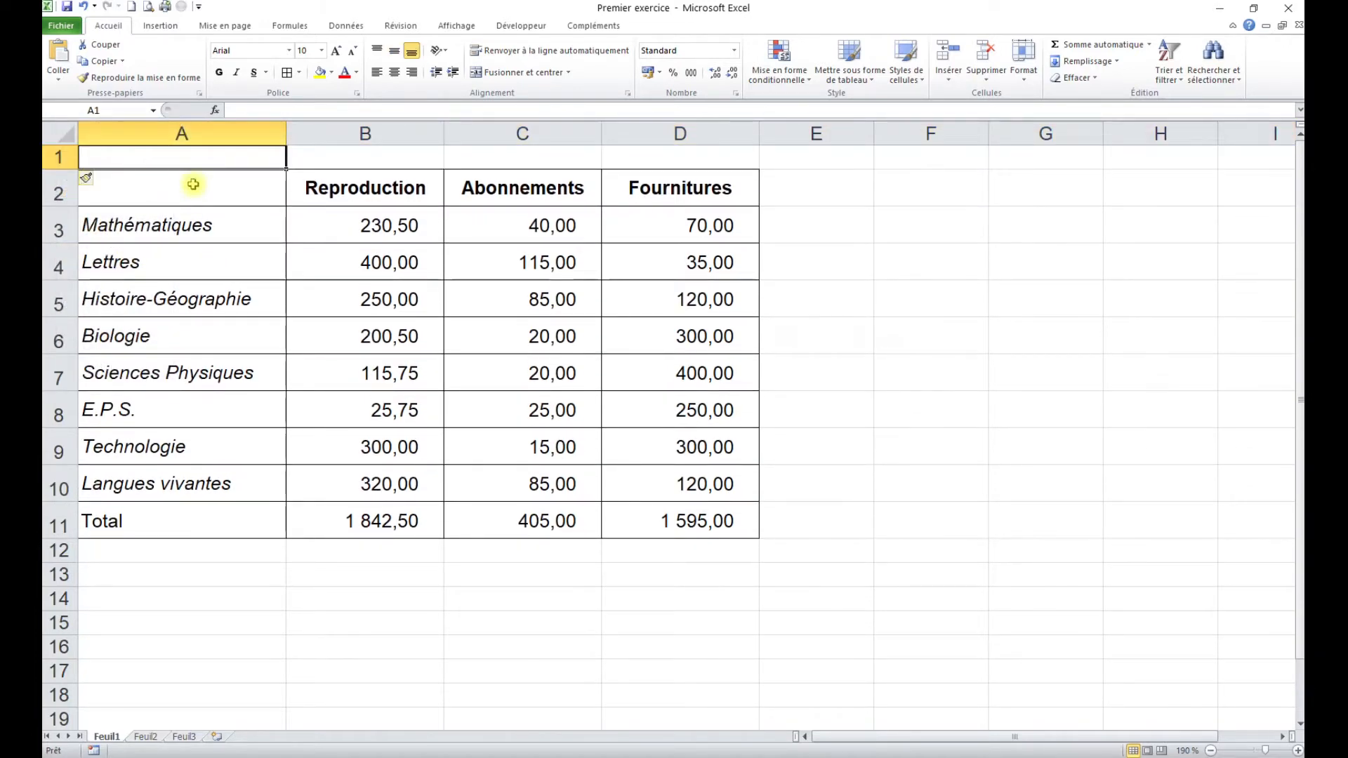
type("Année ")
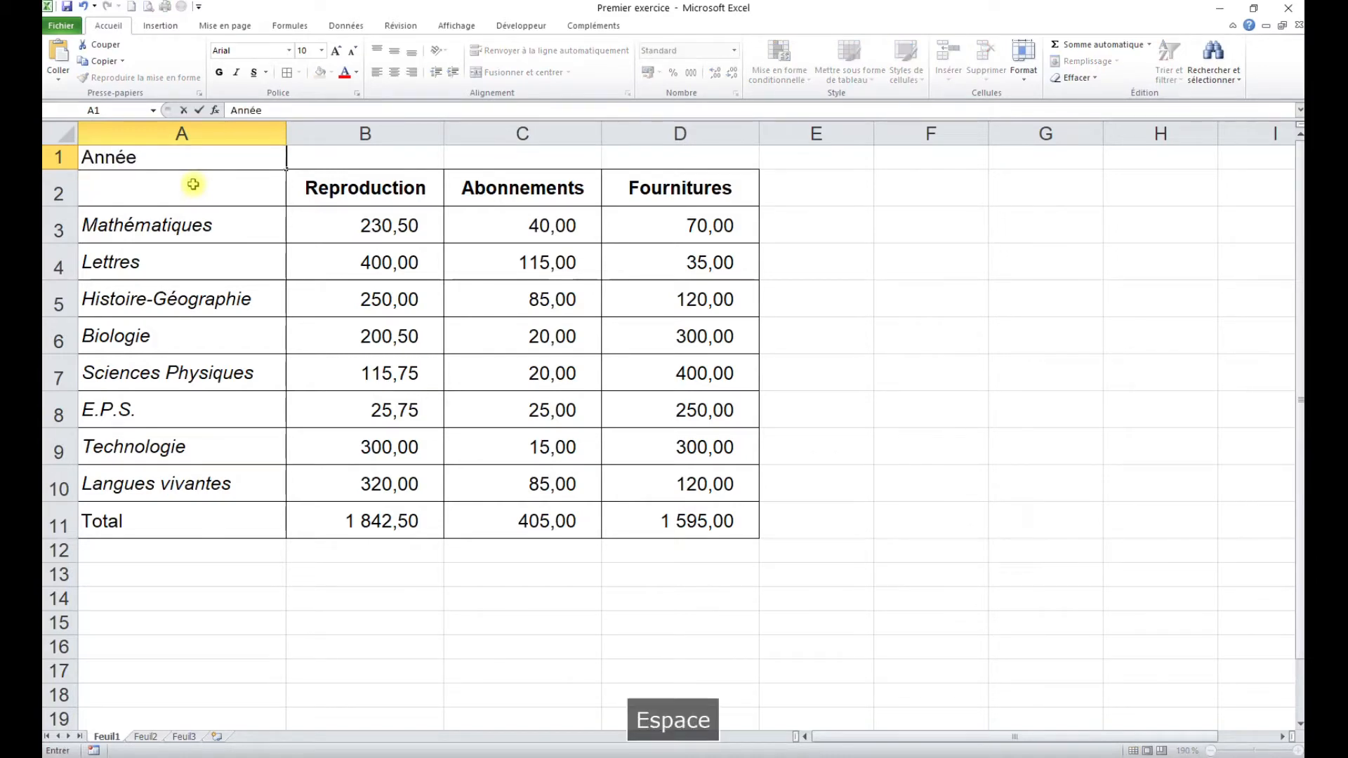
type("scolaire 2020-")
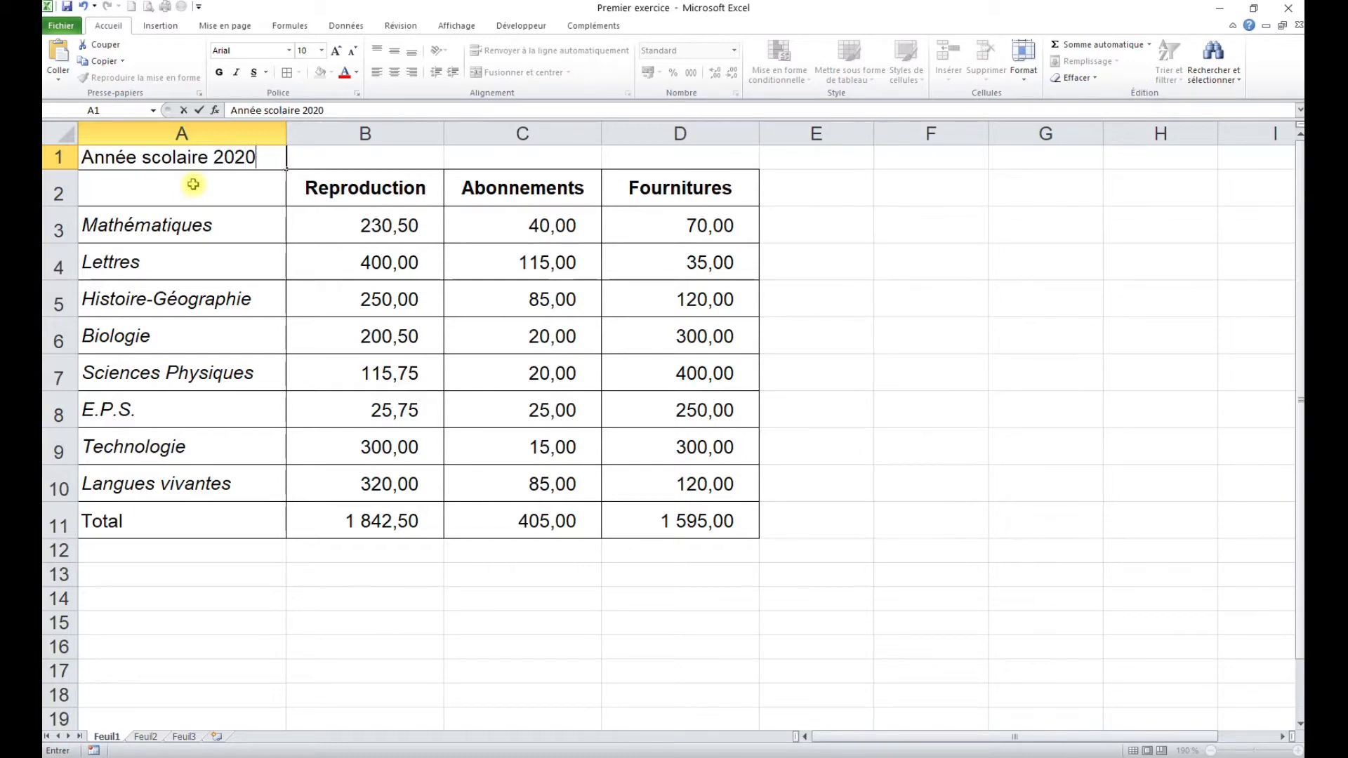
type("2021")
left_click(196, 230)
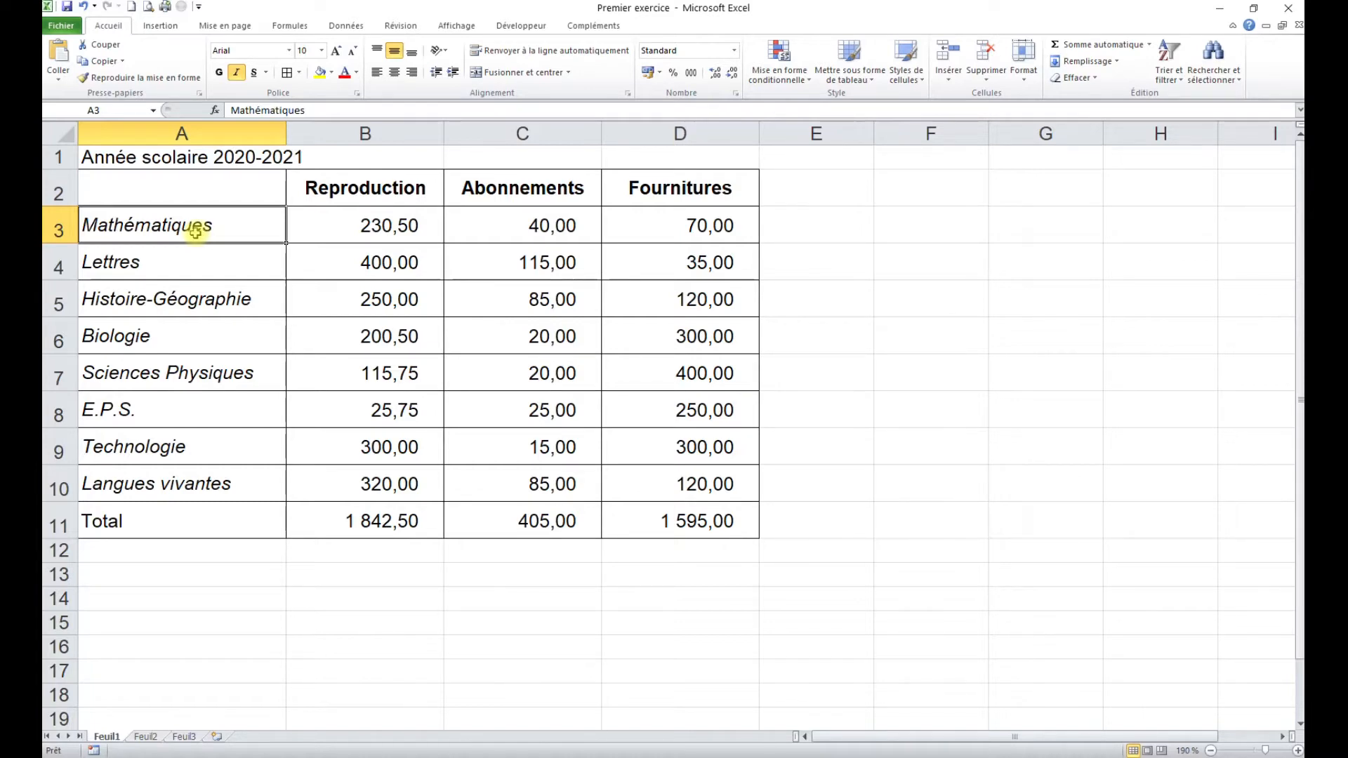
Step: Center the title across columns A1:D1 with the horizontal alignment "Centré sur plusieurs colonnes", without merging the cells
left_click_drag(144, 153, 644, 158)
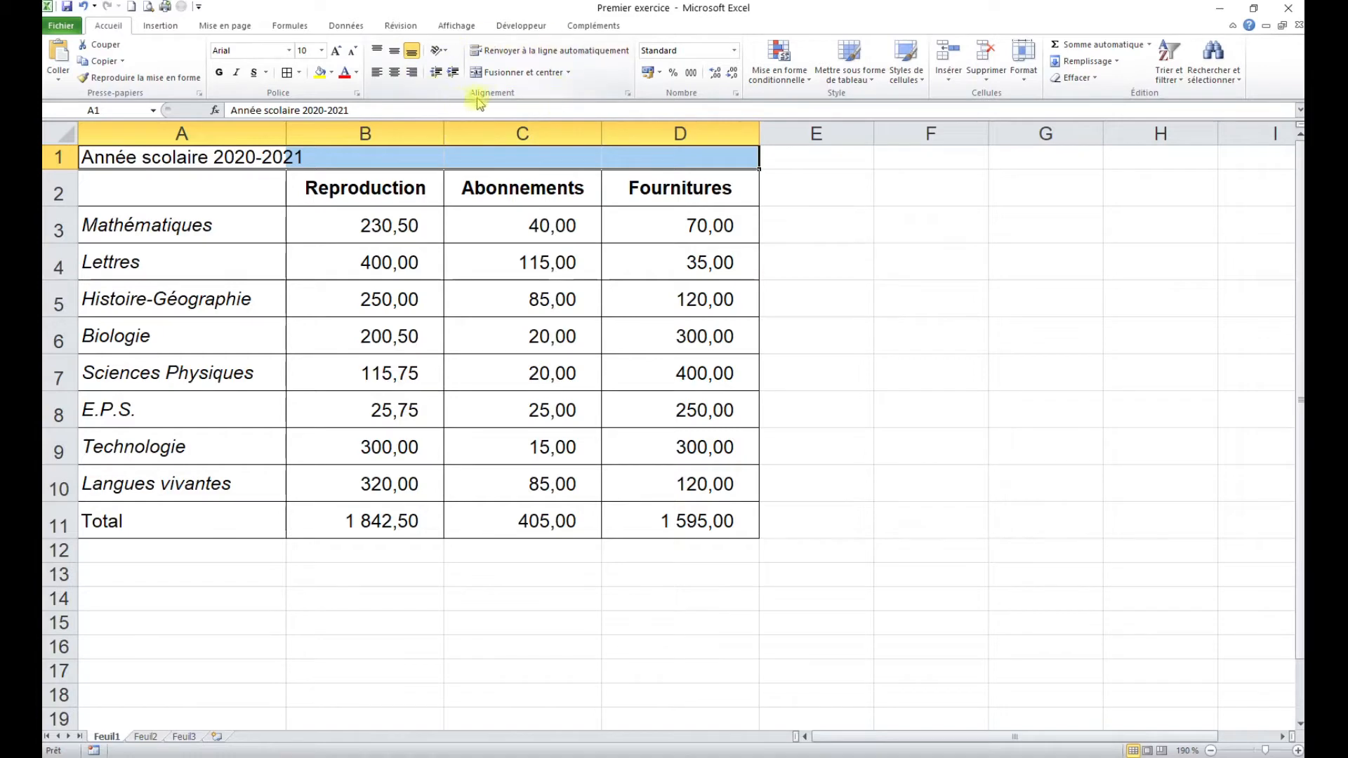
left_click(629, 94)
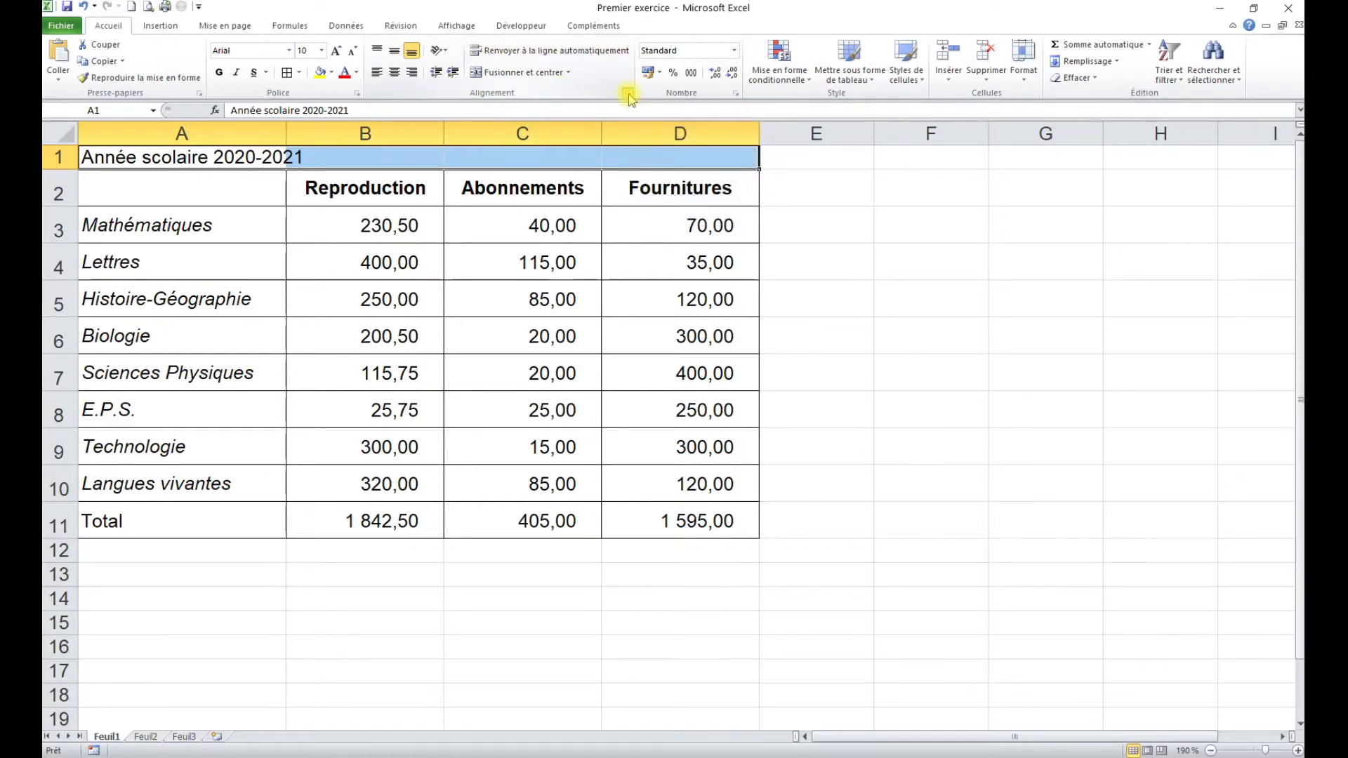
left_click_drag(565, 223, 568, 200)
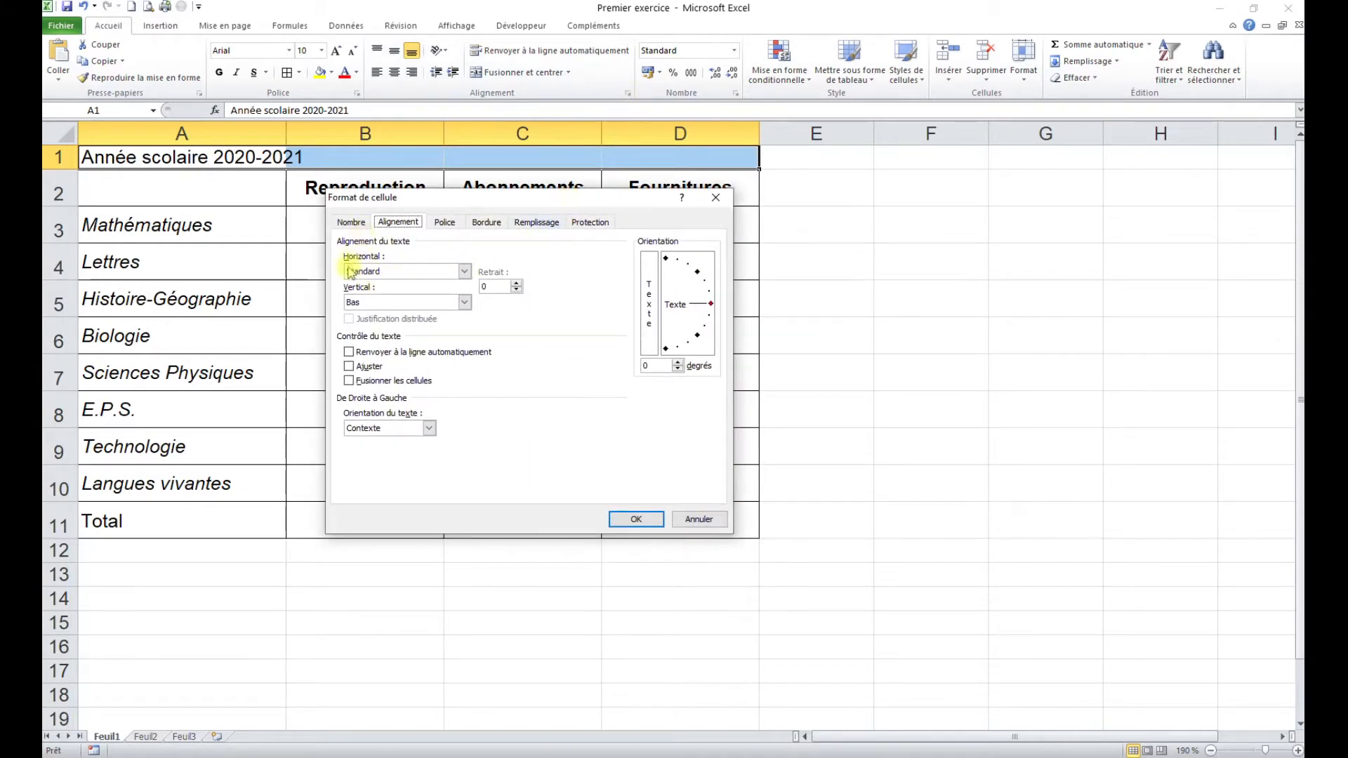
left_click(464, 271)
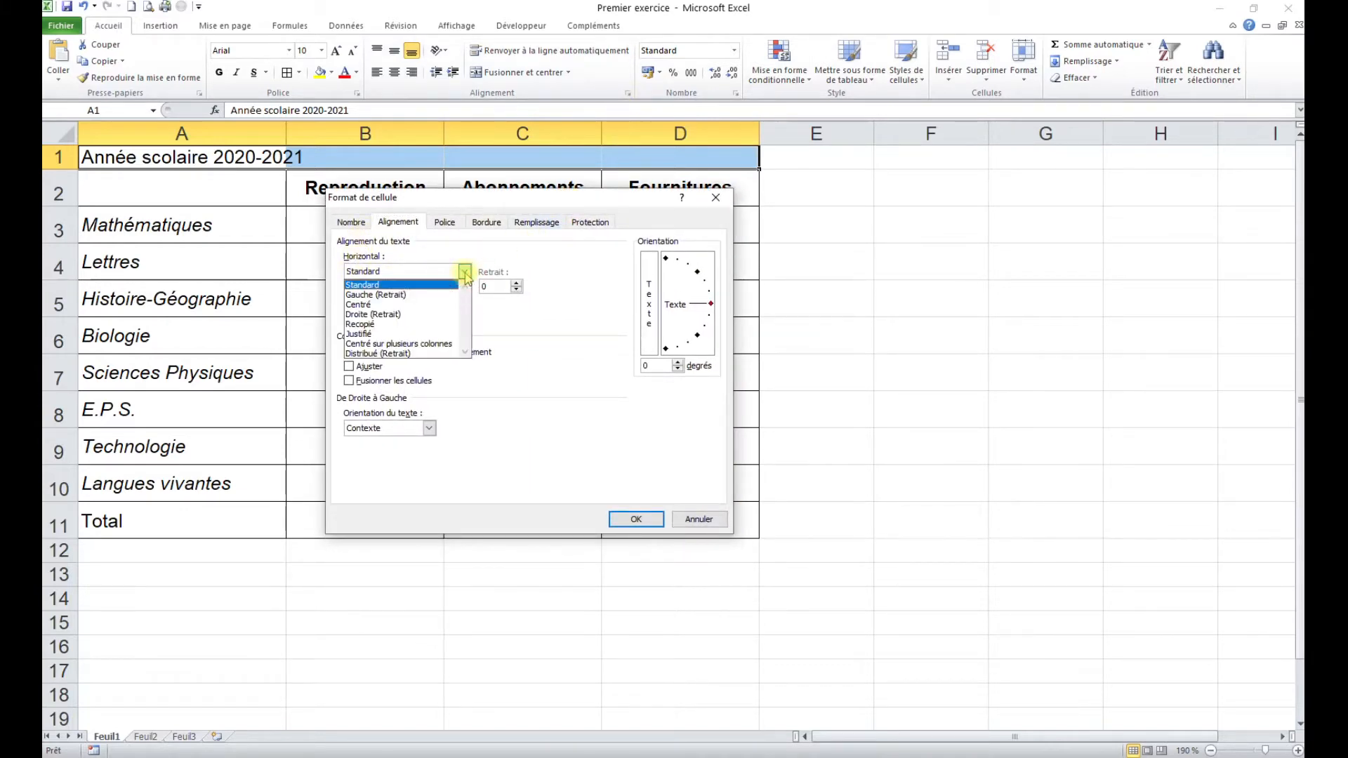
left_click(442, 343)
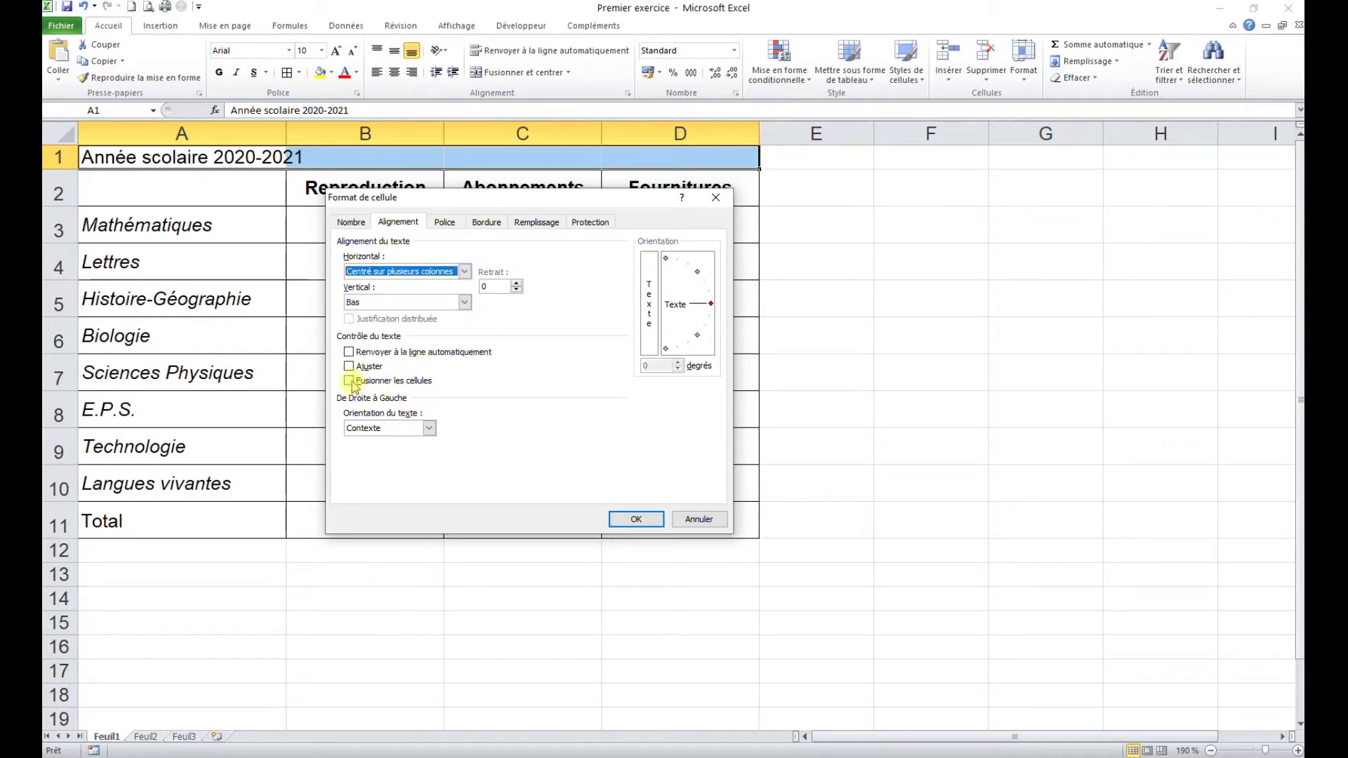
left_click(636, 519)
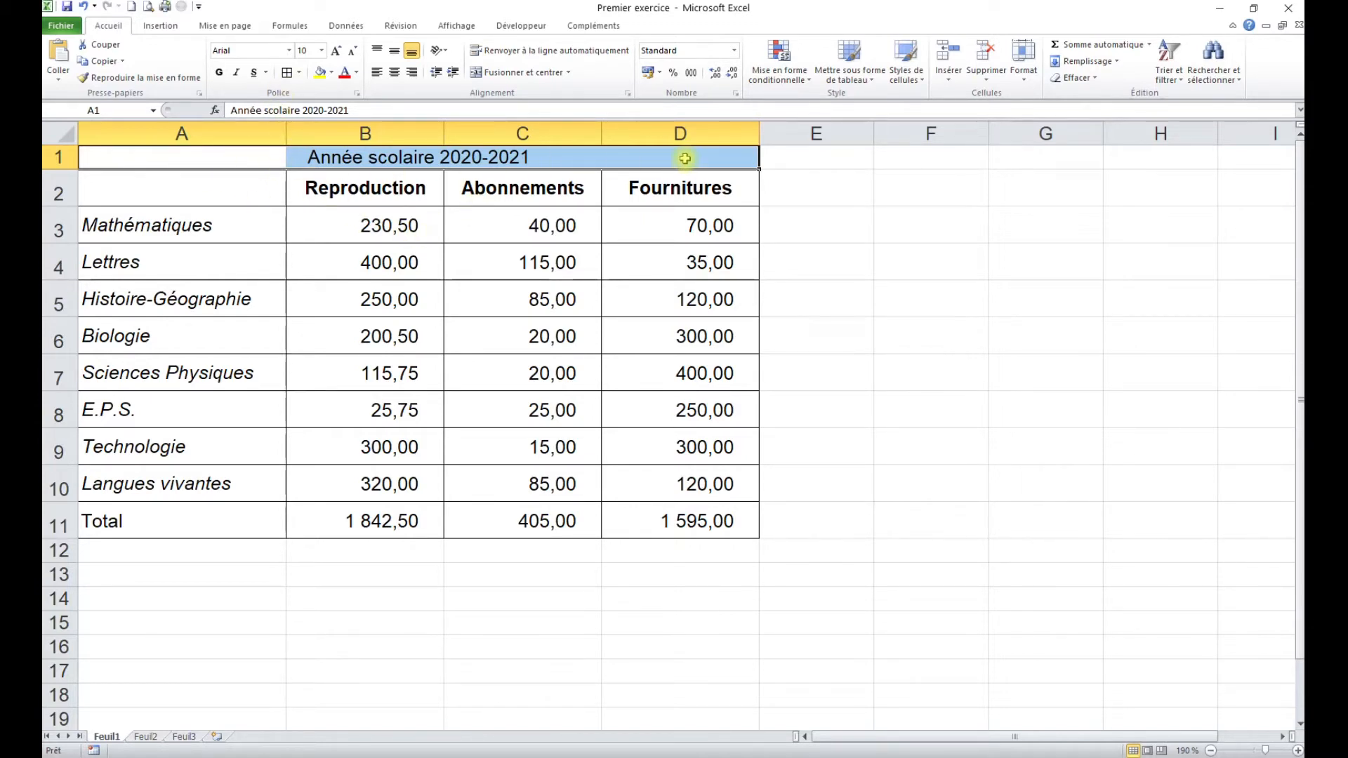
left_click(388, 267)
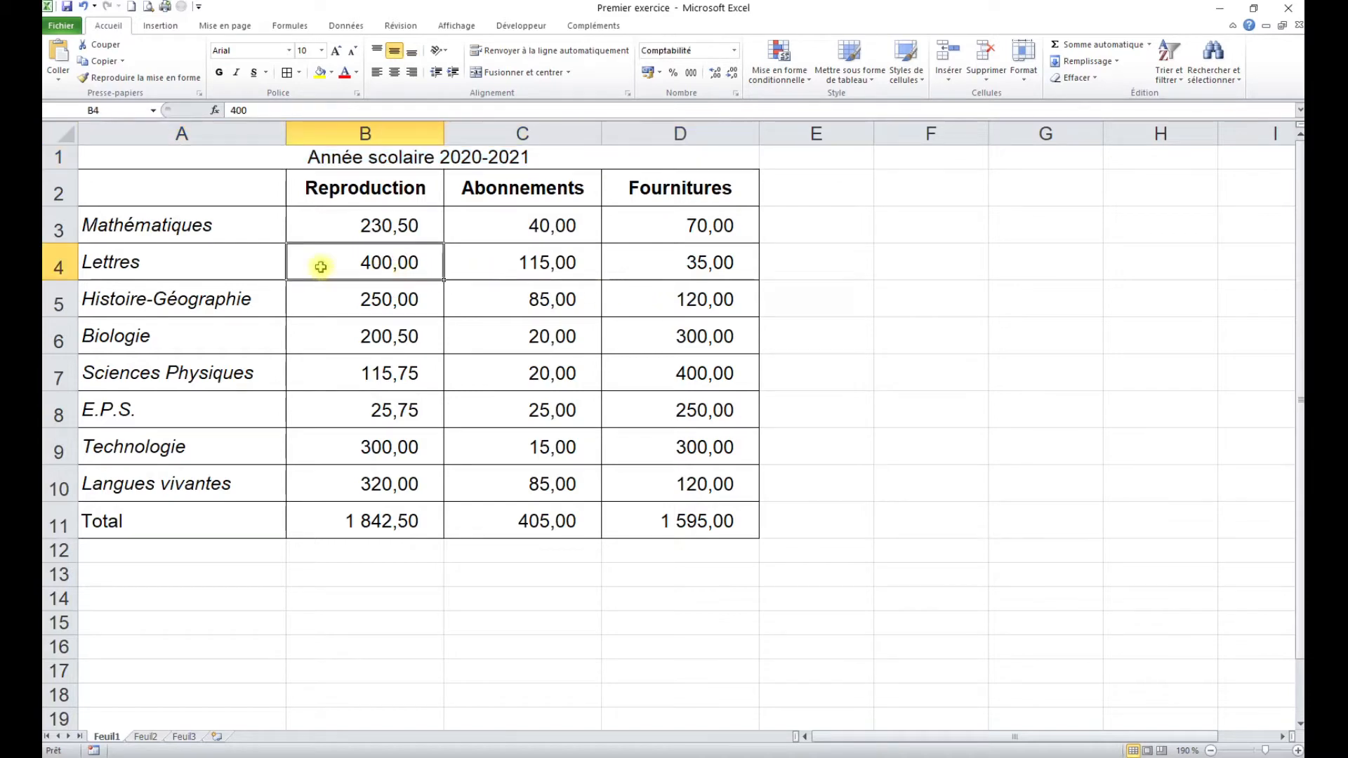
Step: Set the font size of the title in A1 to 15
left_click(174, 160)
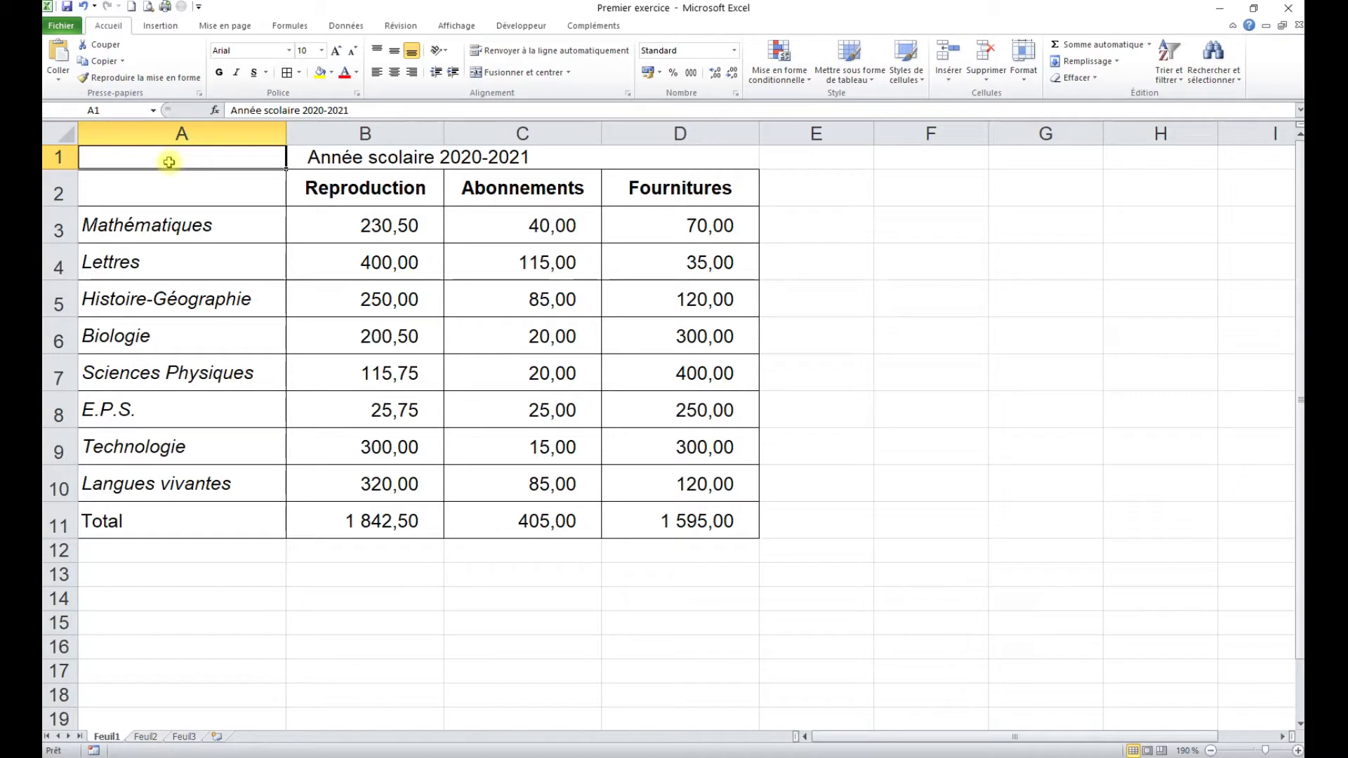
left_click(321, 52)
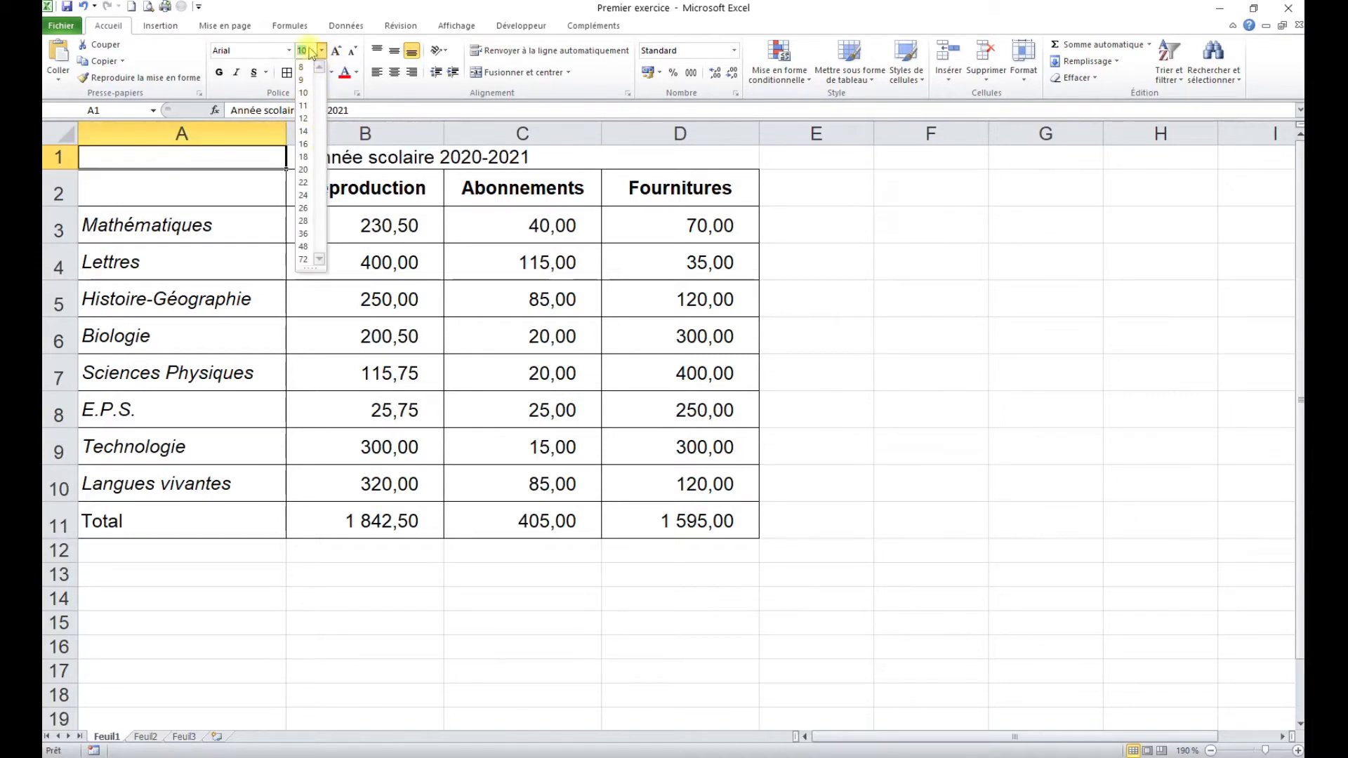
key("Return")
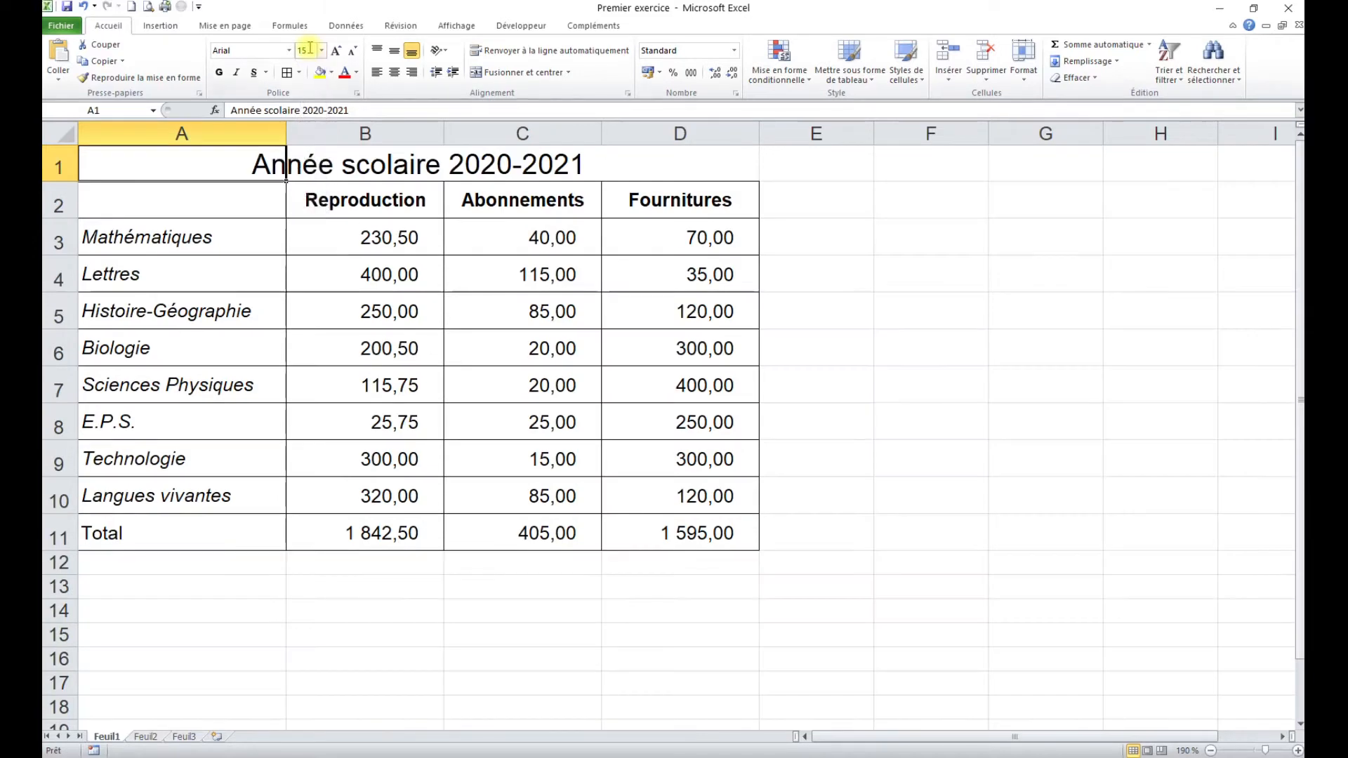
left_click(205, 261)
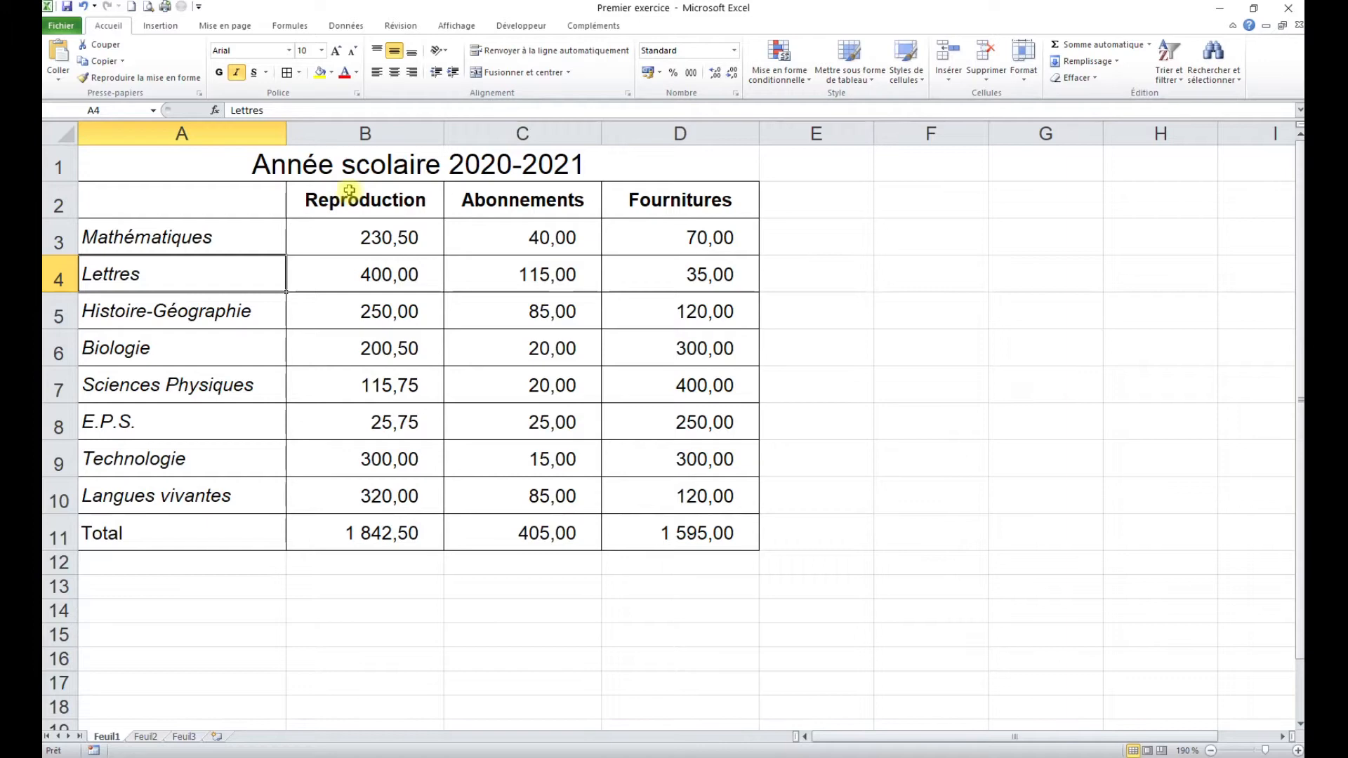
left_click(426, 248)
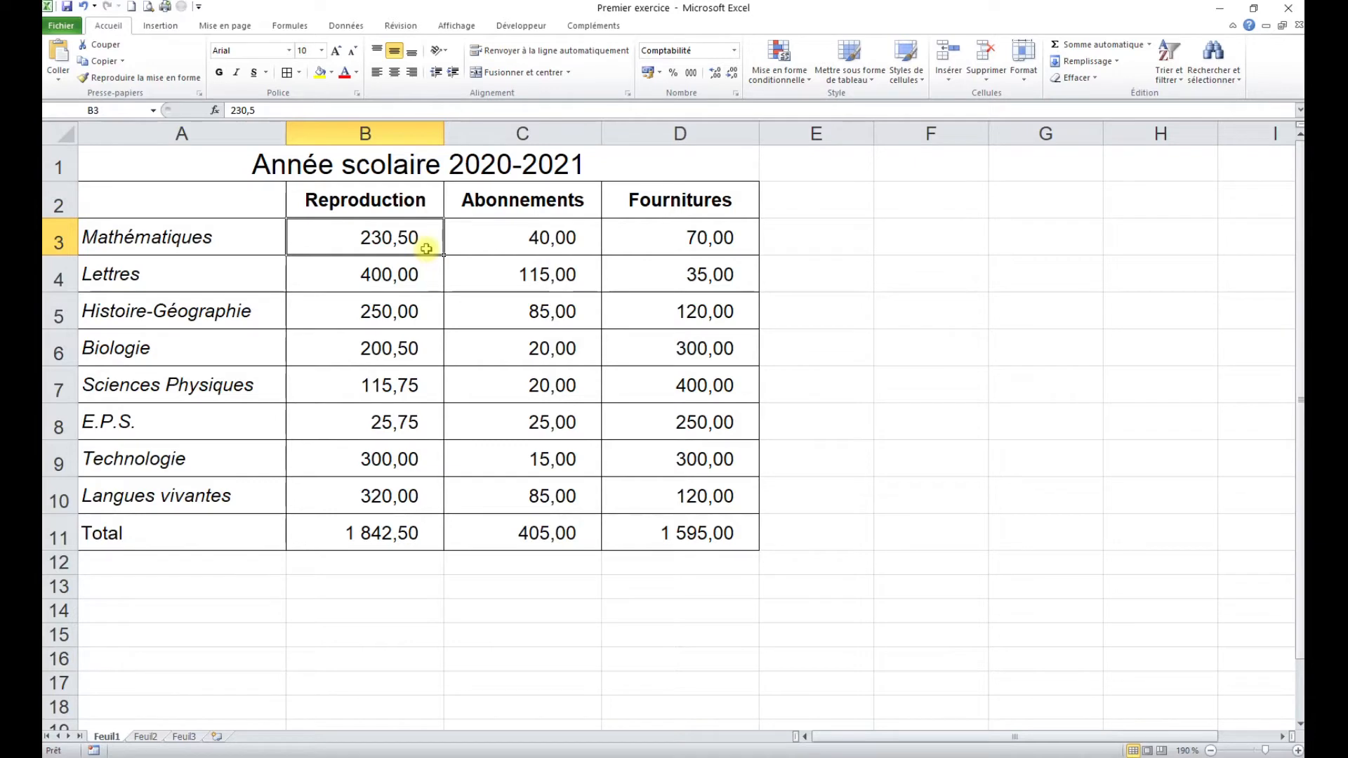
key("F9")
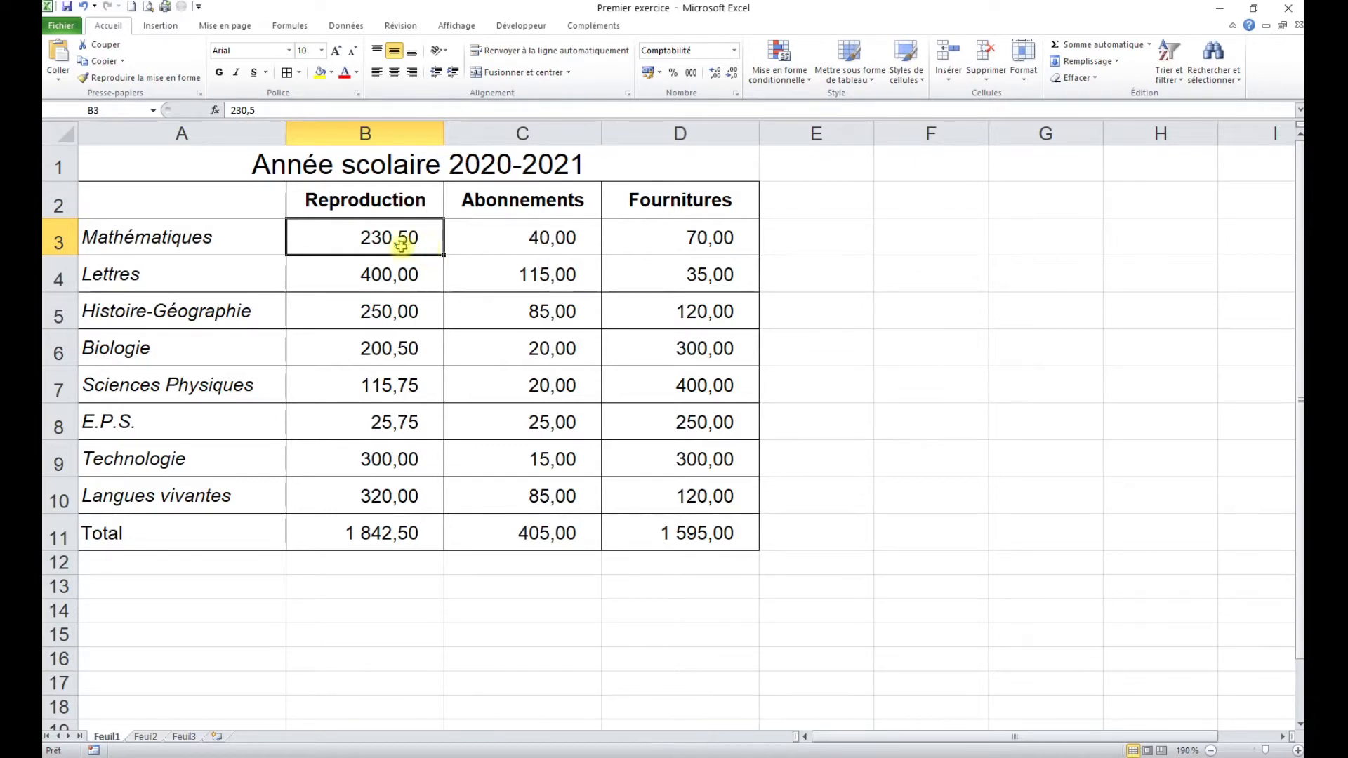
left_click(229, 27)
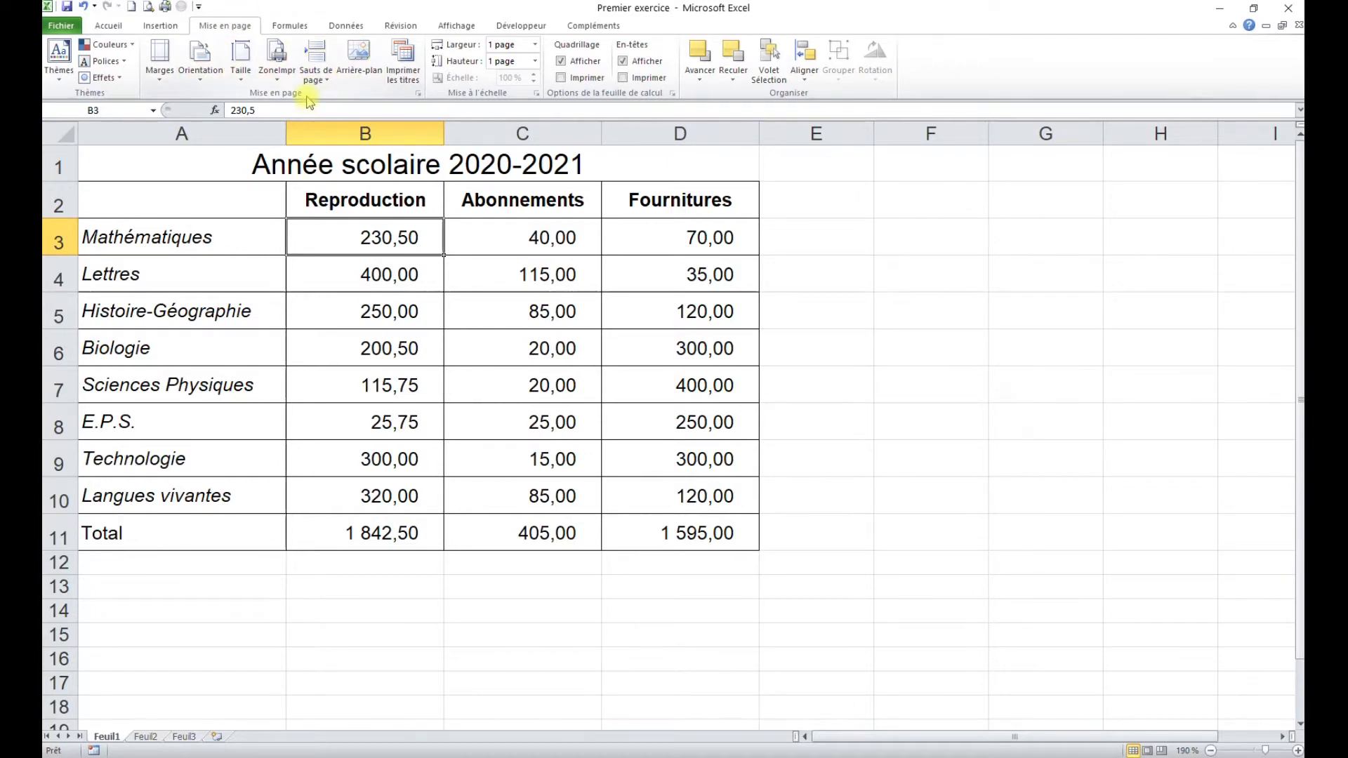
left_click(455, 26)
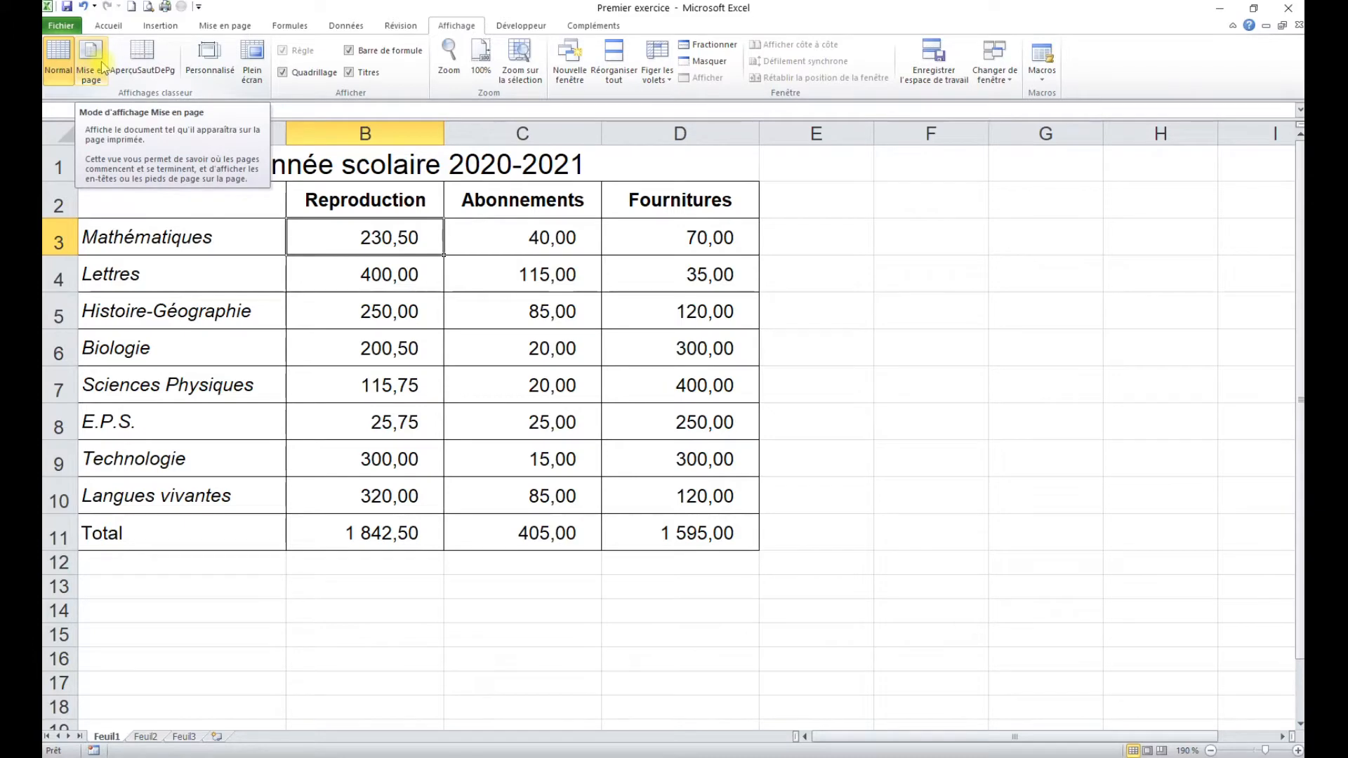
Step: Open the page setup settings and look through the margins and the predefined header and footer choices
left_click(234, 28)
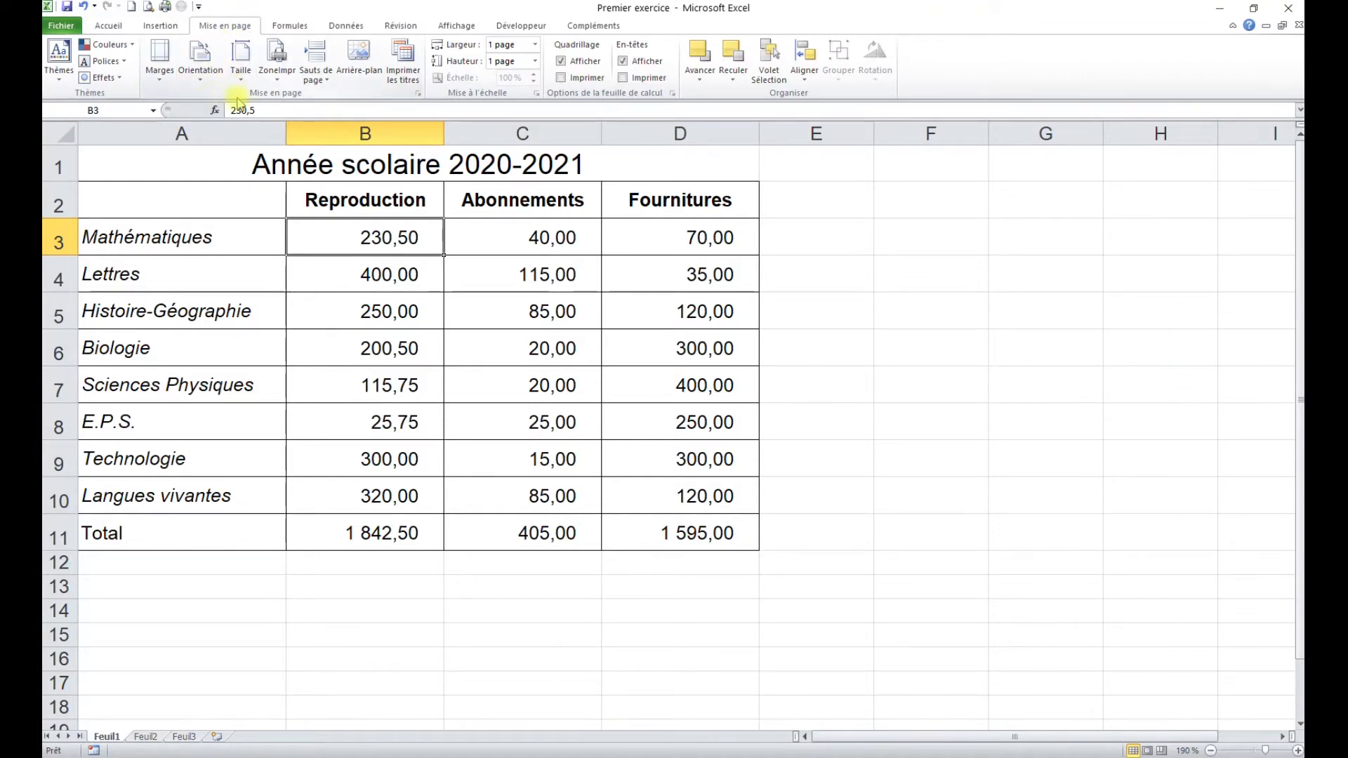
left_click(417, 94)
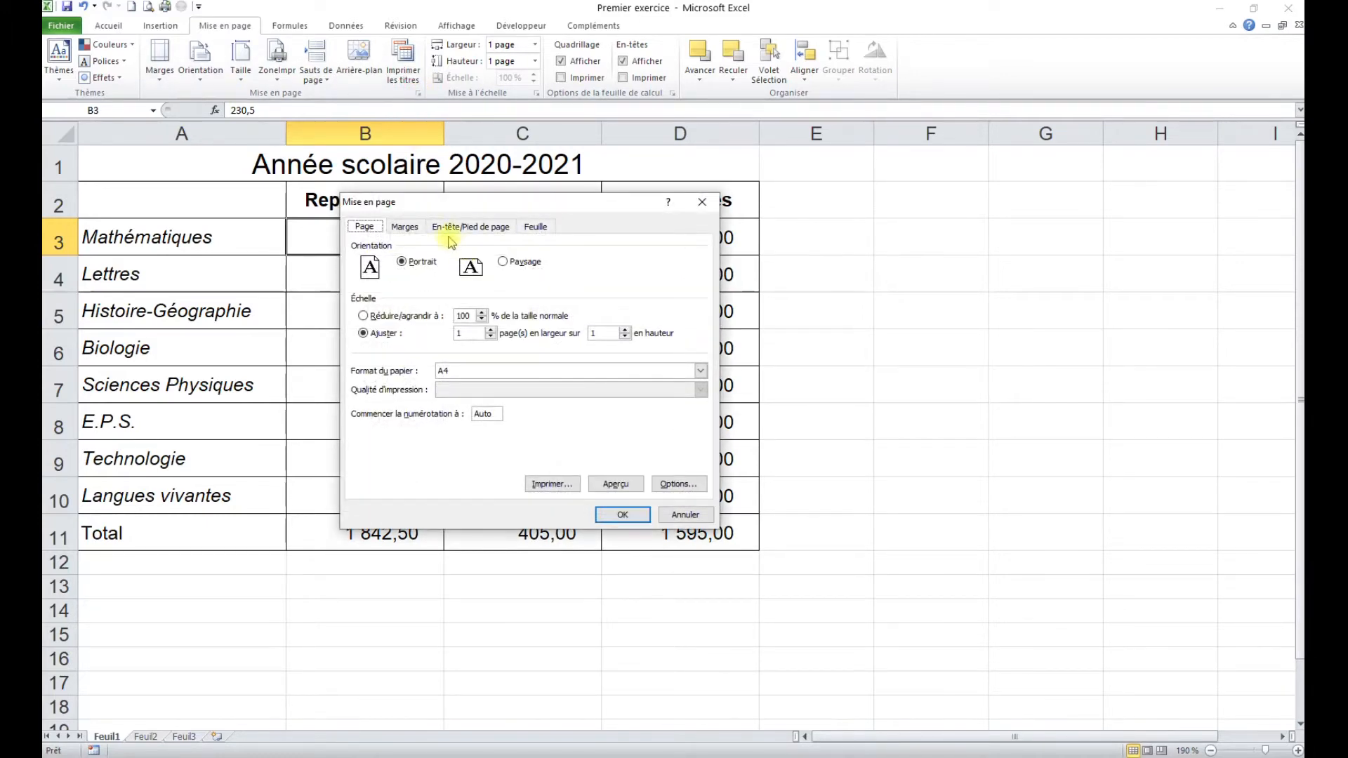
left_click(405, 227)
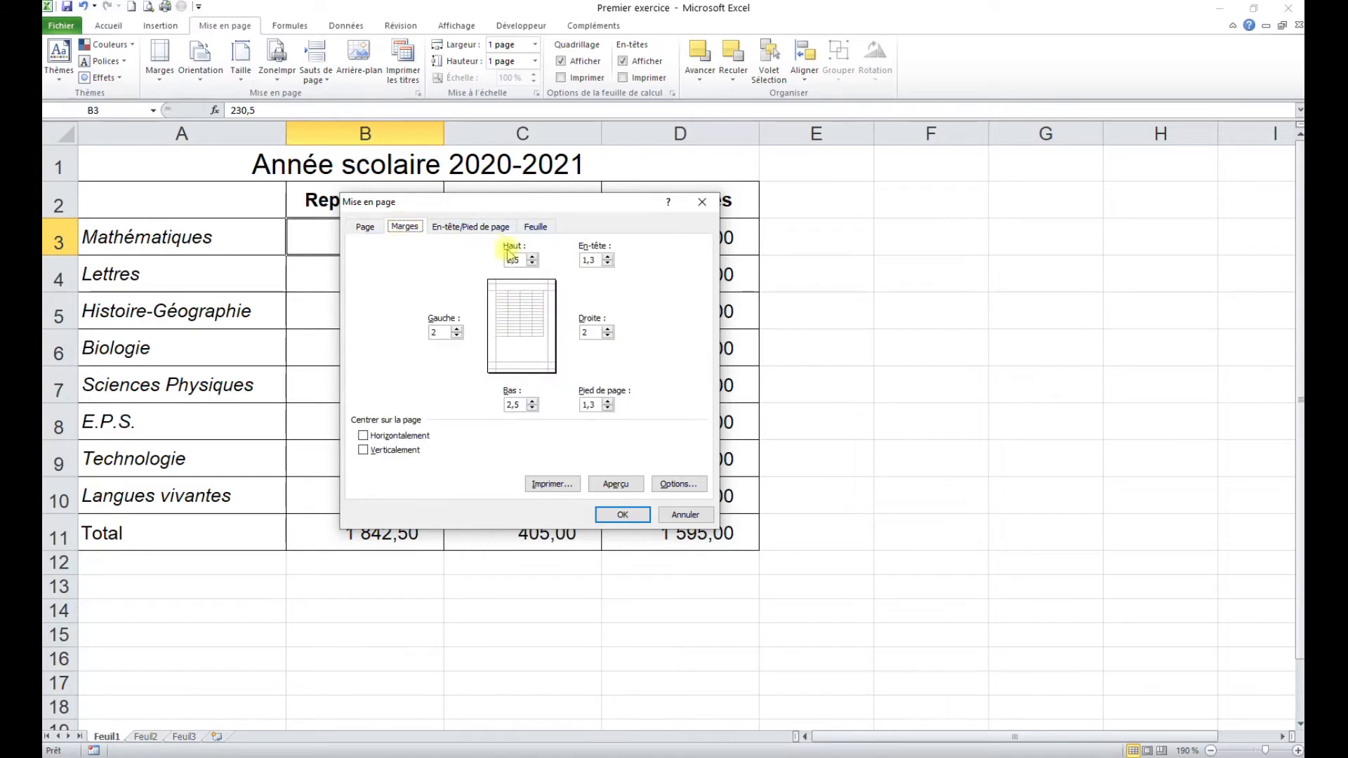
left_click(470, 227)
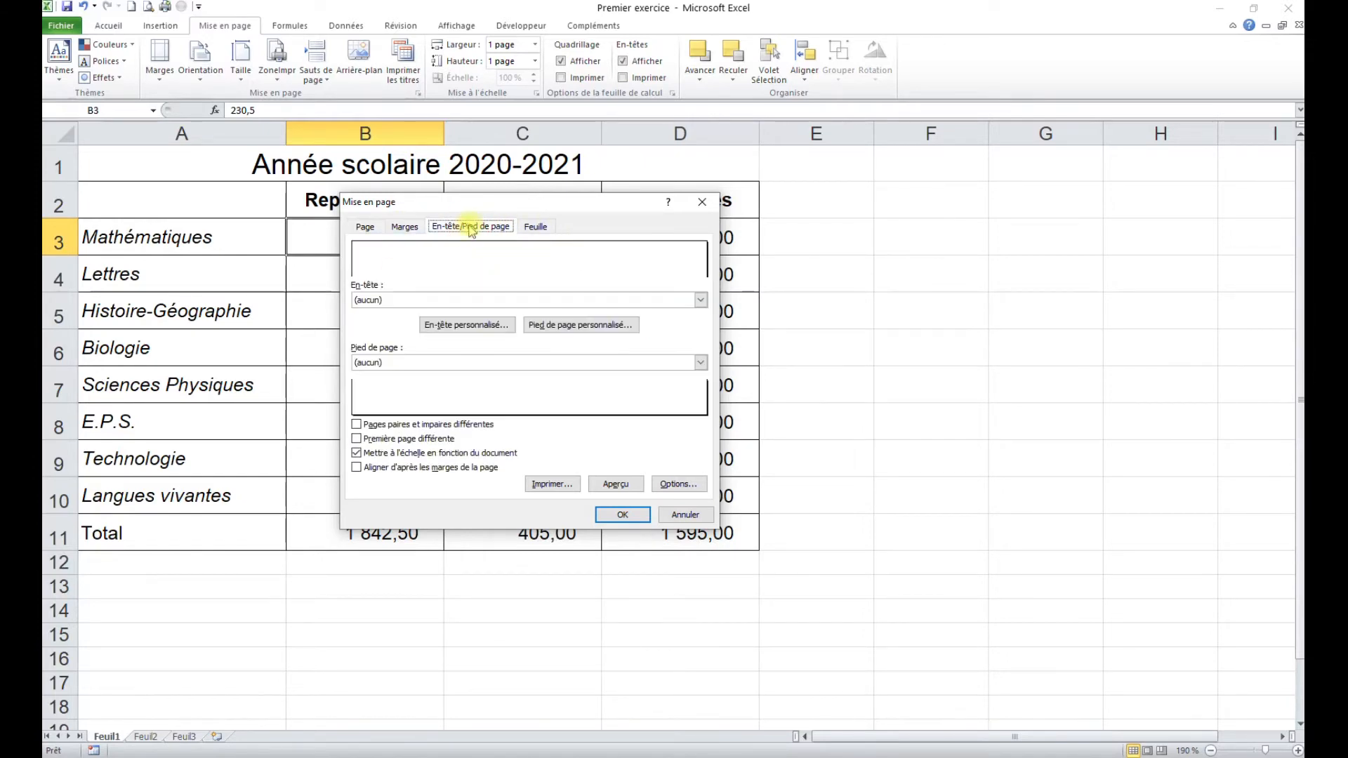
left_click(701, 301)
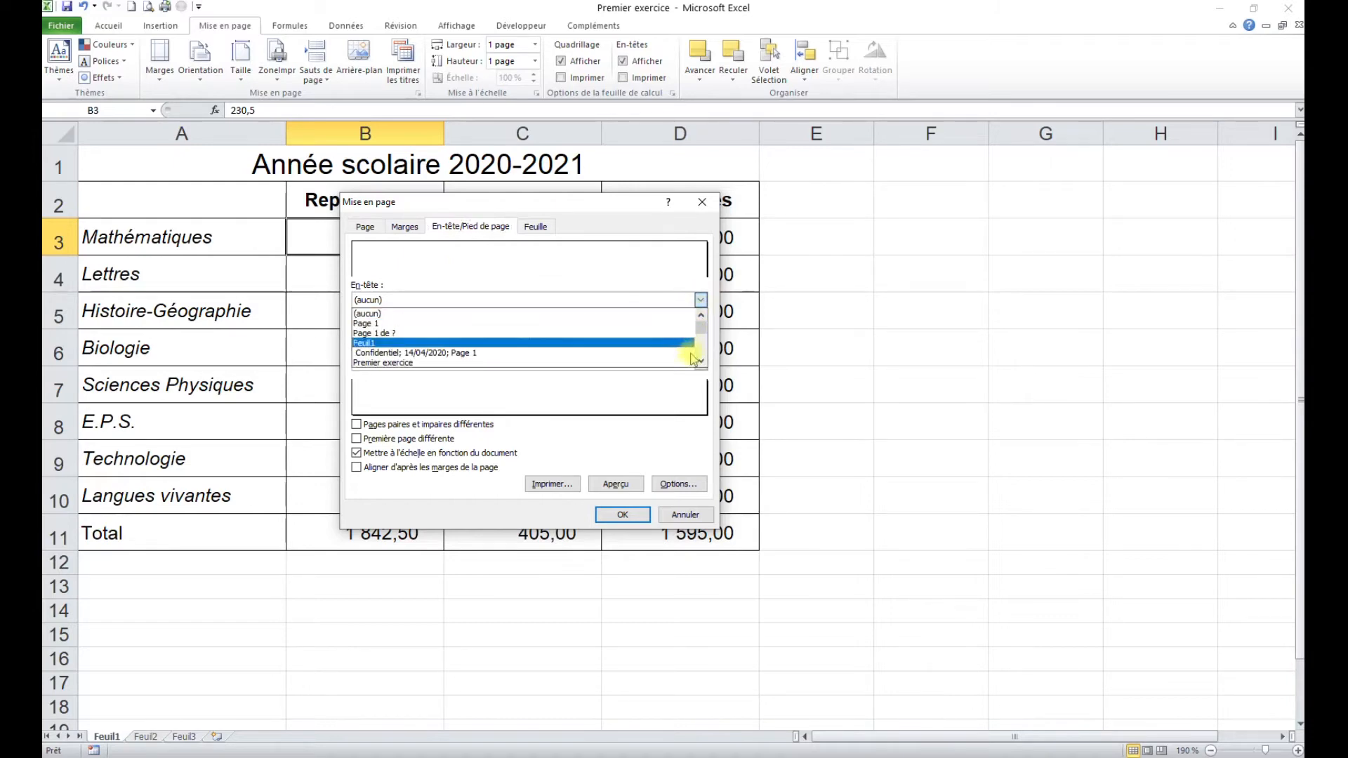
left_click(656, 252)
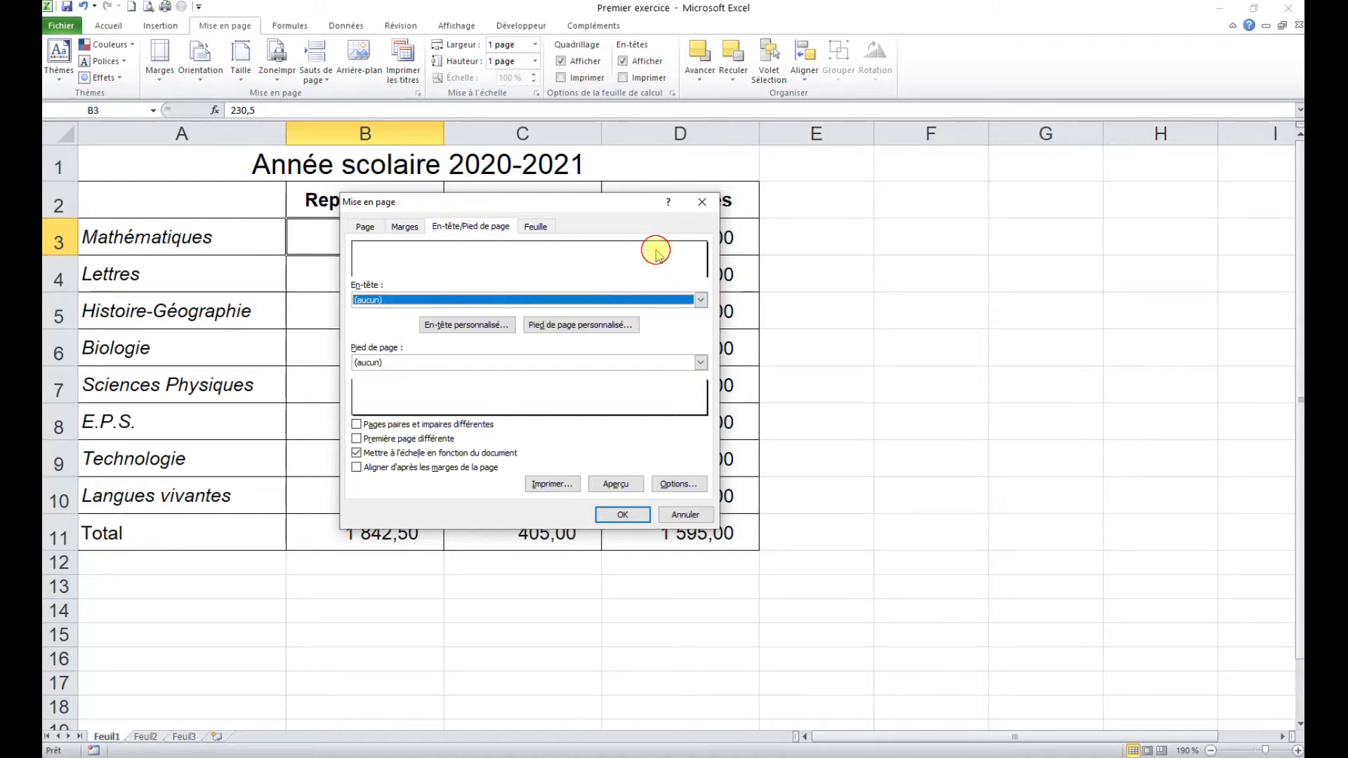
left_click(699, 363)
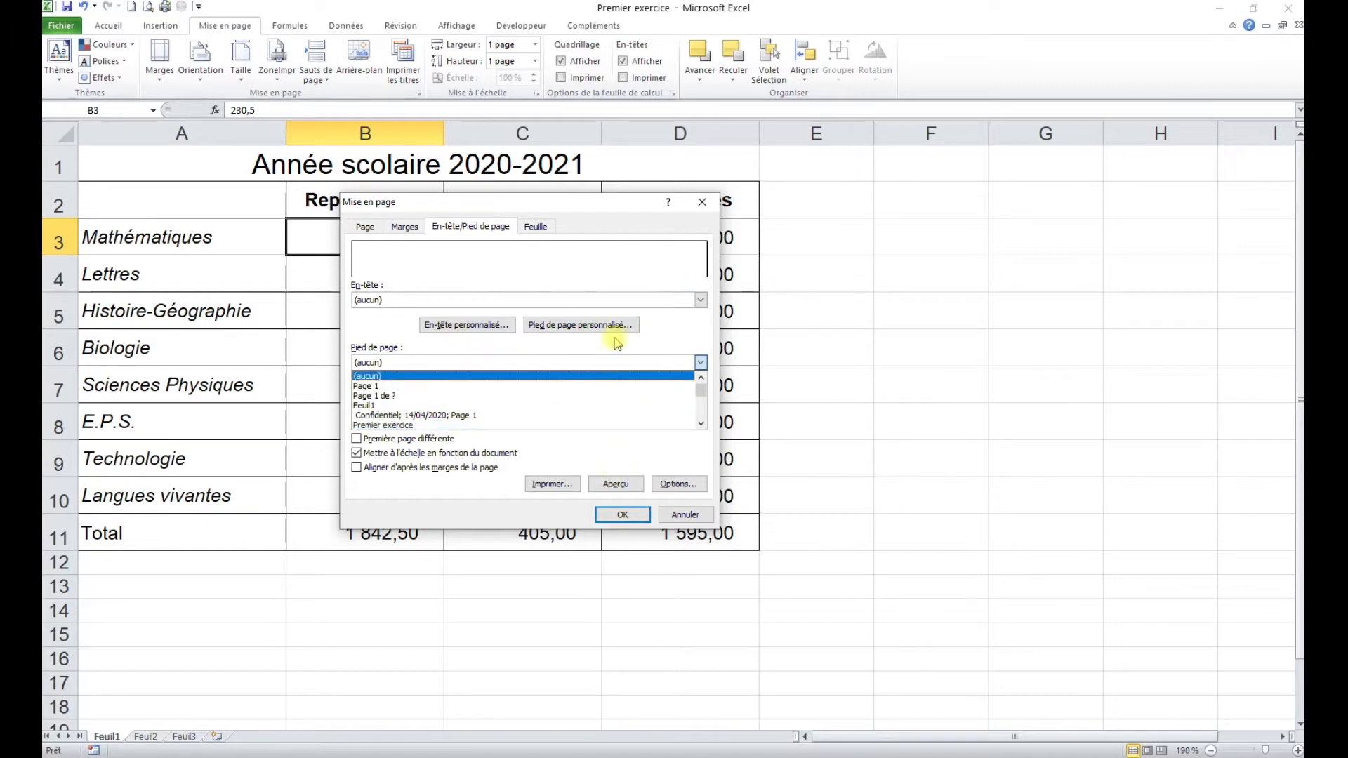
left_click(589, 267)
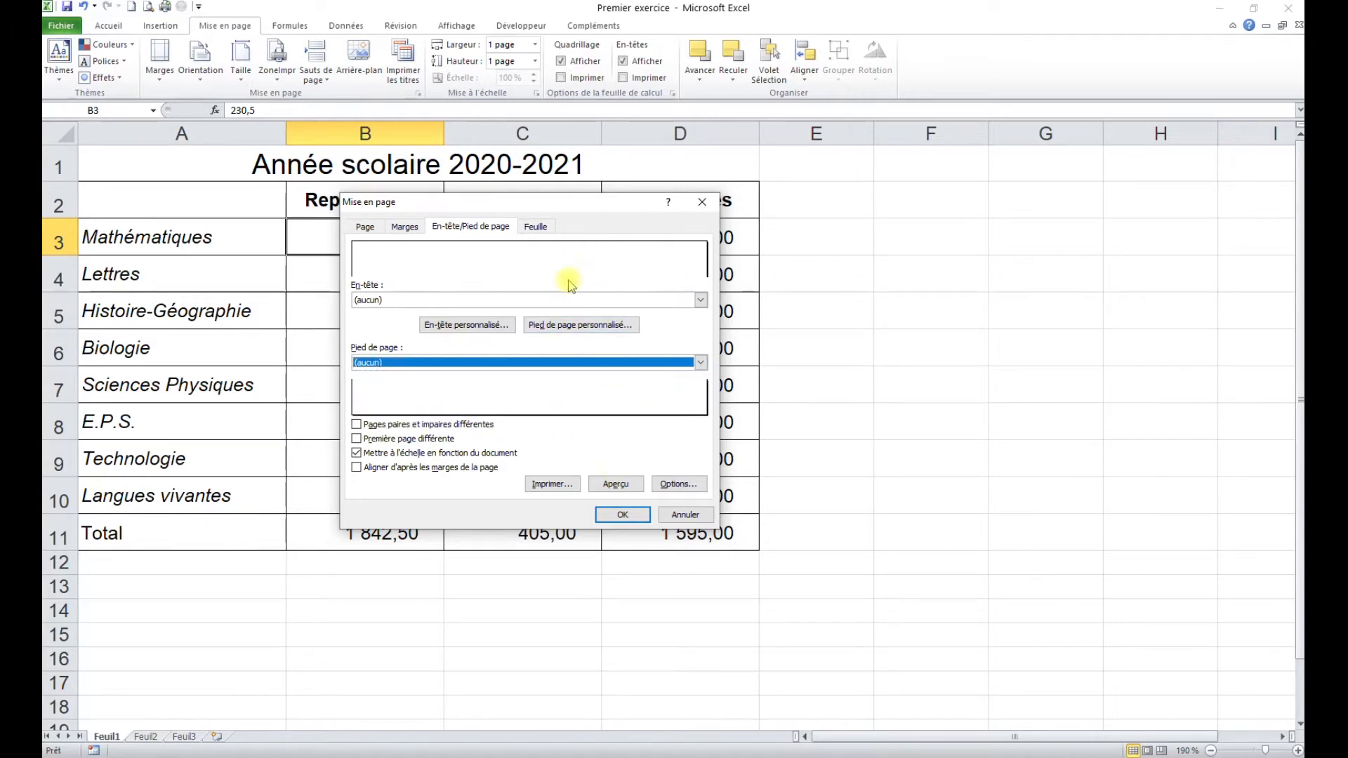
Step: Create a custom page header with "EXCEL" in the left section and "Dépenses" in the right section
left_click(450, 327)
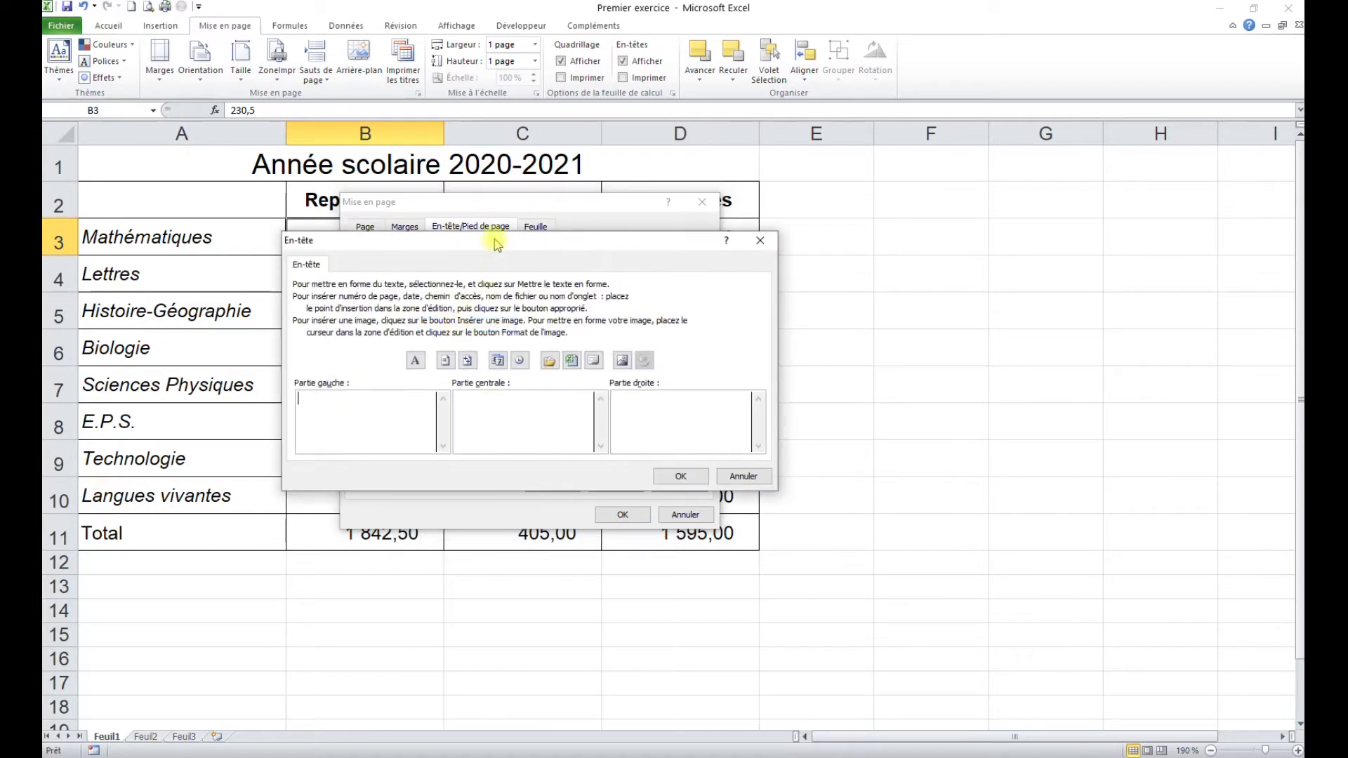
left_click_drag(497, 243, 481, 301)
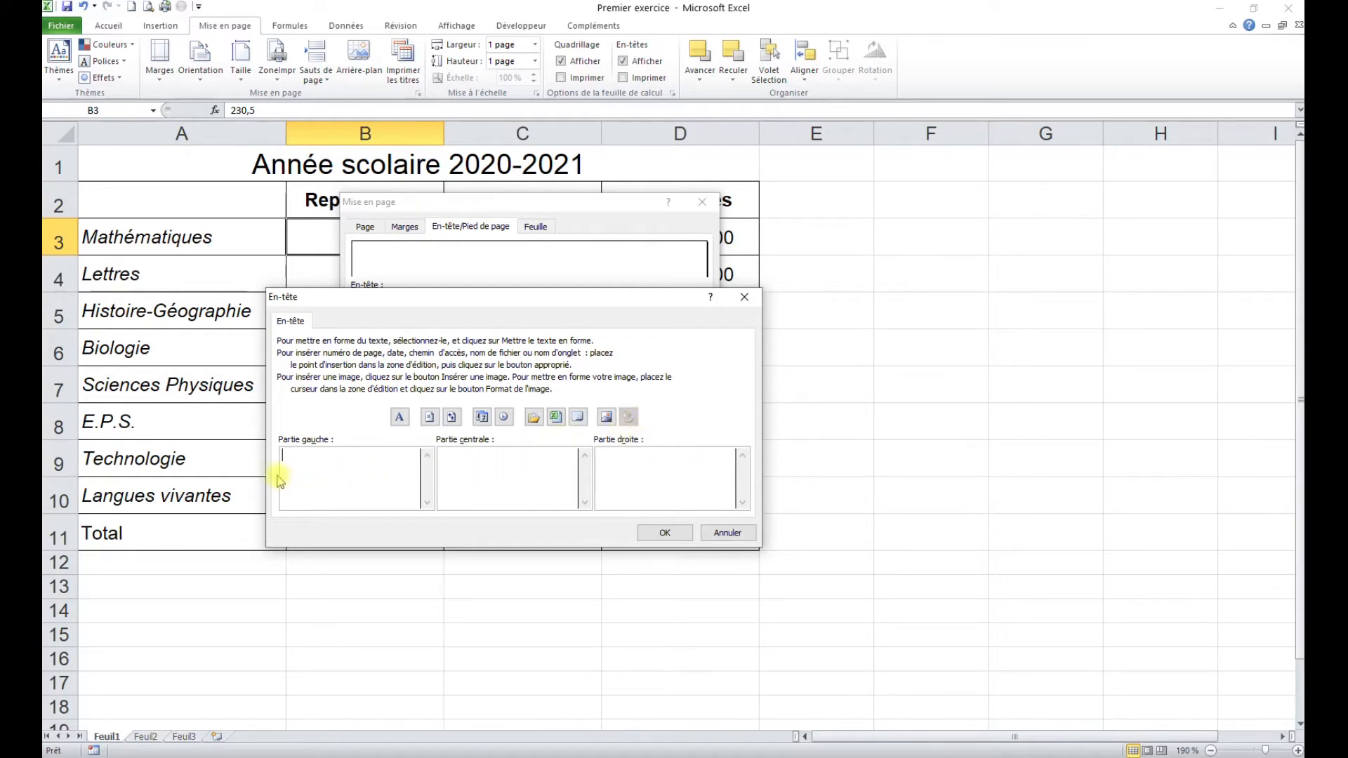
type("XCEL")
key("Tab")
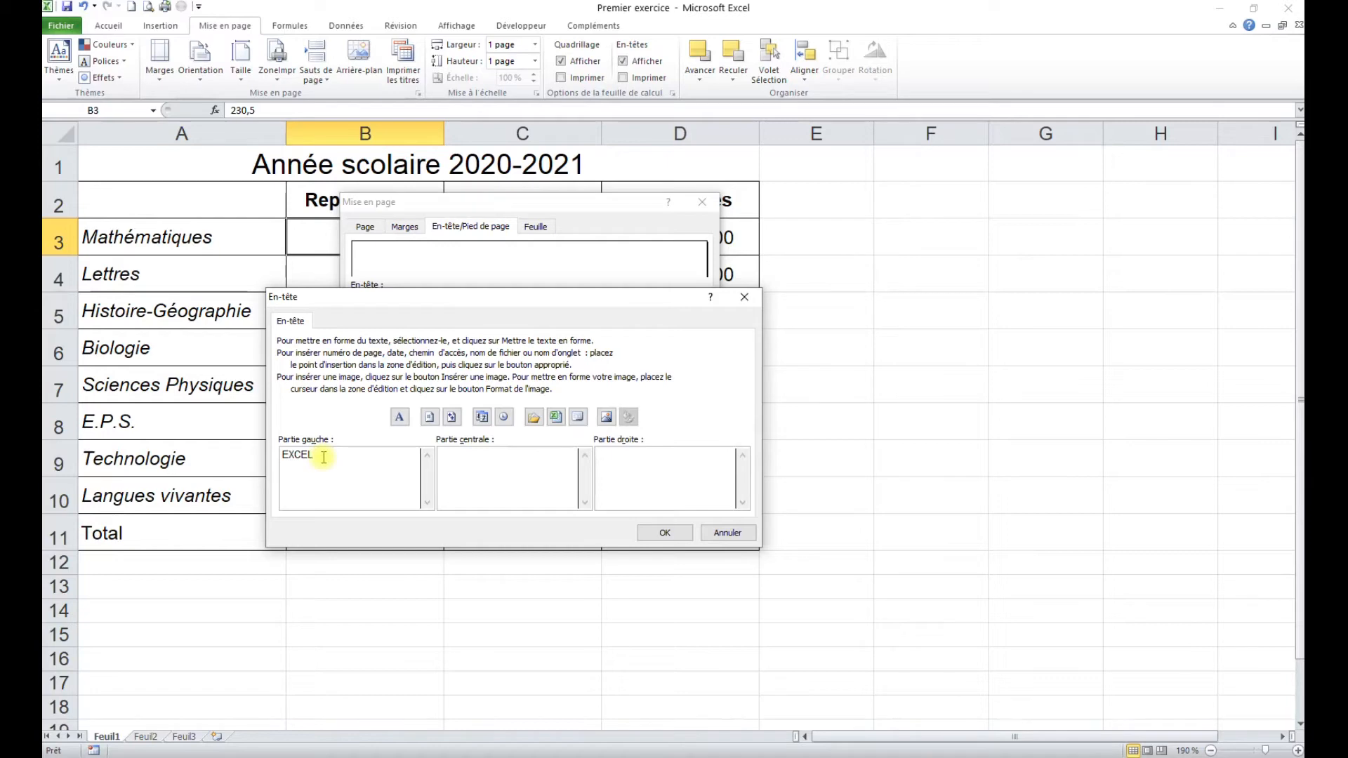
type("Dépenses")
left_click(664, 532)
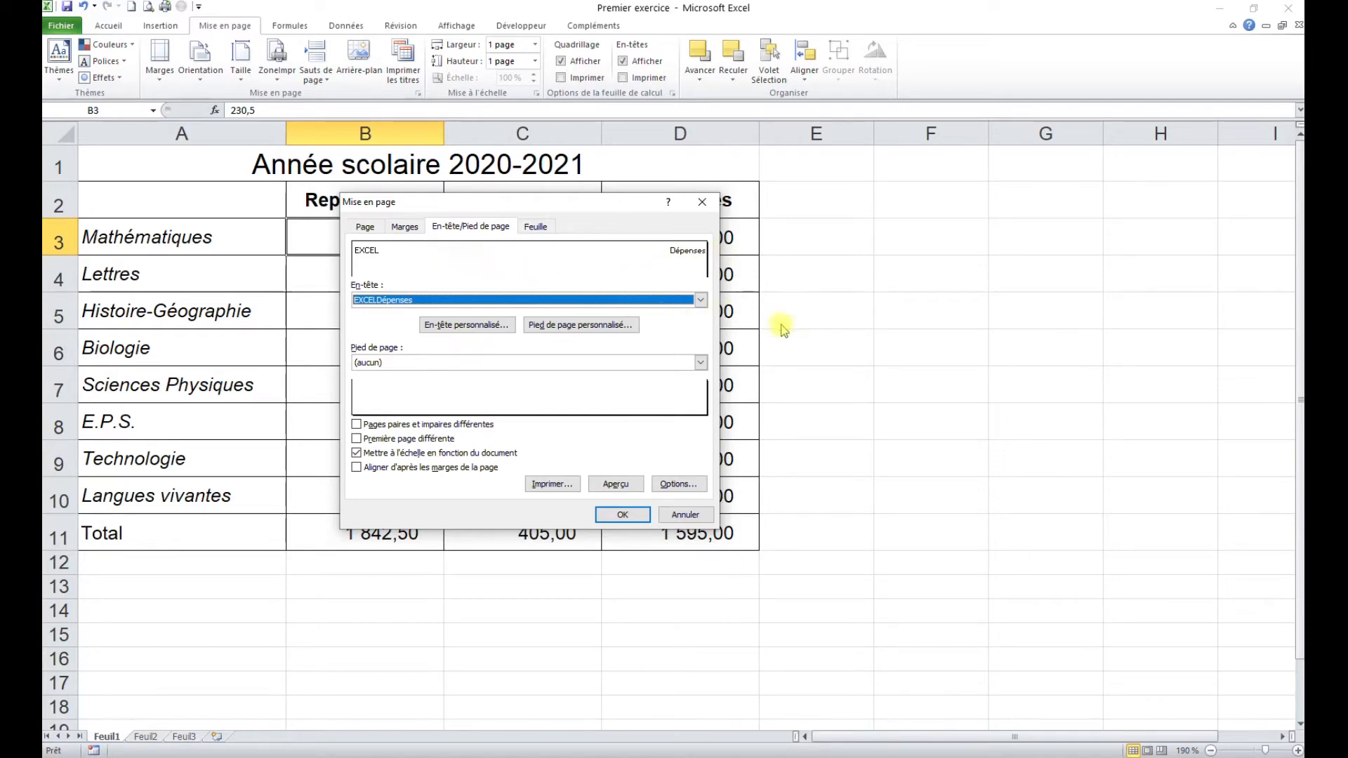
Step: Create a custom page footer with "Premier tableau" in the central section
left_click(593, 330)
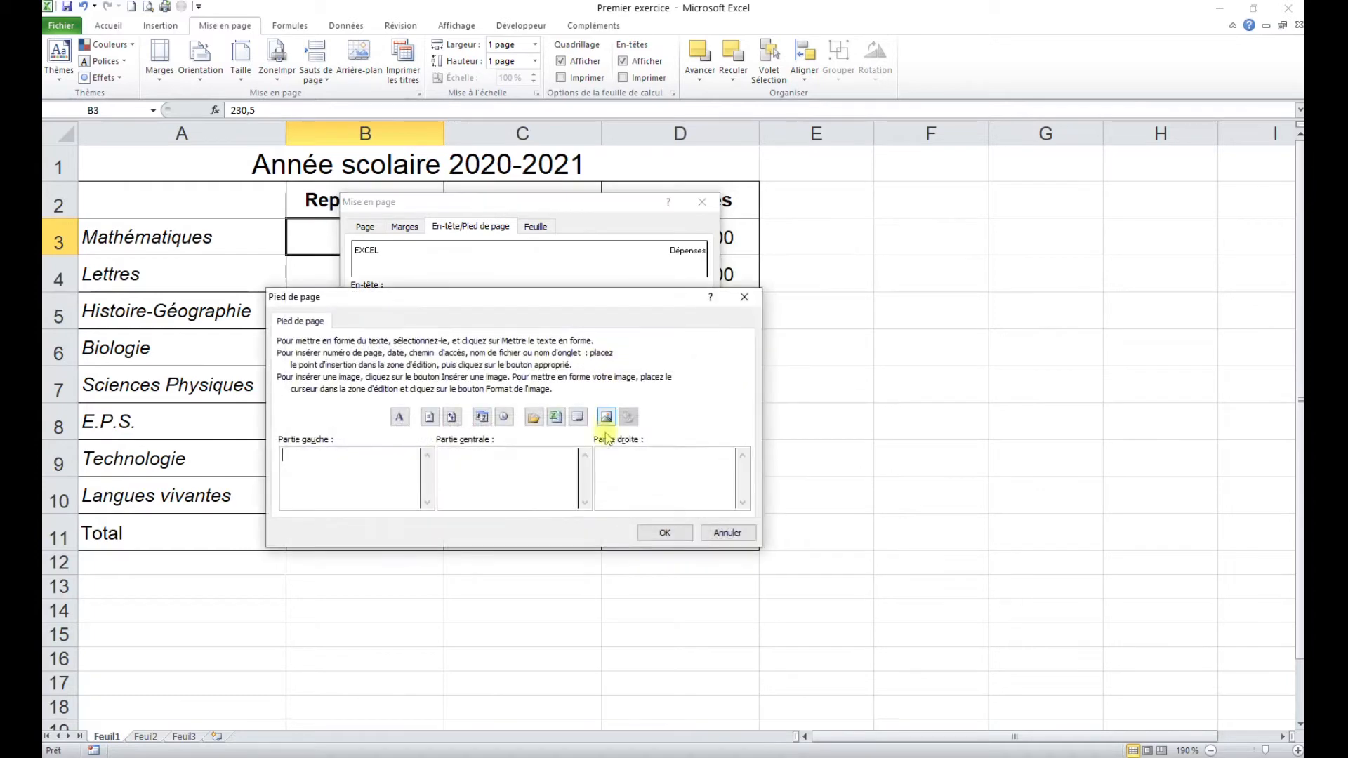
left_click(504, 465)
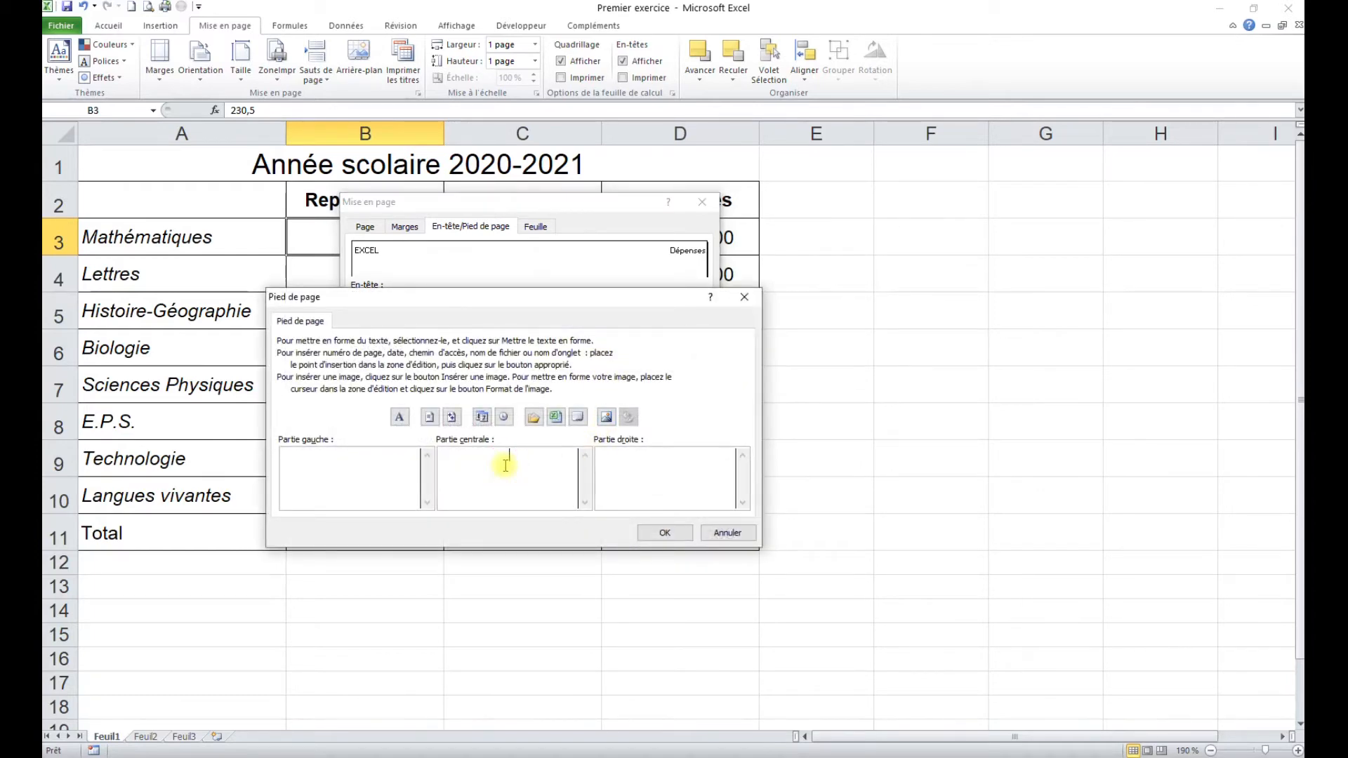
type("Premier tableau")
left_click(679, 534)
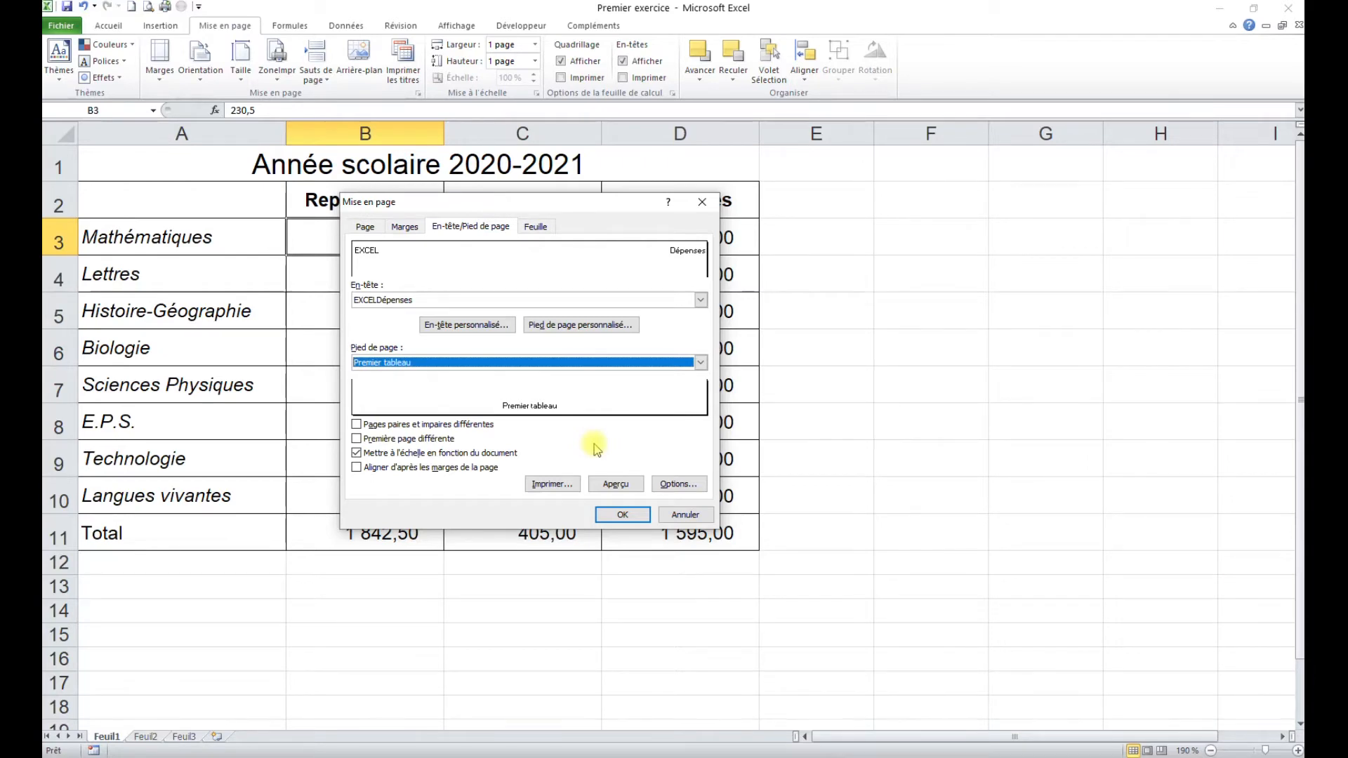
Step: Center the table horizontally and vertically on the page, check the print preview and return to the sheet
left_click(405, 227)
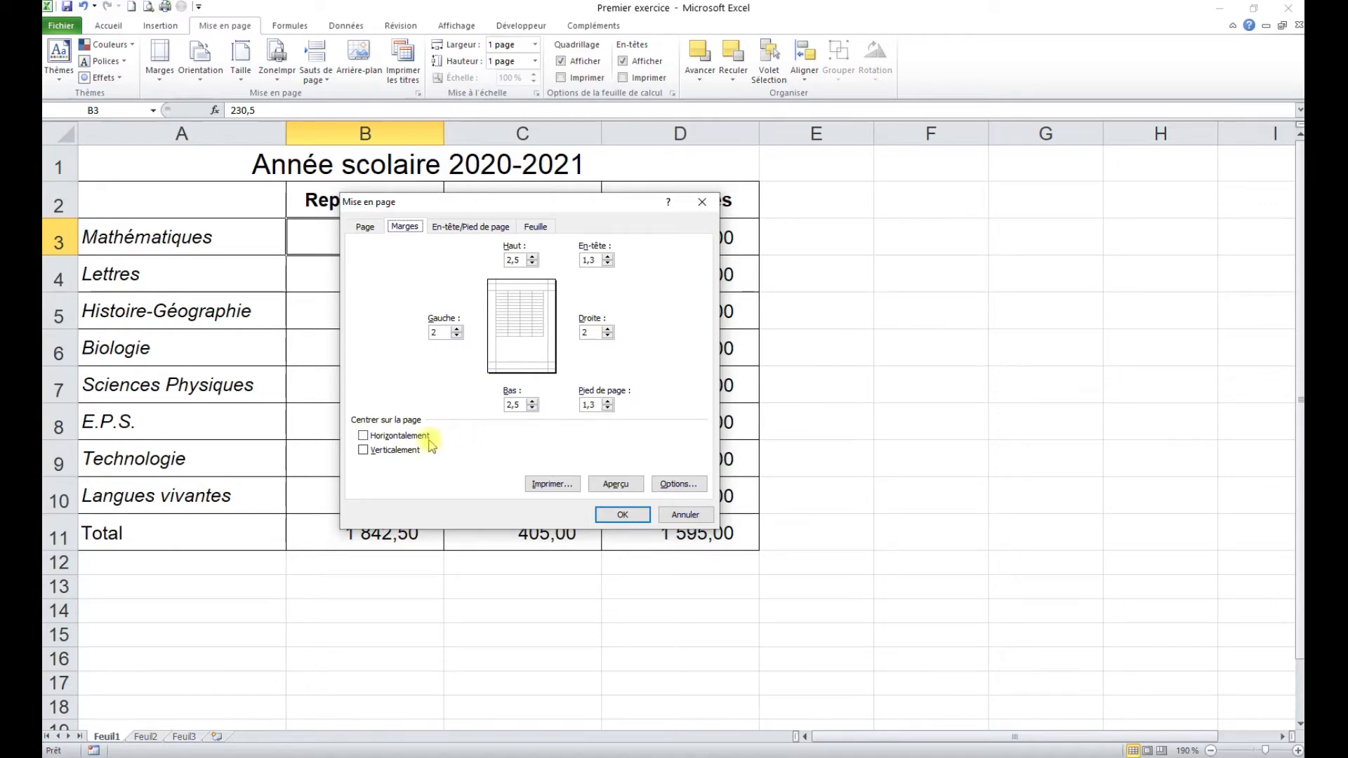
left_click(363, 436)
left_click(364, 451)
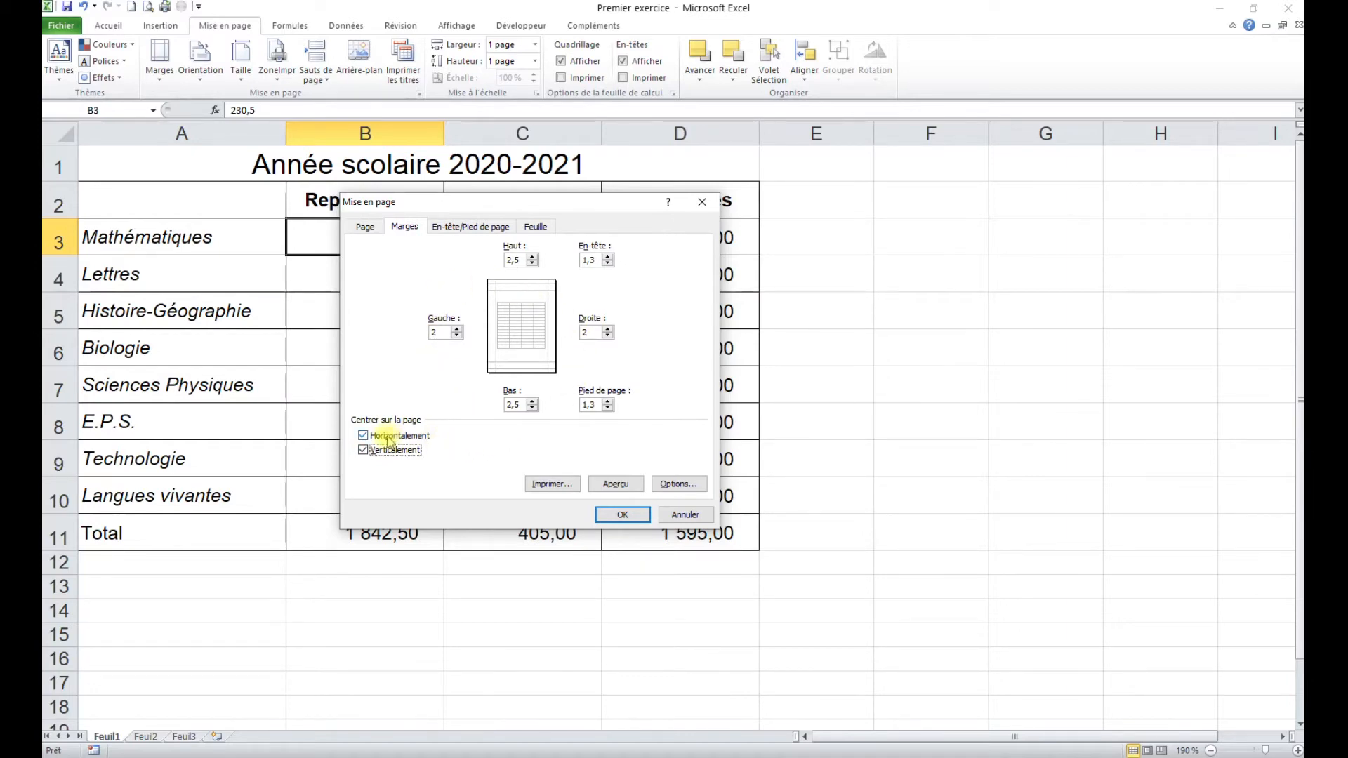
left_click(621, 486)
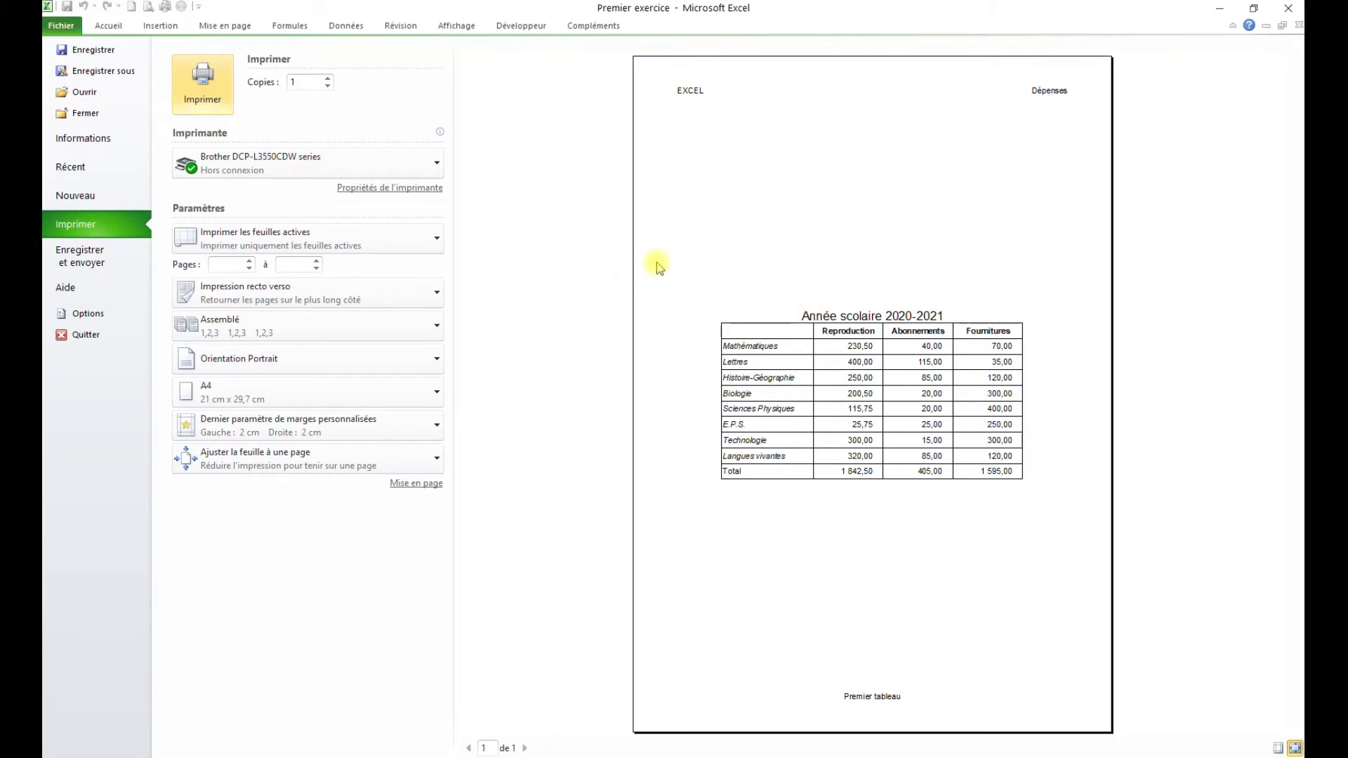
left_click(112, 26)
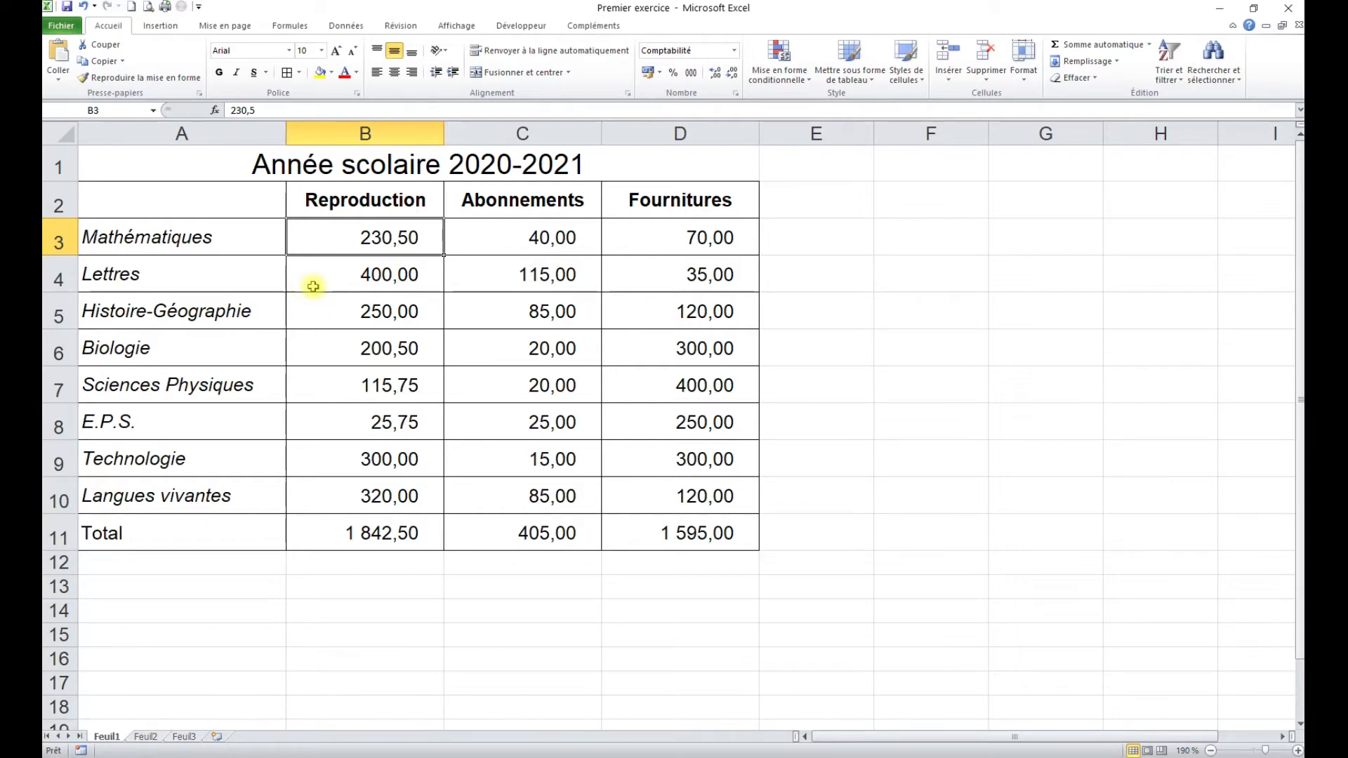
Step: Enter the column heading "Montant vertical" in cell E2
left_click(809, 202)
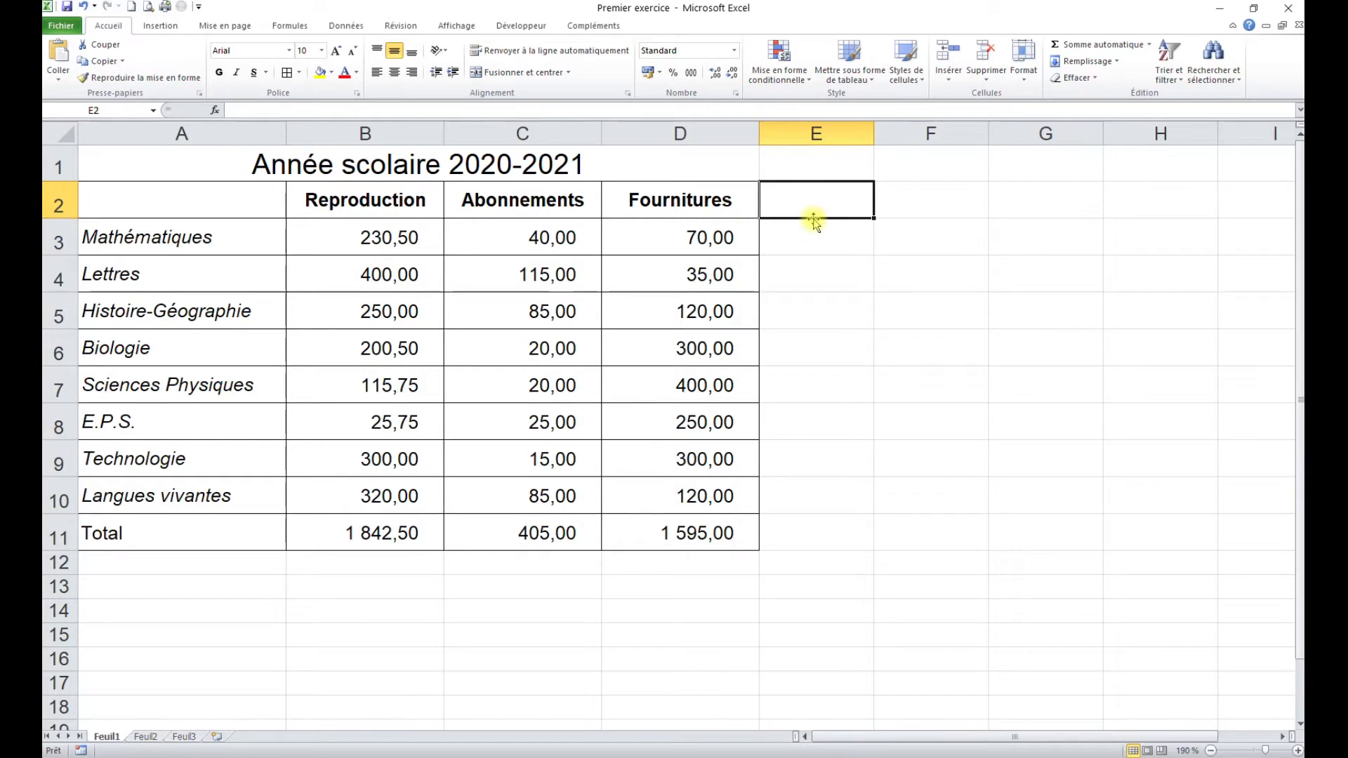
type("Montant vertical")
key("Return")
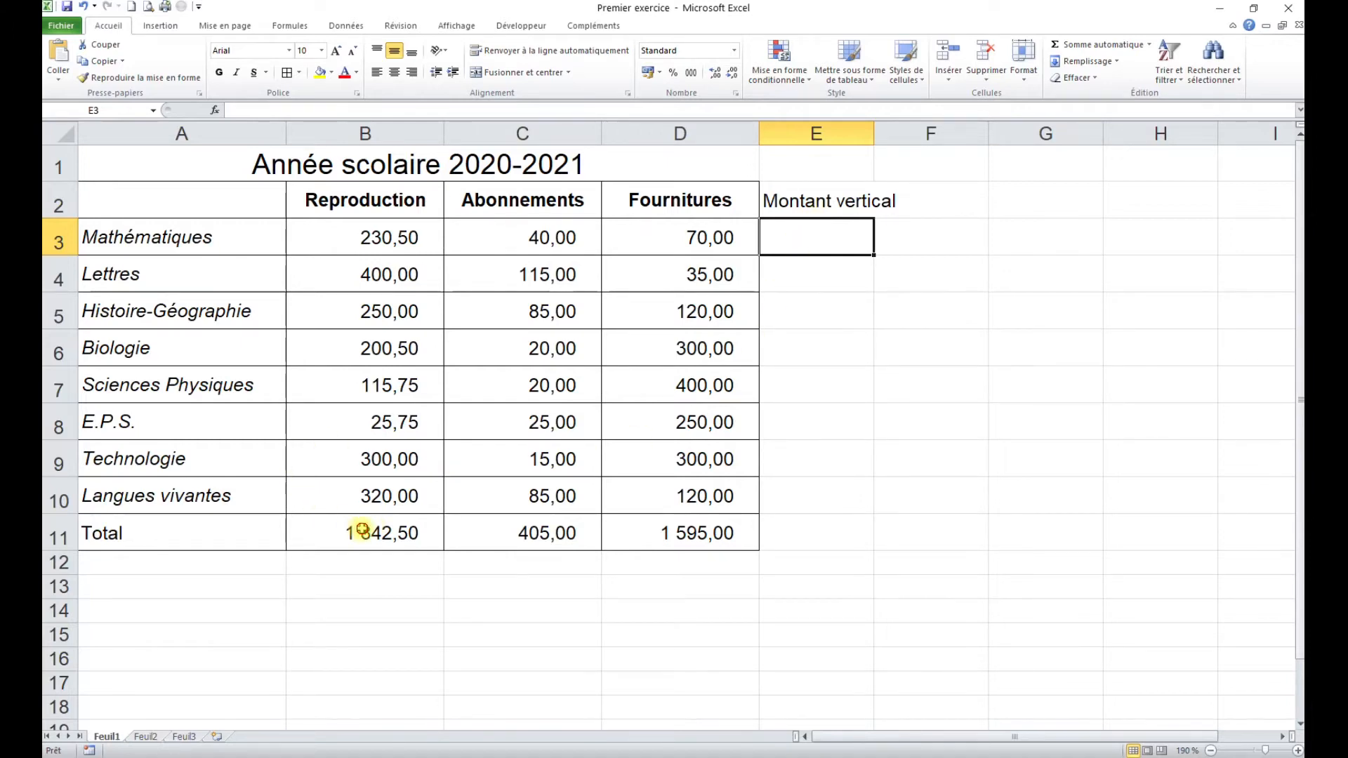
Step: Total the Mathématiques row in E3 with AutoSum over B3:D3
left_click_drag(365, 532, 626, 534)
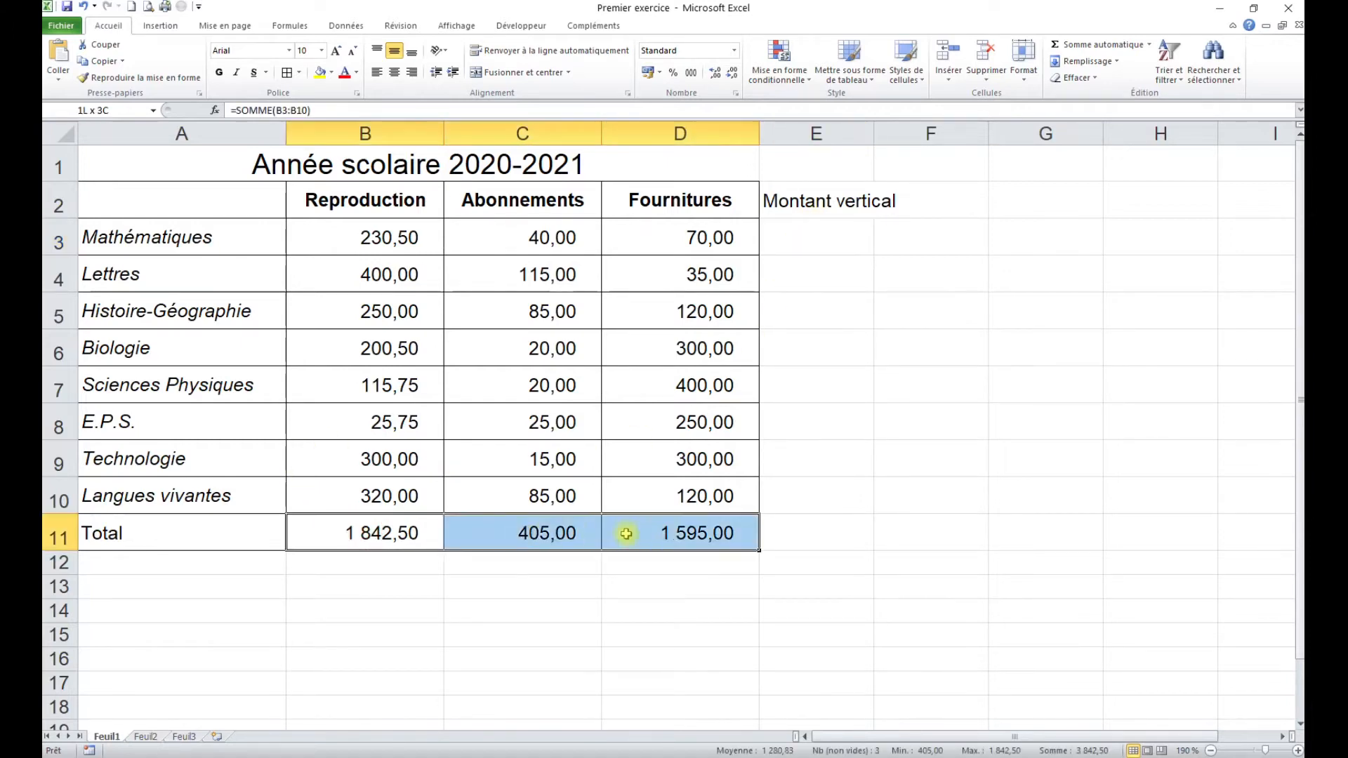
left_click(822, 234)
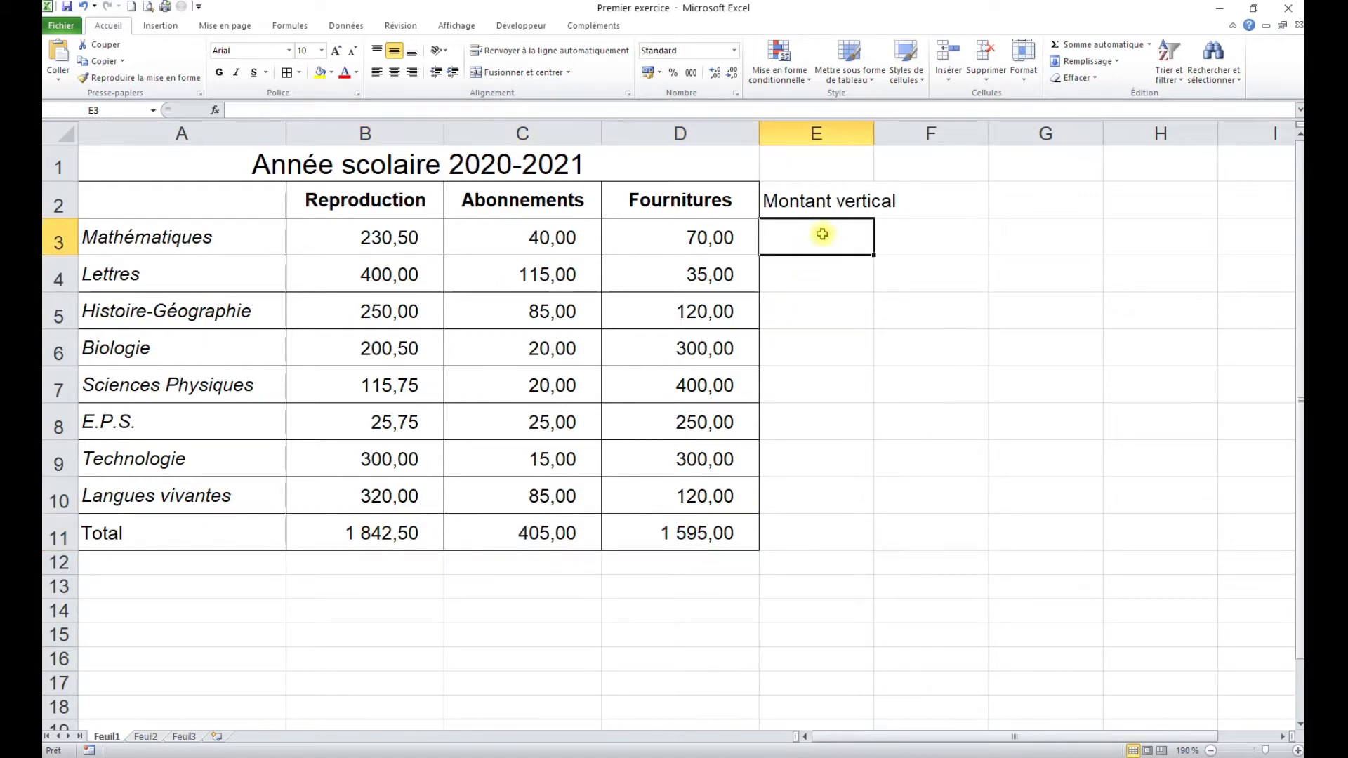
left_click(1087, 46)
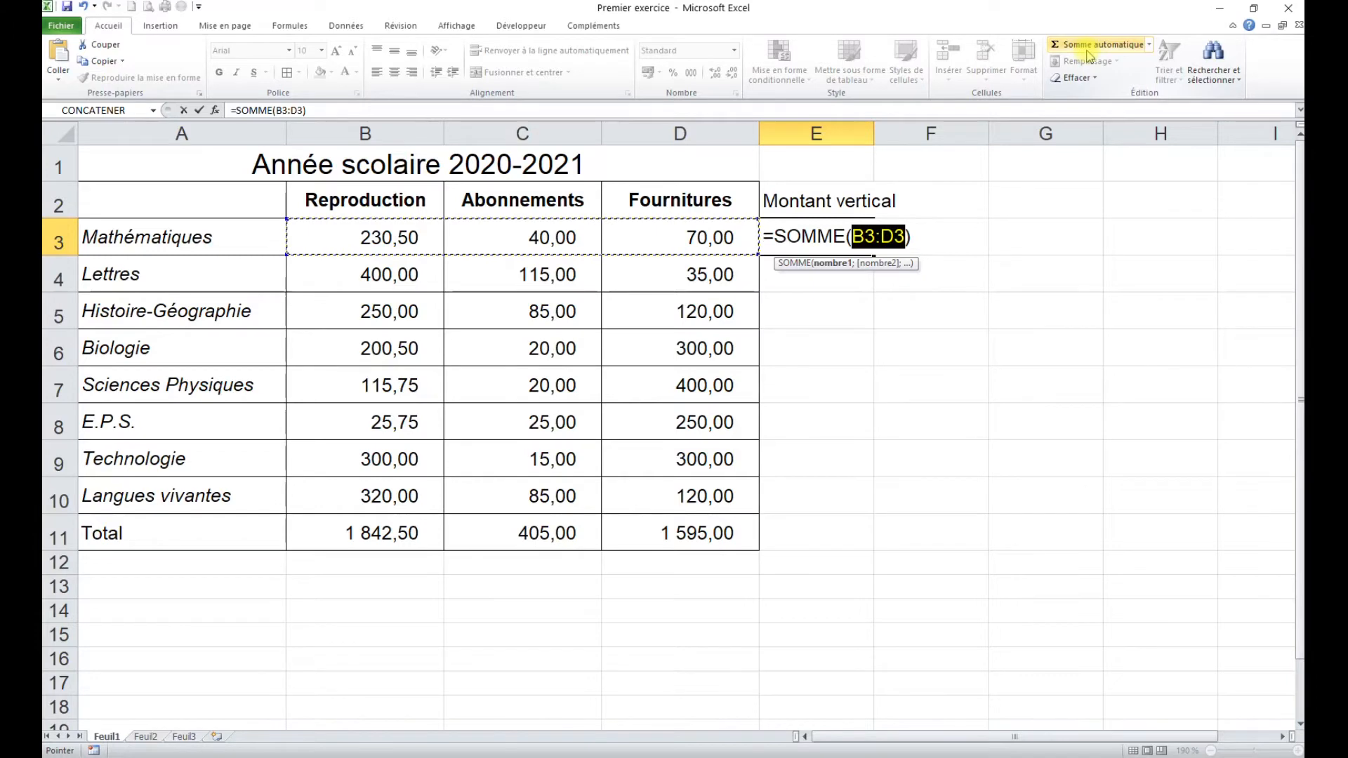
key("Return")
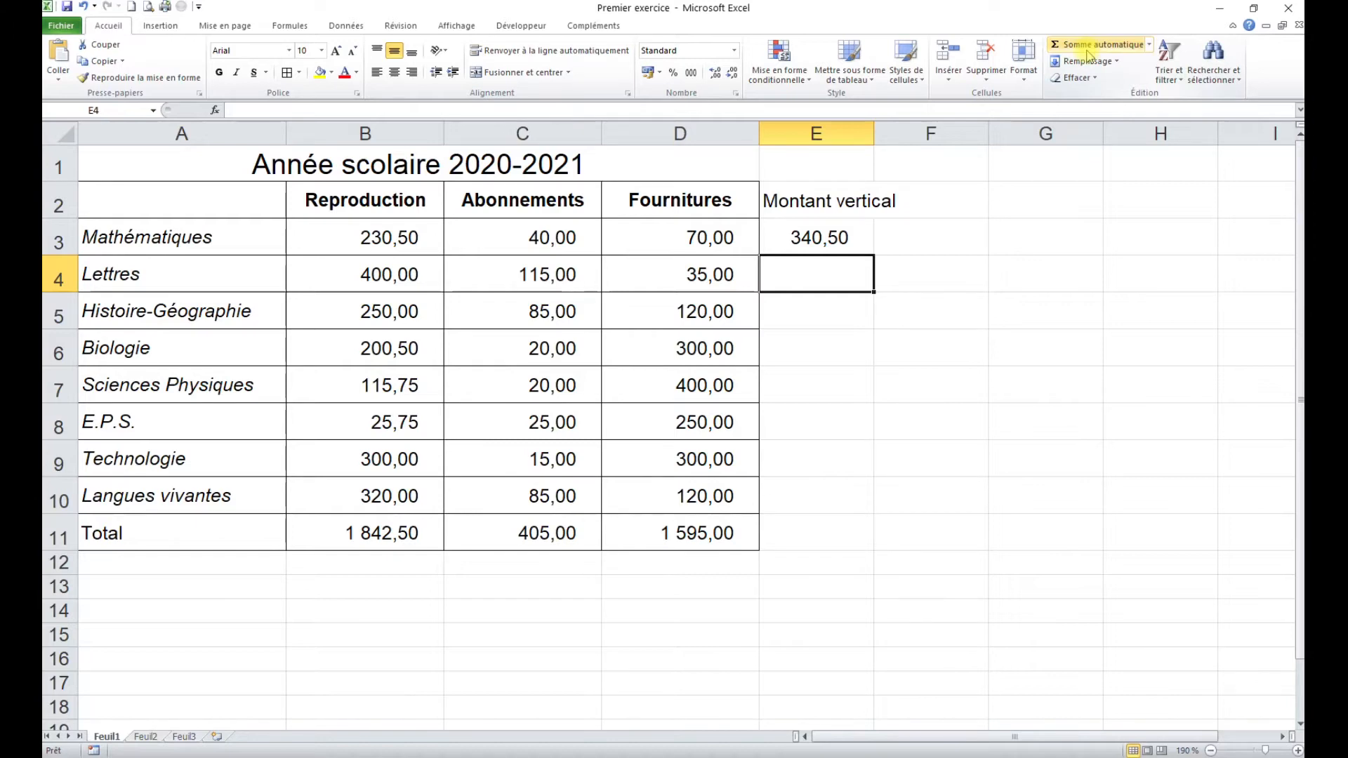
Step: Try to total each row from E4 down to E11 with AutoSum, accepting every proposed range
left_click(1087, 52)
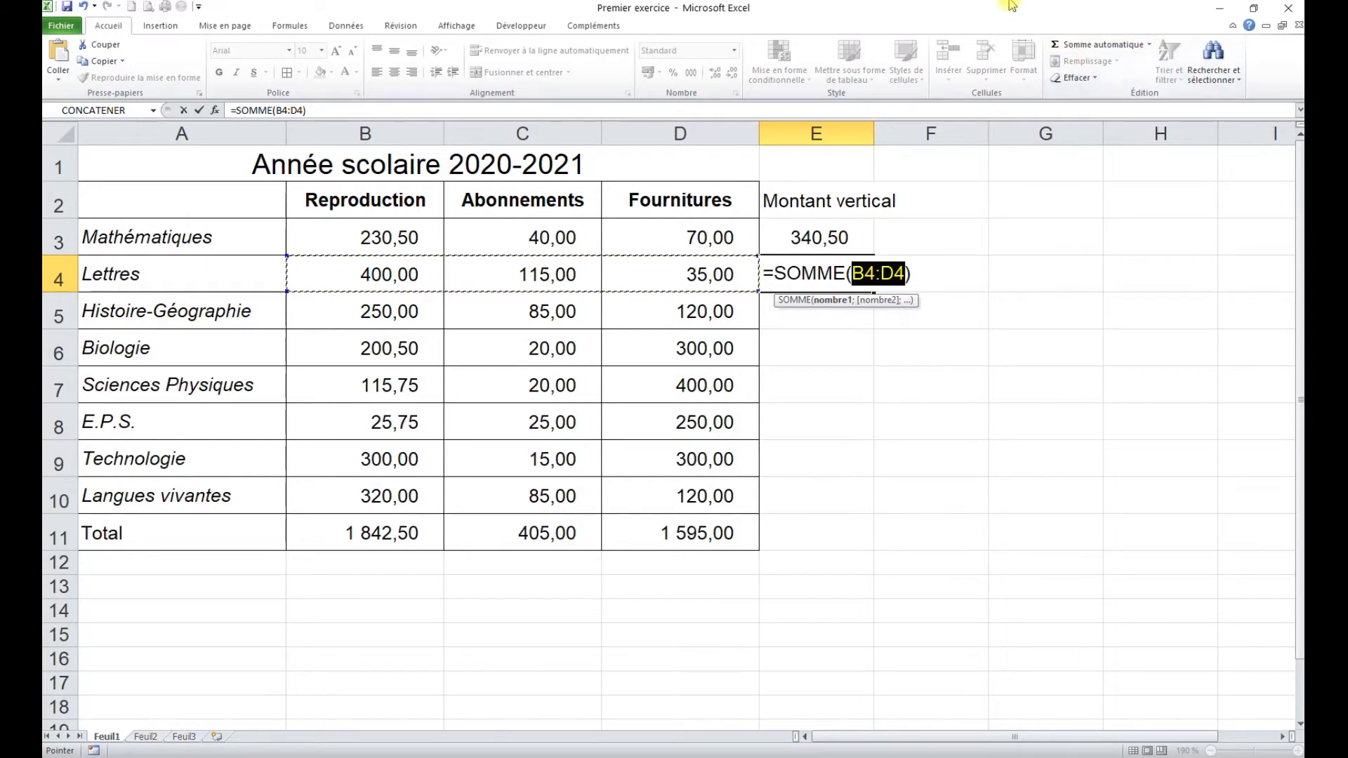
key("Return")
left_click(1077, 46)
key("Return")
left_click(1077, 46)
key("Return")
left_click(1076, 46)
key("Return")
left_click(1076, 46)
key("Return")
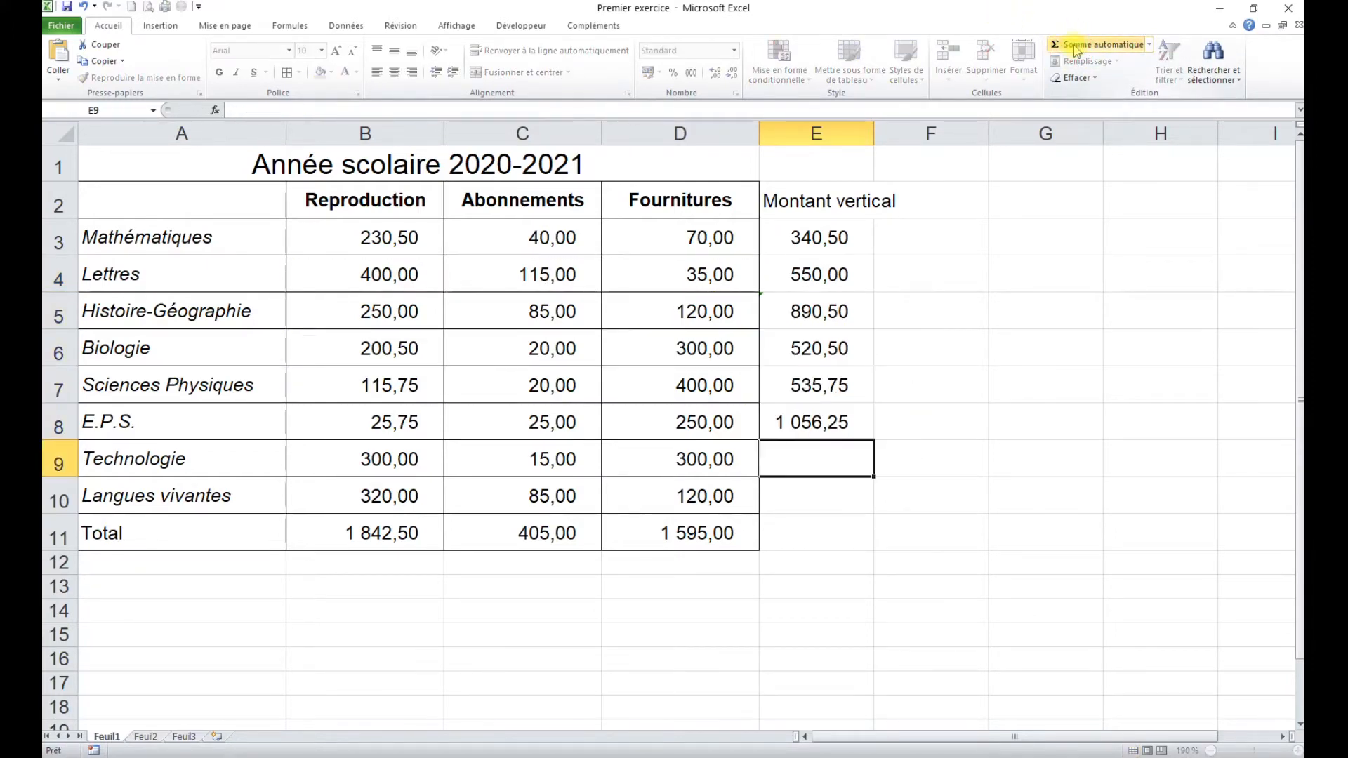
left_click(1076, 46)
key("Return")
left_click(1076, 46)
key("Return")
left_click(1076, 46)
key("Return")
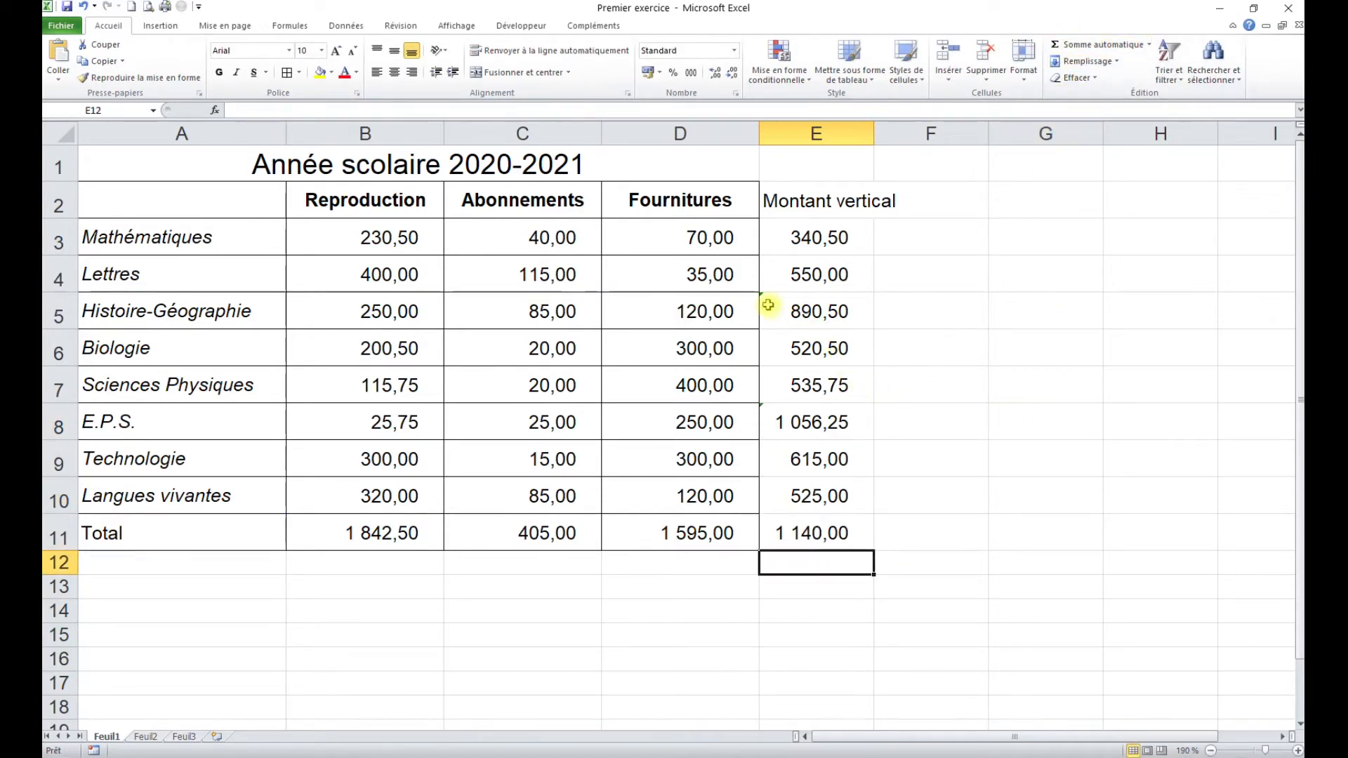
Step: Inspect the sum formula in E5 and clear the totals in E4:E11
double_click(824, 314)
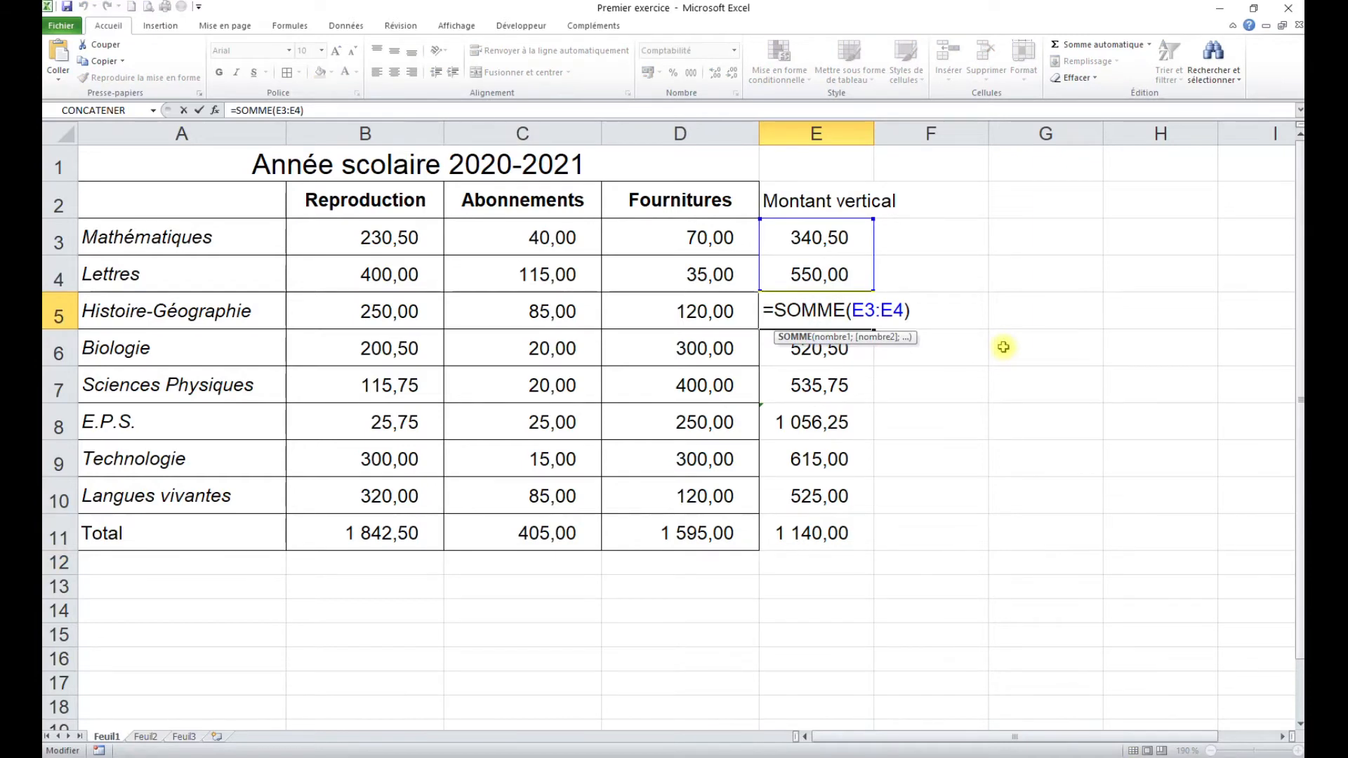
key("Escape")
left_click_drag(814, 278, 811, 531)
key("Delete")
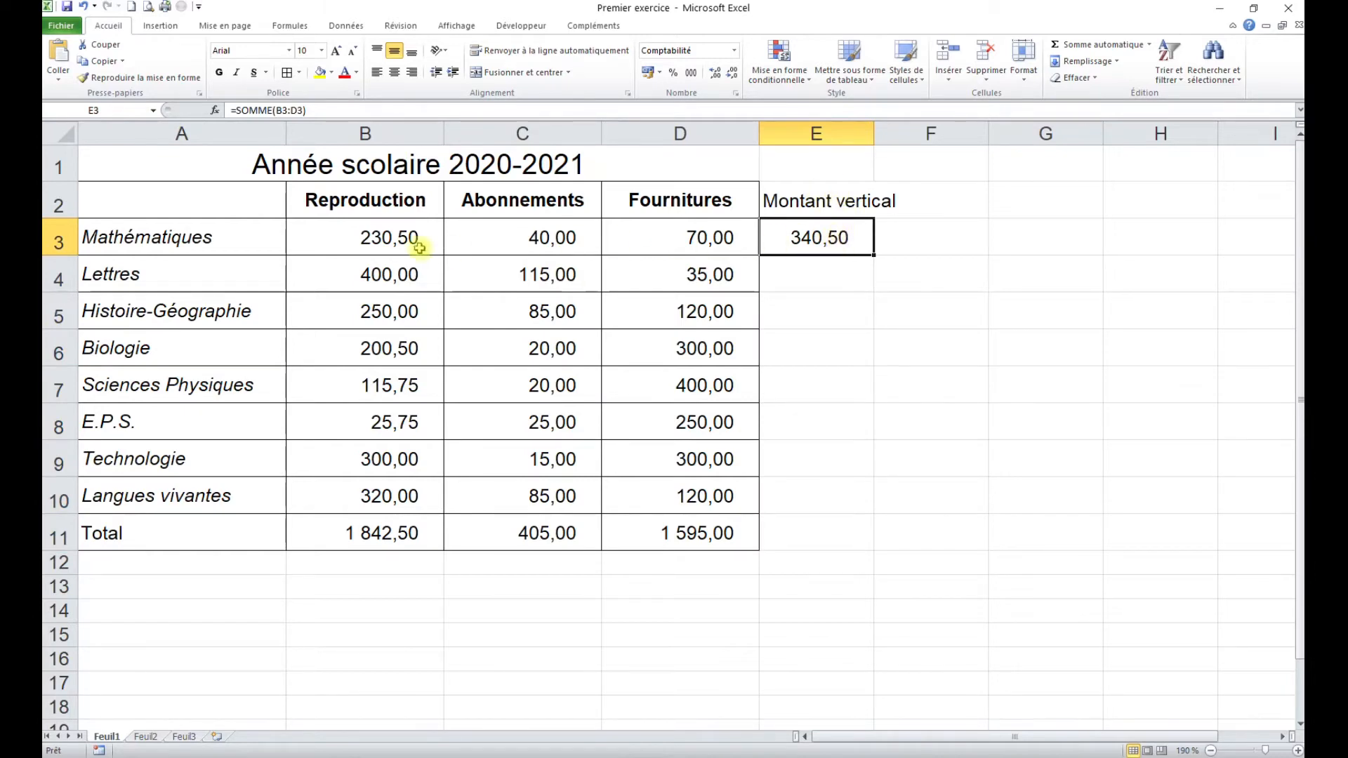
Step: Total B4:D4 in E4 and B5:D5 in E5 with AutoSum, replacing the range proposed for E5
left_click(807, 272)
left_click(1099, 45)
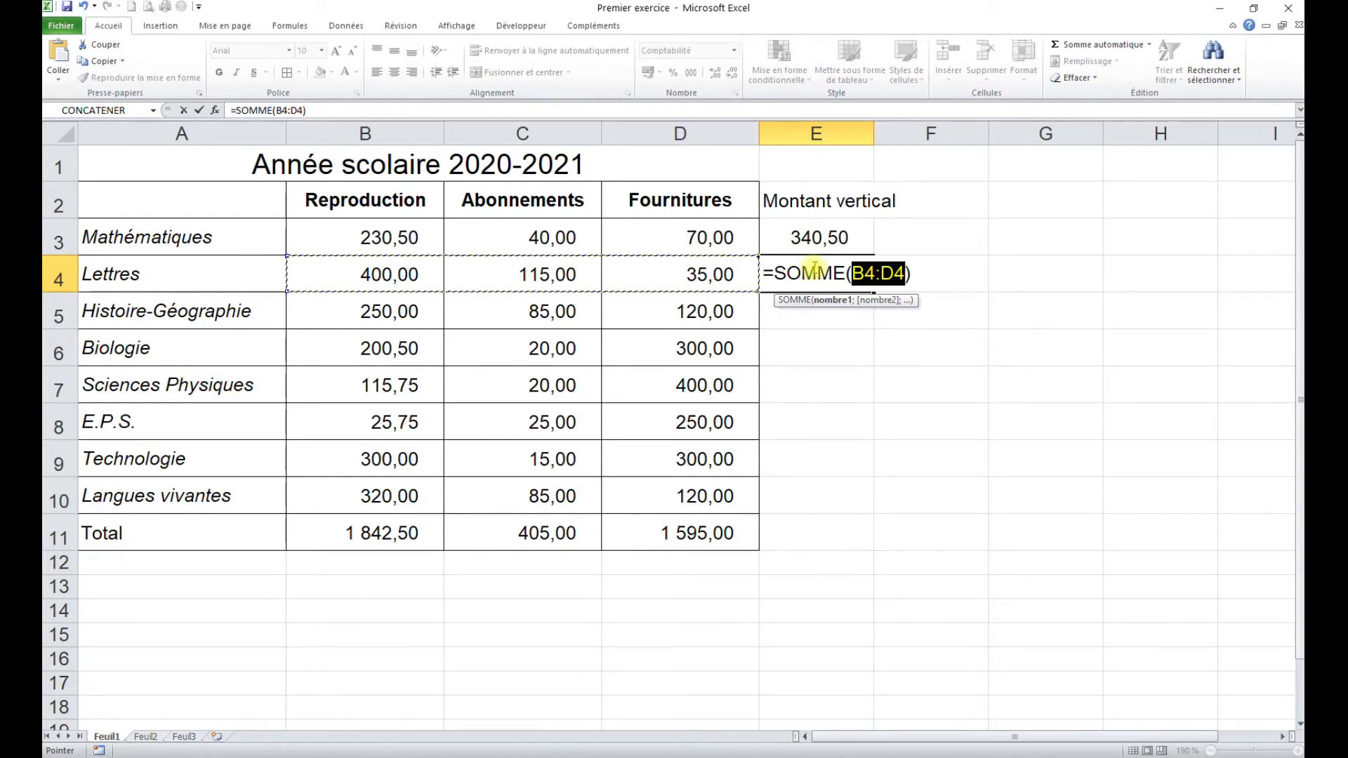
key("Return")
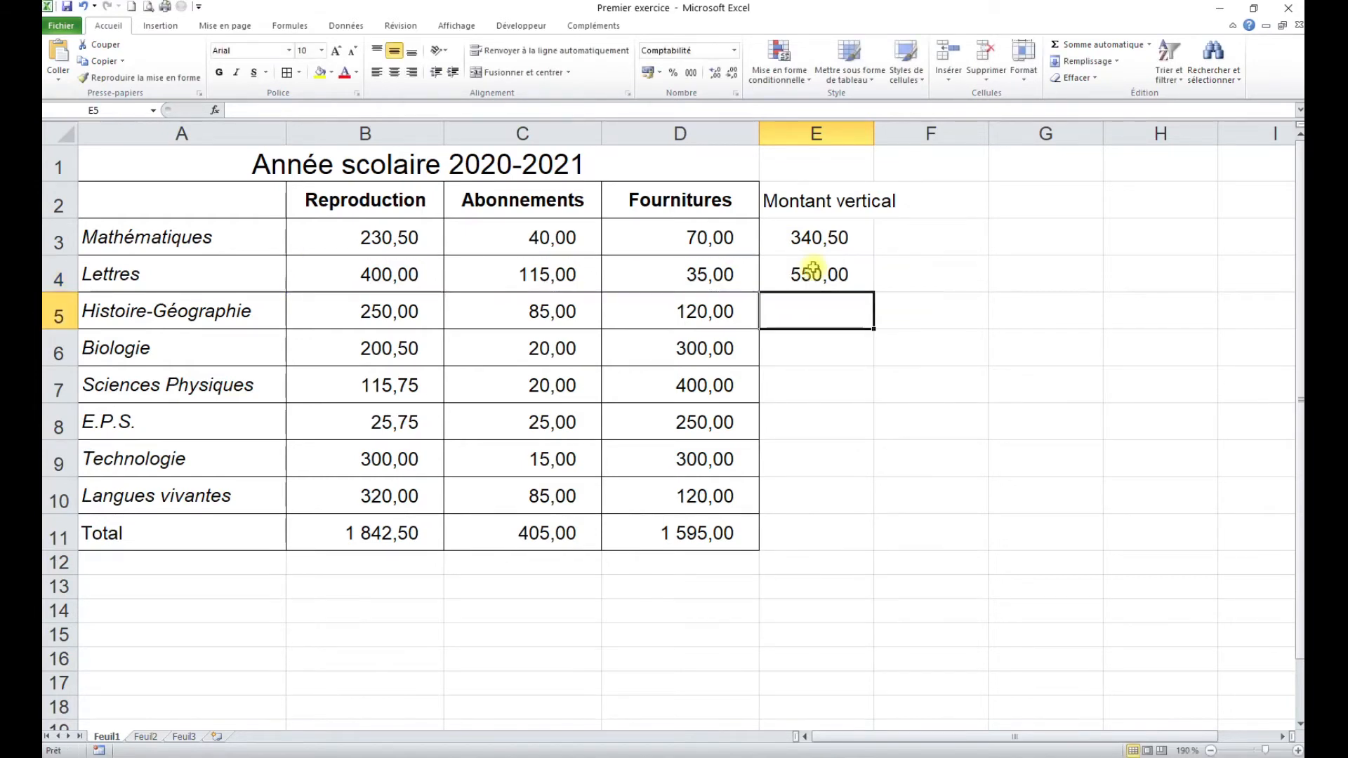
left_click(1090, 46)
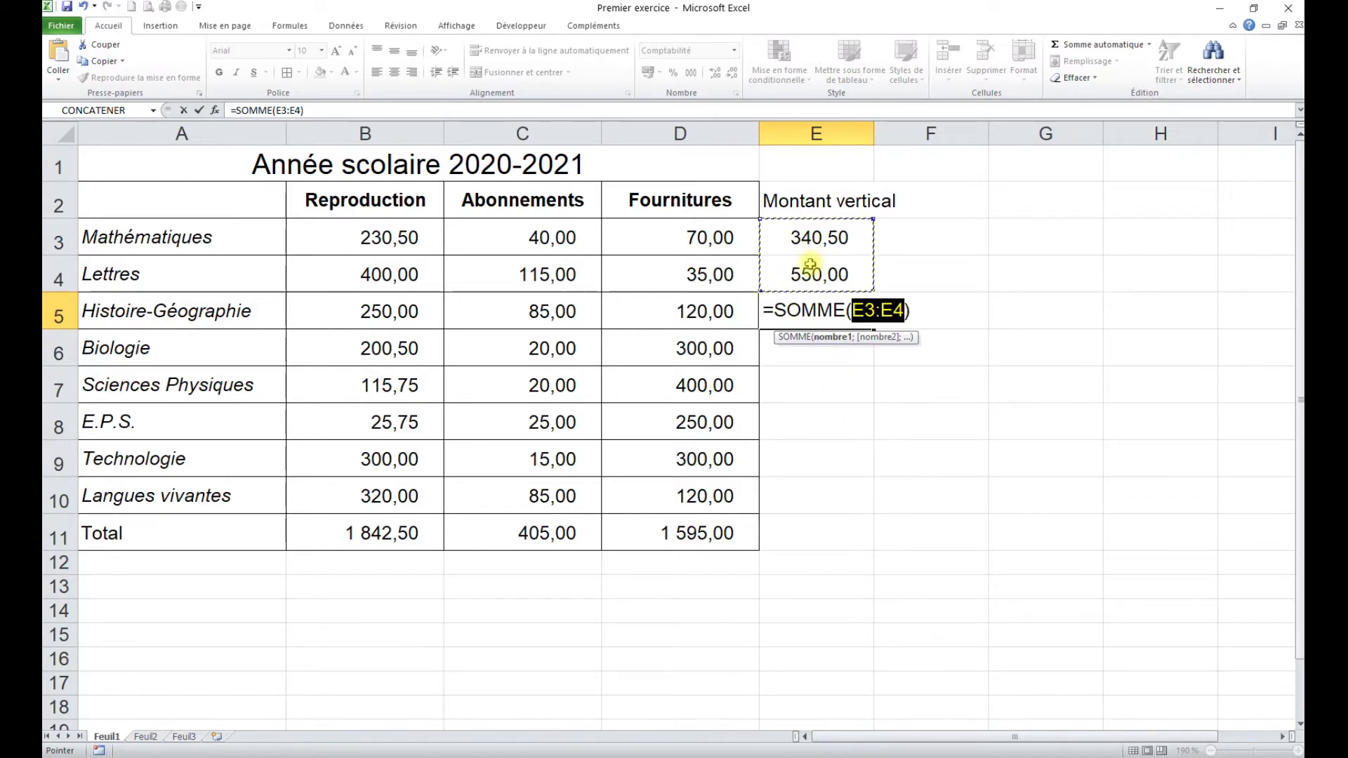
left_click_drag(717, 313, 418, 313)
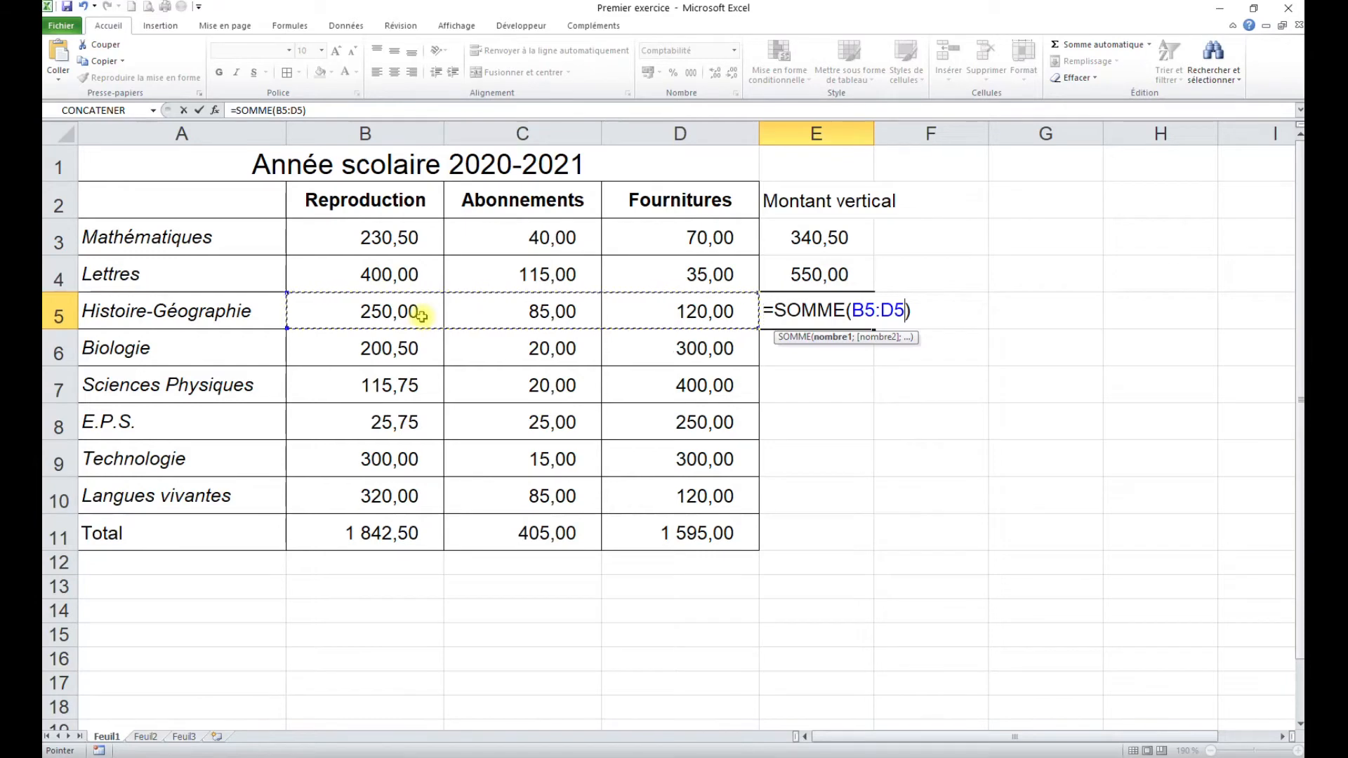
key("Return")
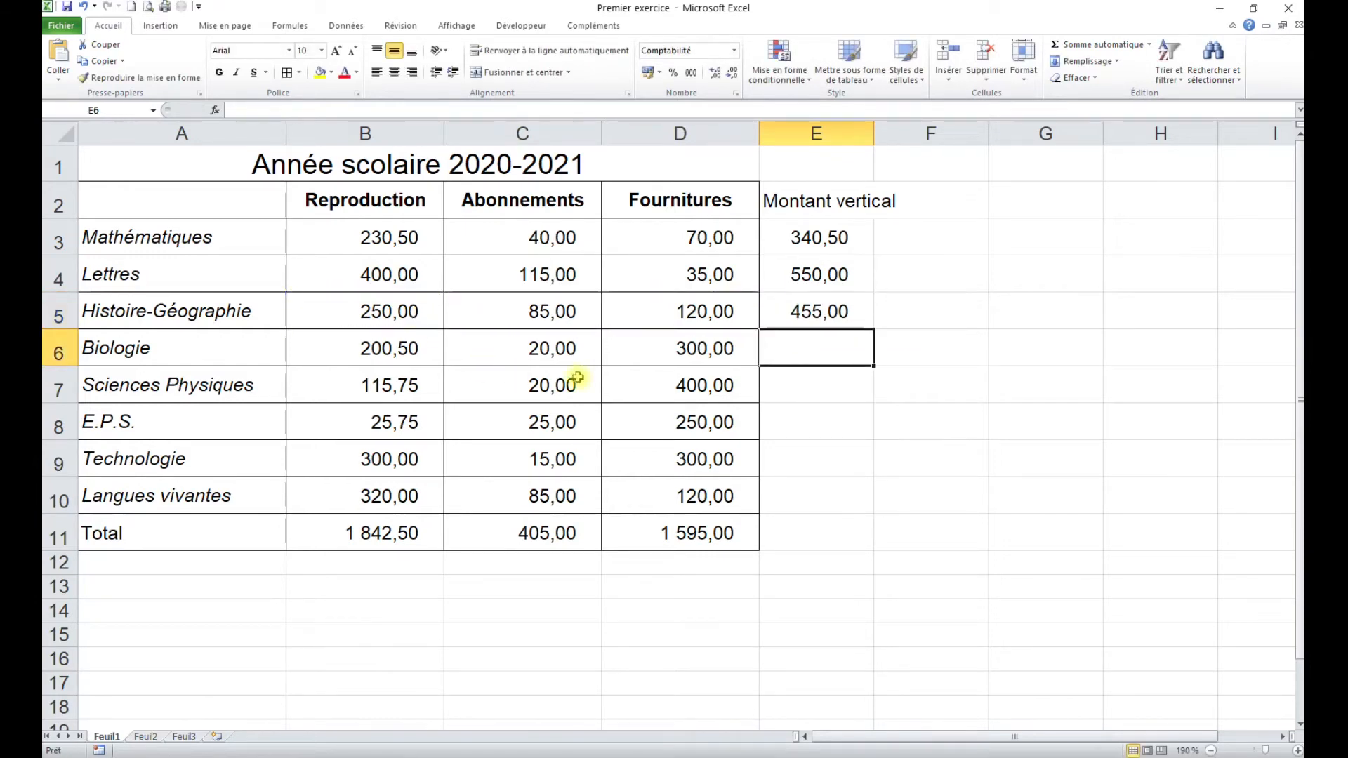
Step: Clear the totals in E4:E5 and fill the sum formula from E3 down to E10
left_click_drag(846, 278, 845, 310)
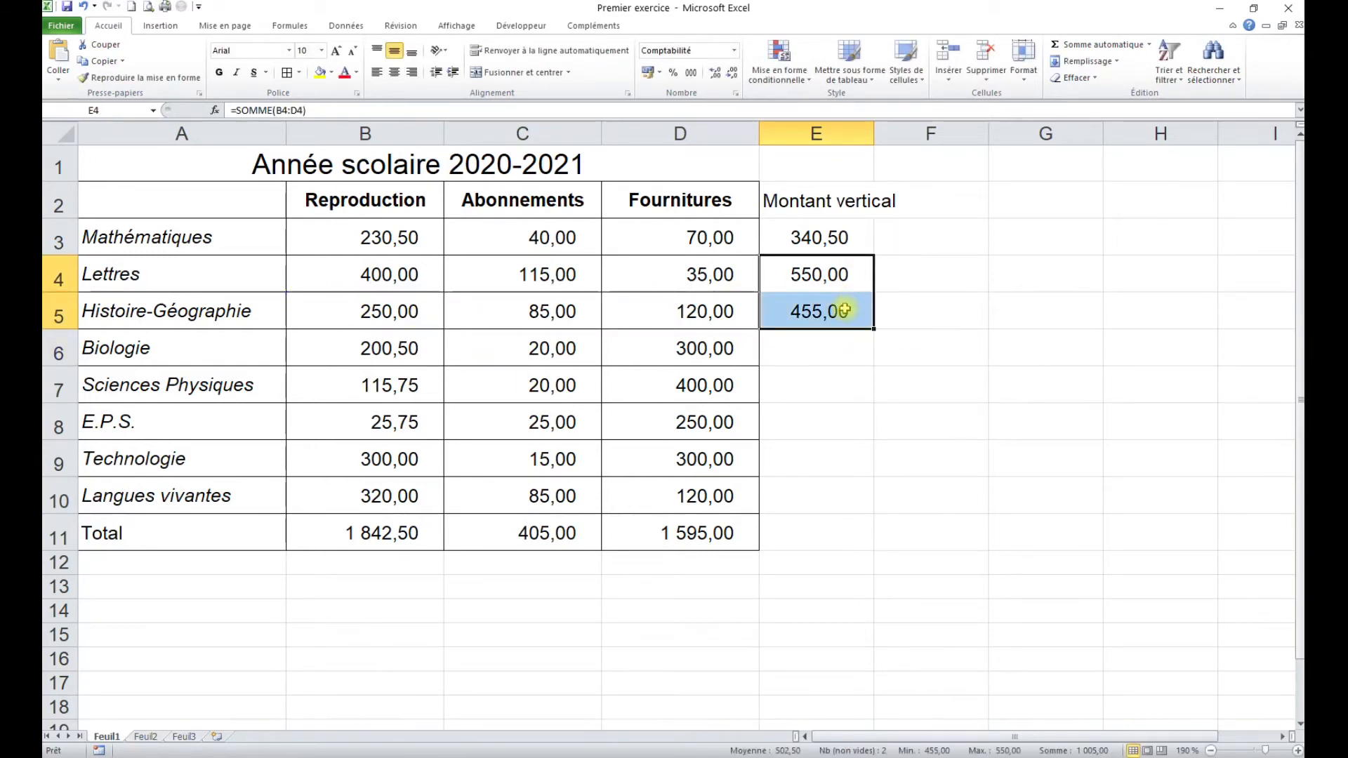
key("Delete")
left_click(824, 237)
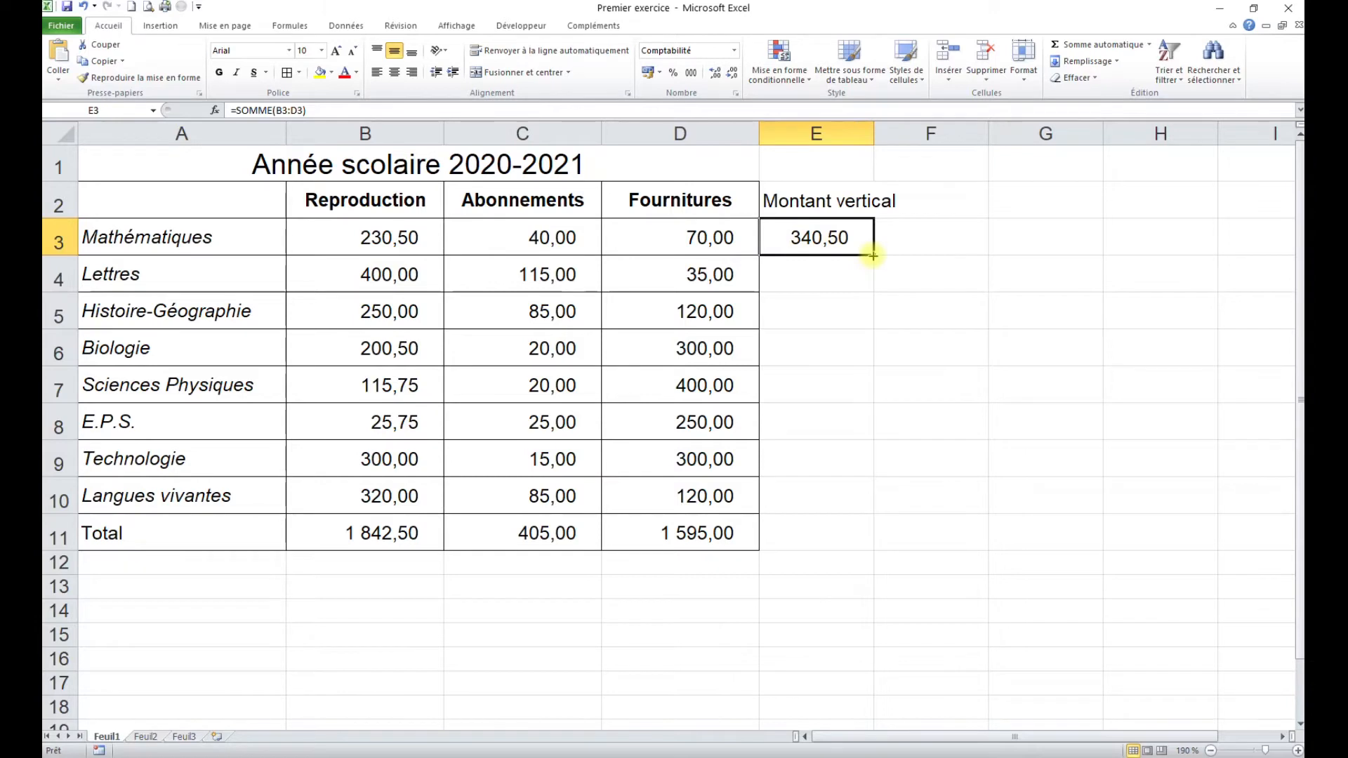
mouse_move(872, 255)
left_mouse_down()
mouse_move(866, 545)
mouse_move(880, 260)
left_mouse_up()
double_click(873, 256)
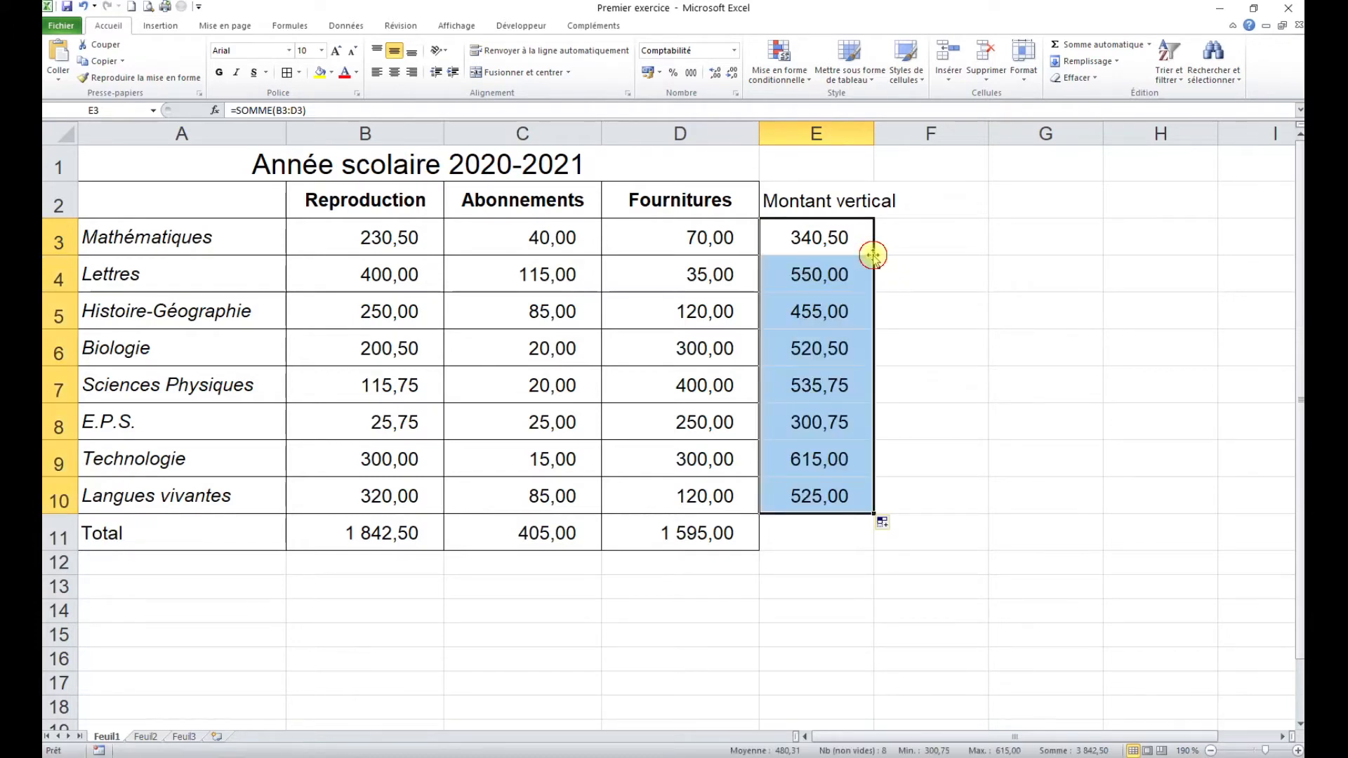
Step: Extend the row sum formula from E10 into the Total row at E11
left_click(819, 497)
left_click(824, 531)
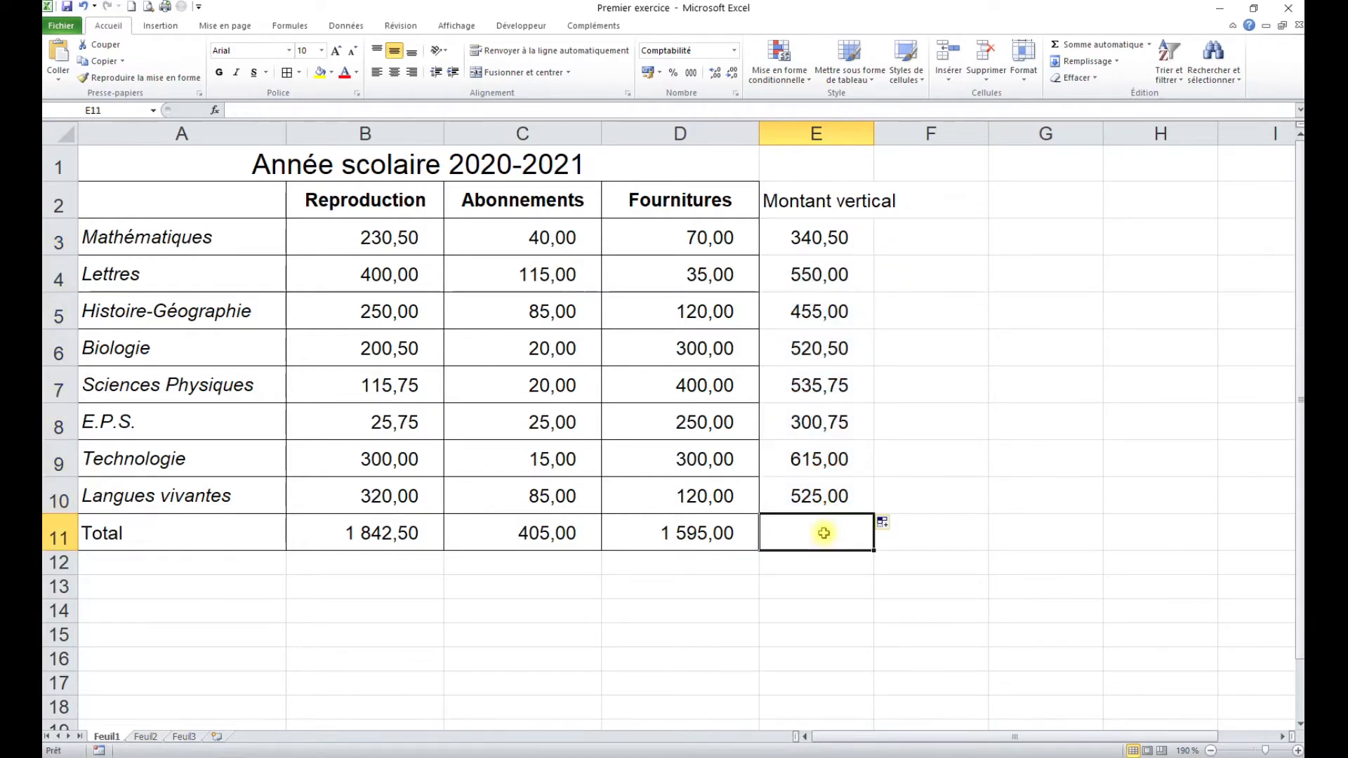
left_click(846, 499)
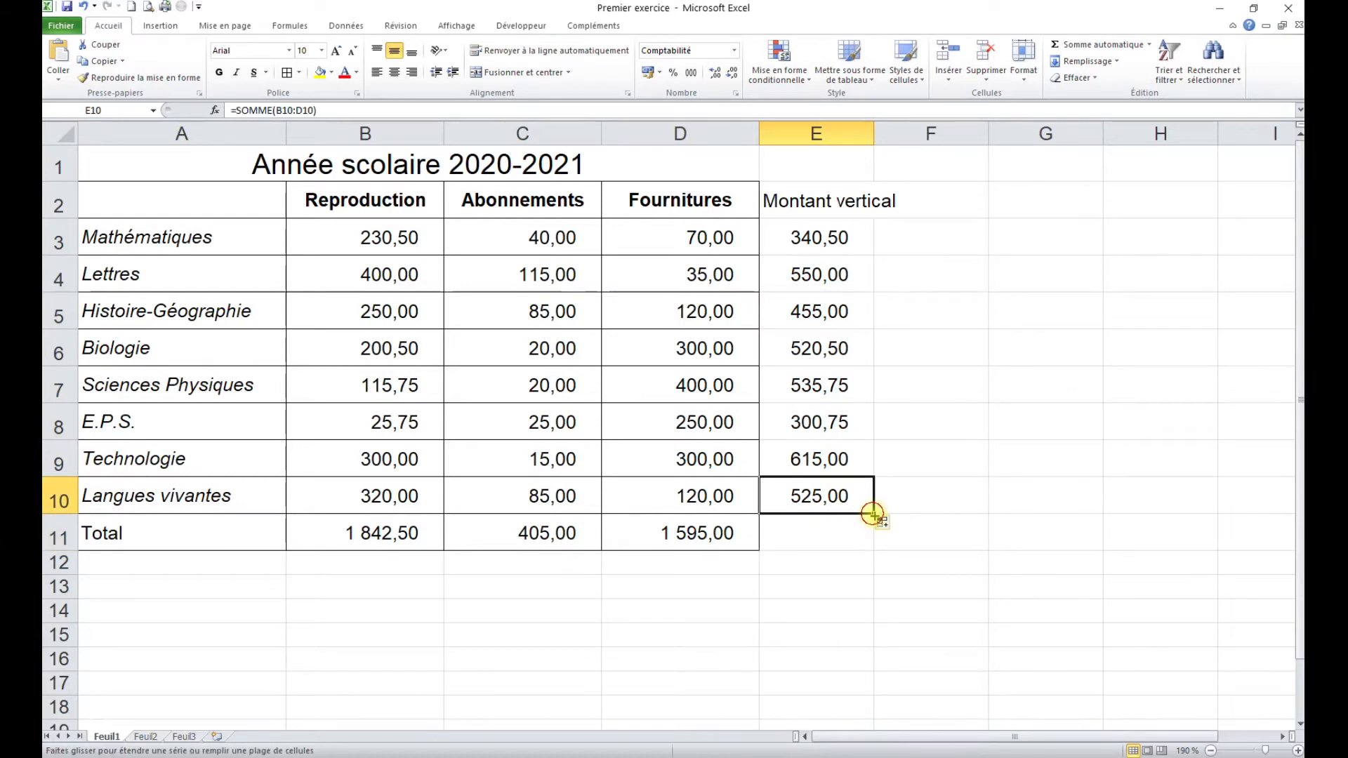
left_click_drag(872, 517, 865, 555)
left_click(848, 593)
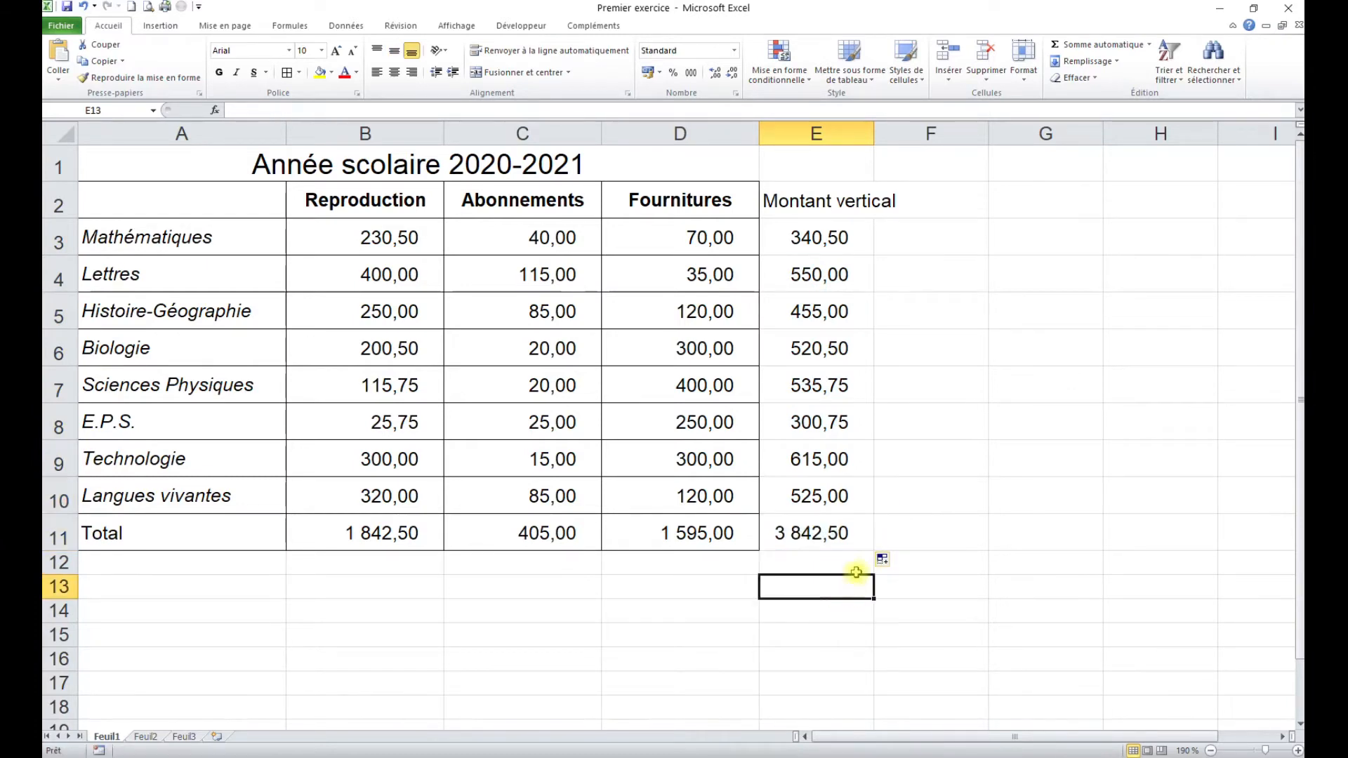
Step: Examine the filled totals in E3:E11 and the cell range summed by the Sciences Physiques formula in E7
left_click_drag(815, 226, 806, 530)
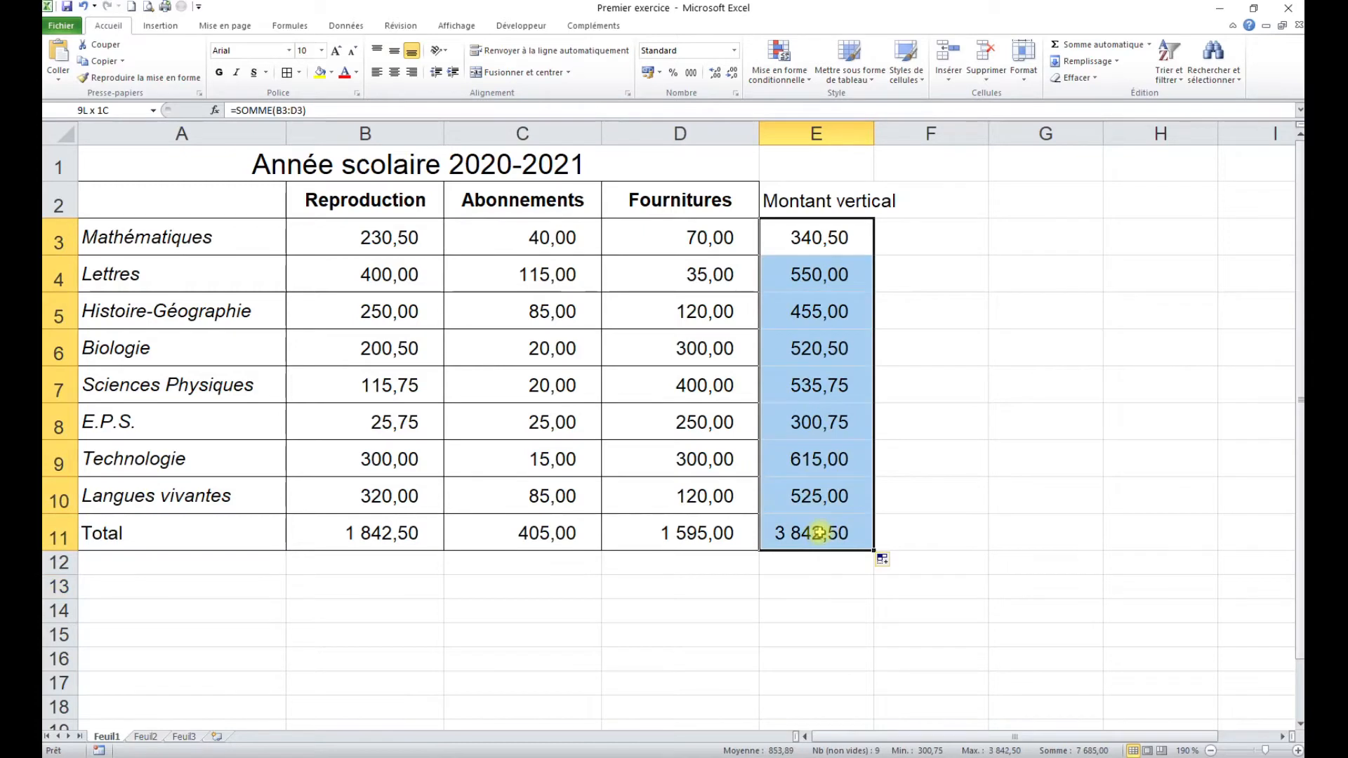
left_click(815, 383)
double_click(818, 384)
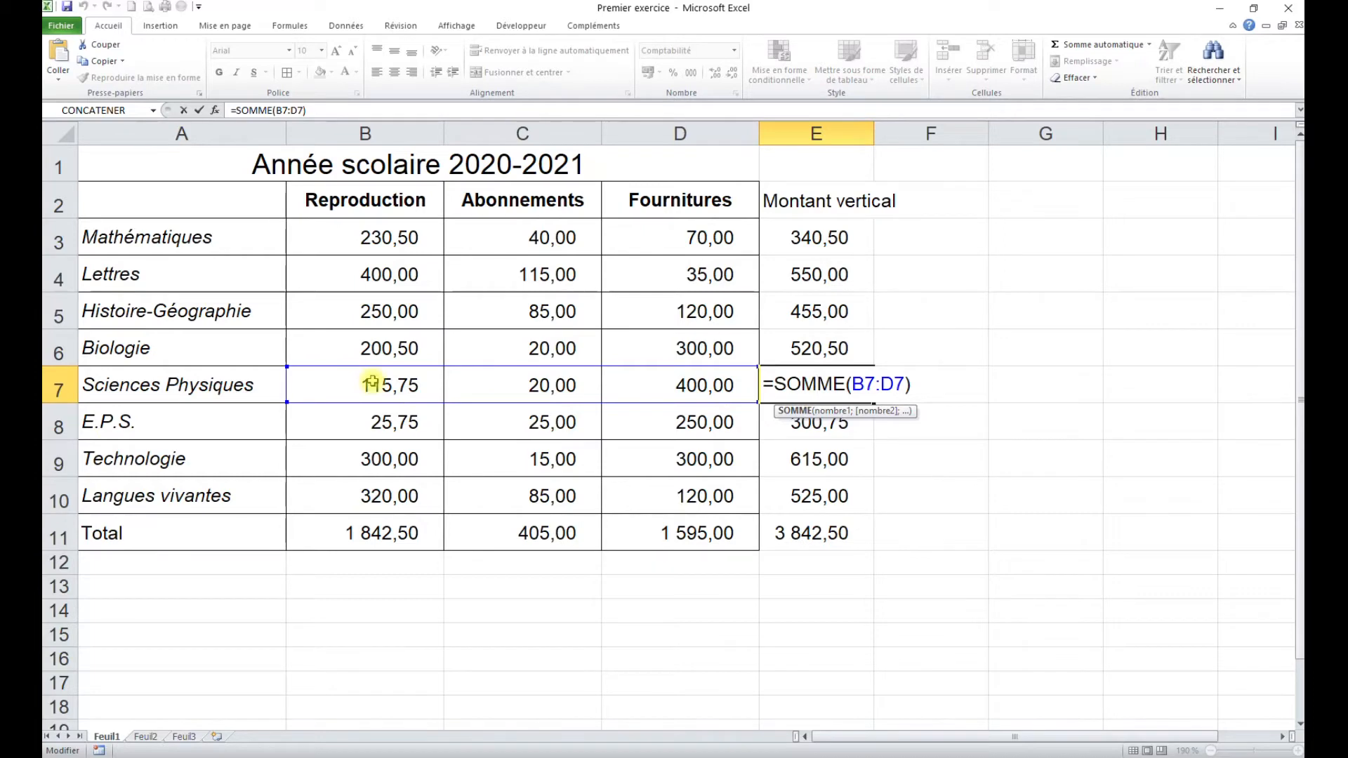
key("Escape")
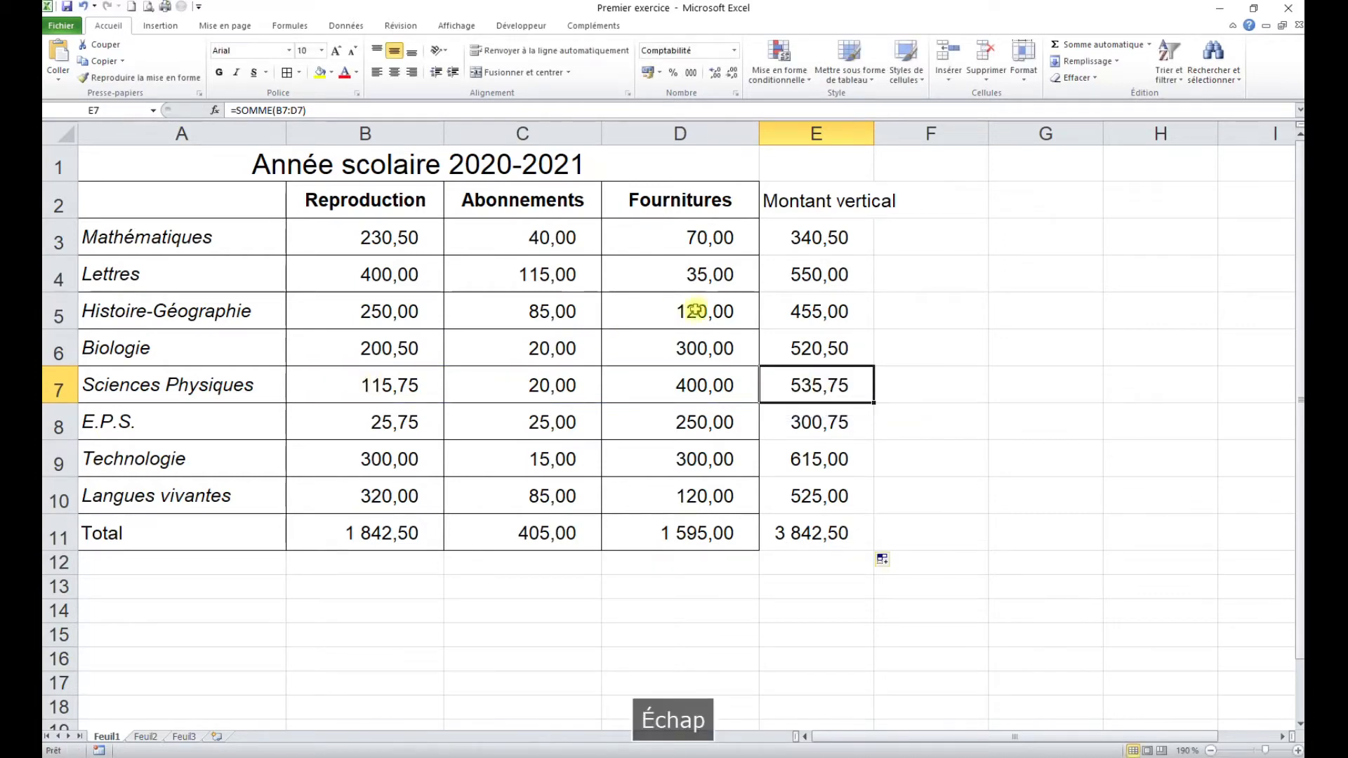
left_click(857, 337)
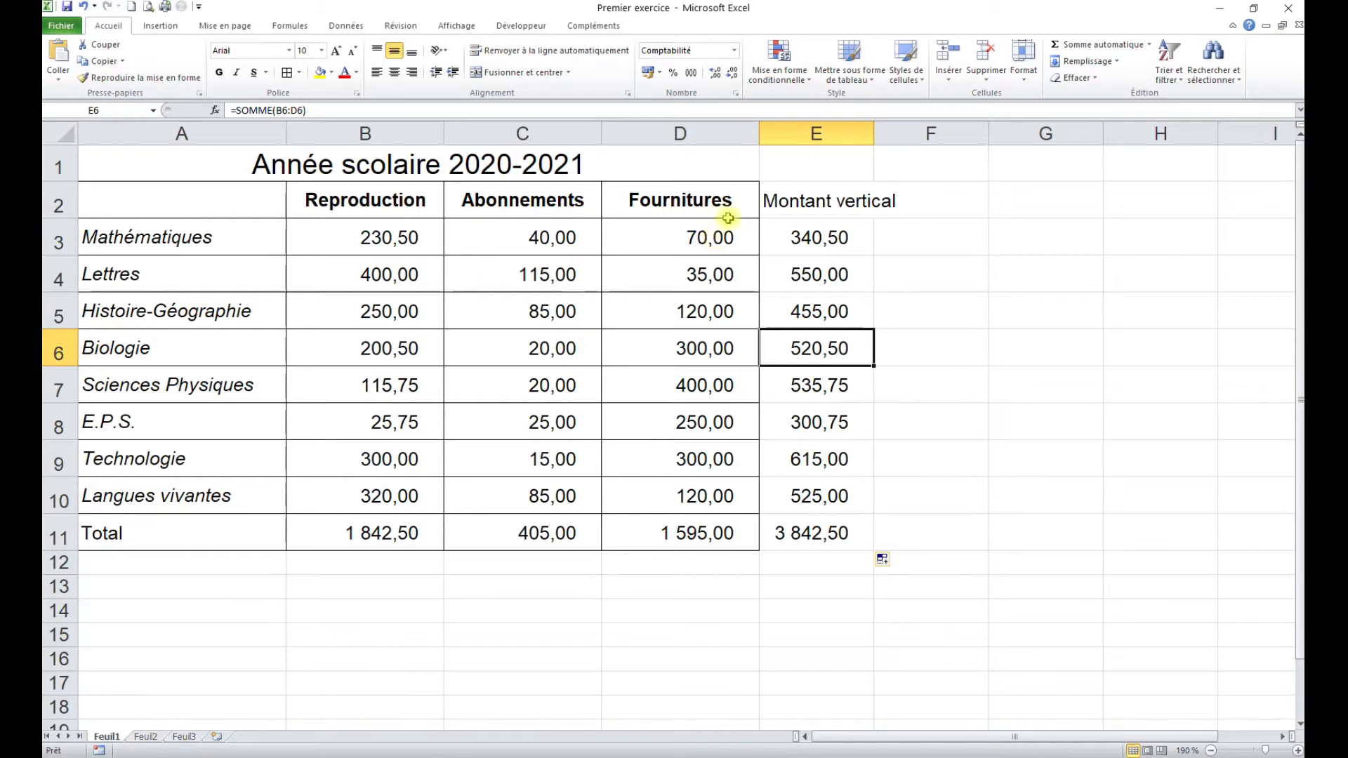
Step: Copy the formatting of the whole Fournitures column D onto the Montant vertical column E with Format Painter
left_click(699, 131)
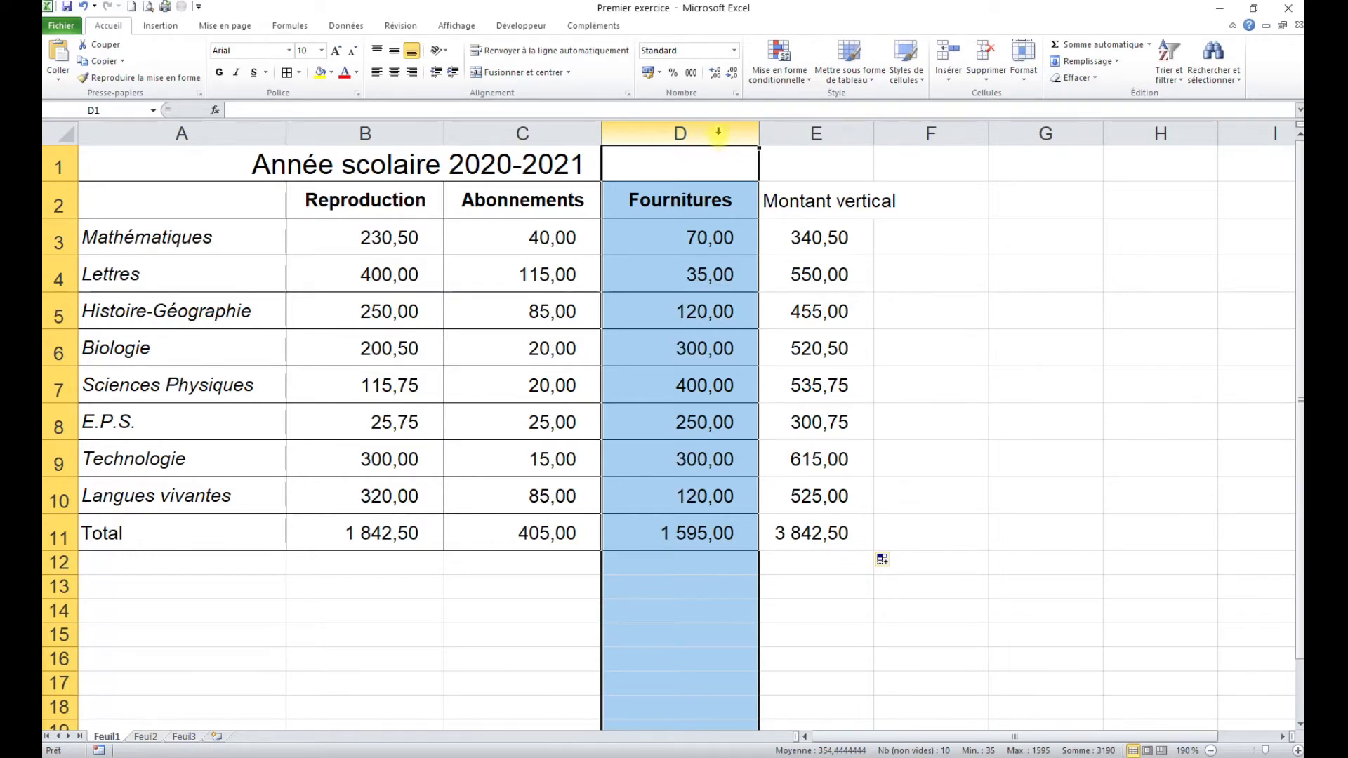
left_click(128, 81)
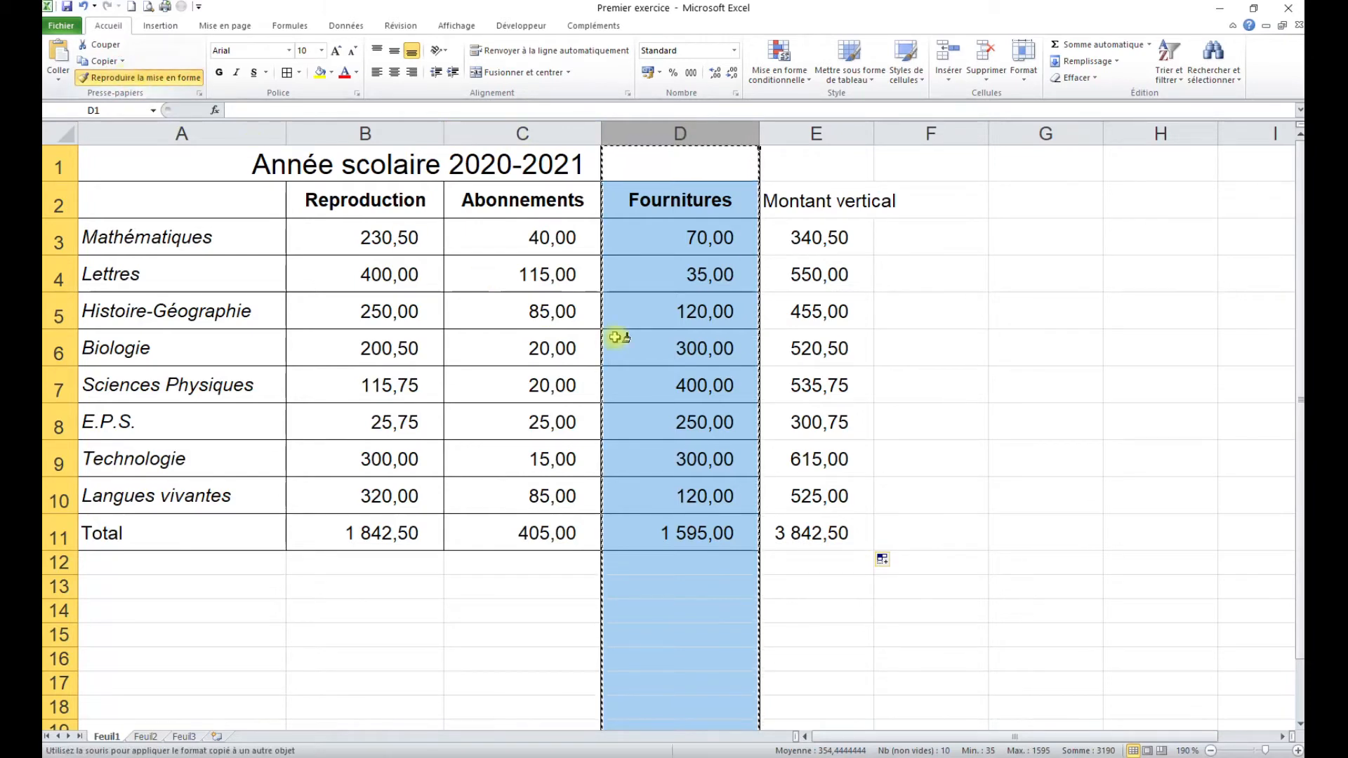
left_click(827, 132)
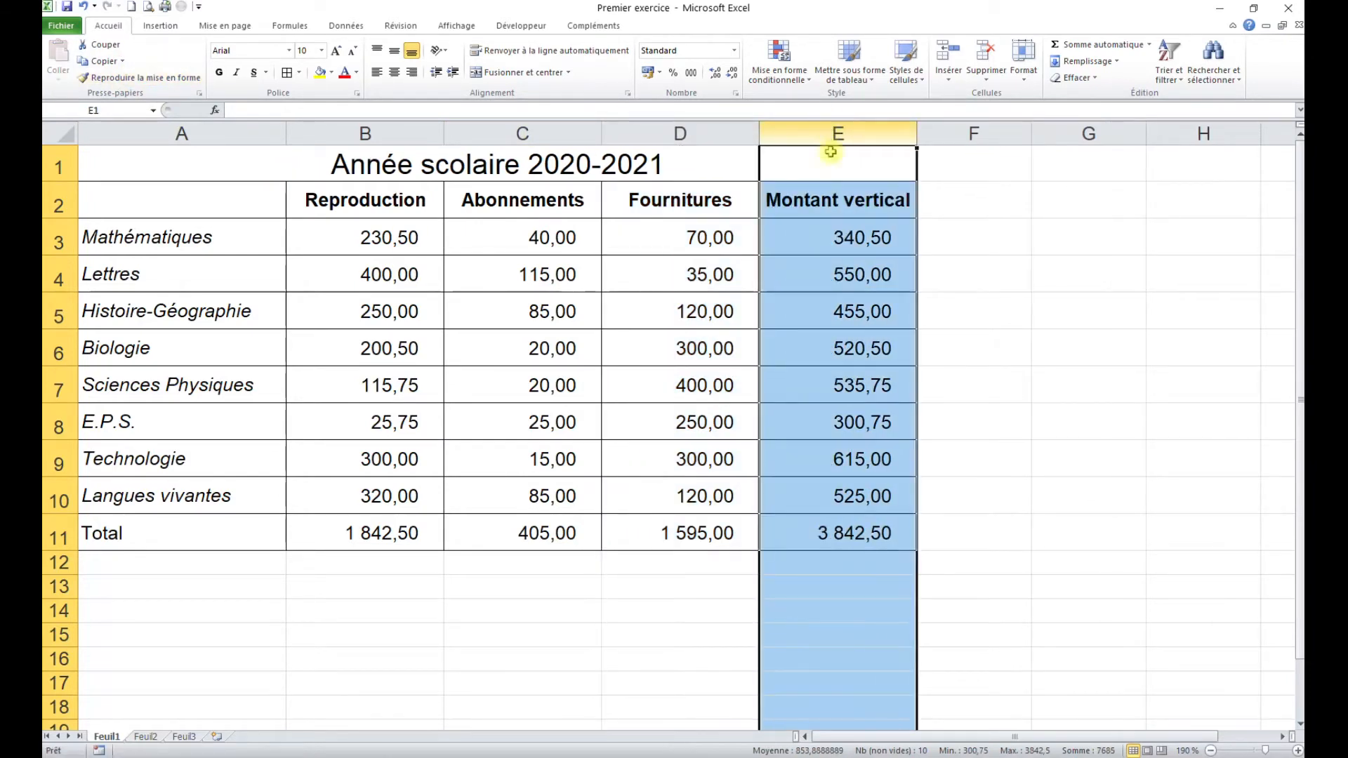
left_click(853, 311)
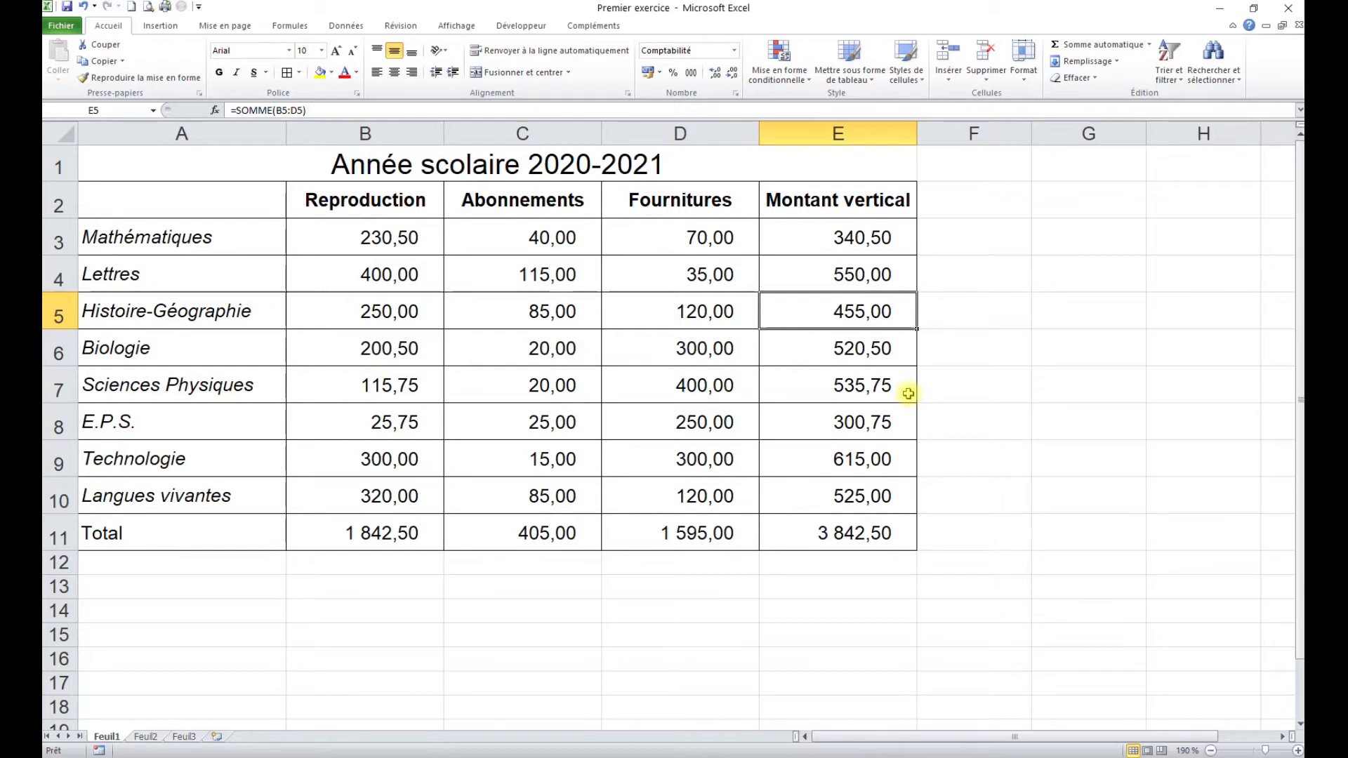
Step: Rename the sheet Feuil1 as Trimestre 1
key("F9")
double_click(107, 737)
type("T")
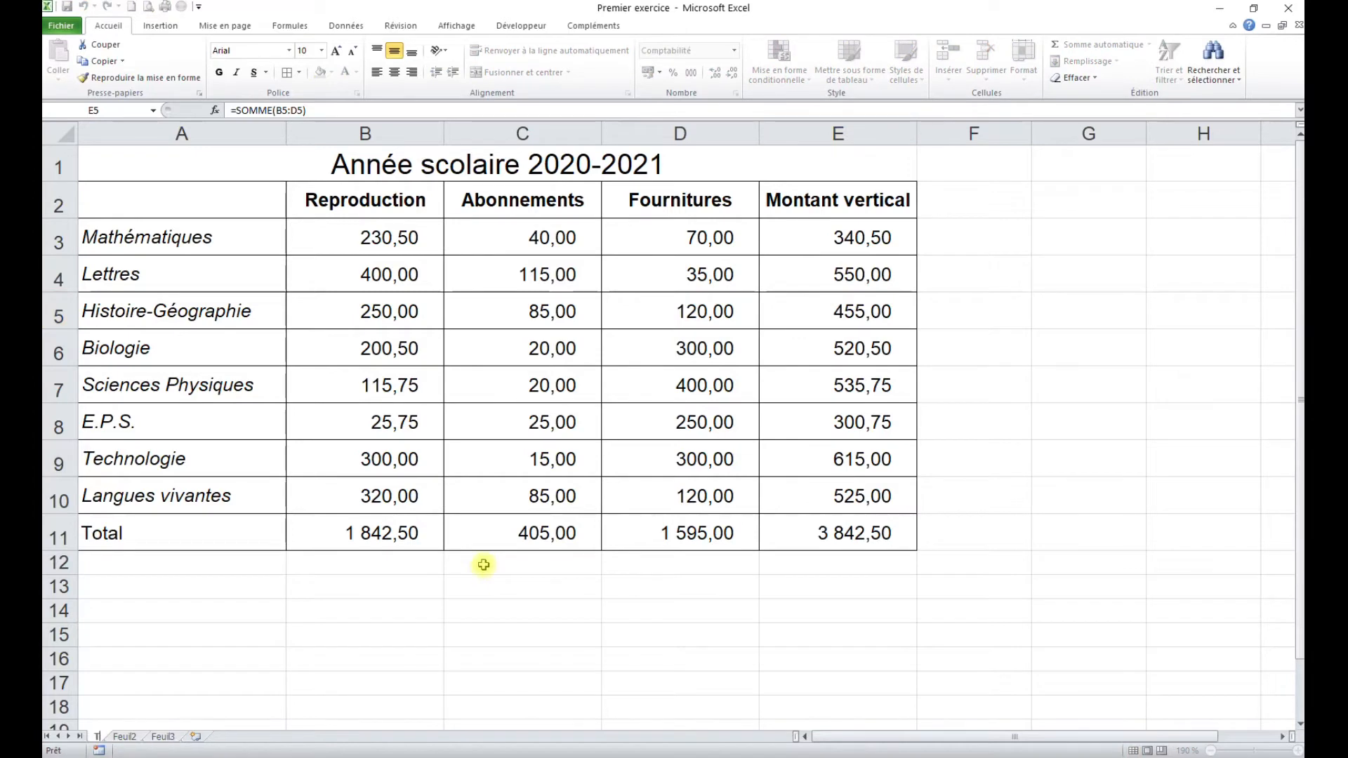
type("rimestre 1")
left_click(239, 627)
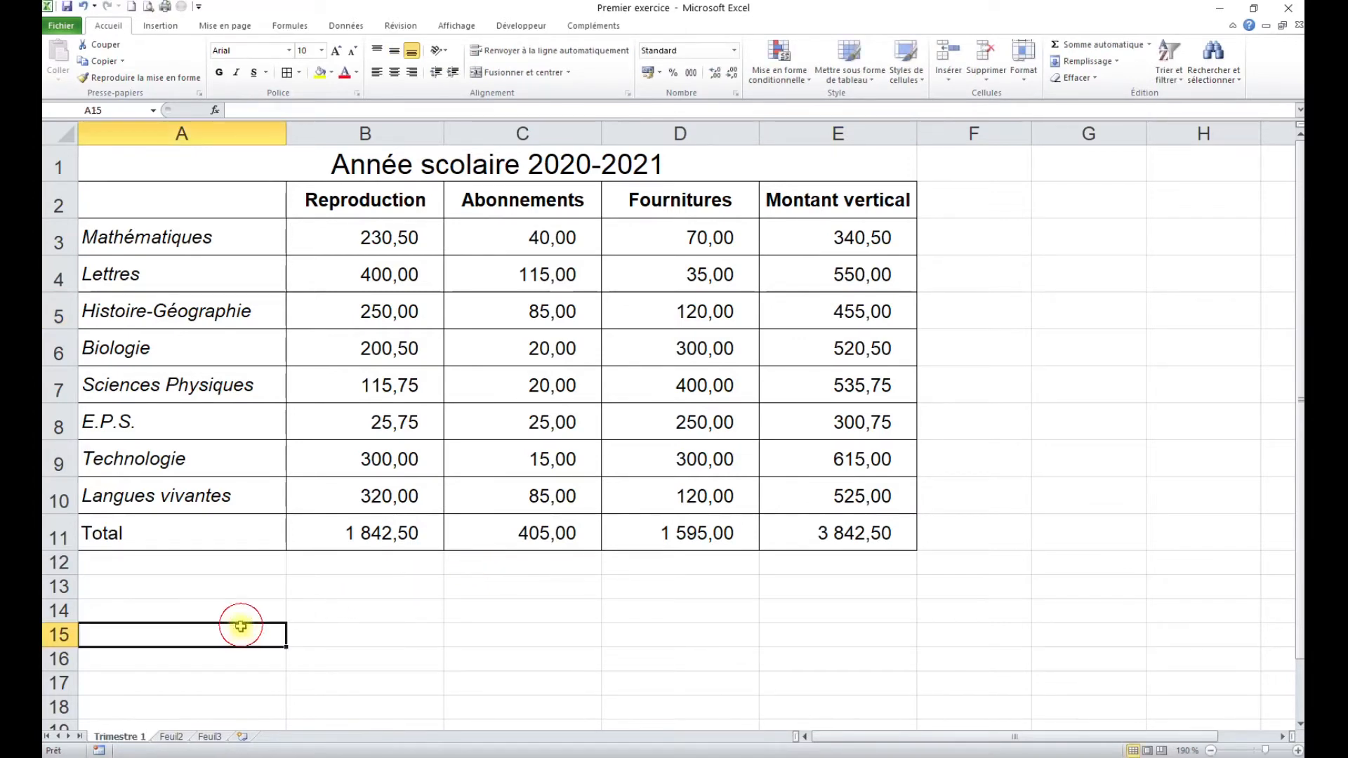
Step: Delete the empty sheets Feuil2 and Feuil3 together
left_click(172, 735)
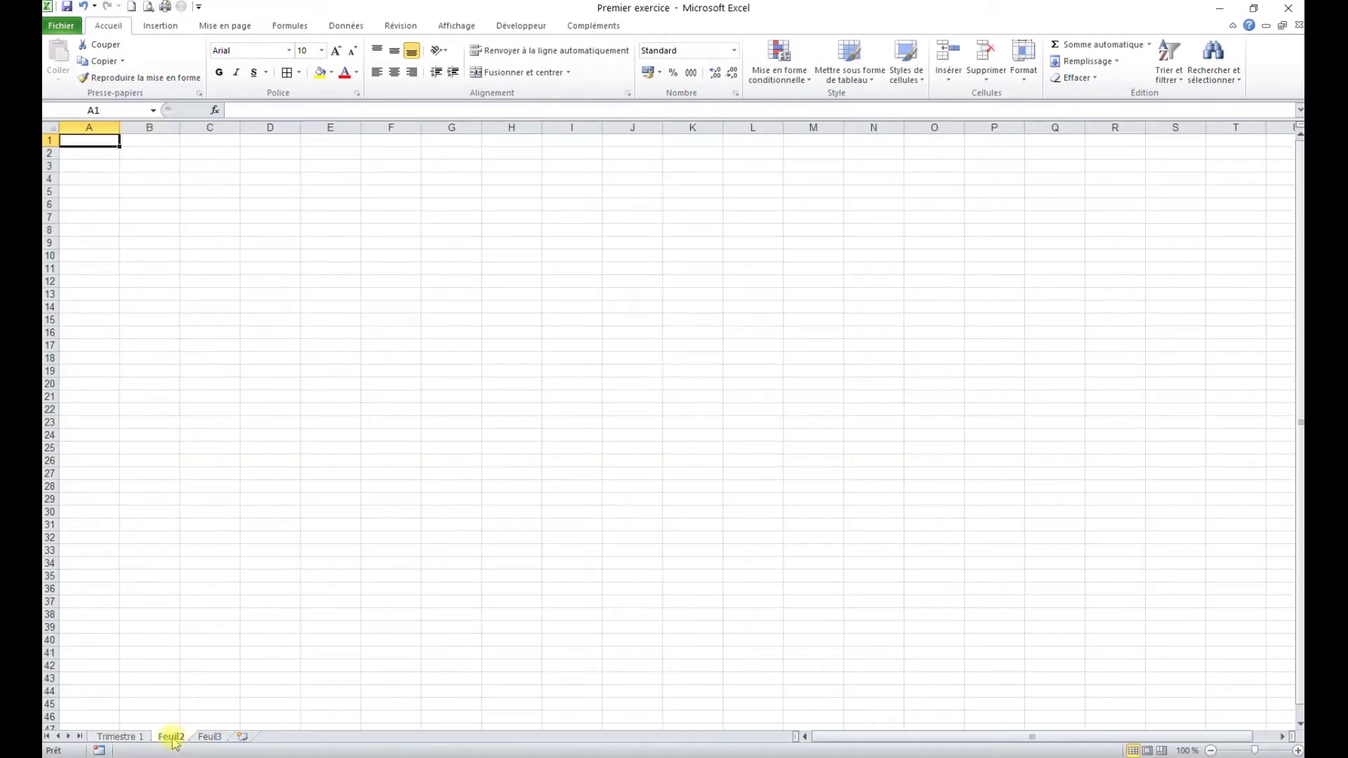
left_click(211, 737, "ctrl")
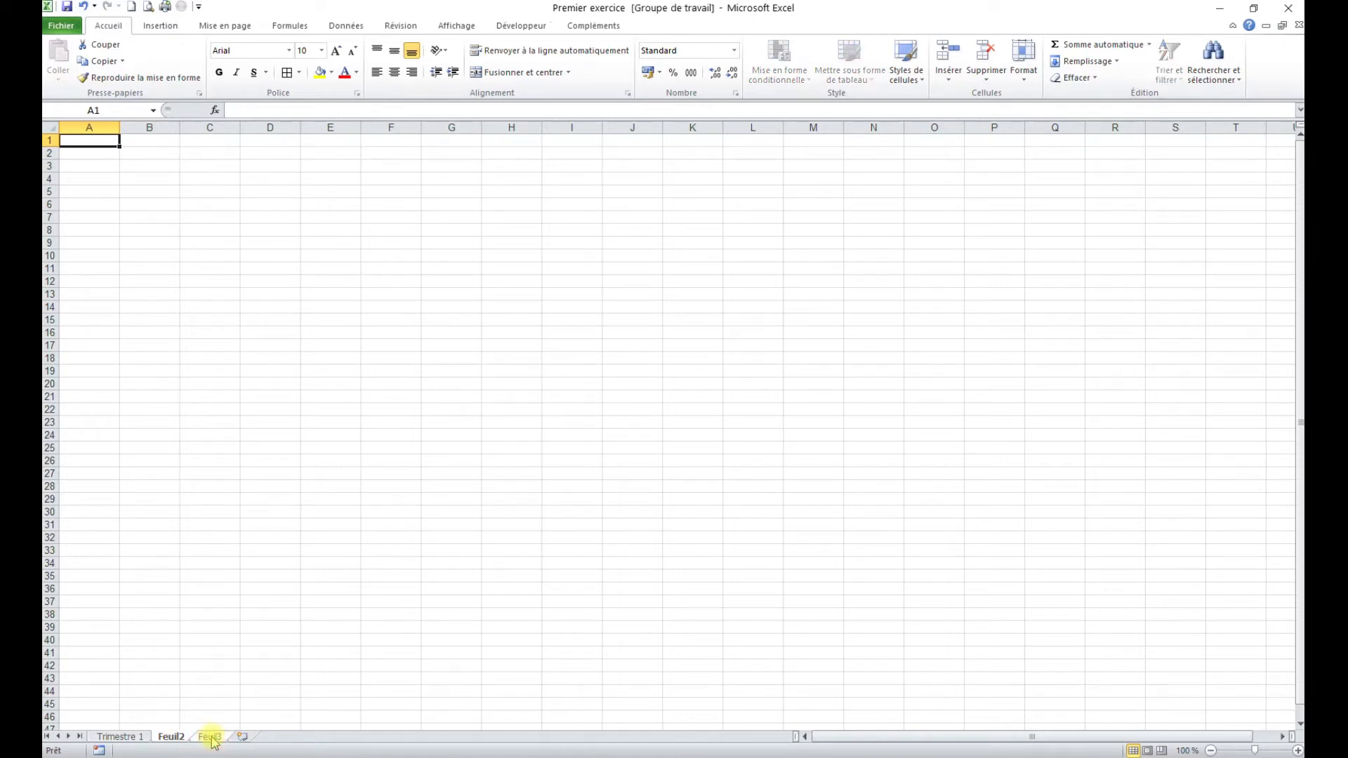
right_click(211, 738)
left_click(271, 574)
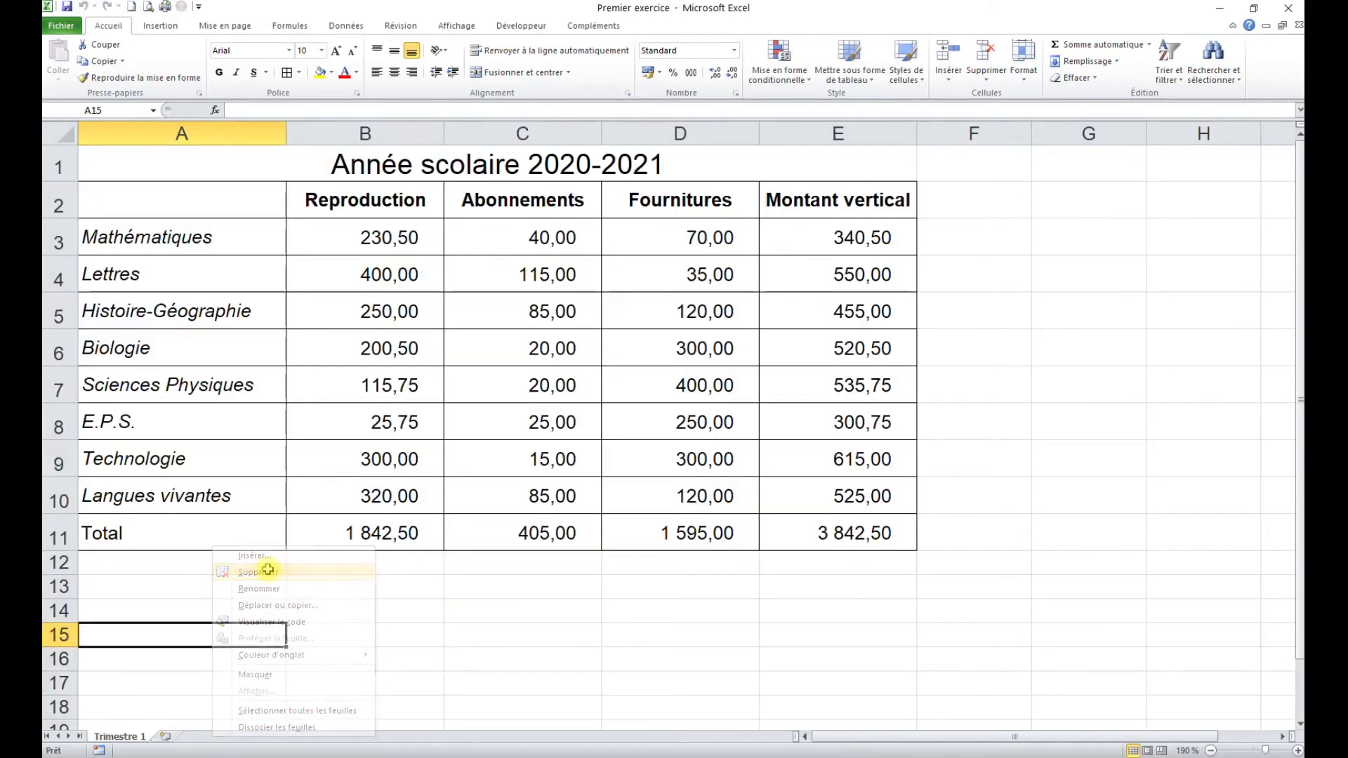
left_click(424, 593)
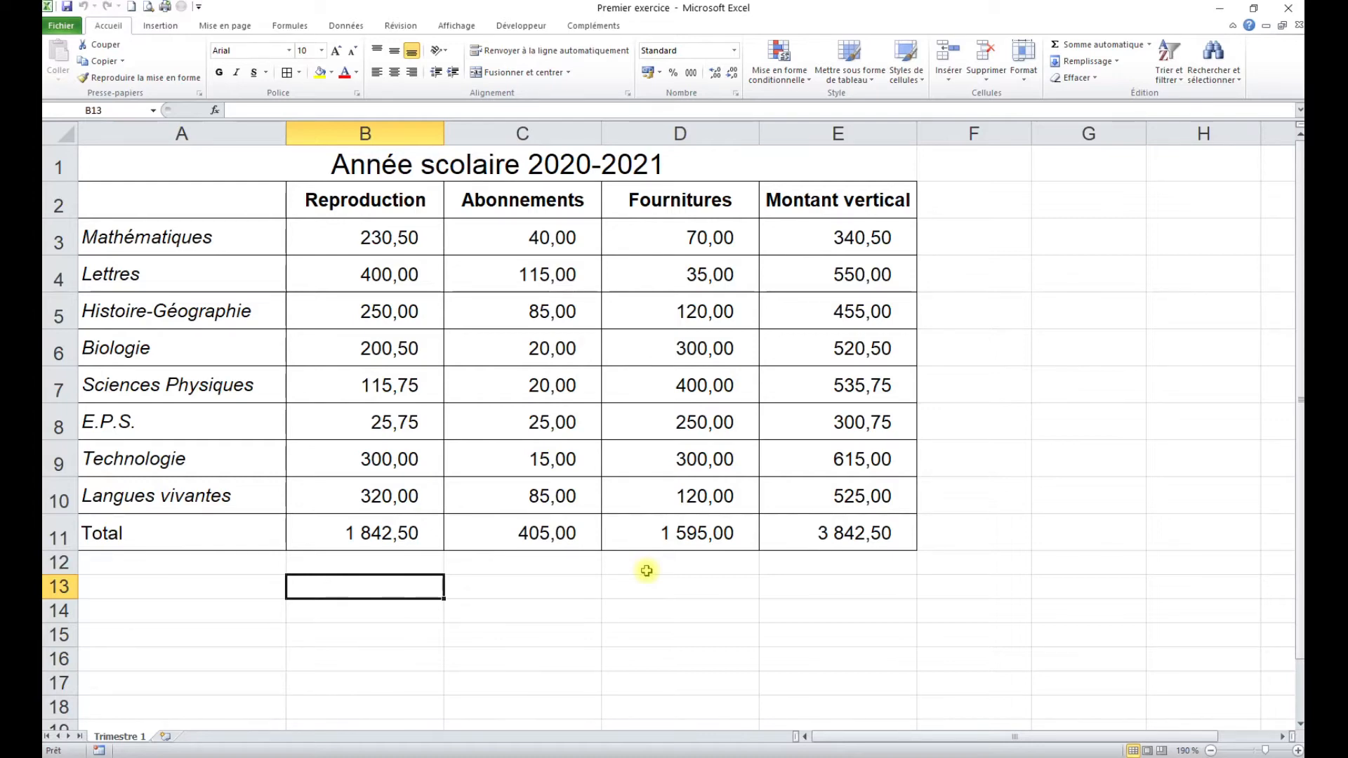
Step: Insert a new column before Reproduction and enter the heading Crédits in B2
left_click_drag(365, 195, 832, 534)
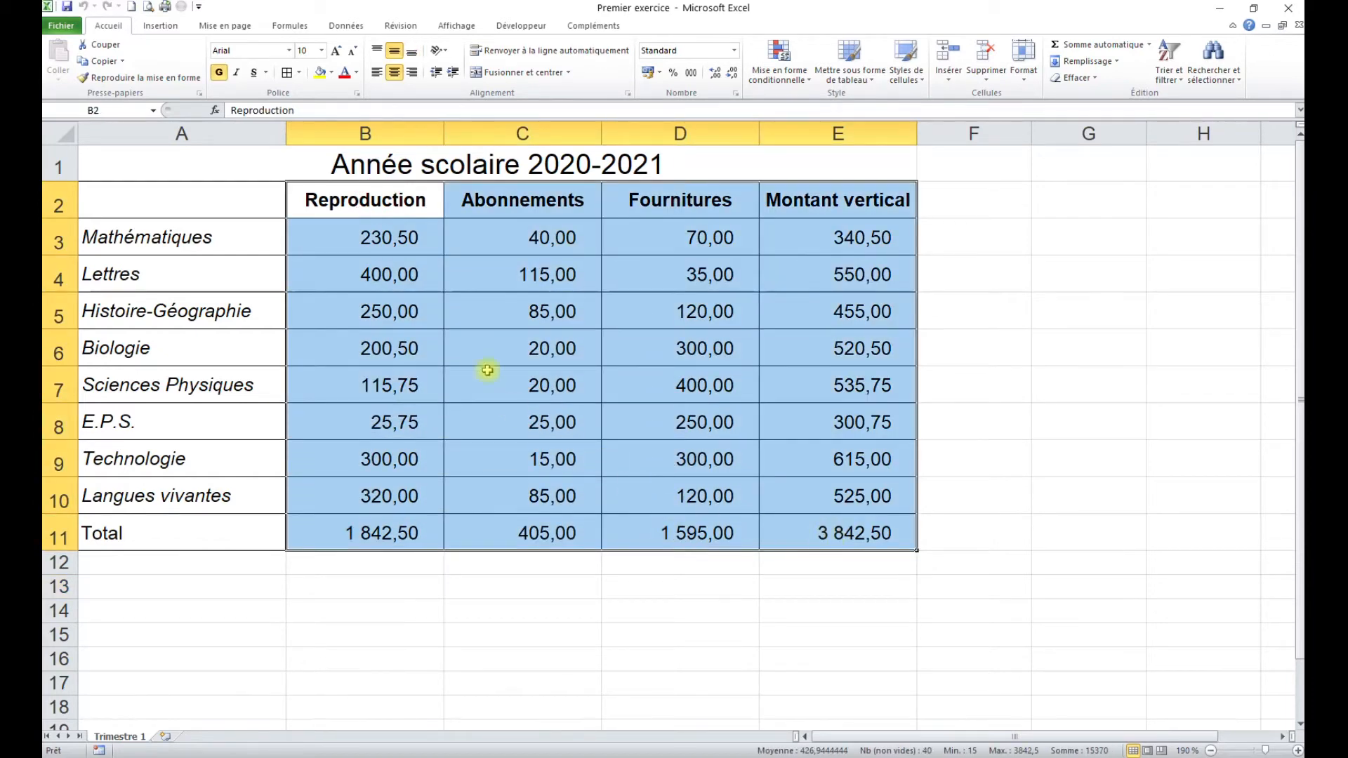
left_click(412, 281)
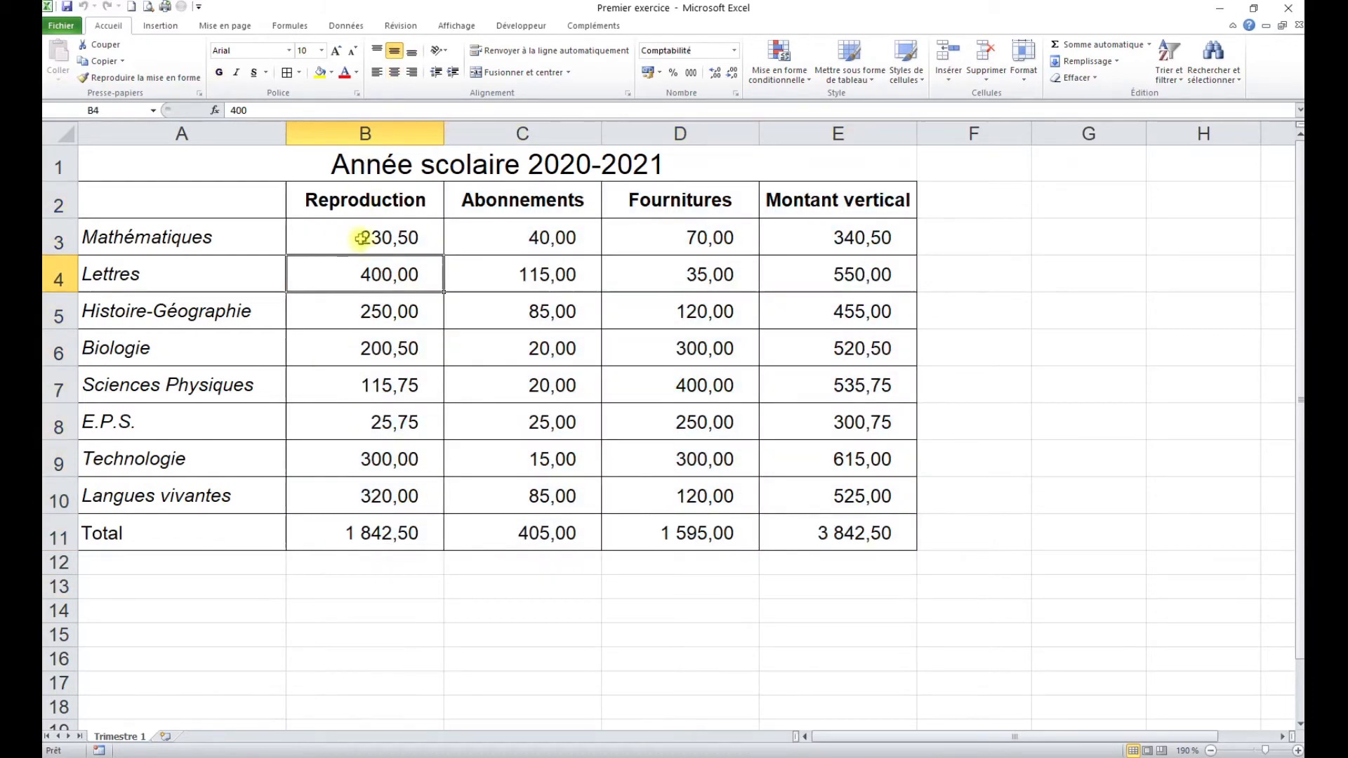
left_click(372, 132)
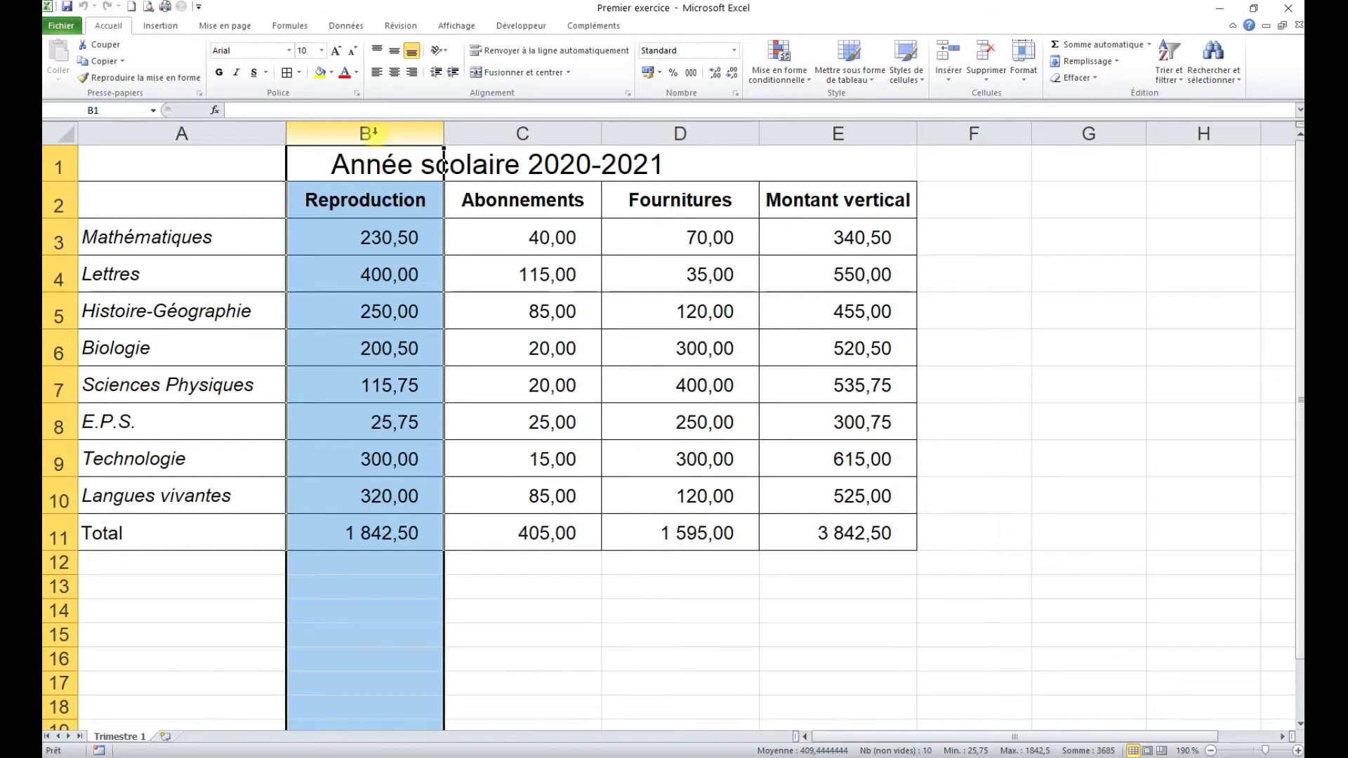
right_click(375, 133)
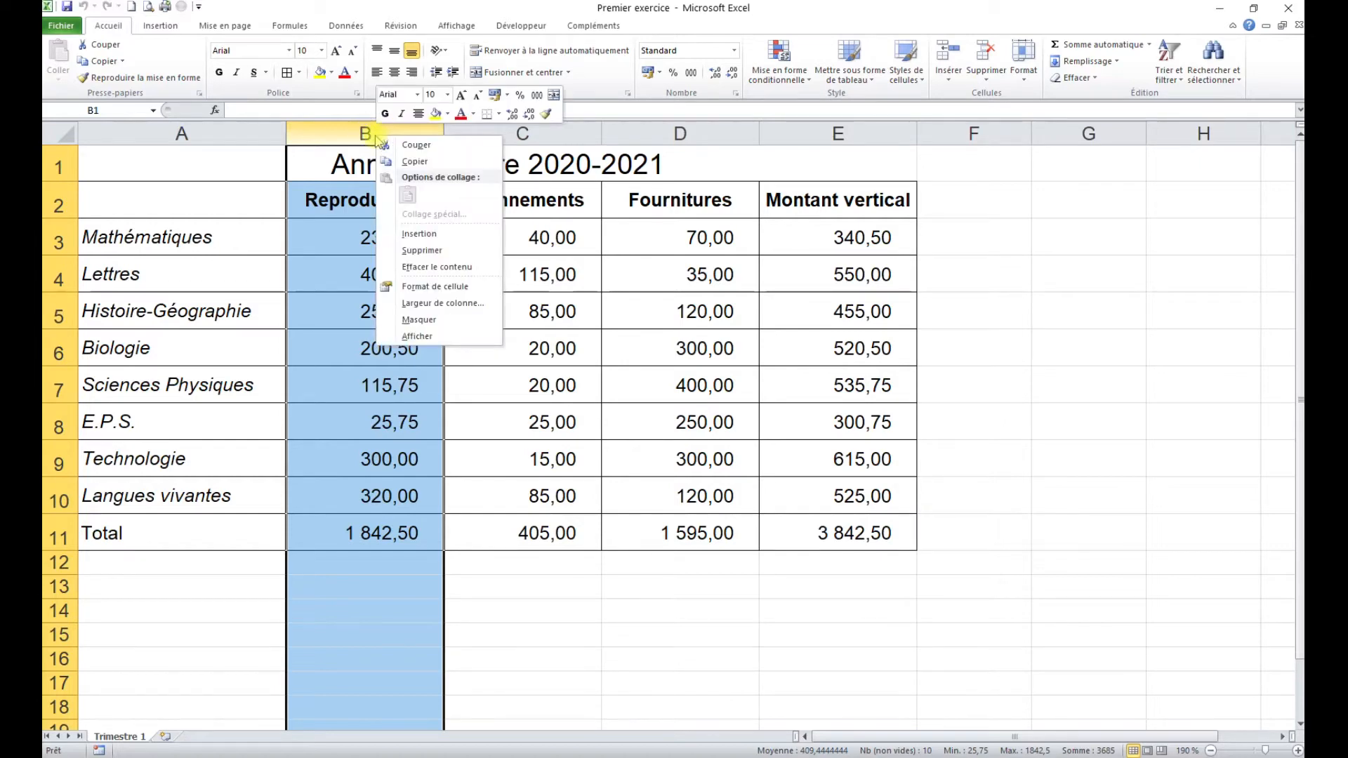
left_click(420, 234)
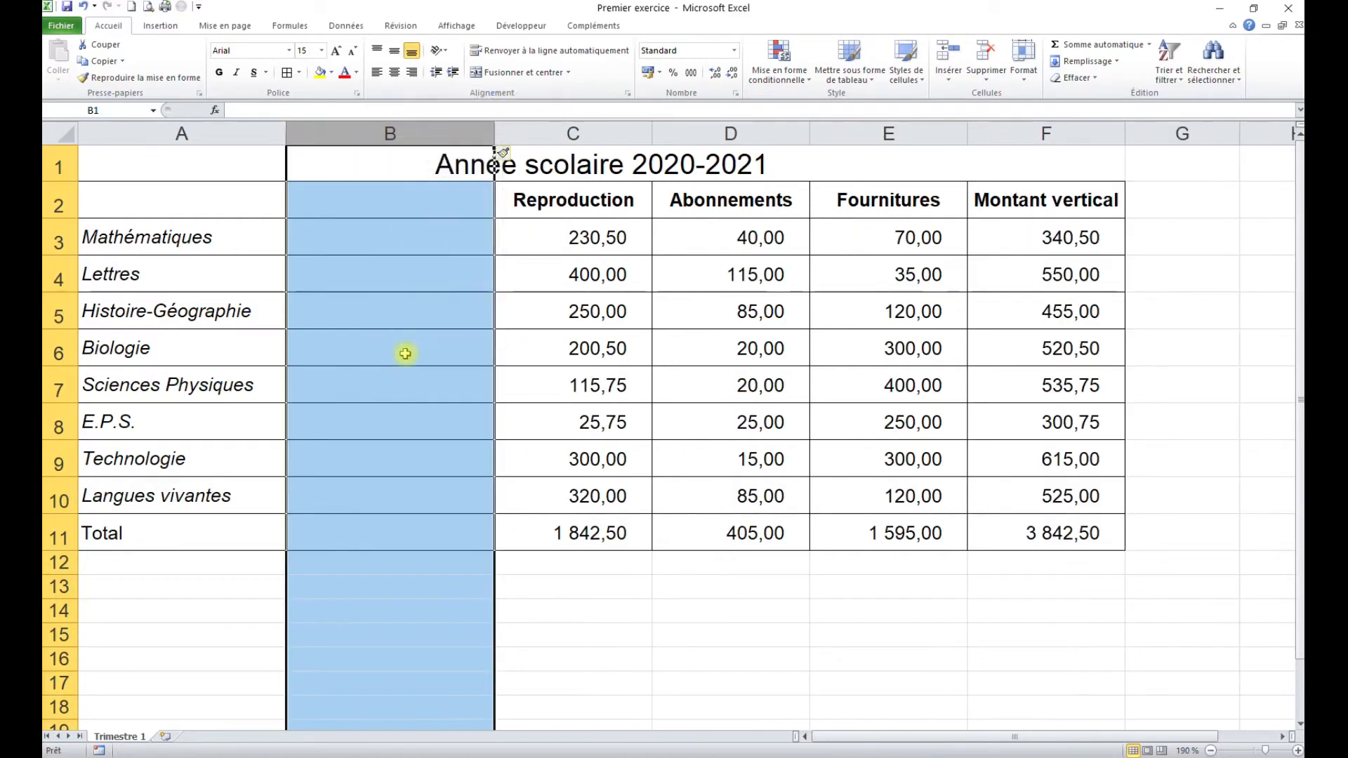
left_click(372, 203)
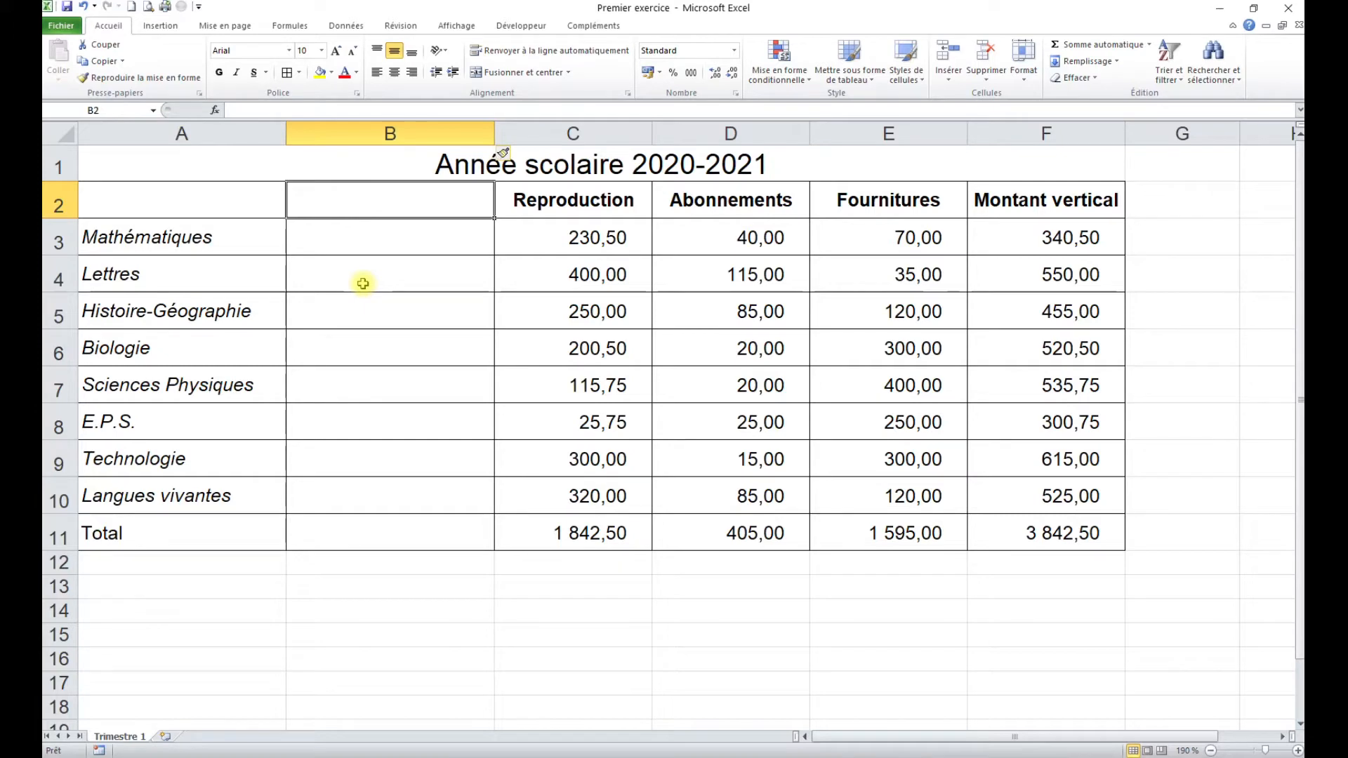
type("Crédits")
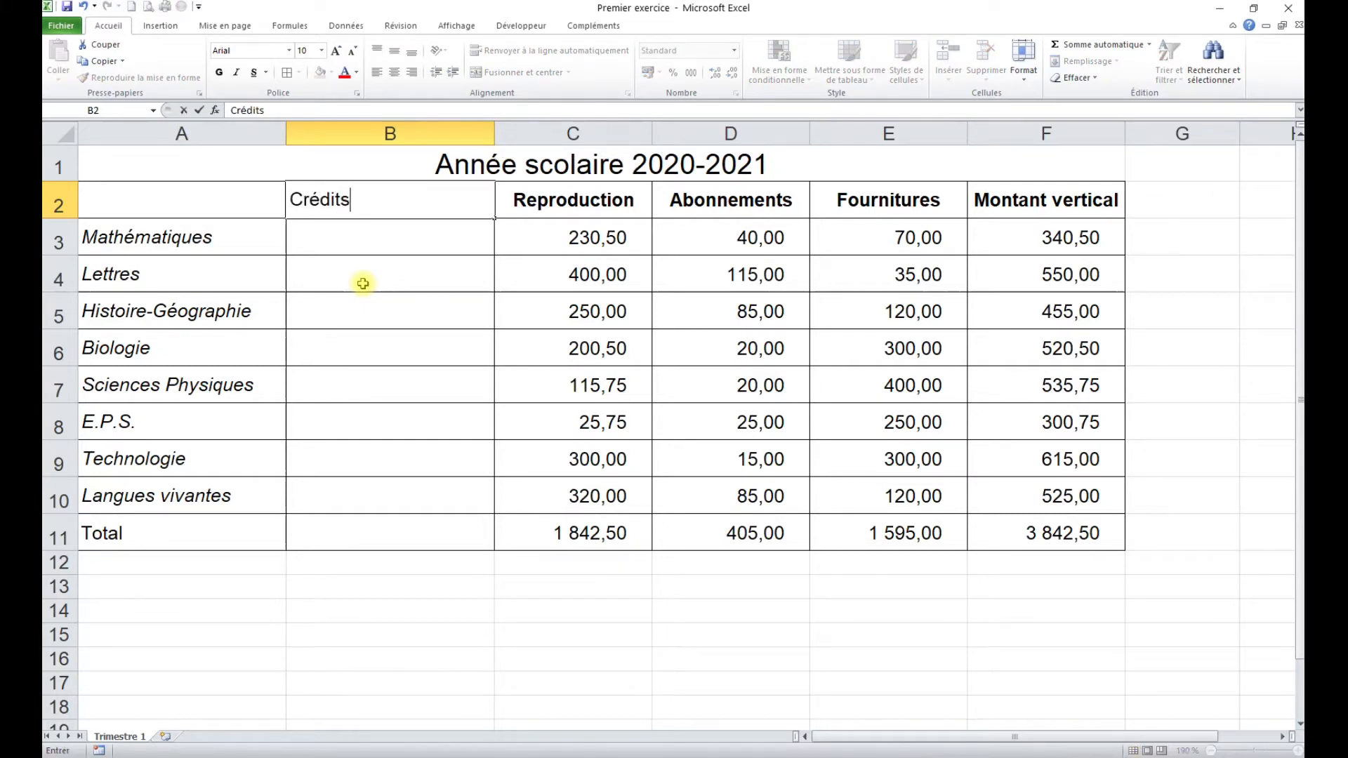
key("Return")
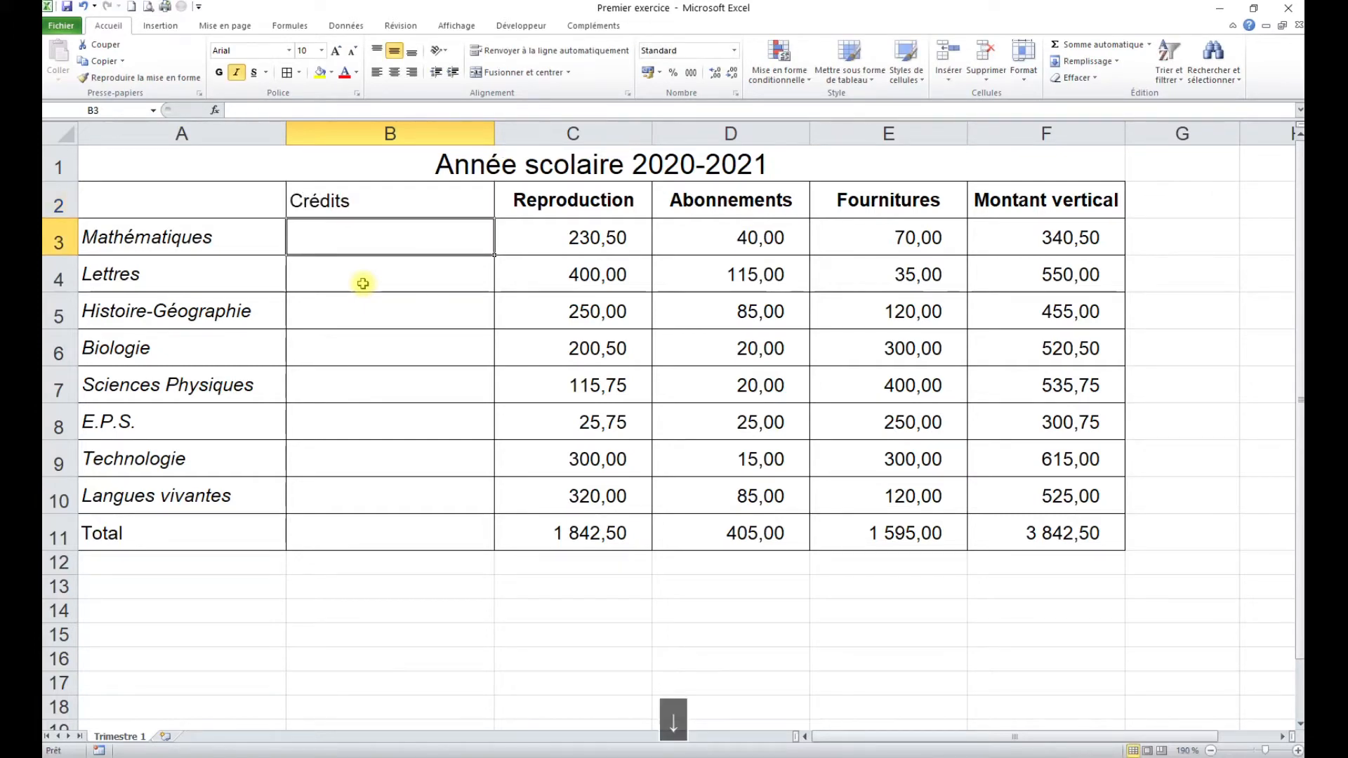
Step: Enter the credits 400, 610, 550, 610, 610, 320, 650 and 550 in B3:B10, from Mathématiques to Langues vivantes
type("400")
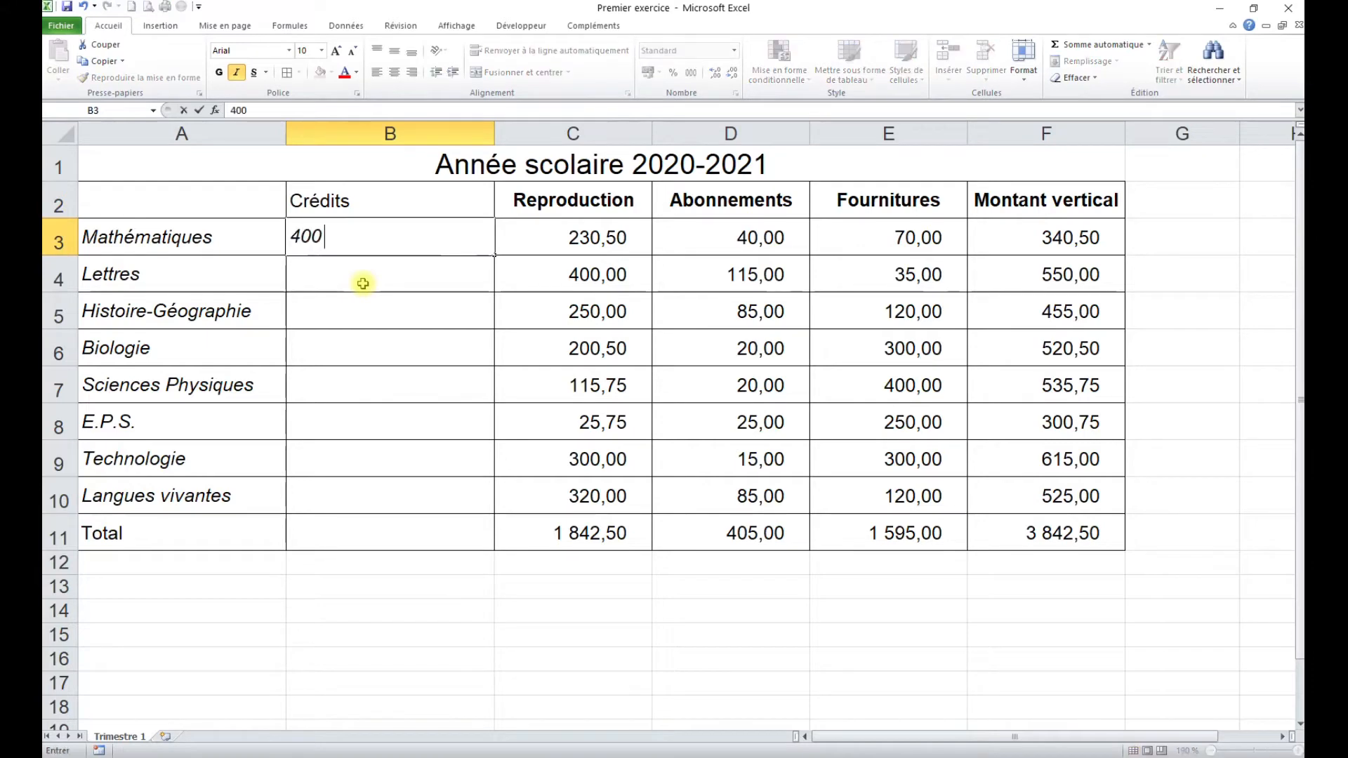
key("Return")
type("610")
key("Return")
type("550")
key("Return")
type("610")
key("Return")
type("610")
key("Return")
type("320")
key("Return")
type("650")
key("Return")
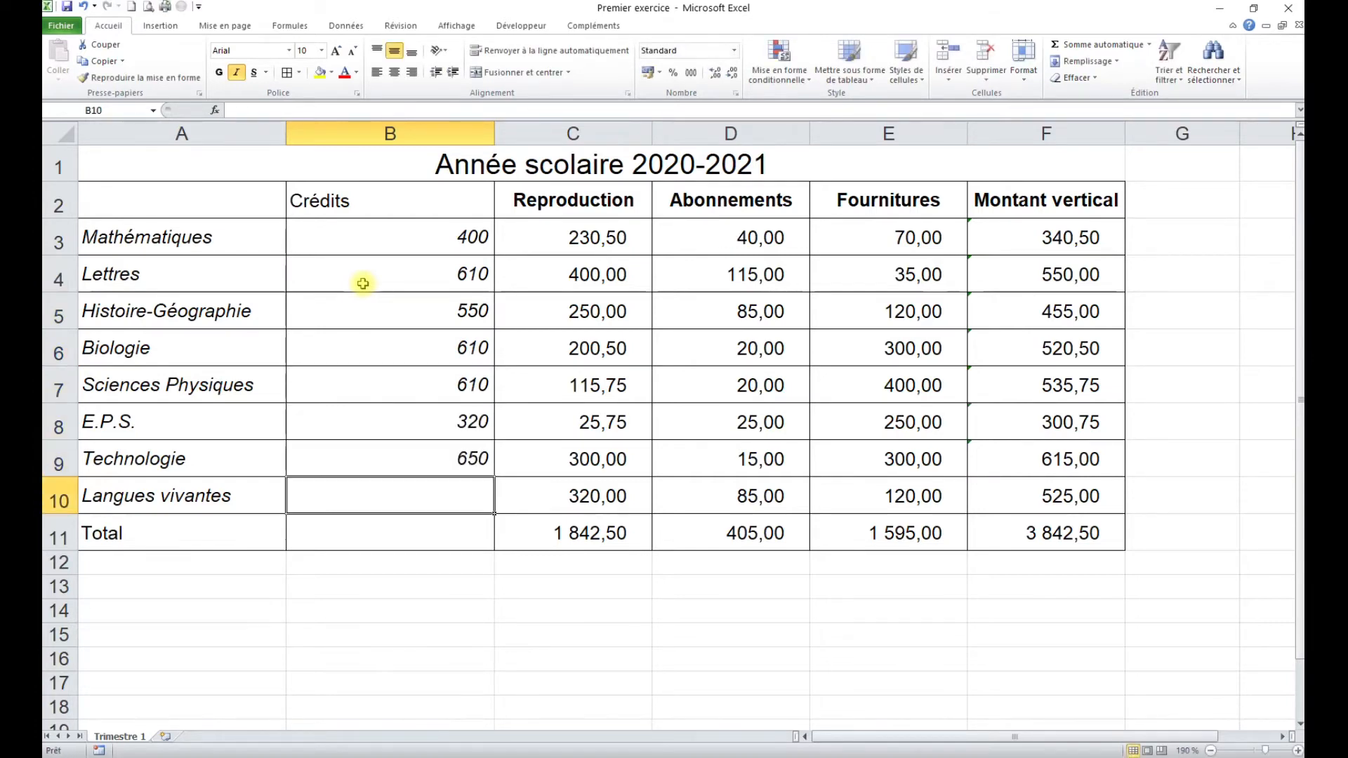
type("550")
key("Return")
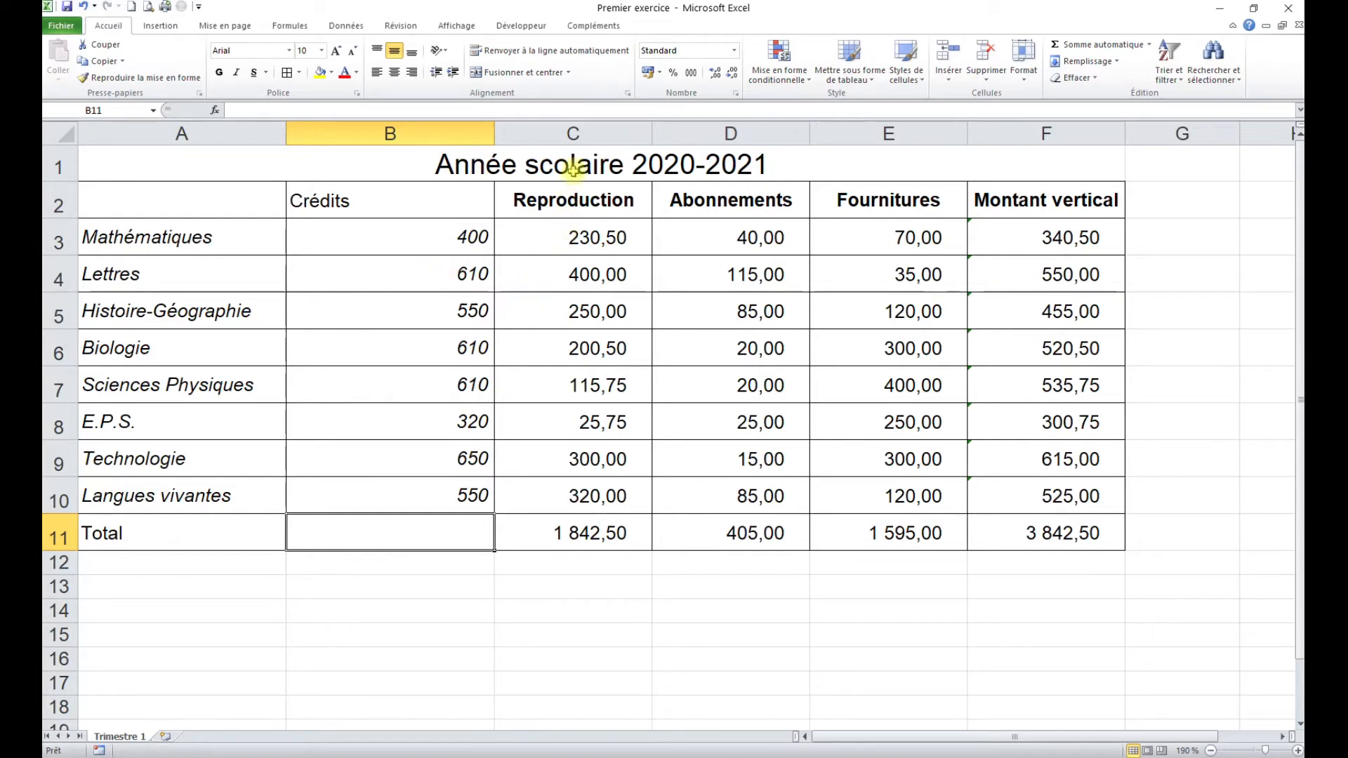
Step: Copy the formatting of the whole Reproduction column C onto the Crédits column B with Format Painter
left_click(573, 132)
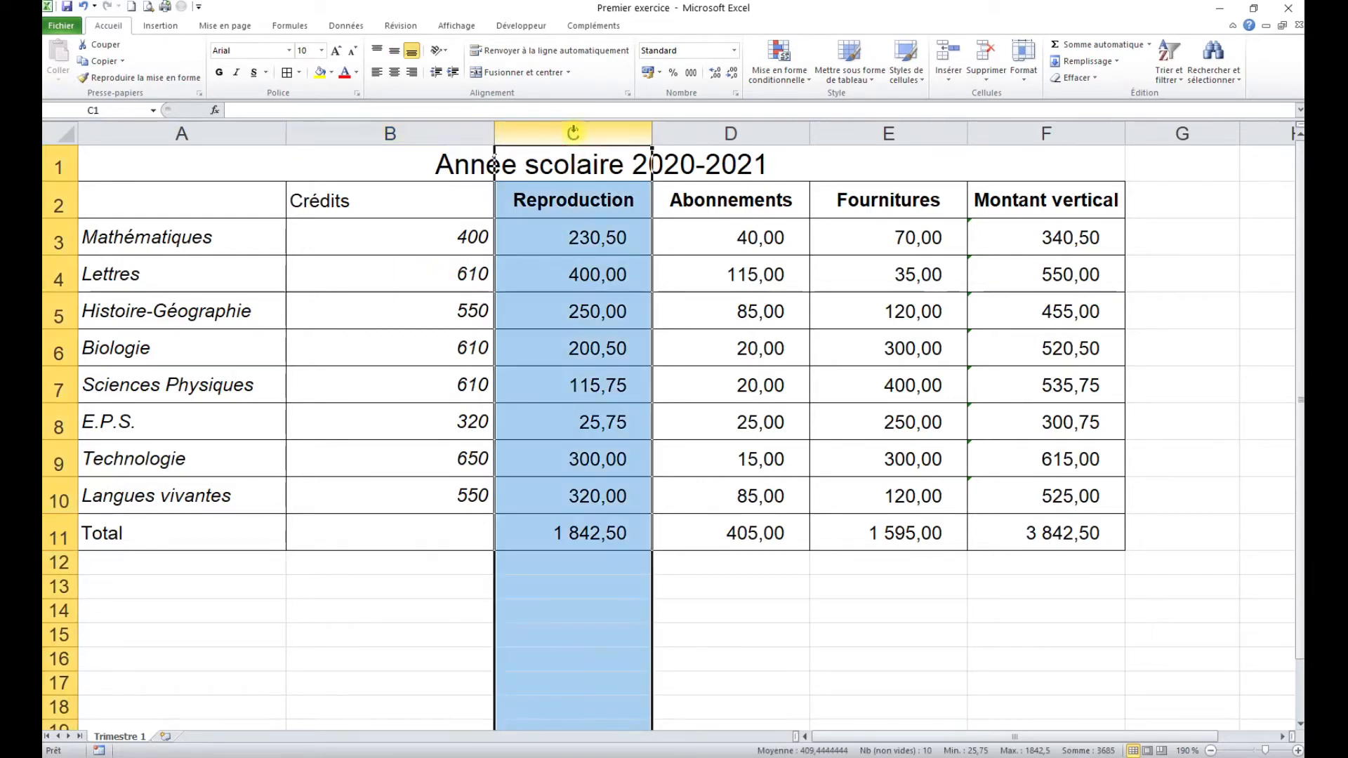
left_click(156, 82)
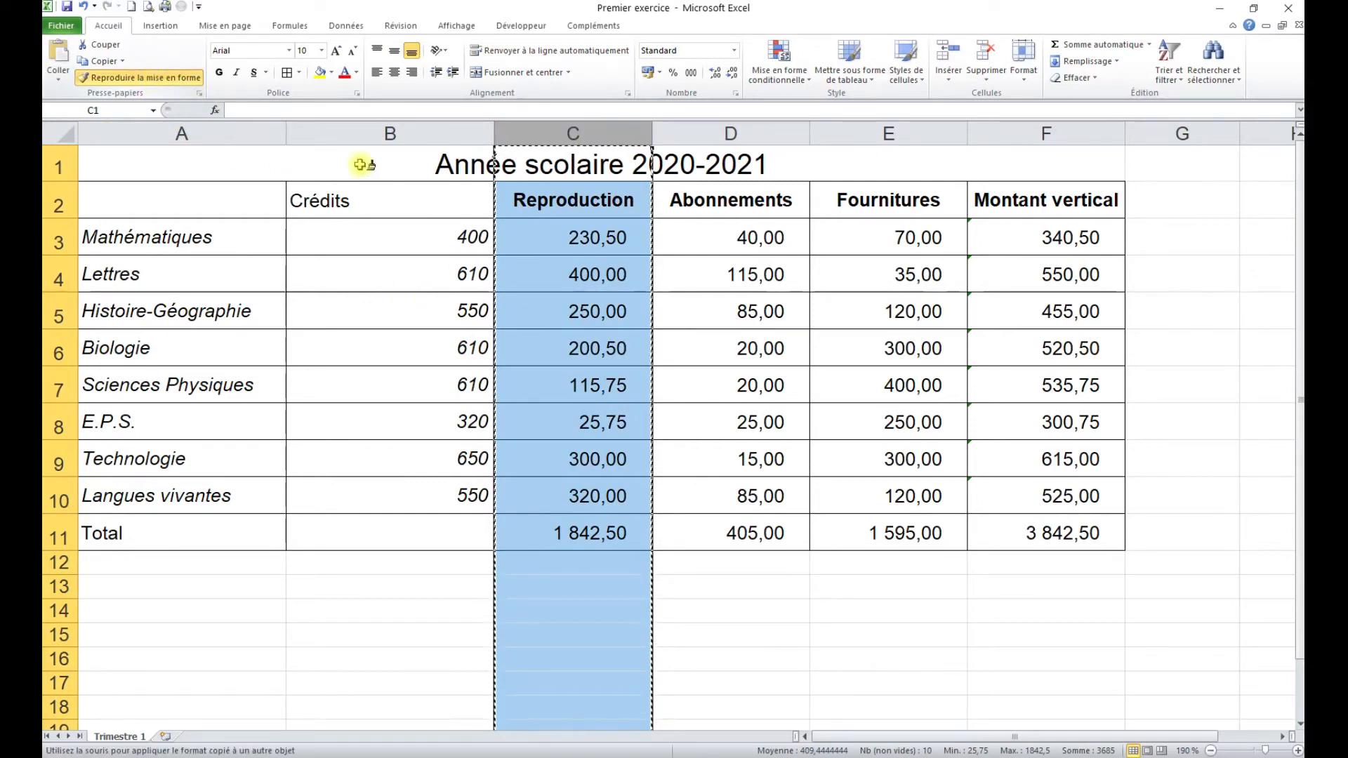
left_click(394, 134)
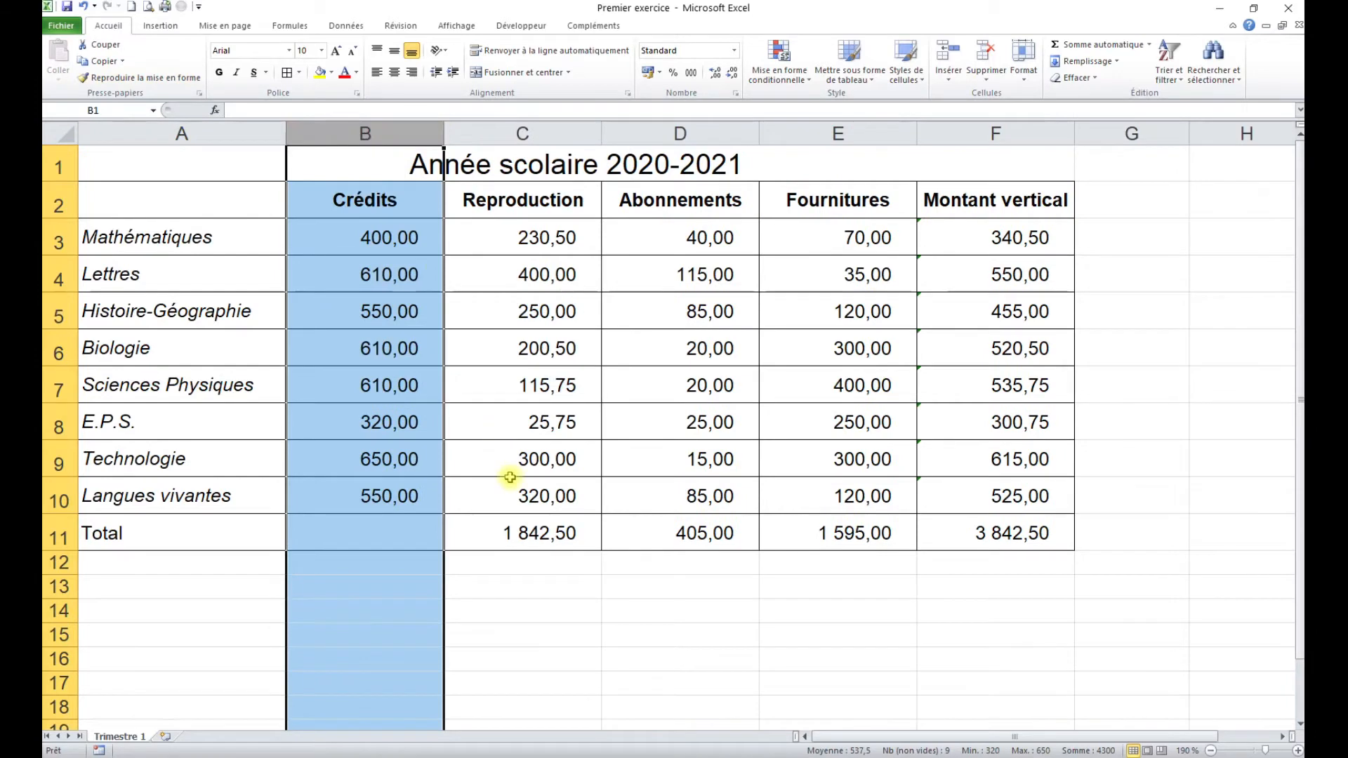
left_click(511, 530)
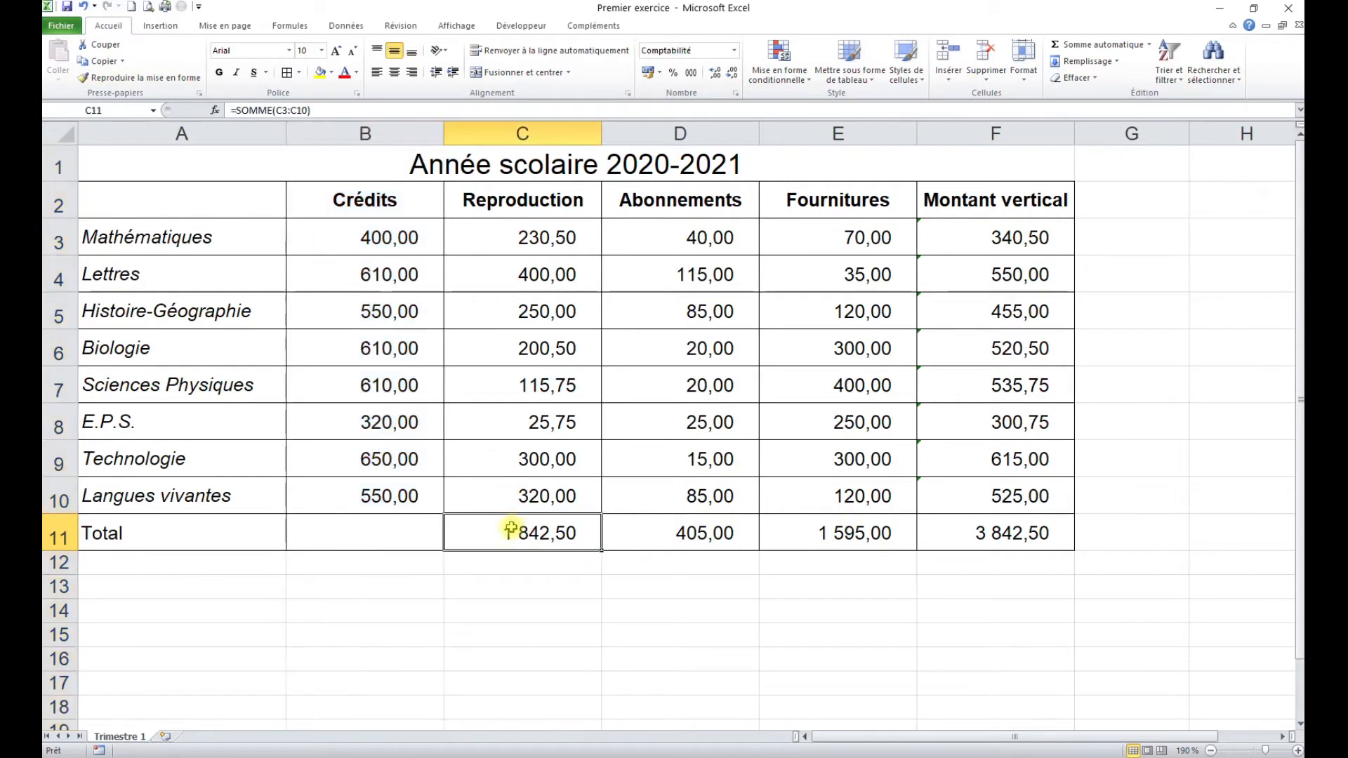
Step: Fill the total formula from C11 into B11 to total the Crédits column
left_click(367, 535)
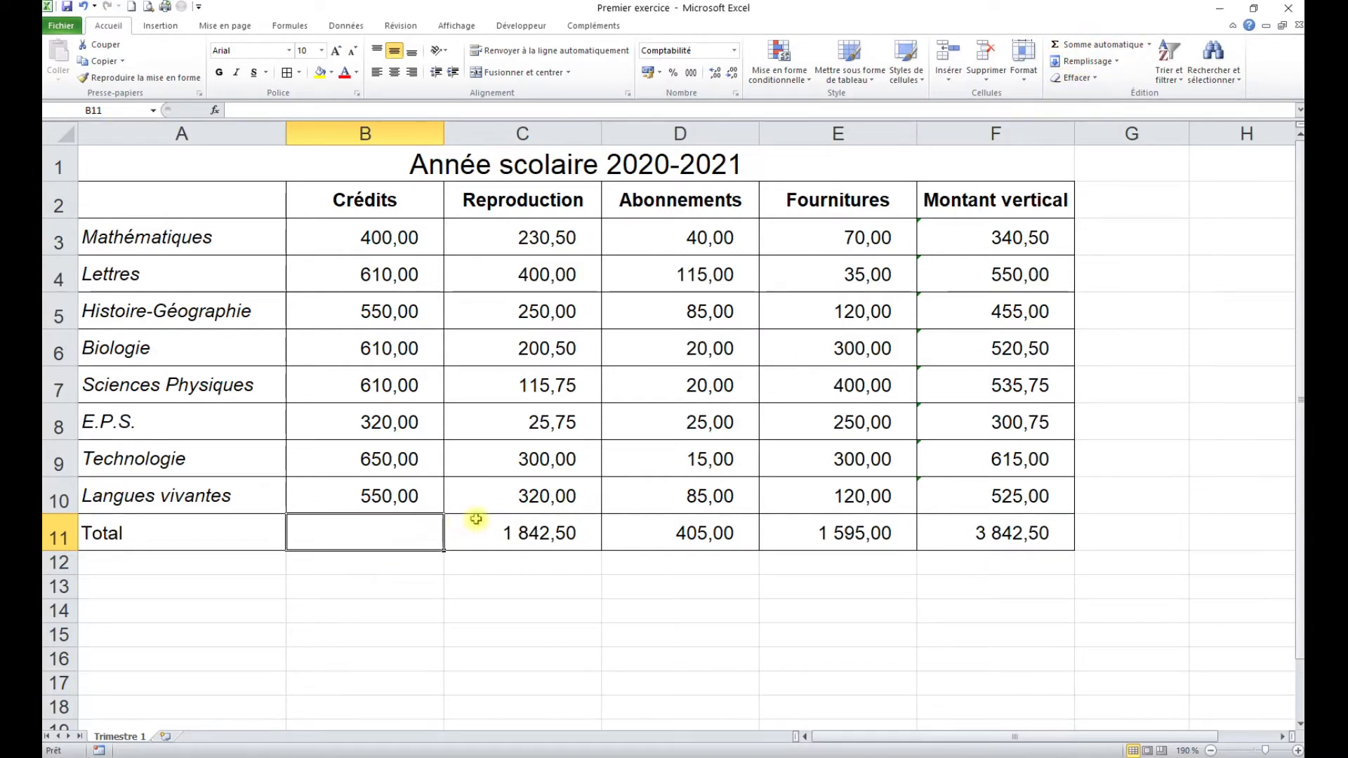
left_click(534, 532)
left_click(363, 532)
left_click(538, 532)
left_click_drag(600, 552, 363, 548)
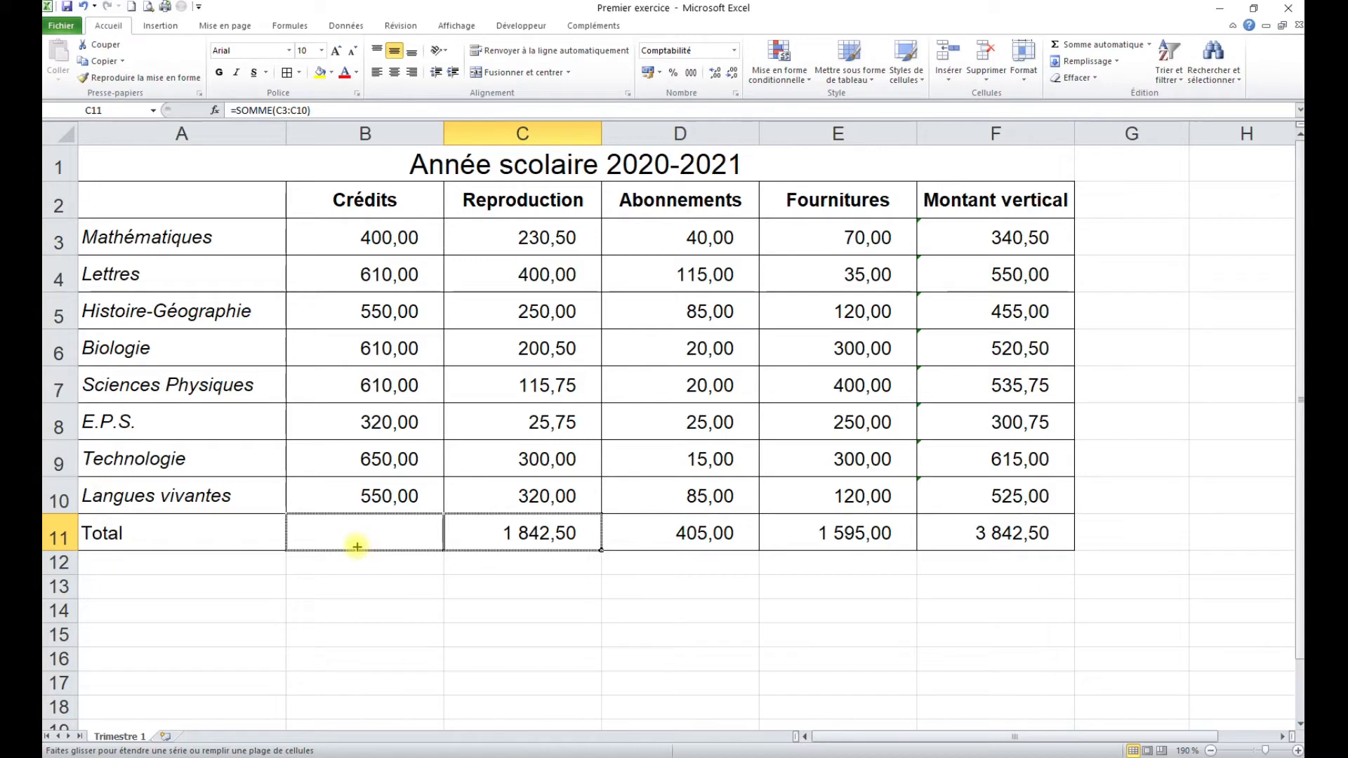
left_click_drag(358, 547, 358, 547)
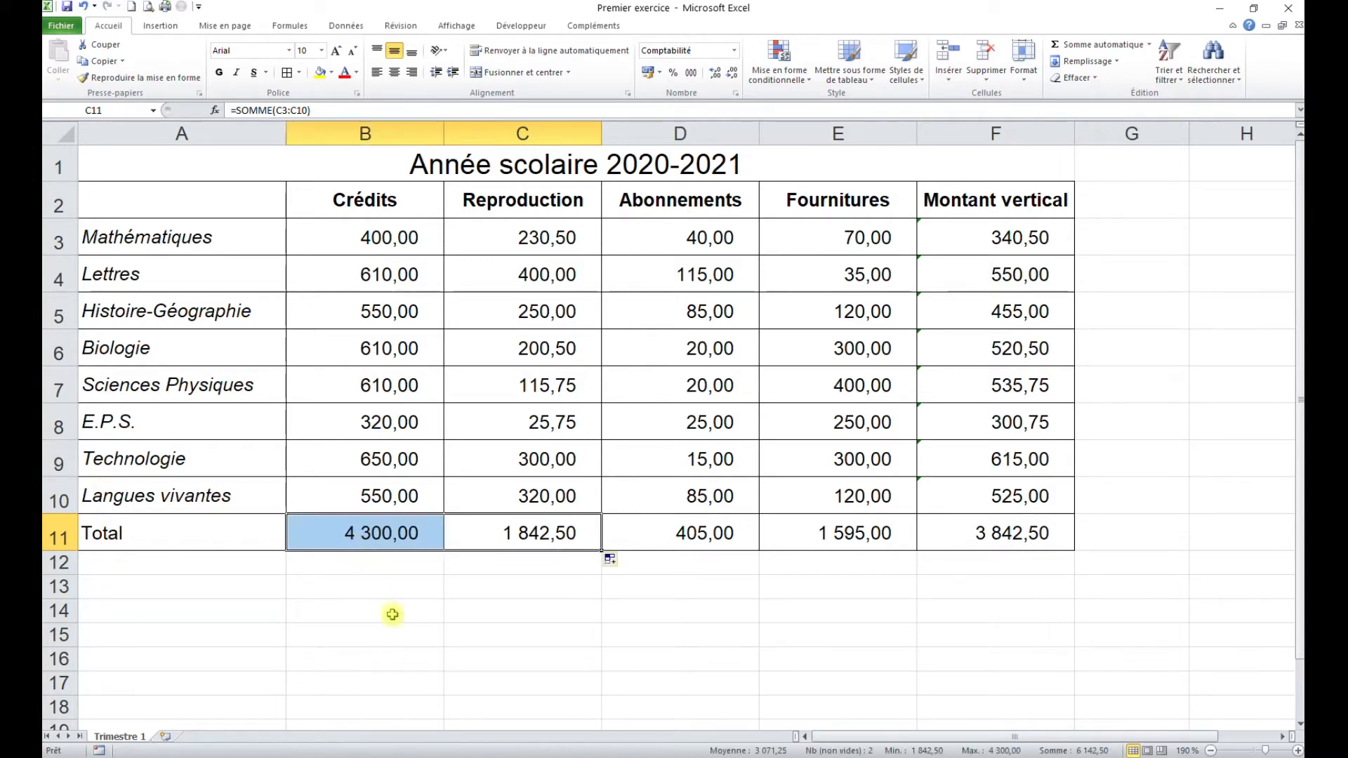
left_click(395, 616)
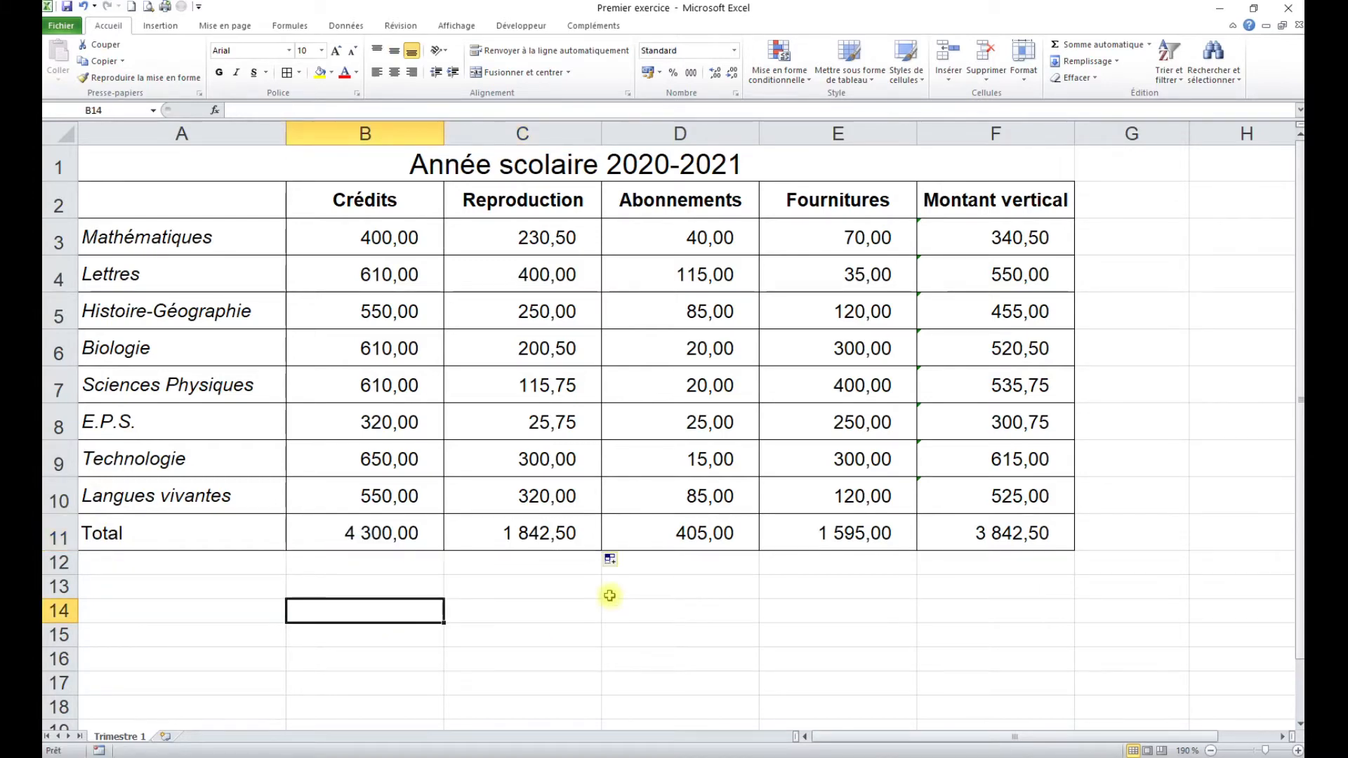
Step: Check the table's page layout in the print preview and return to the worksheet
key("F9")
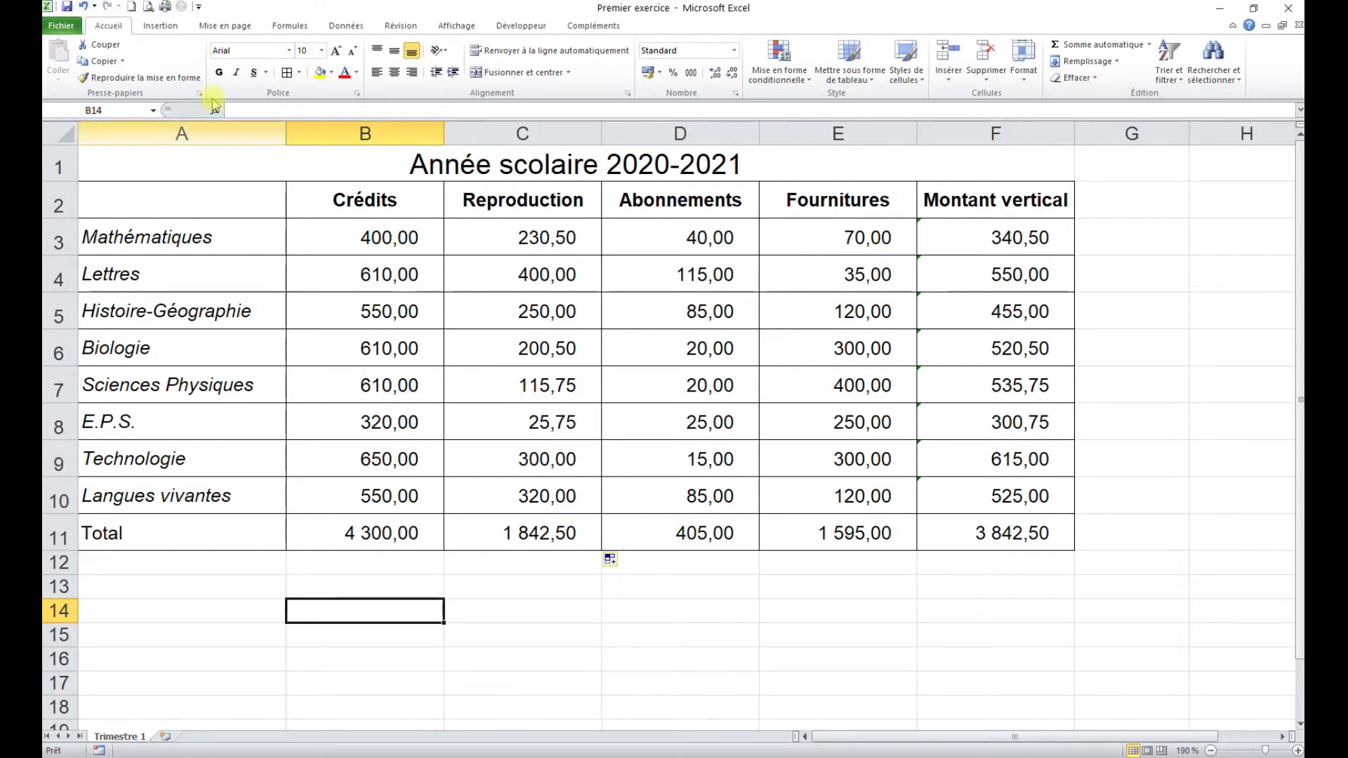
left_click(148, 7)
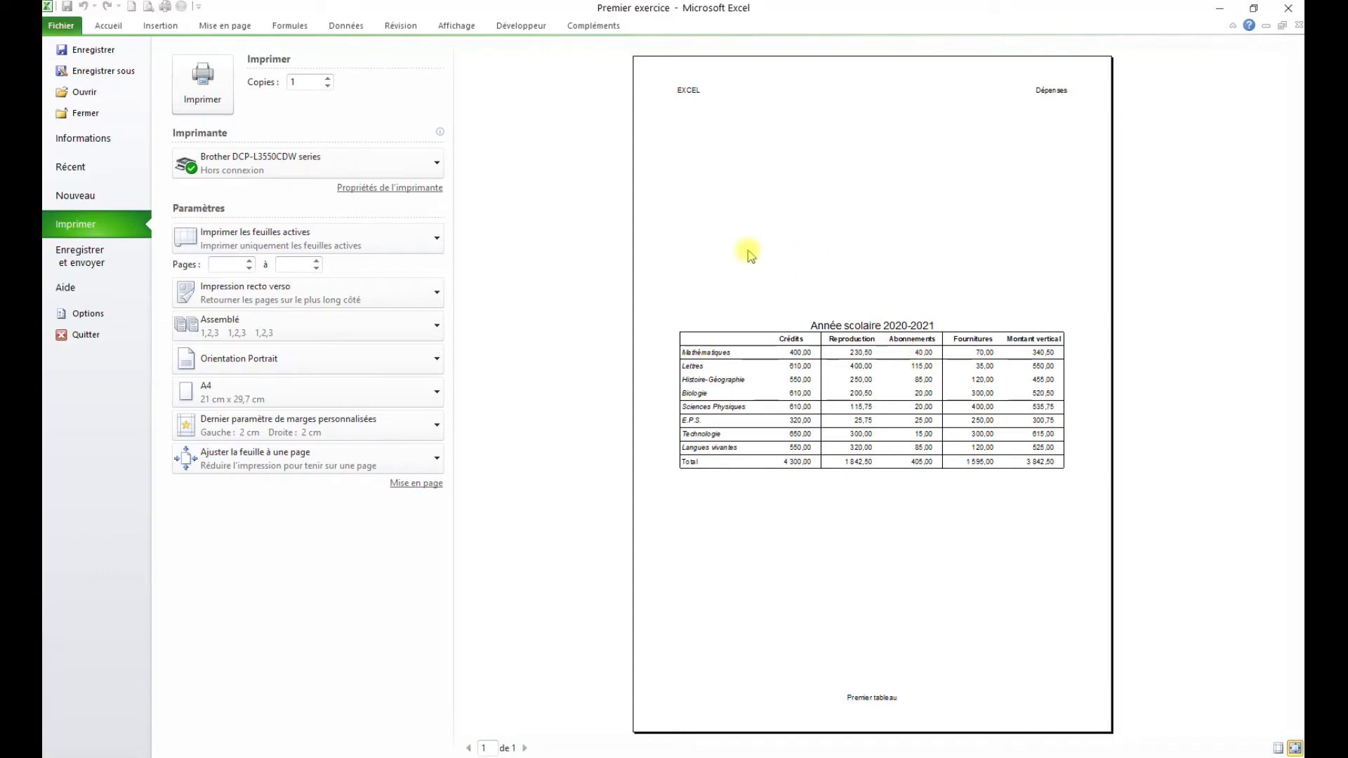
left_click(109, 26)
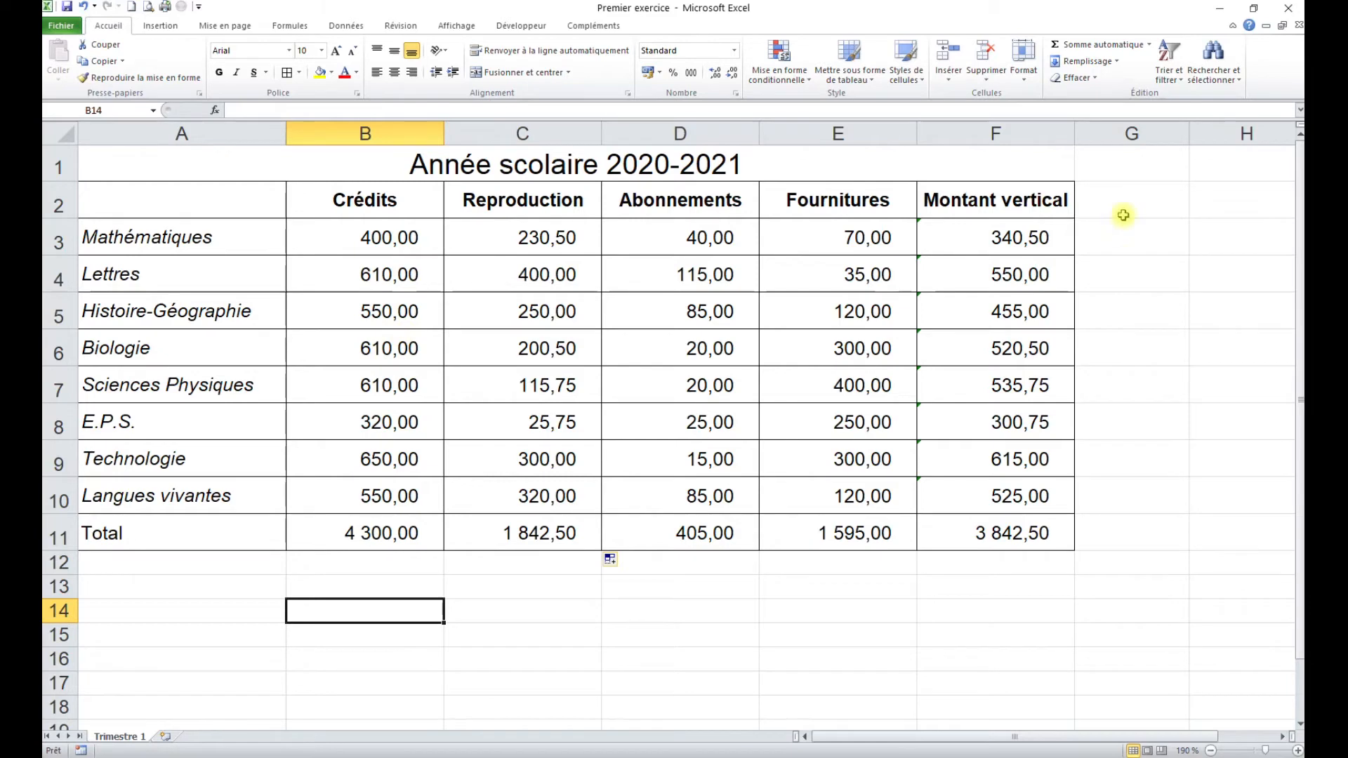
Step: Enter the heading Crédits restants in G2, beside the last table column
left_click(1146, 203)
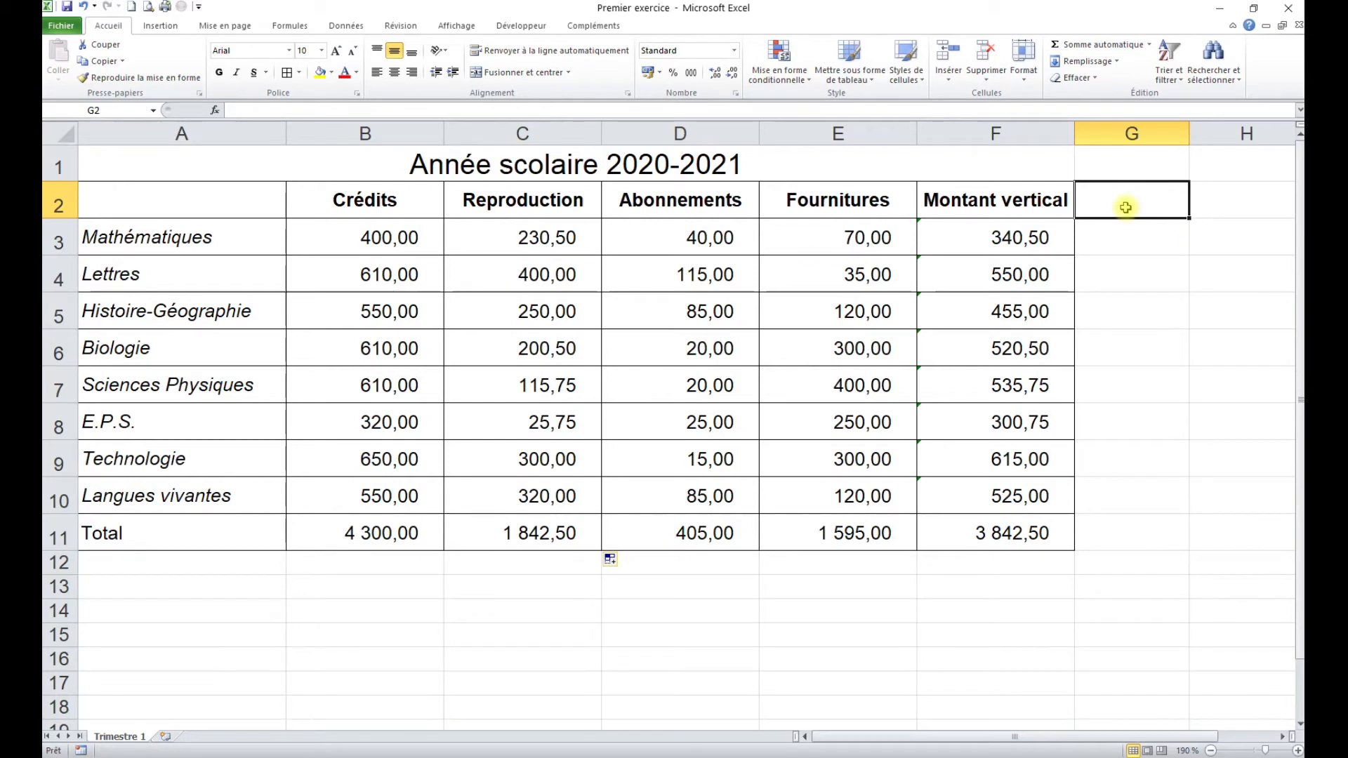
type("Cr")
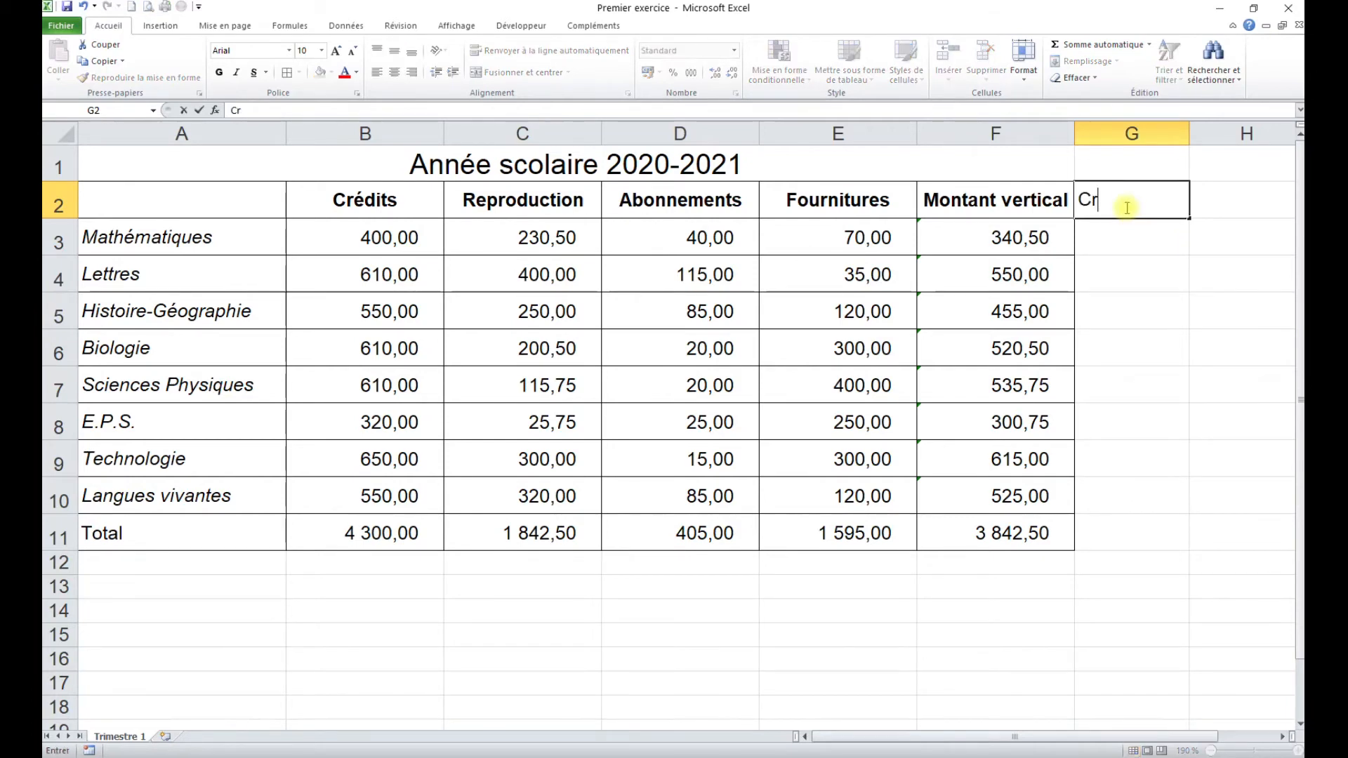
type("édits res")
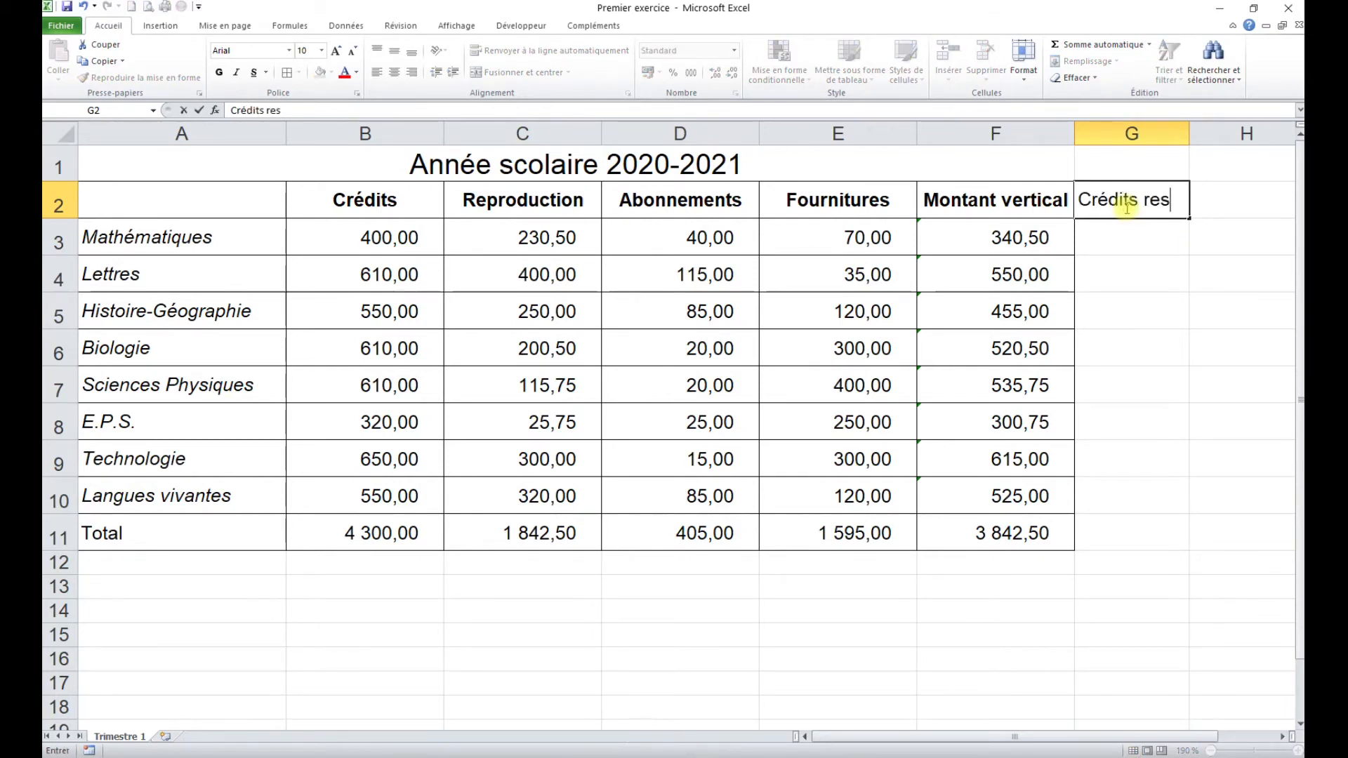
type("tants")
Step: Change the heading in F2 to Montant total
left_click(997, 204)
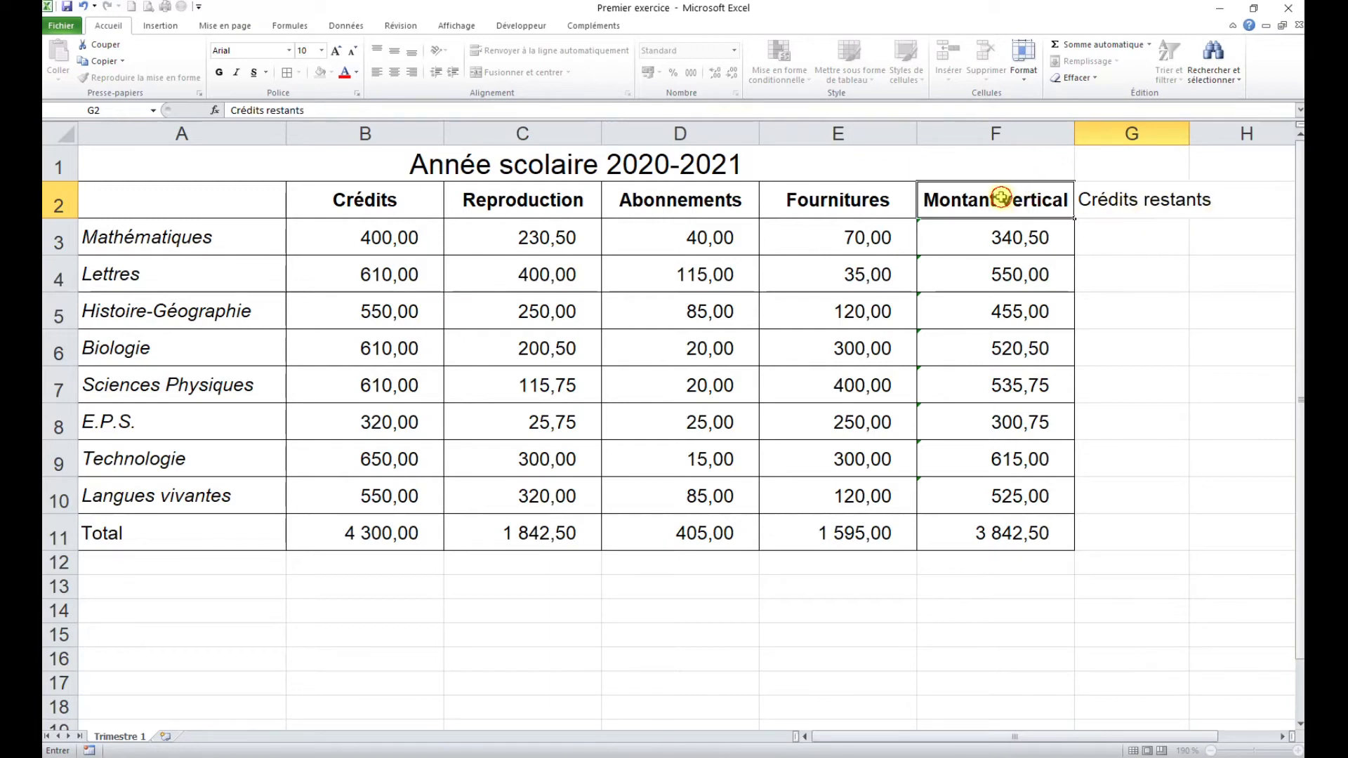
double_click(1040, 202)
double_click(1040, 201)
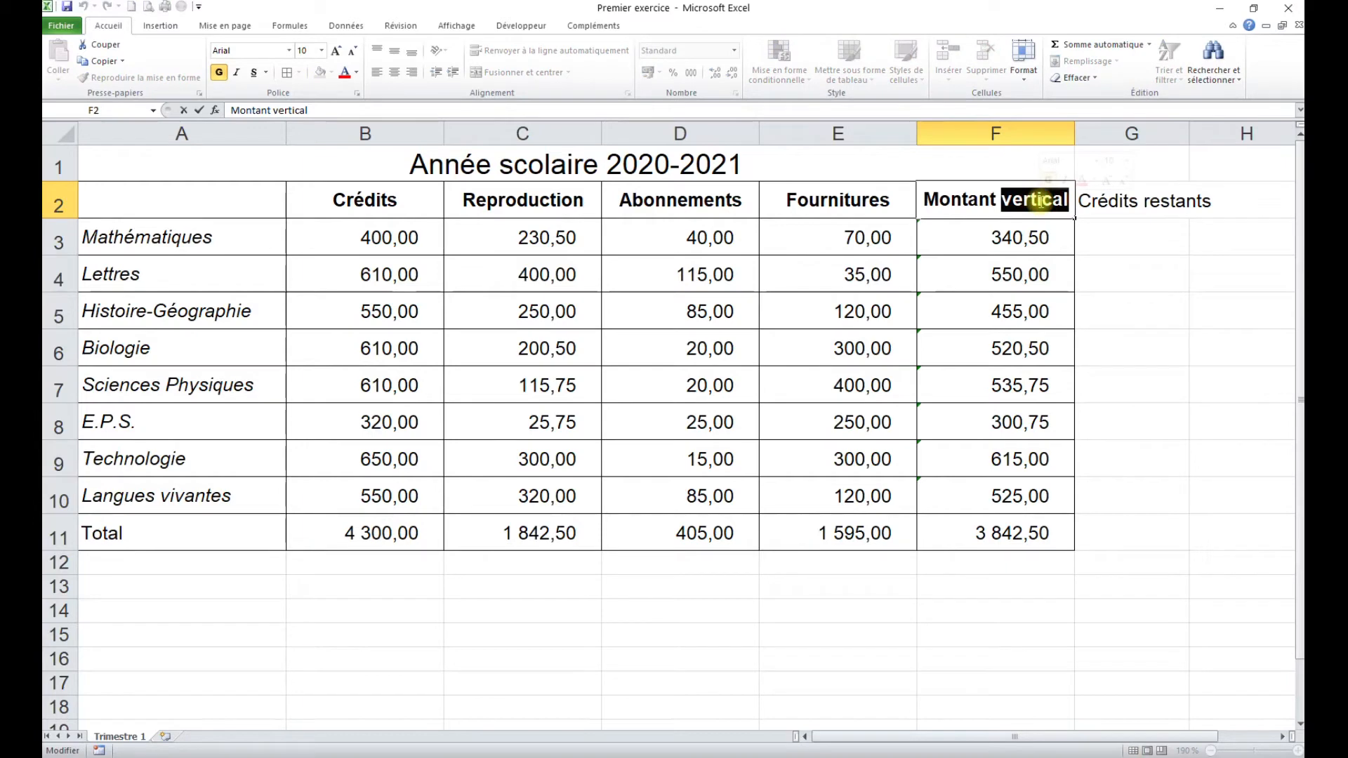
type("total")
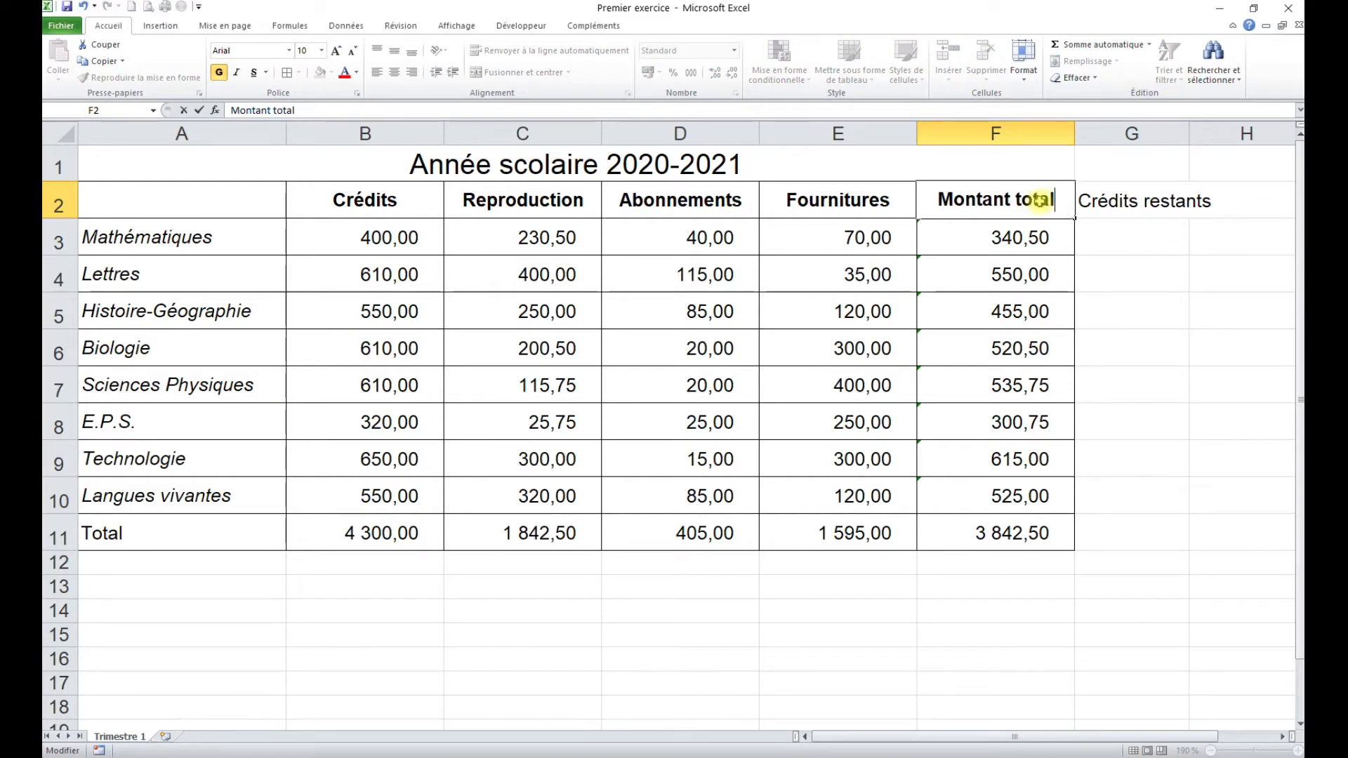
key("Return")
Step: Copy the formatting of the whole Montant total column F onto the Crédits restants column G with Format Painter
left_click(1125, 209)
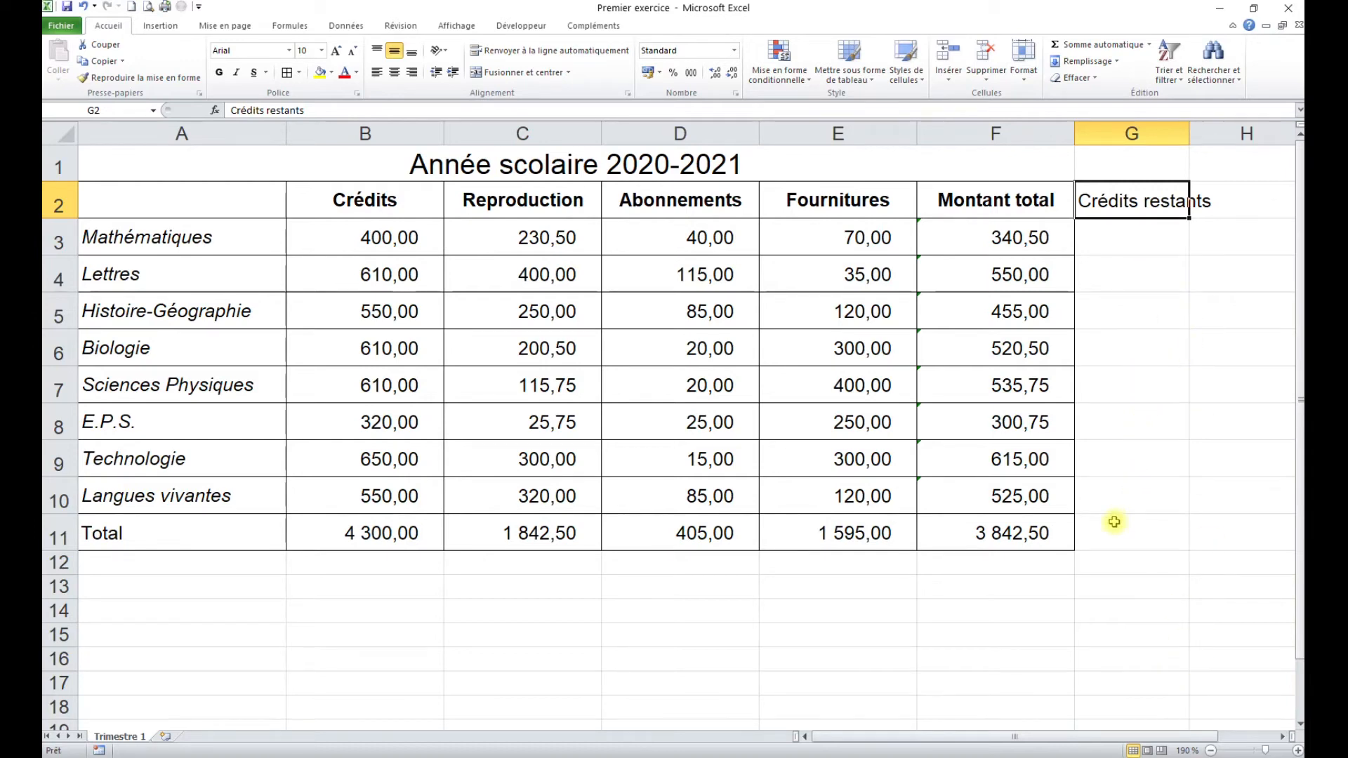
left_click(1022, 130)
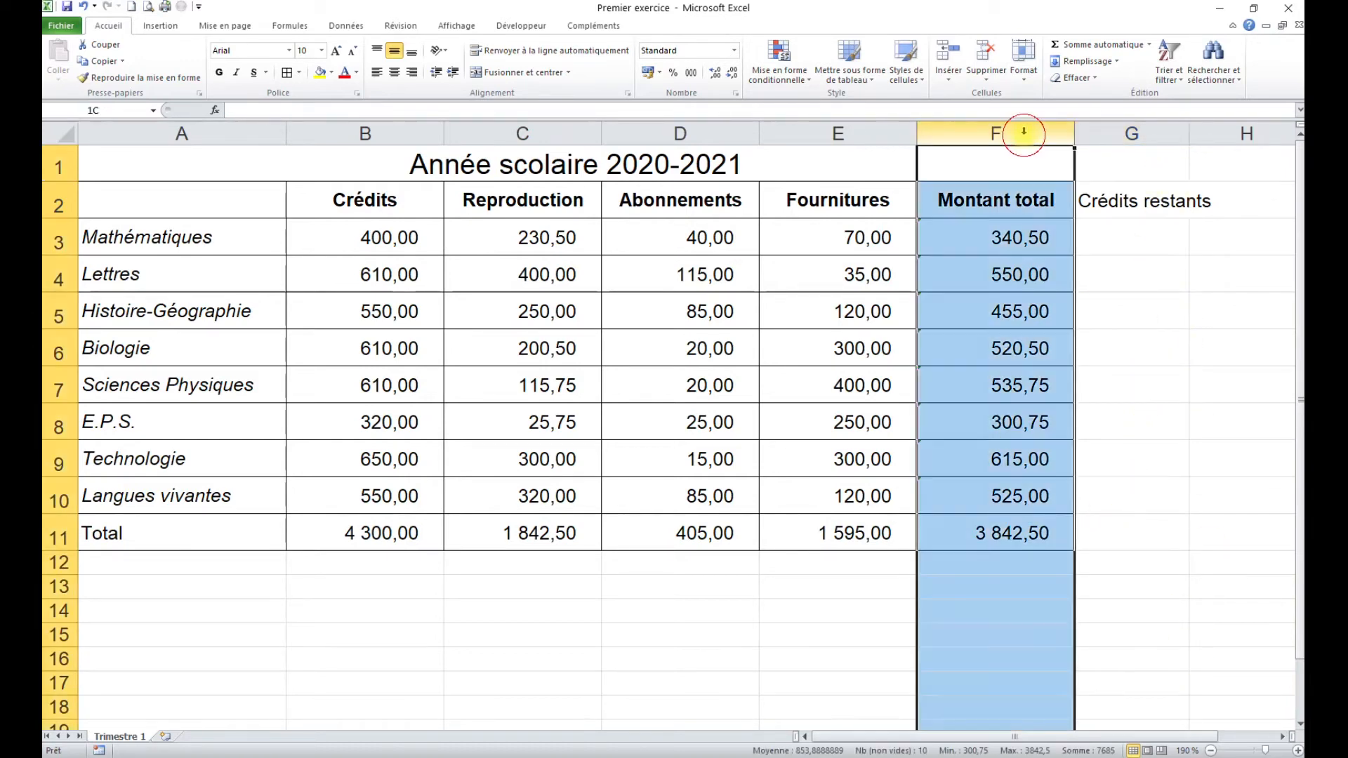
left_click(162, 83)
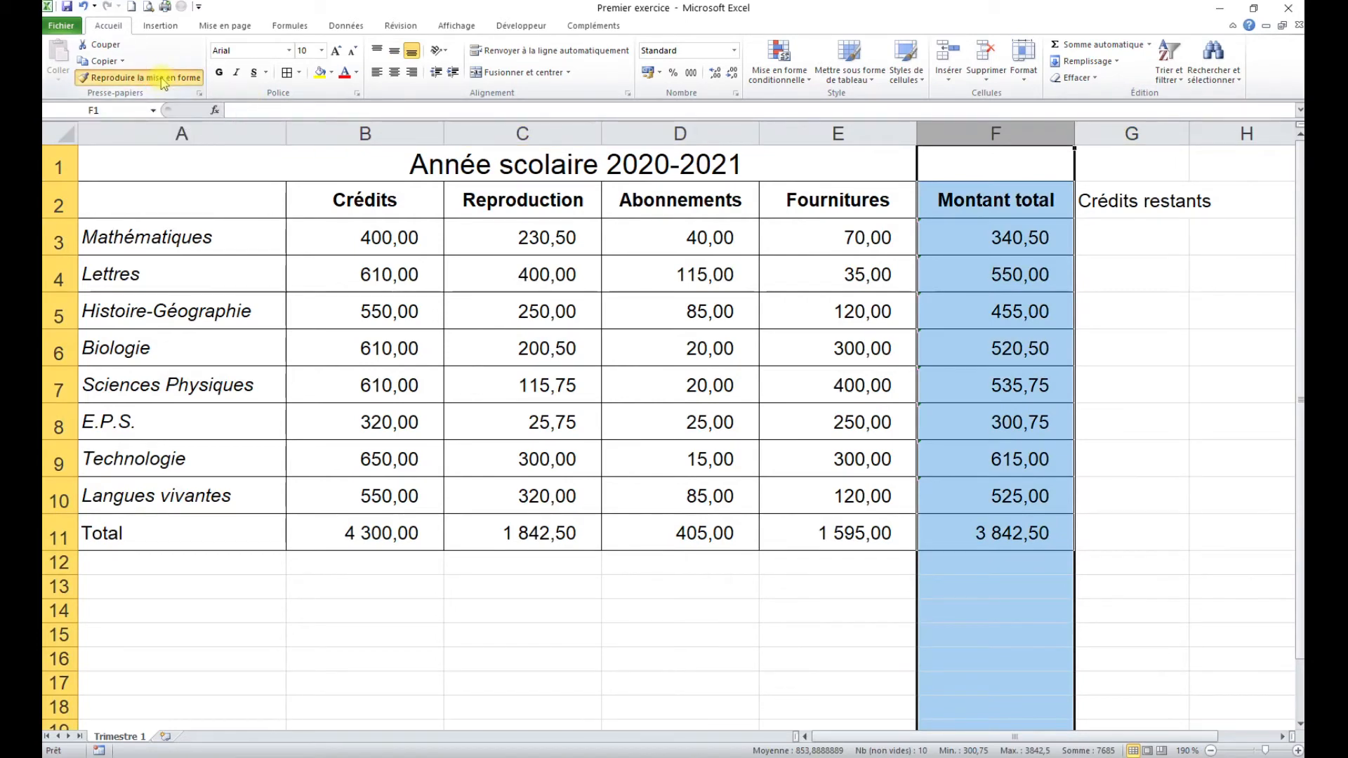
left_click(1123, 133)
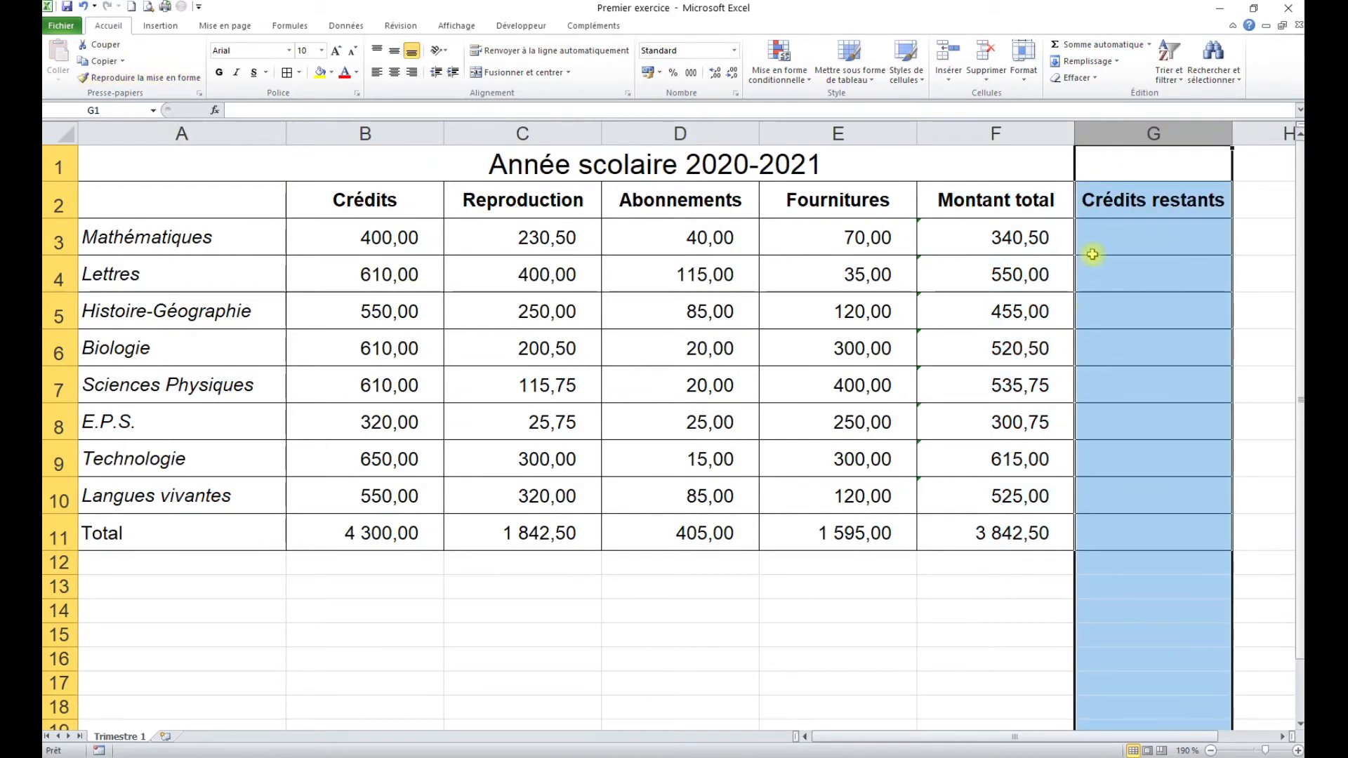
Step: Examine the Montant total formulas, the error-check options flagged on F3, and the Mathématiques cells in B3:E3
left_click(949, 231)
left_click(960, 300)
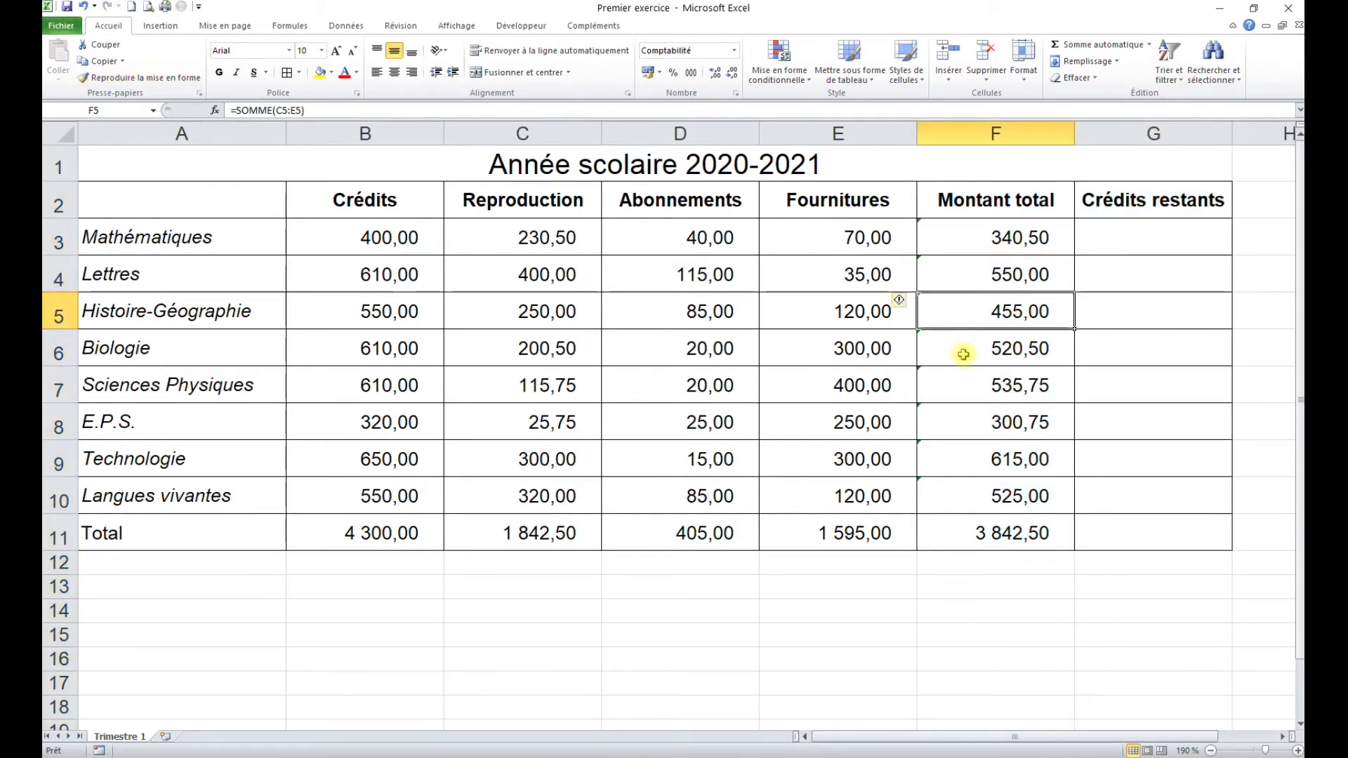
left_click(963, 354)
left_click(963, 411)
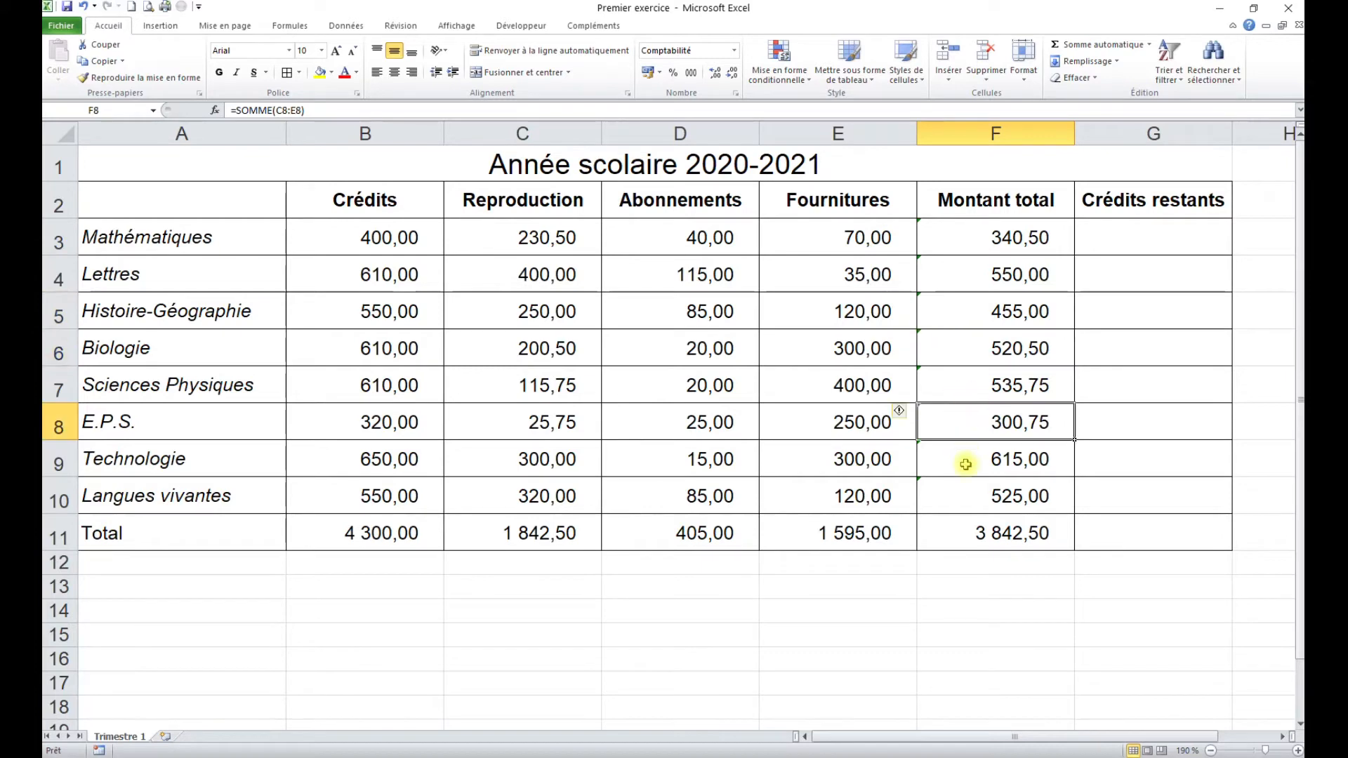
left_click(967, 460)
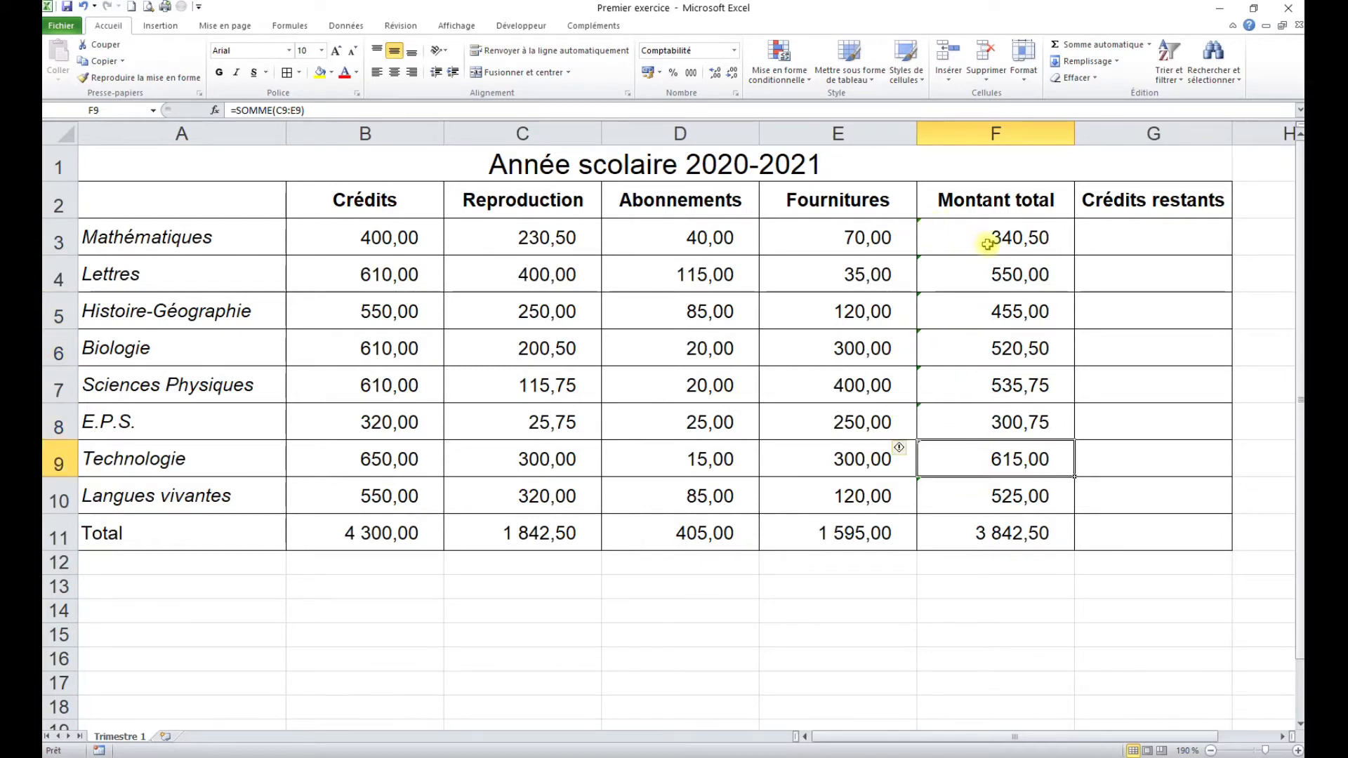
left_click(365, 239)
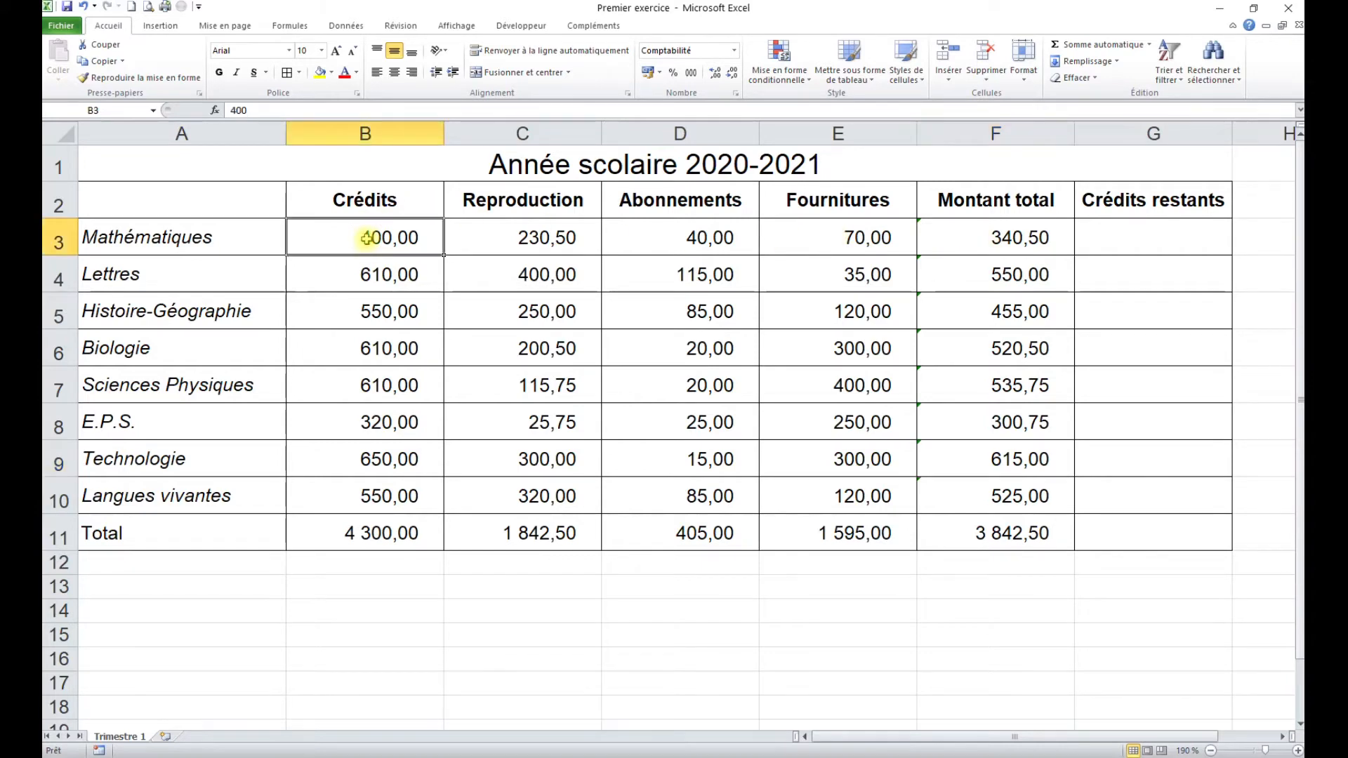
left_click(1024, 240)
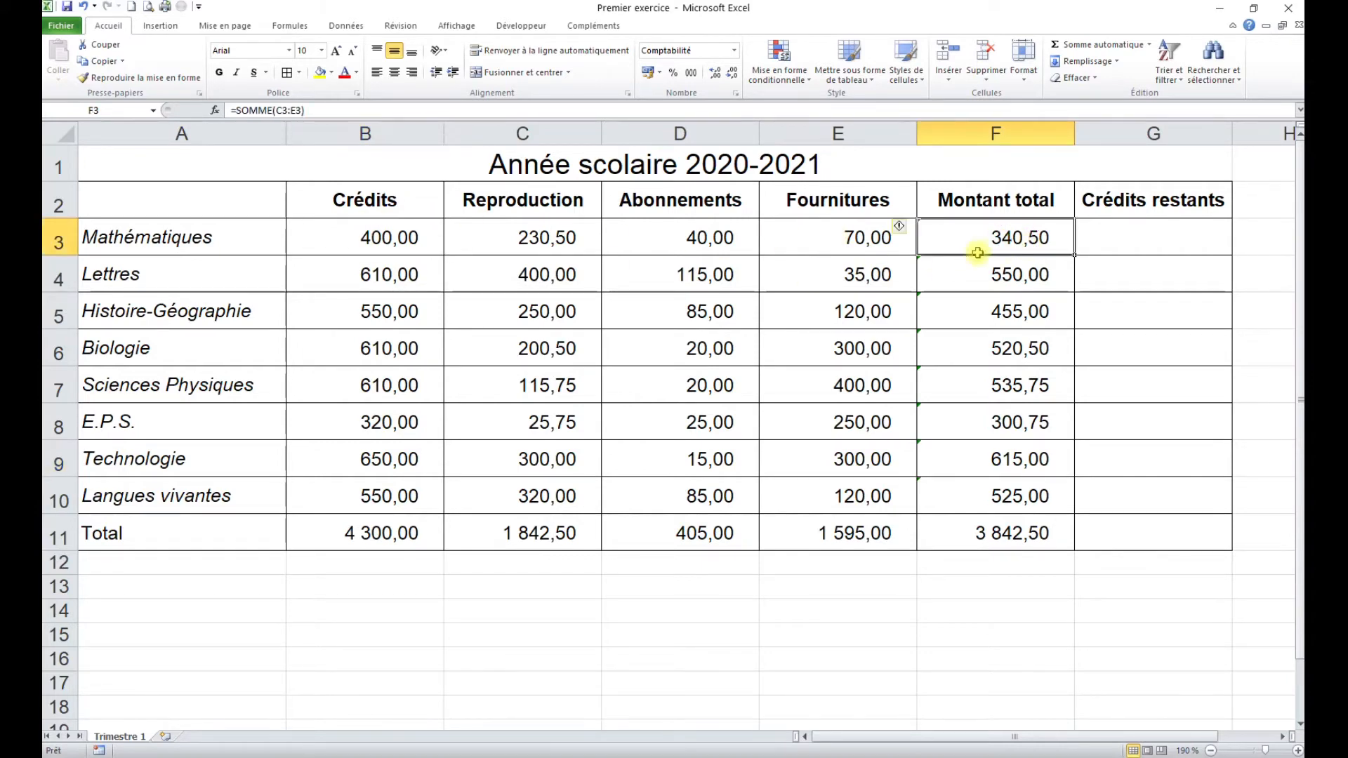
left_click(911, 232)
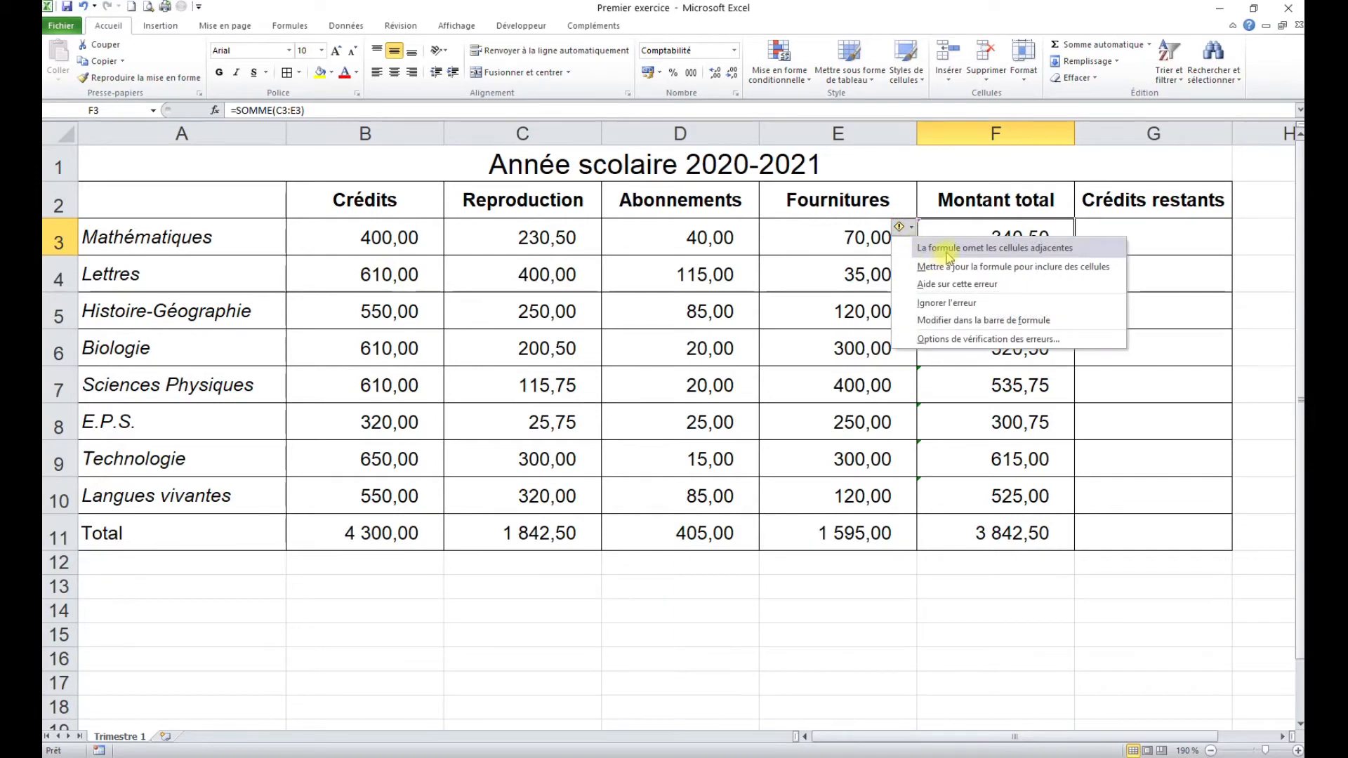
left_click(1000, 238)
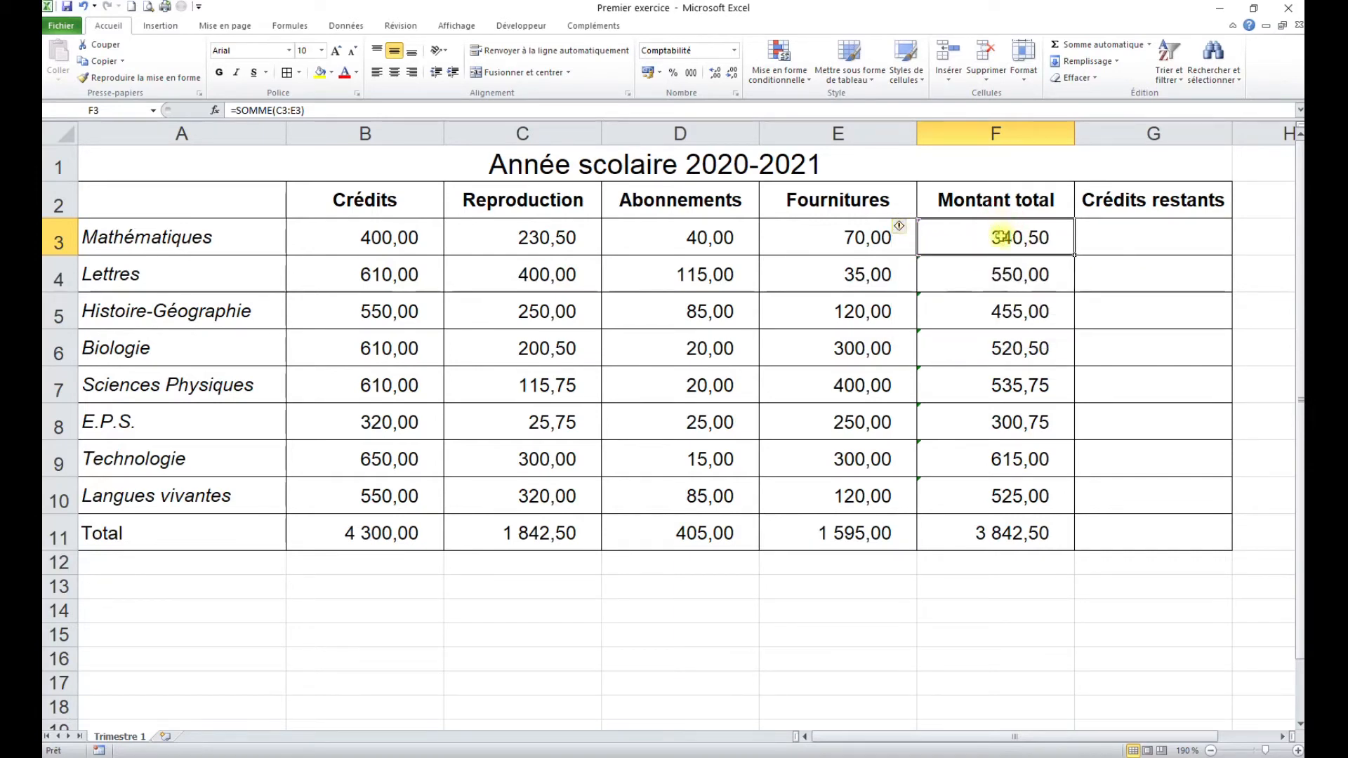
left_click(394, 234)
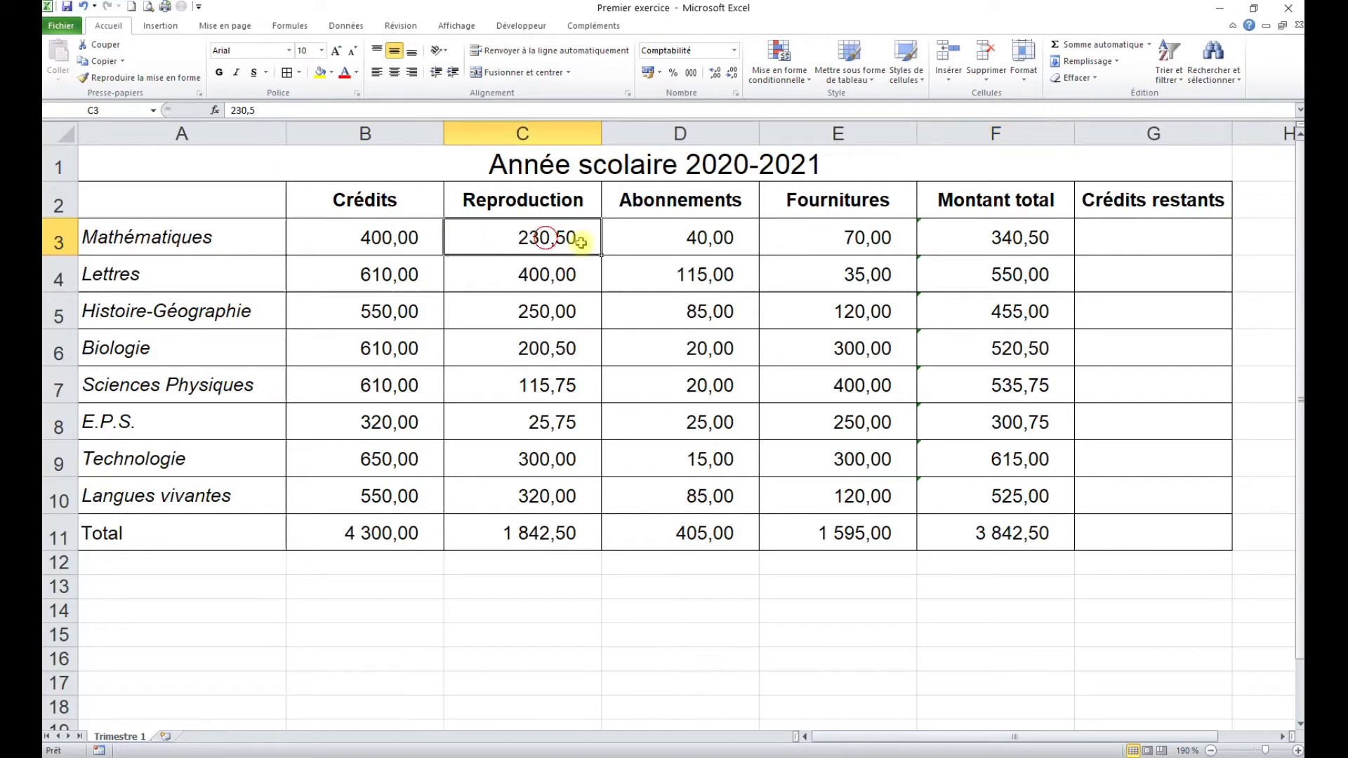
left_click_drag(556, 234, 819, 248)
left_click(1025, 242)
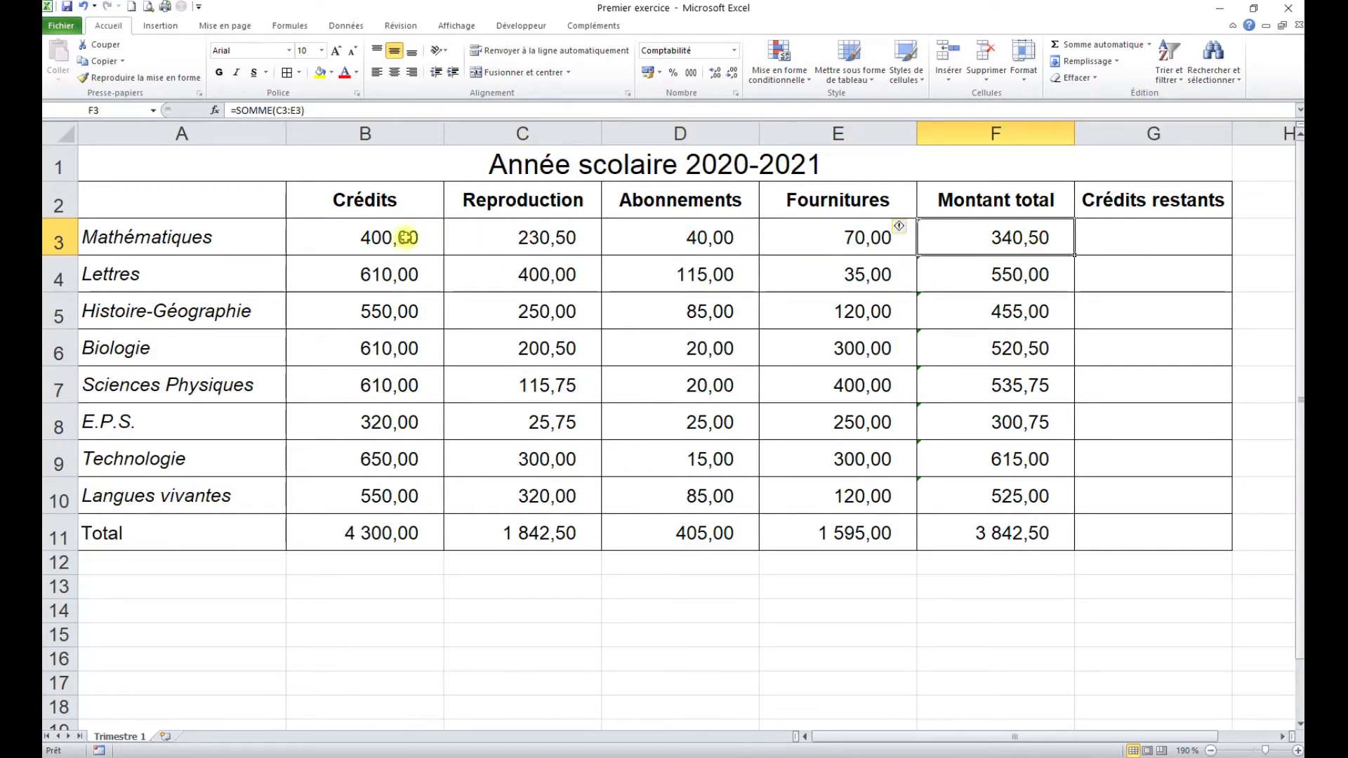
Step: Enter the formula =B3-F3 in G3 to calculate the remaining credits for Mathématiques
left_click(1162, 241)
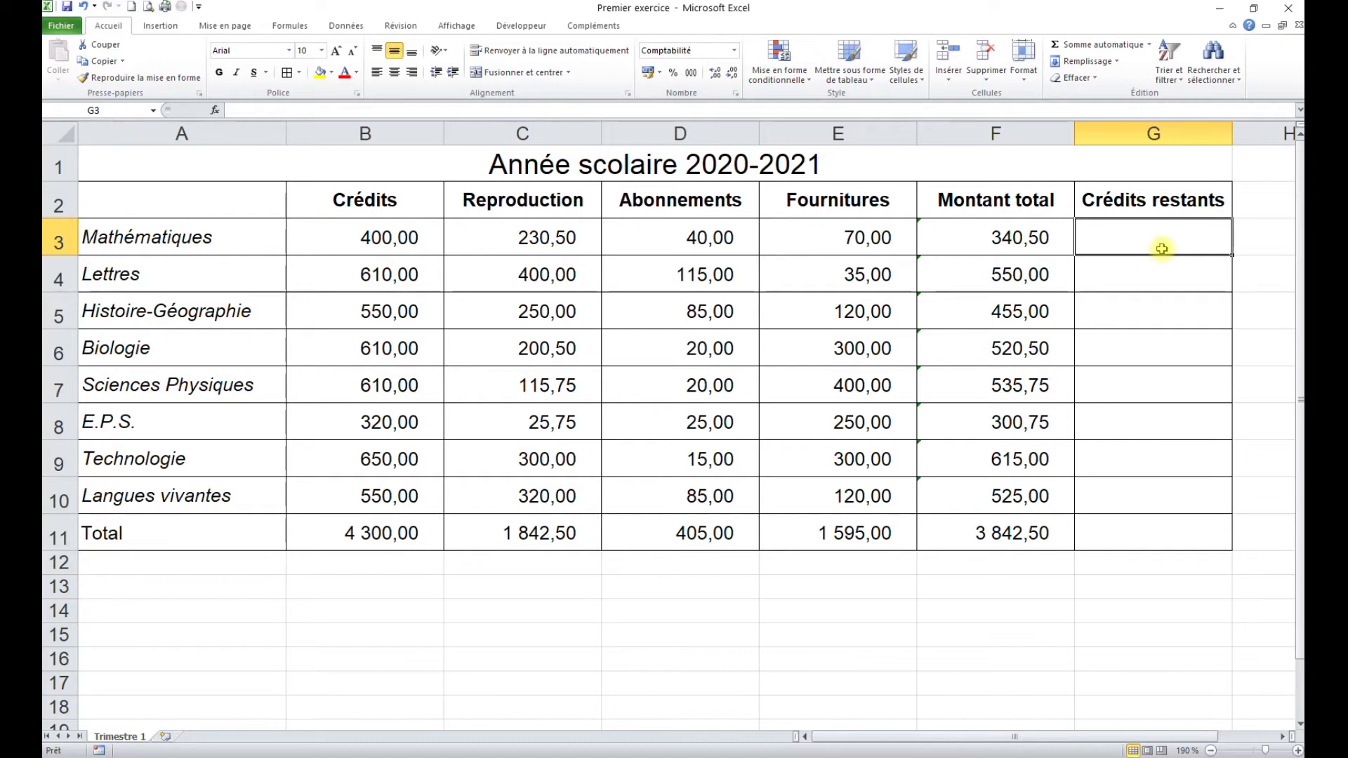
type("=")
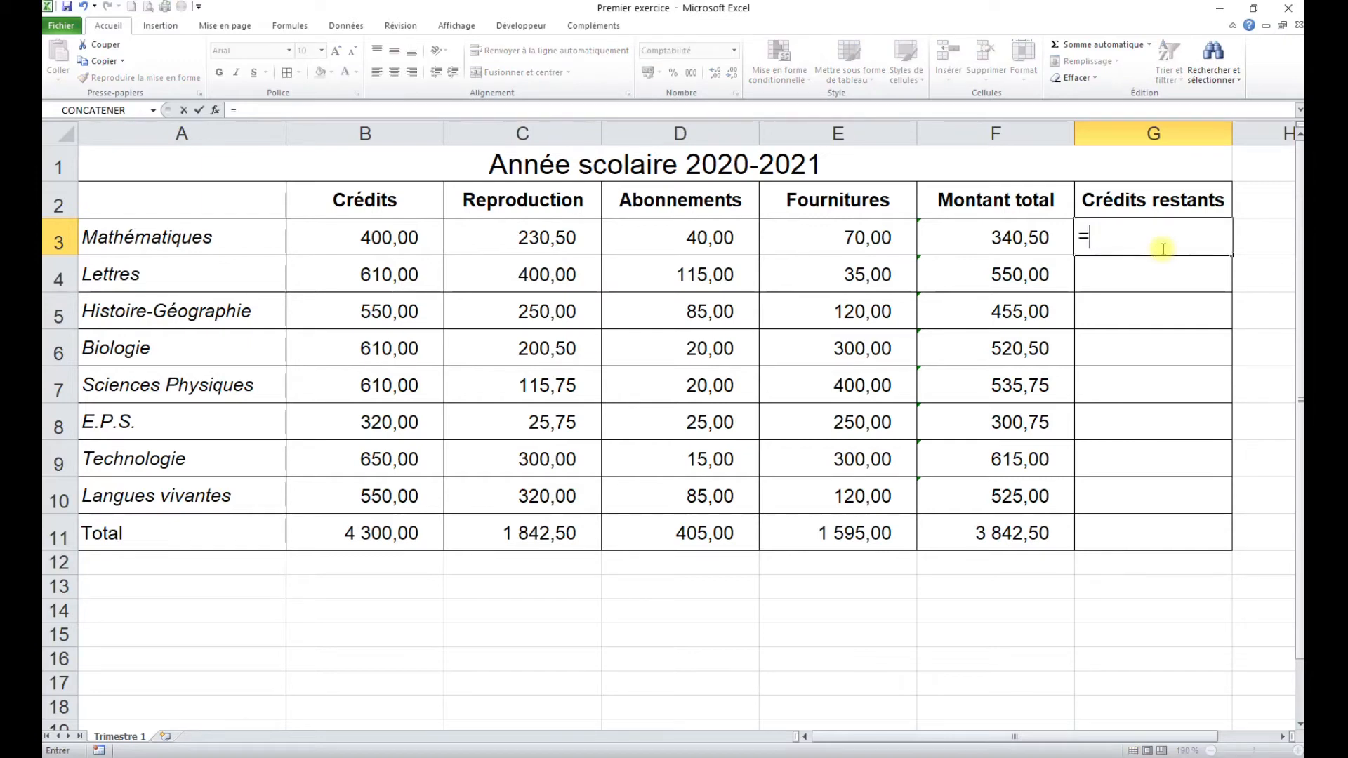
left_click(377, 239)
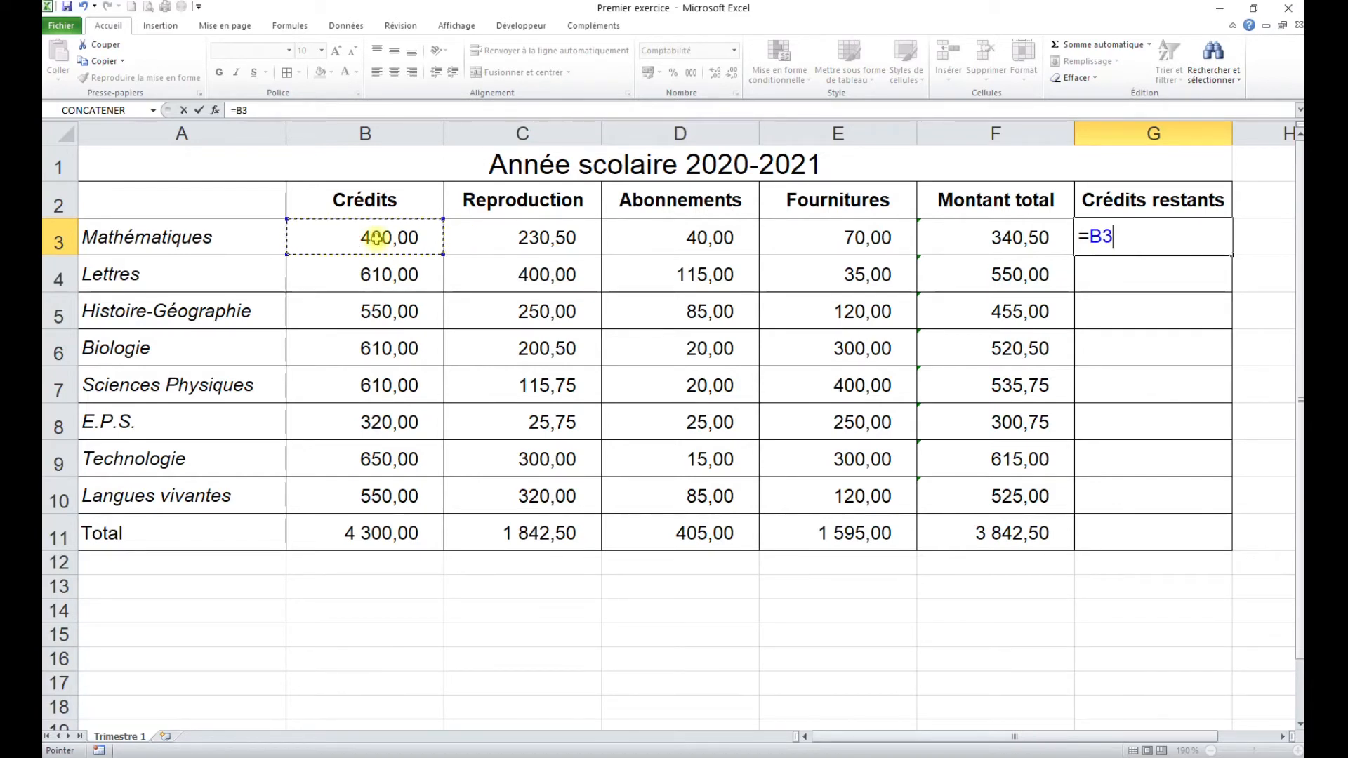
type("-")
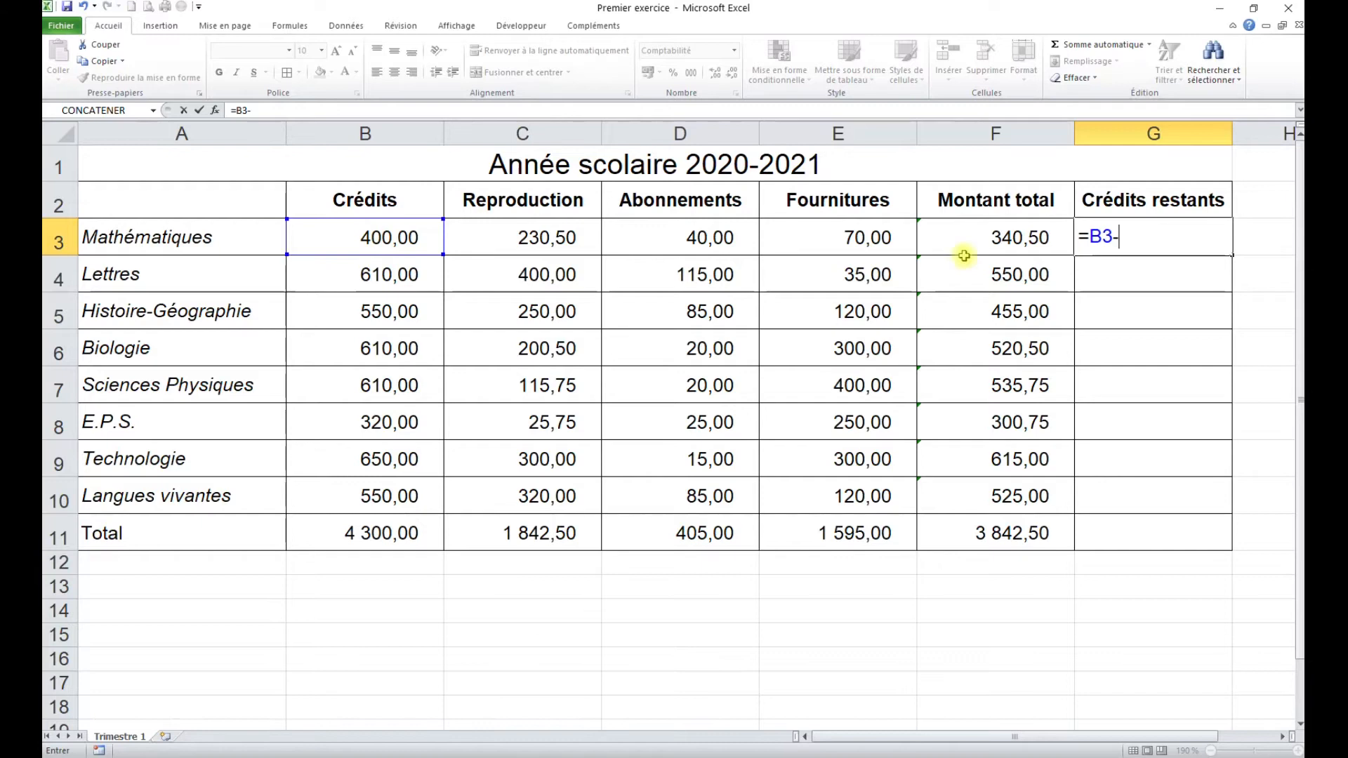
left_click(1015, 241)
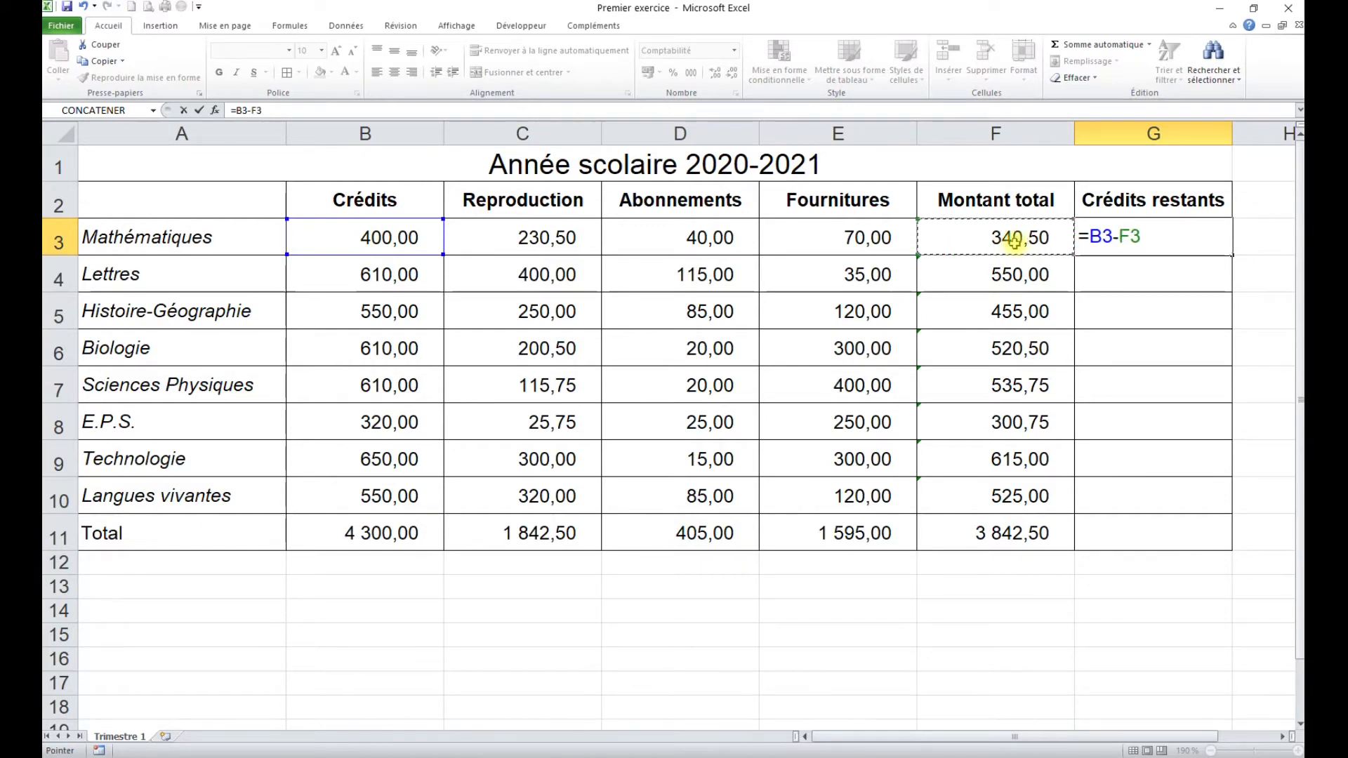
key("Return")
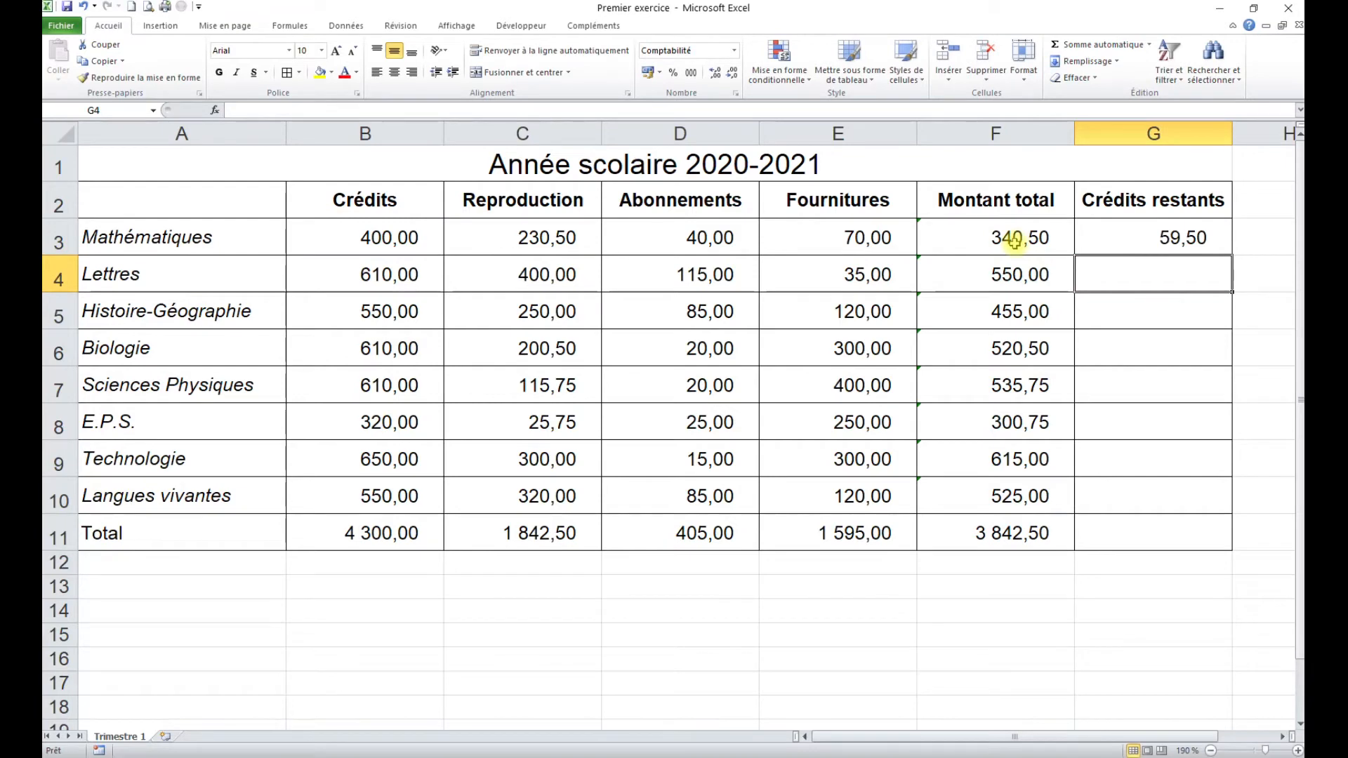
Step: Fill the Crédits restants formula from G3 down through the Total row, G11
left_click(1179, 239)
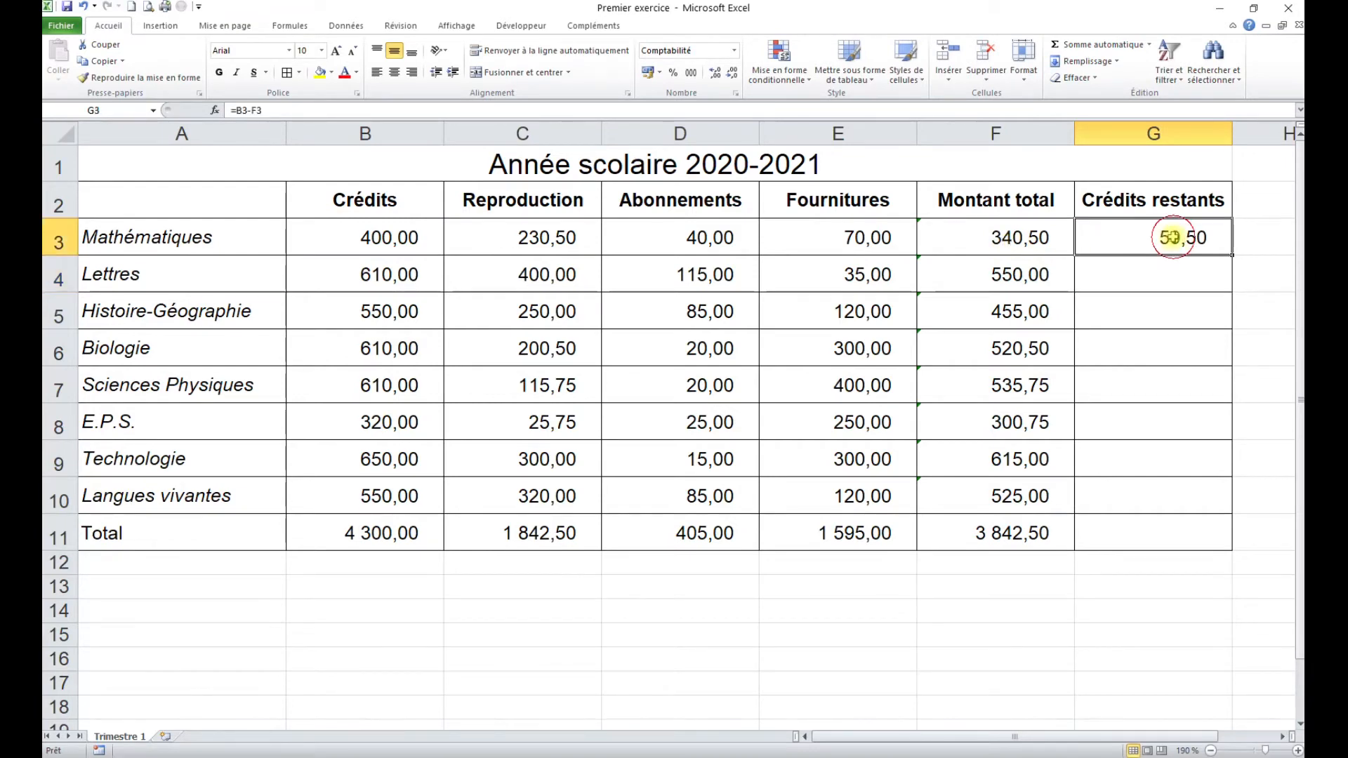
left_click_drag(1232, 257, 1207, 547)
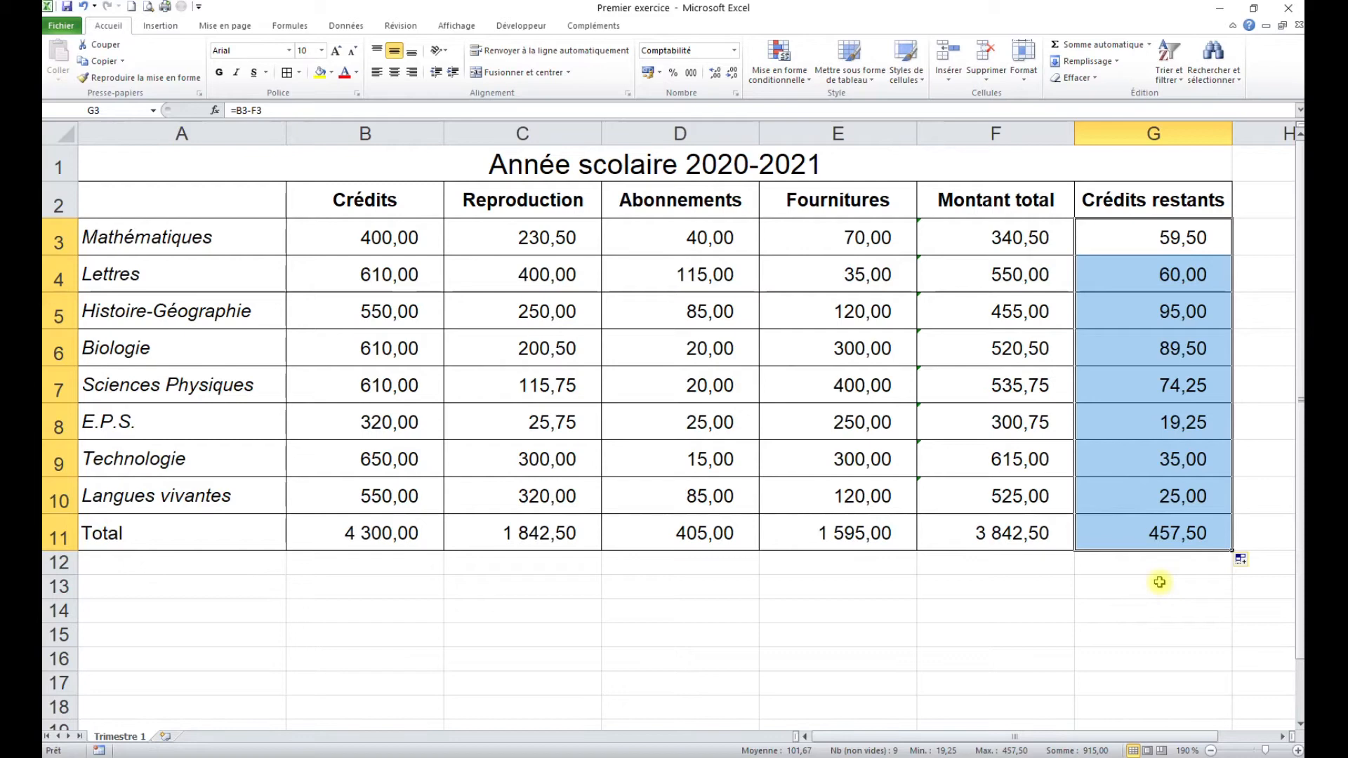
key("F9")
Step: Make the Total row A11:G11 and the Crédits restants values in G3:G10 bold
left_click_drag(129, 531, 1173, 531)
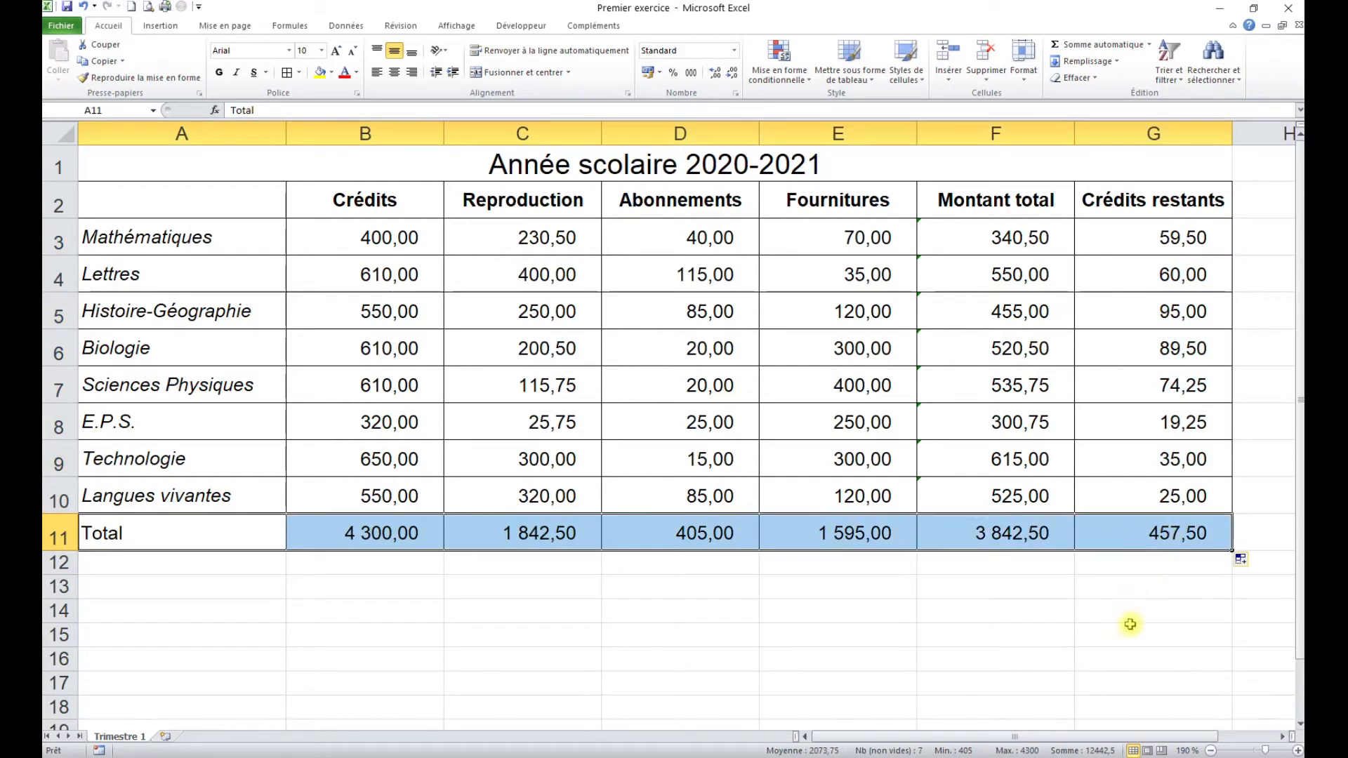
left_click_drag(1158, 237, 1176, 493)
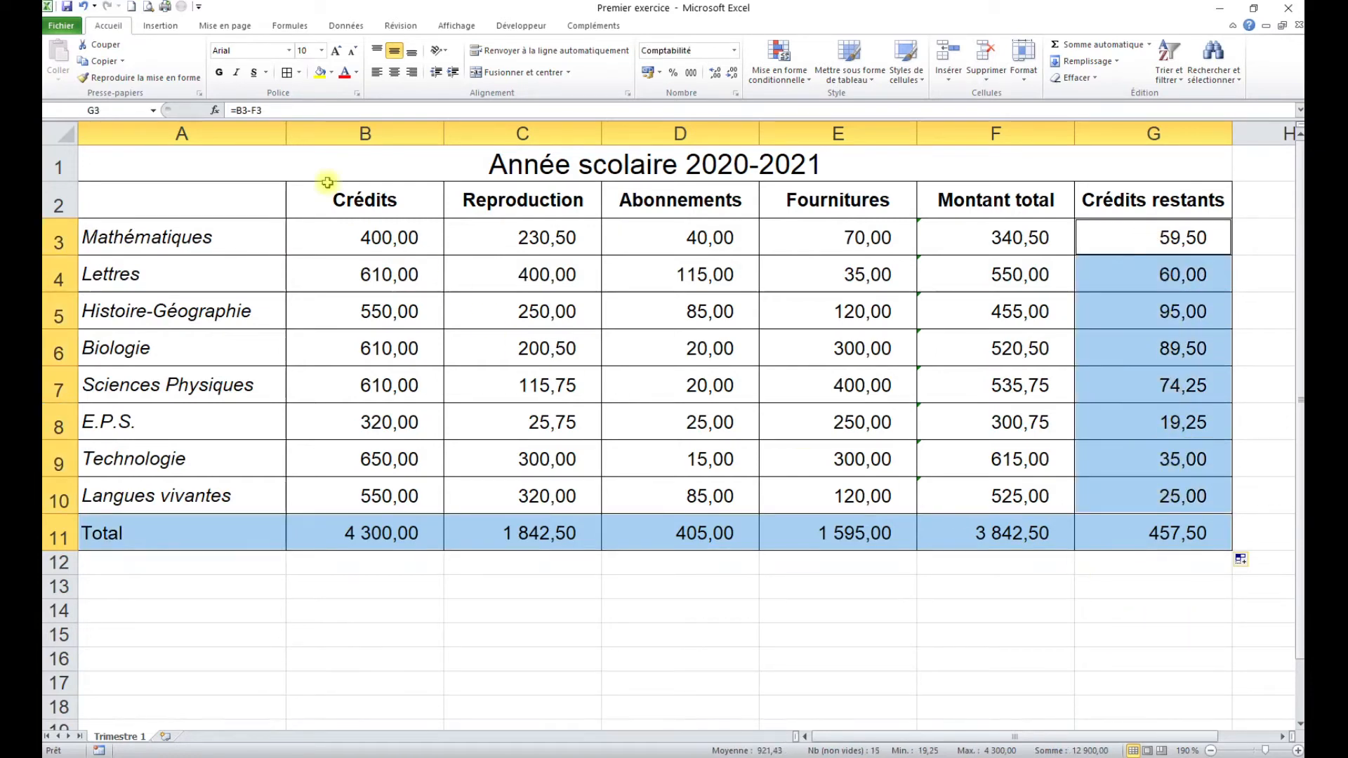
left_click(219, 73)
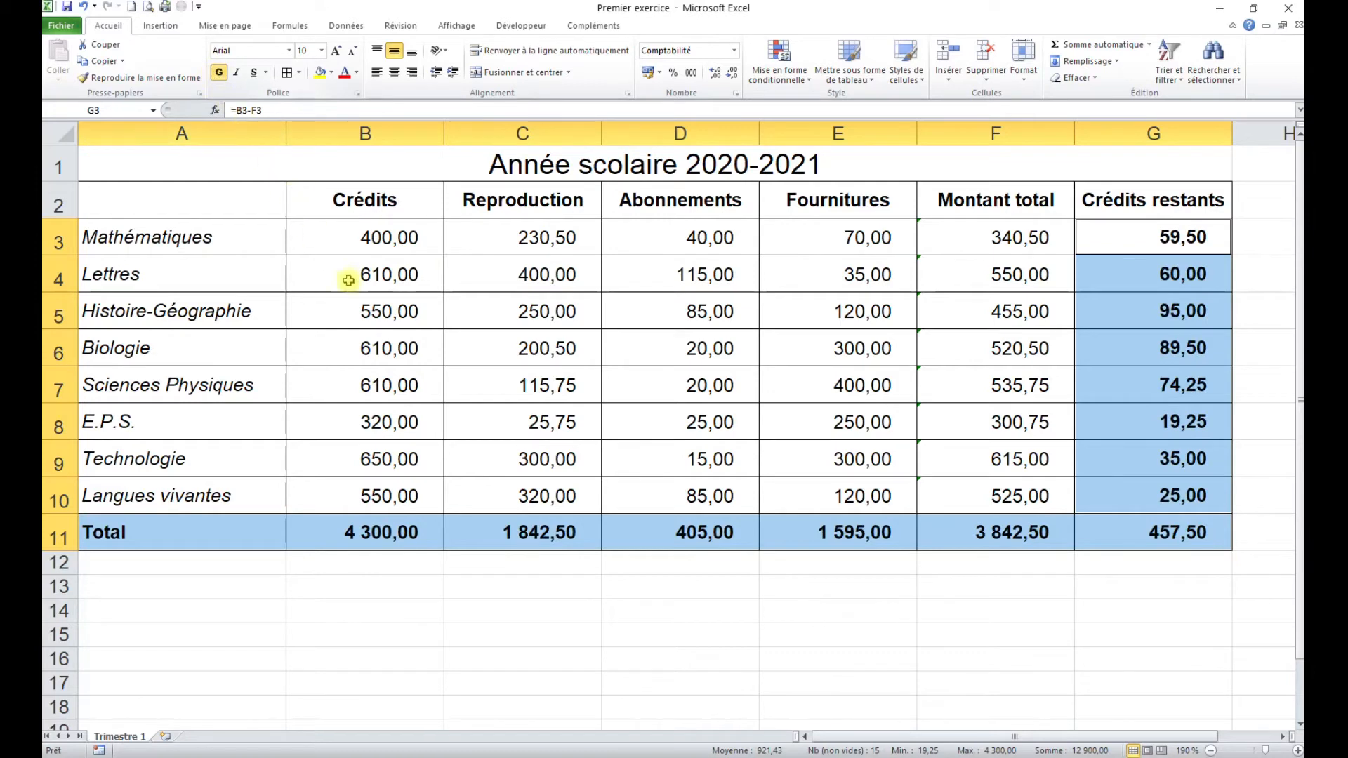
left_click(517, 382)
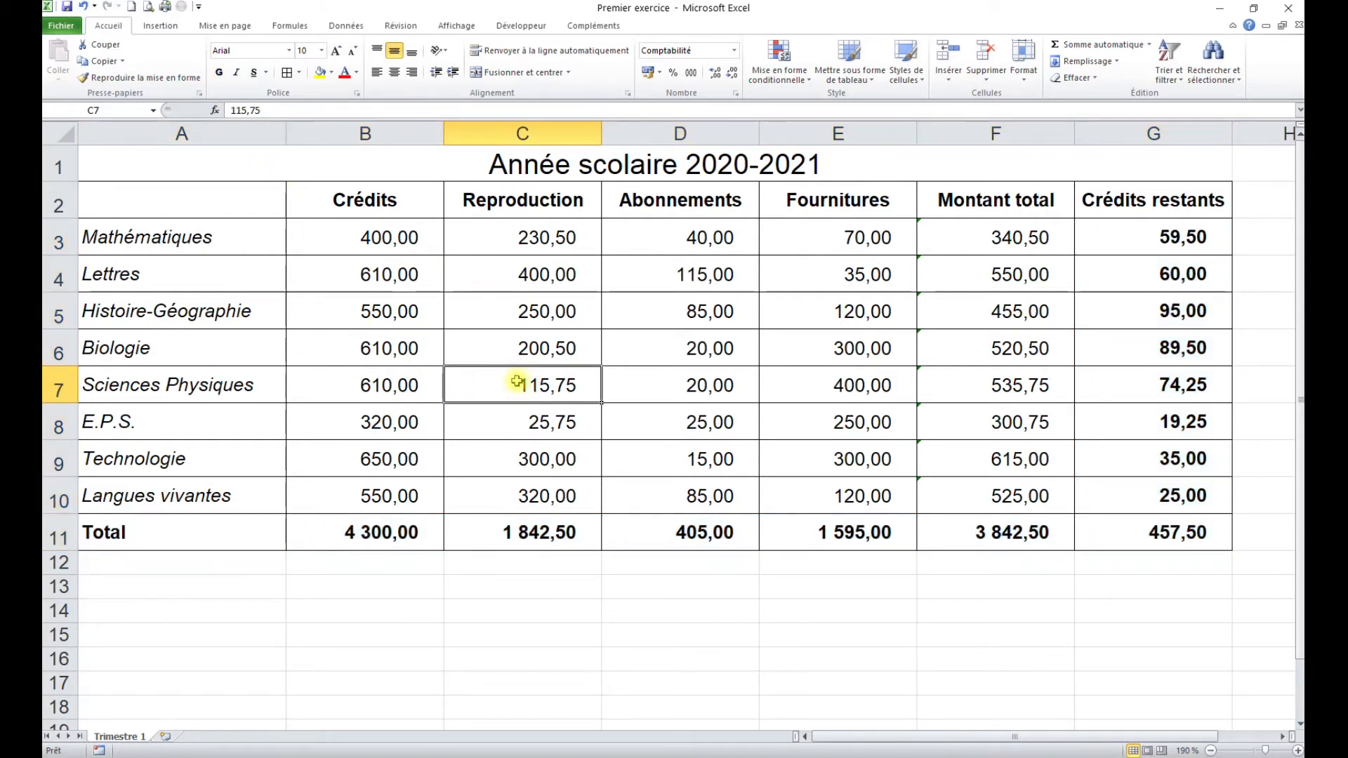
Step: Fill the Crédits cells B3:B11 with a light orange theme colour
left_click_drag(361, 232, 366, 536)
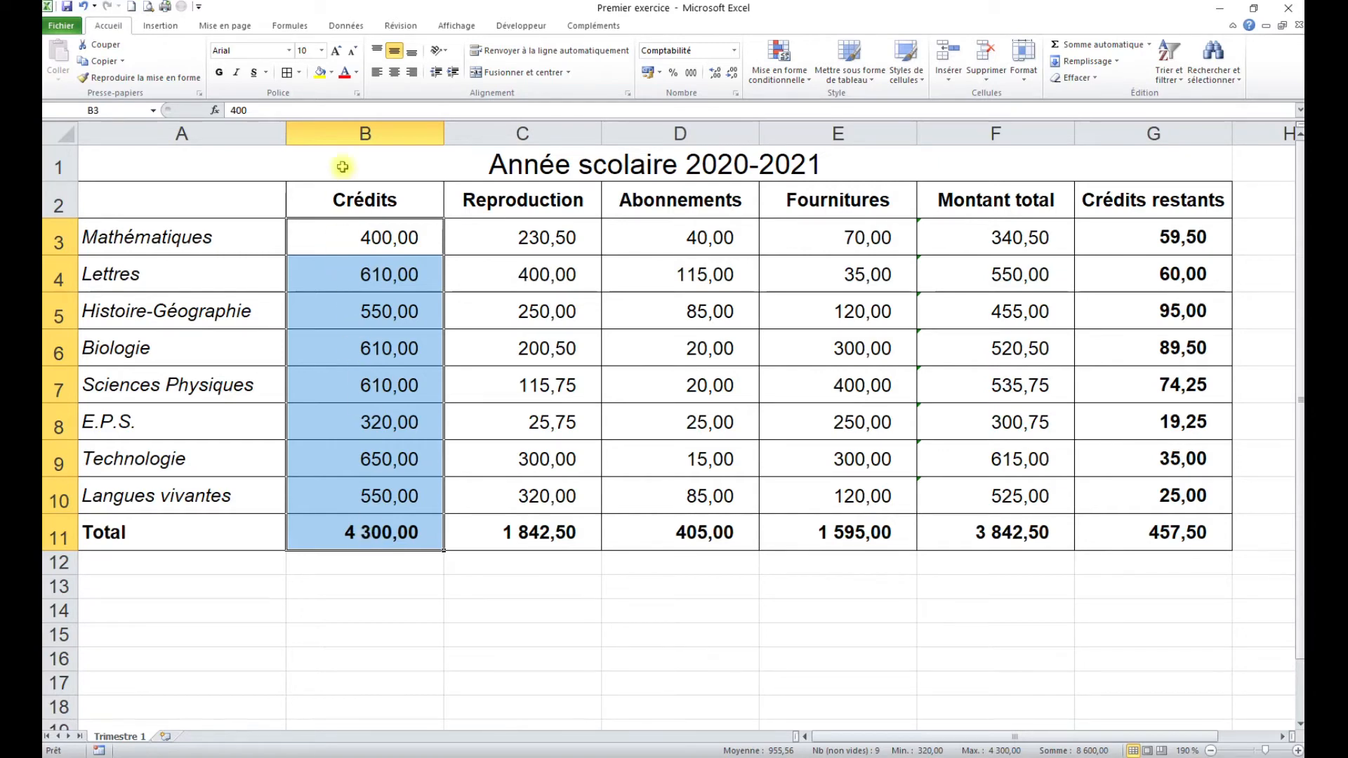
left_click(332, 73)
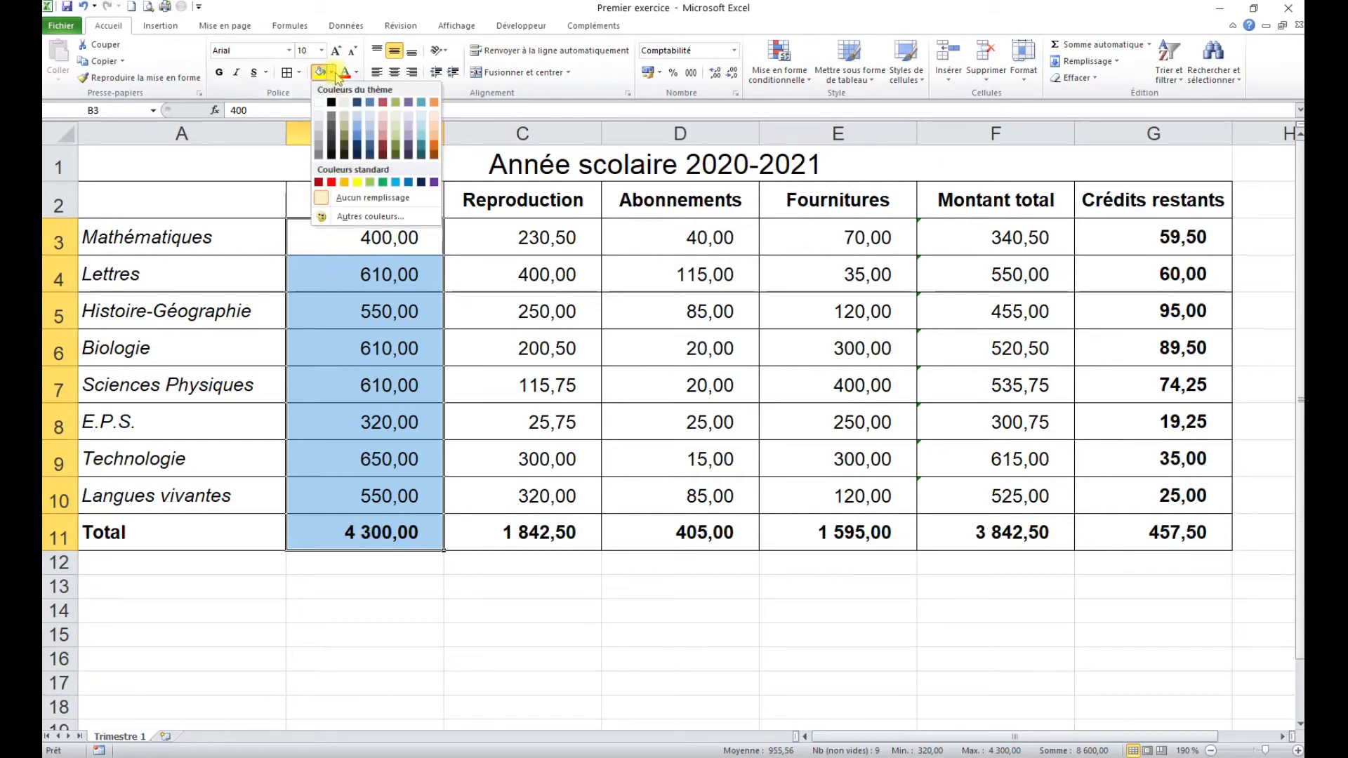
left_click(434, 124)
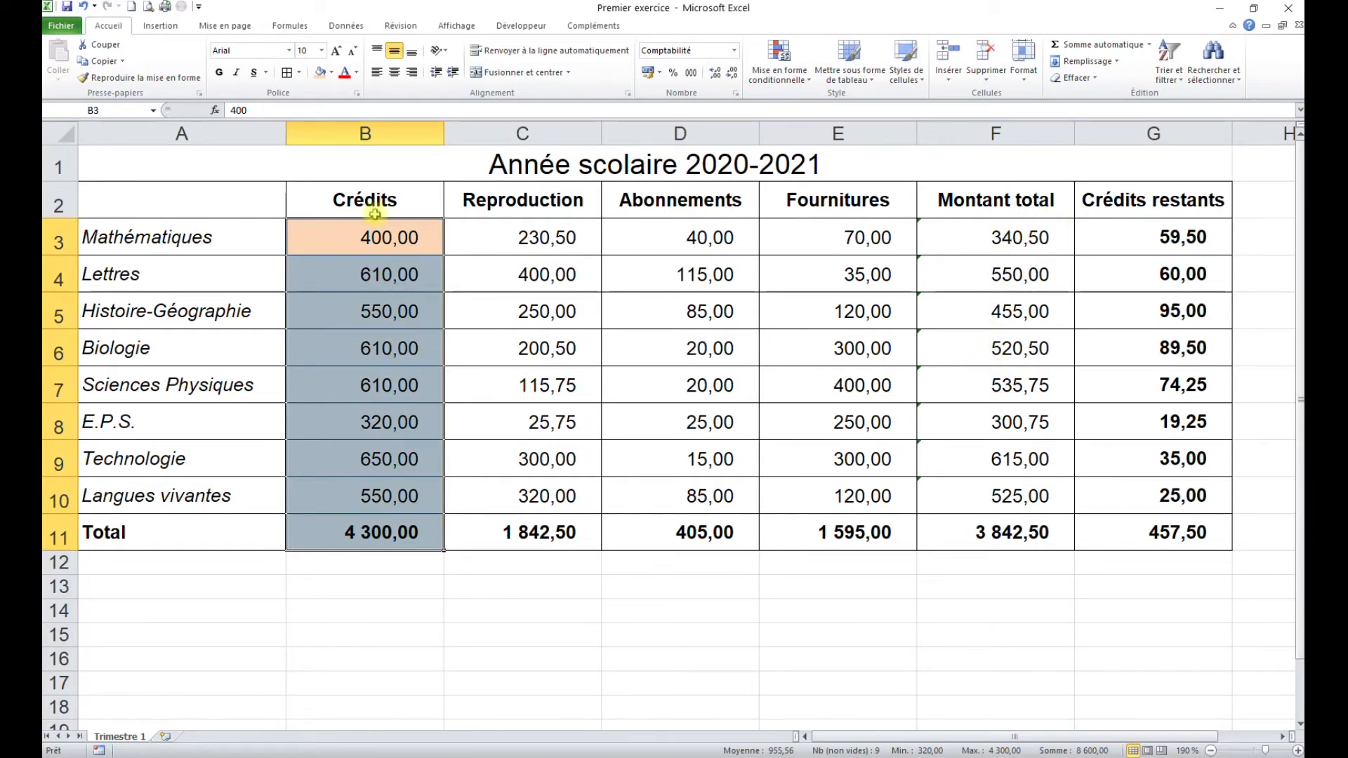
Step: Copy the formatting of the whole Crédits column B onto the Montant total column F with Format Painter
left_click(377, 131)
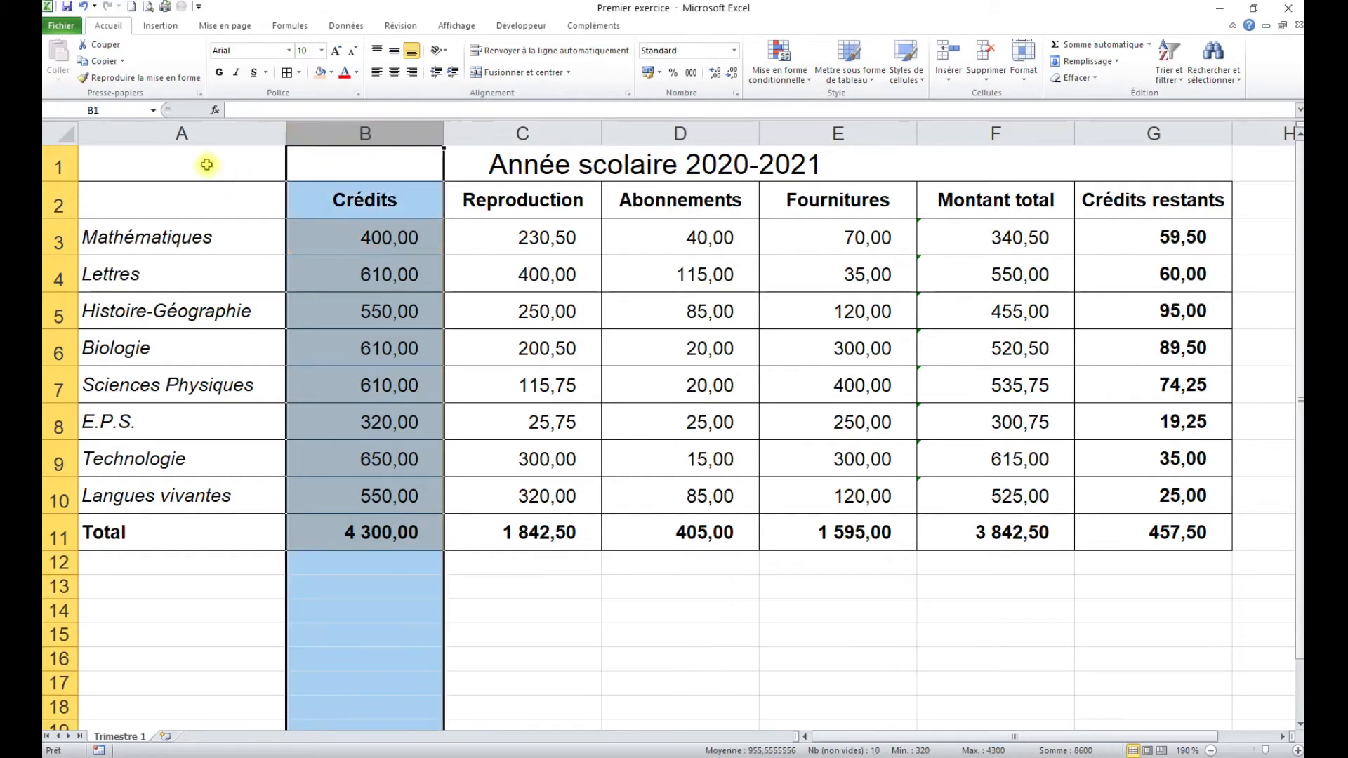
left_click(142, 78)
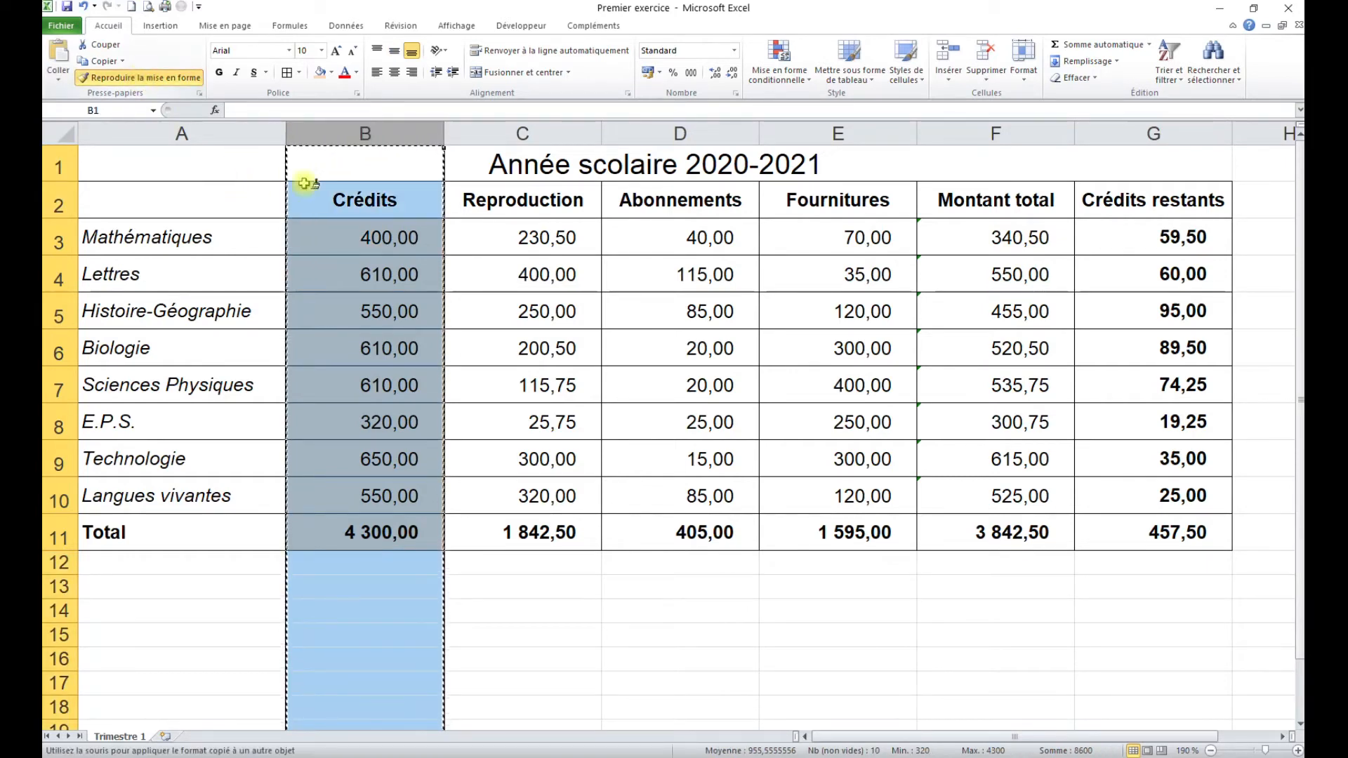
left_click(981, 128)
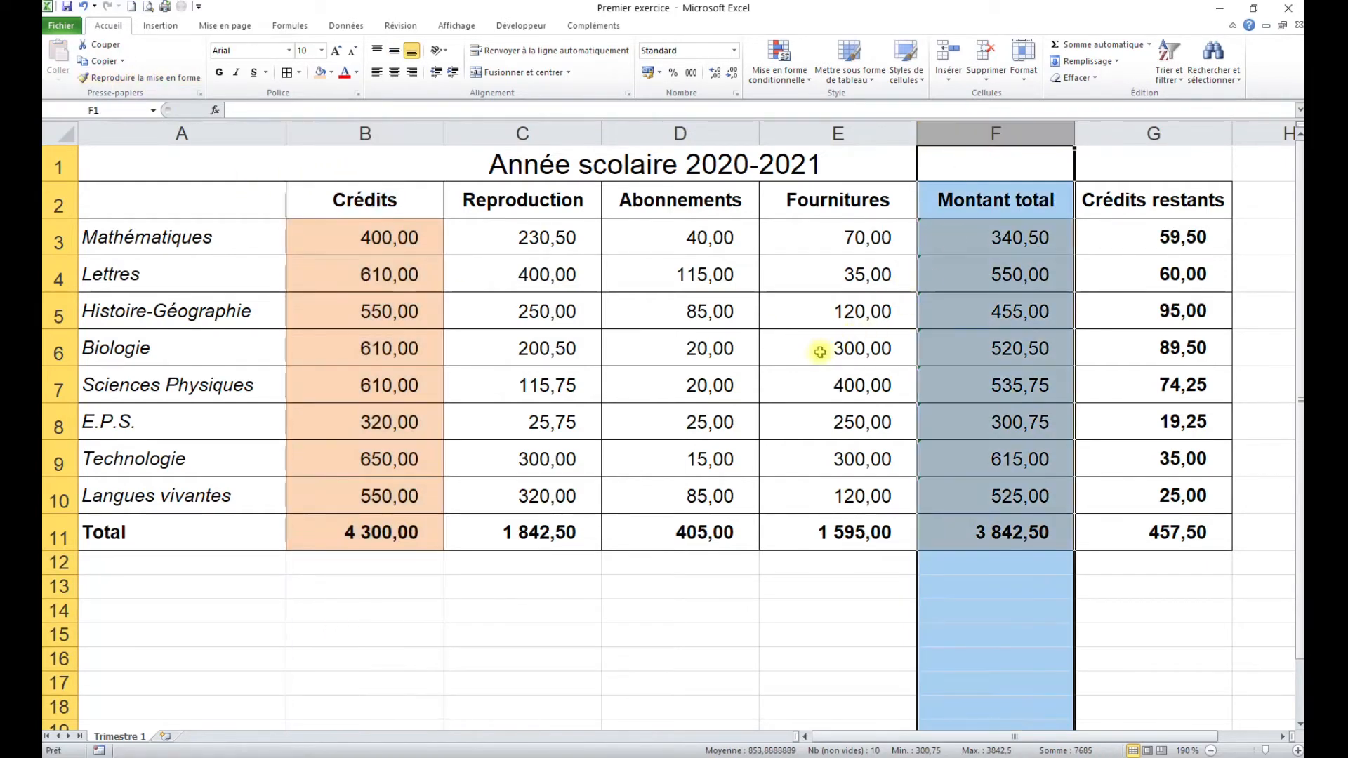
left_click(814, 351)
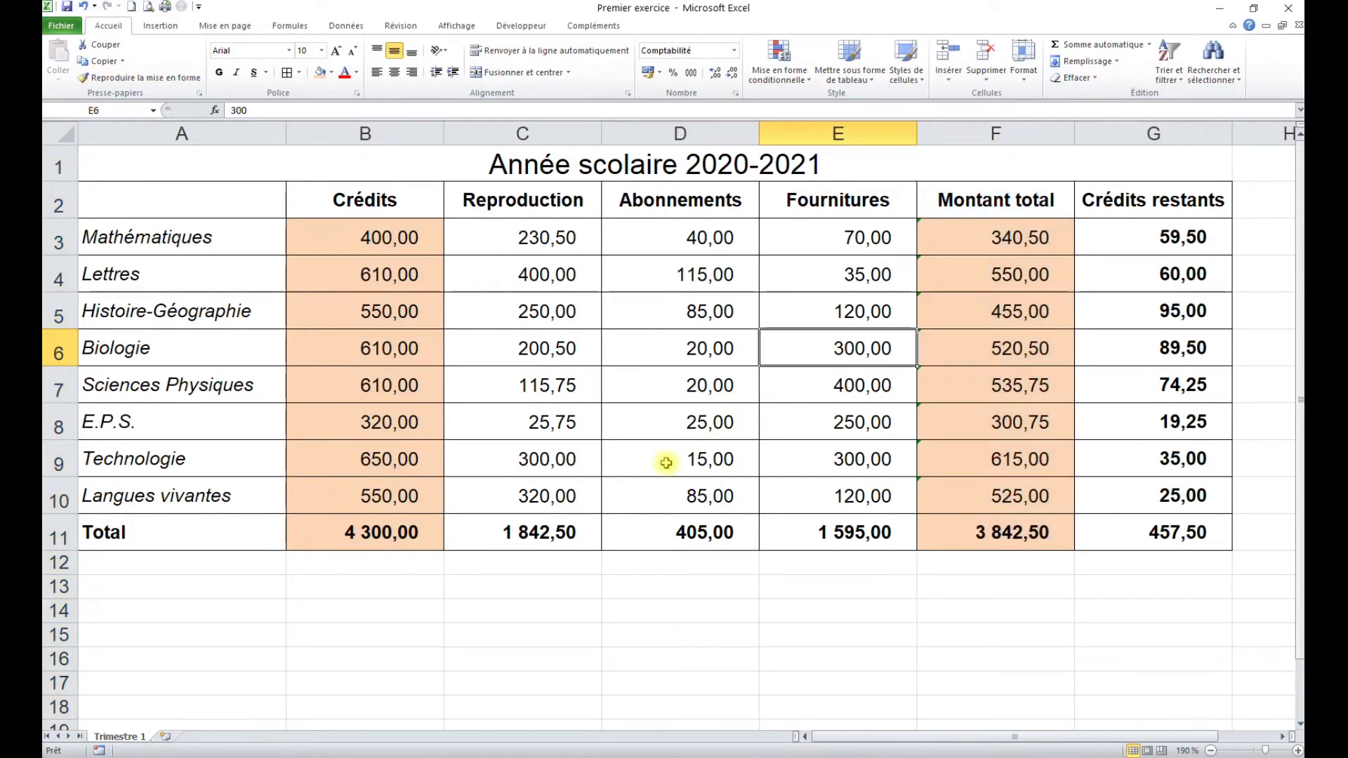
Step: Check the print preview and change the sheet's page orientation to Paysage
left_click(148, 7)
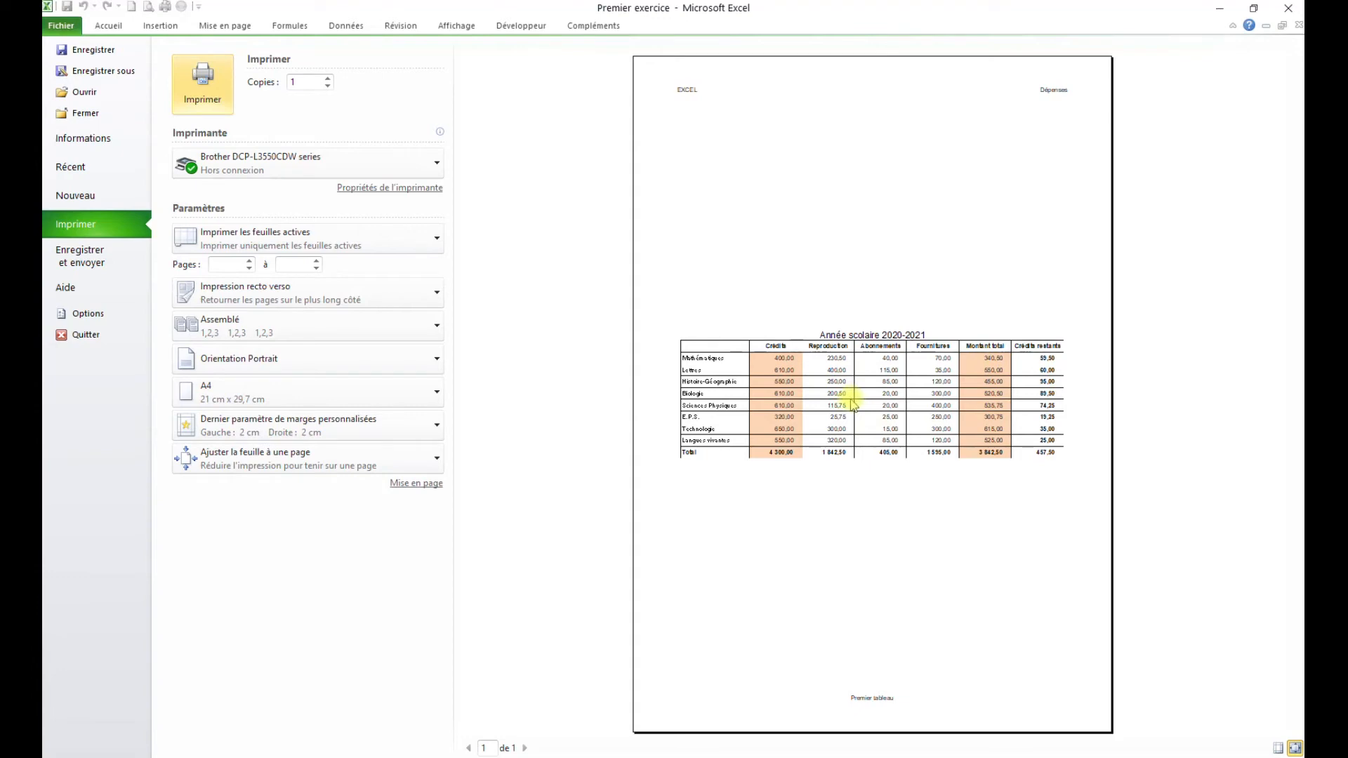
left_click(231, 29)
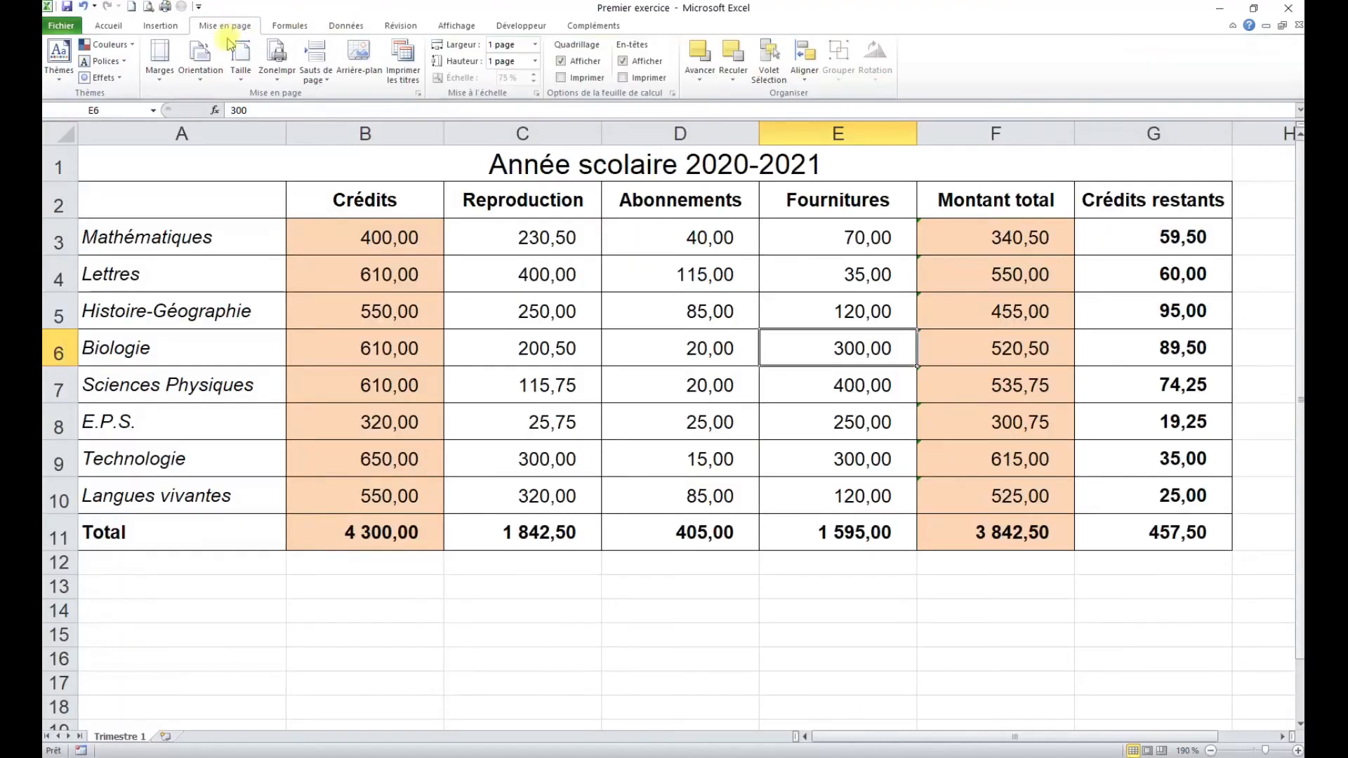
left_click(202, 70)
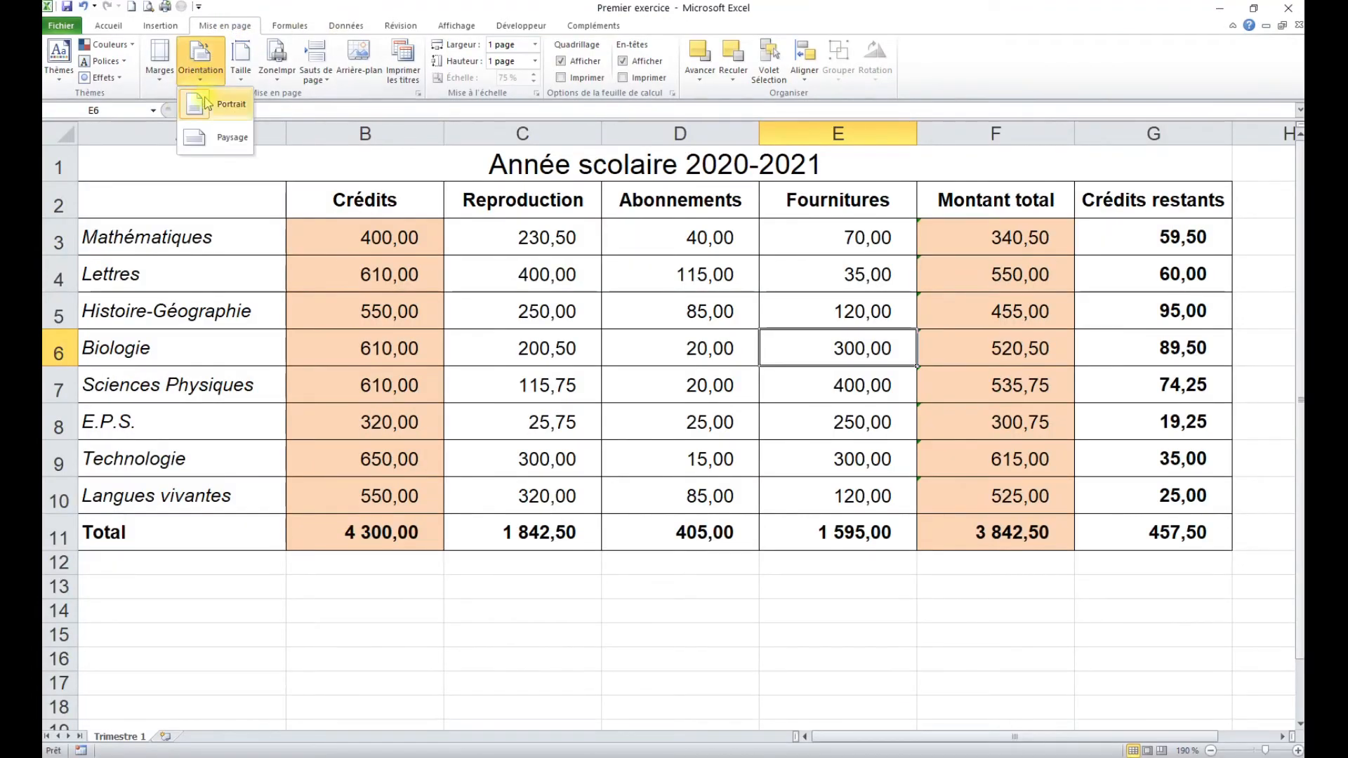
left_click(204, 139)
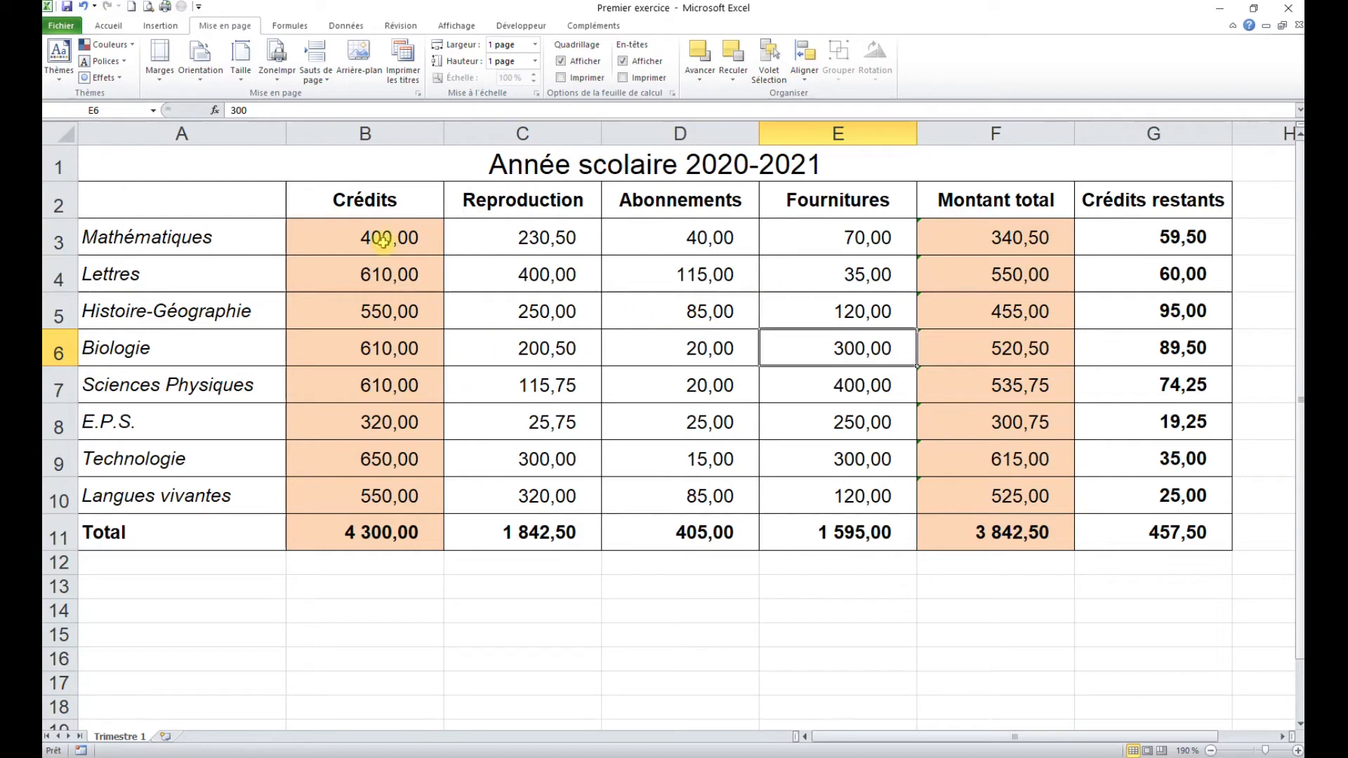
Step: Review the Page Setup orientation and scaling options and the print preview of the landscape sheet
left_click(419, 93)
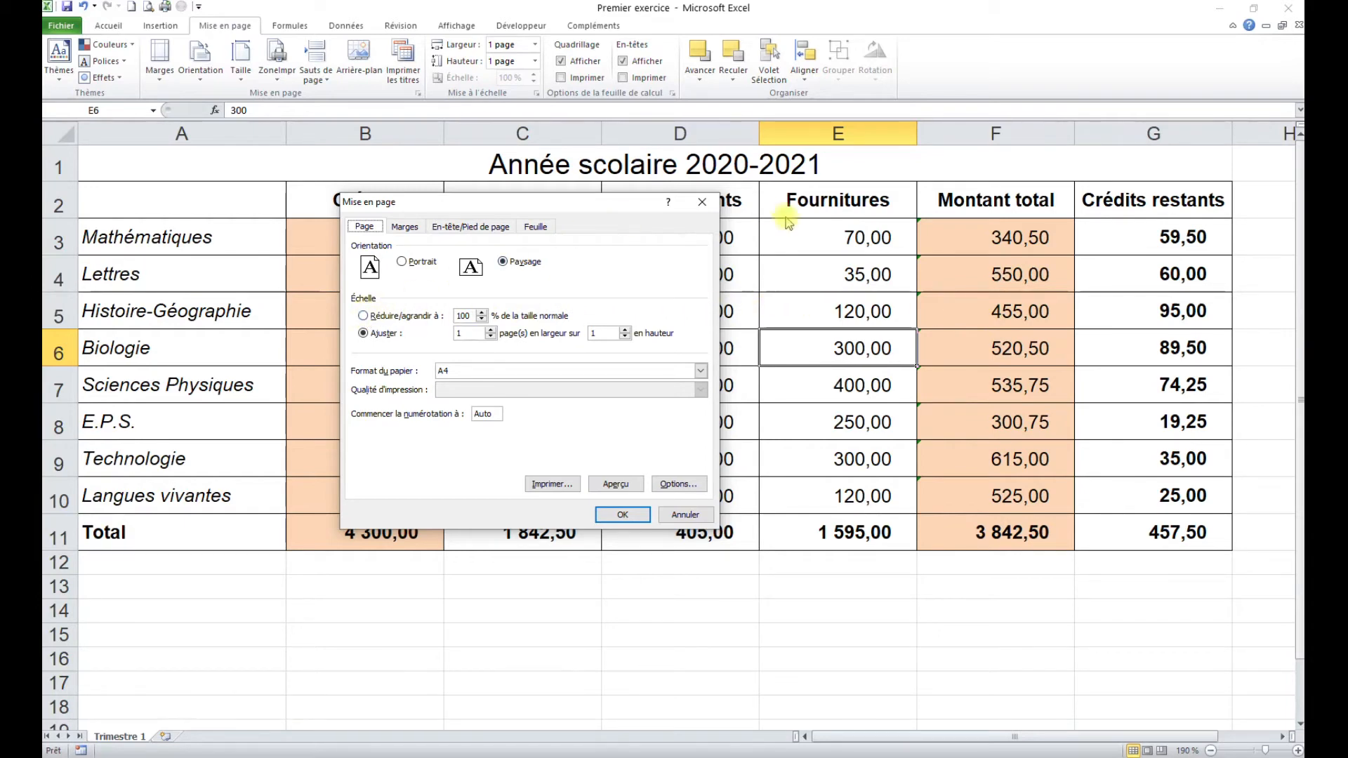
left_click(622, 515)
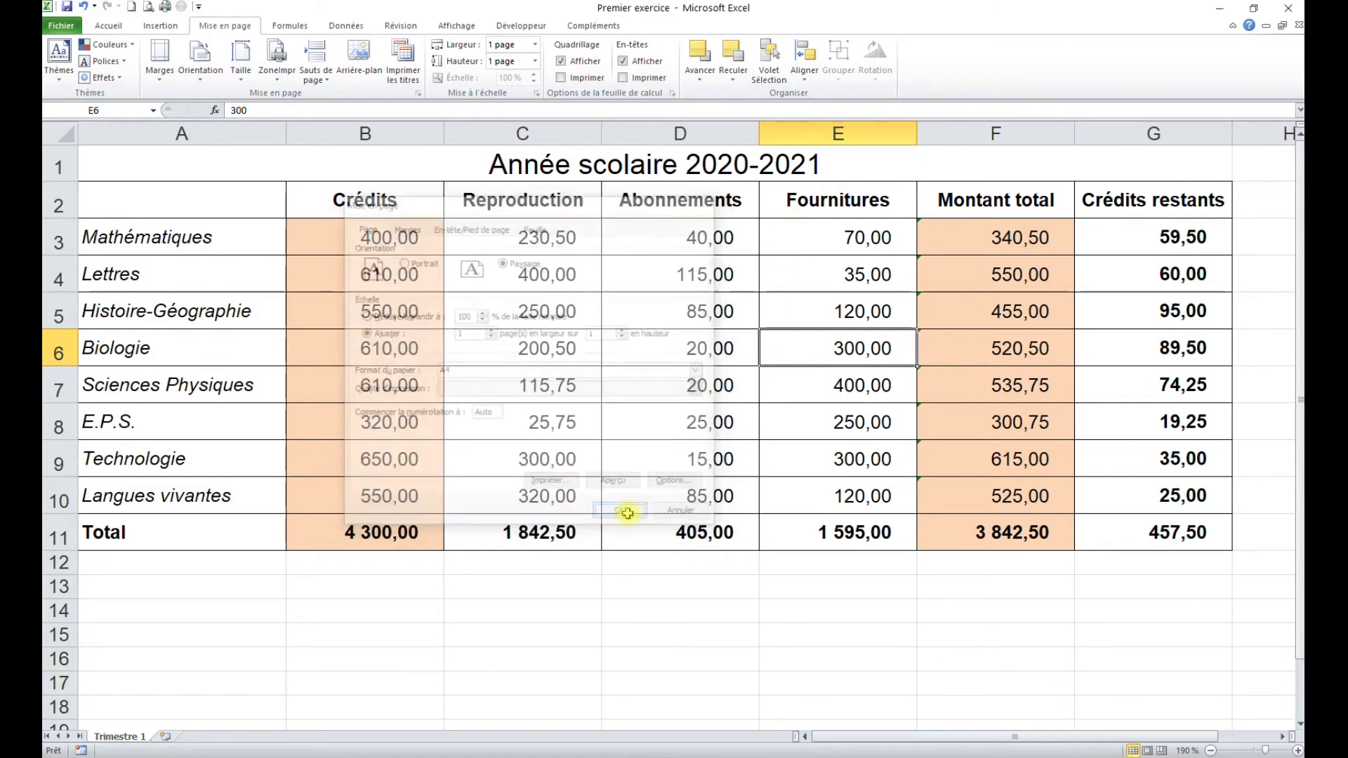
left_click(147, 6)
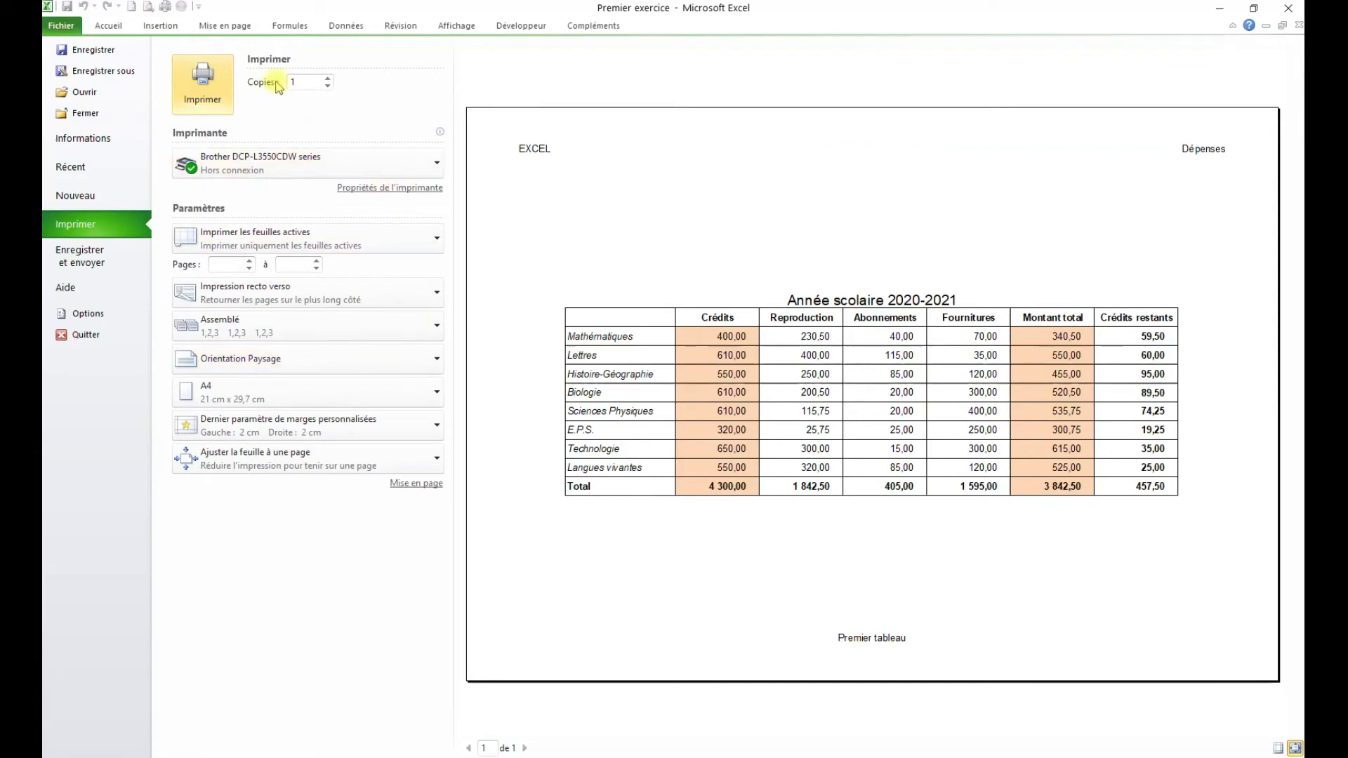
left_click(112, 26)
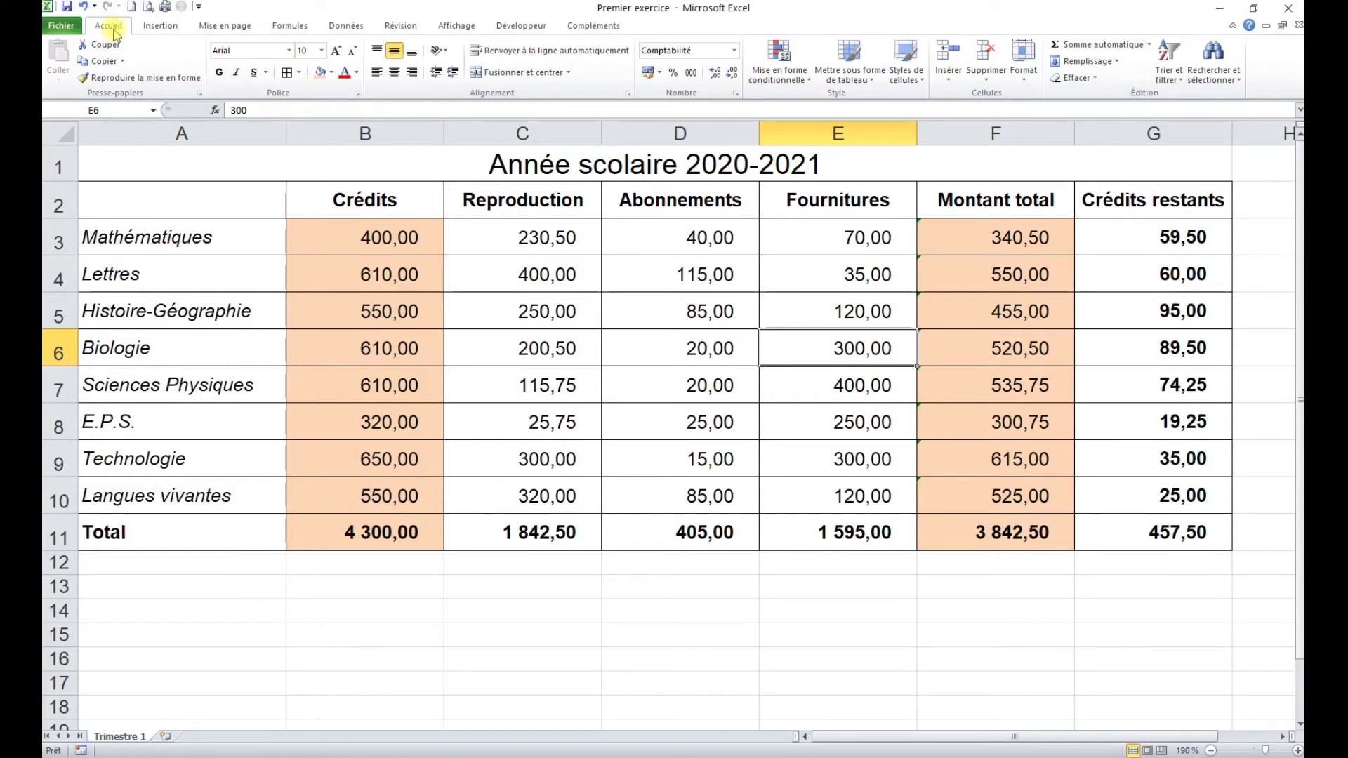
key("F9")
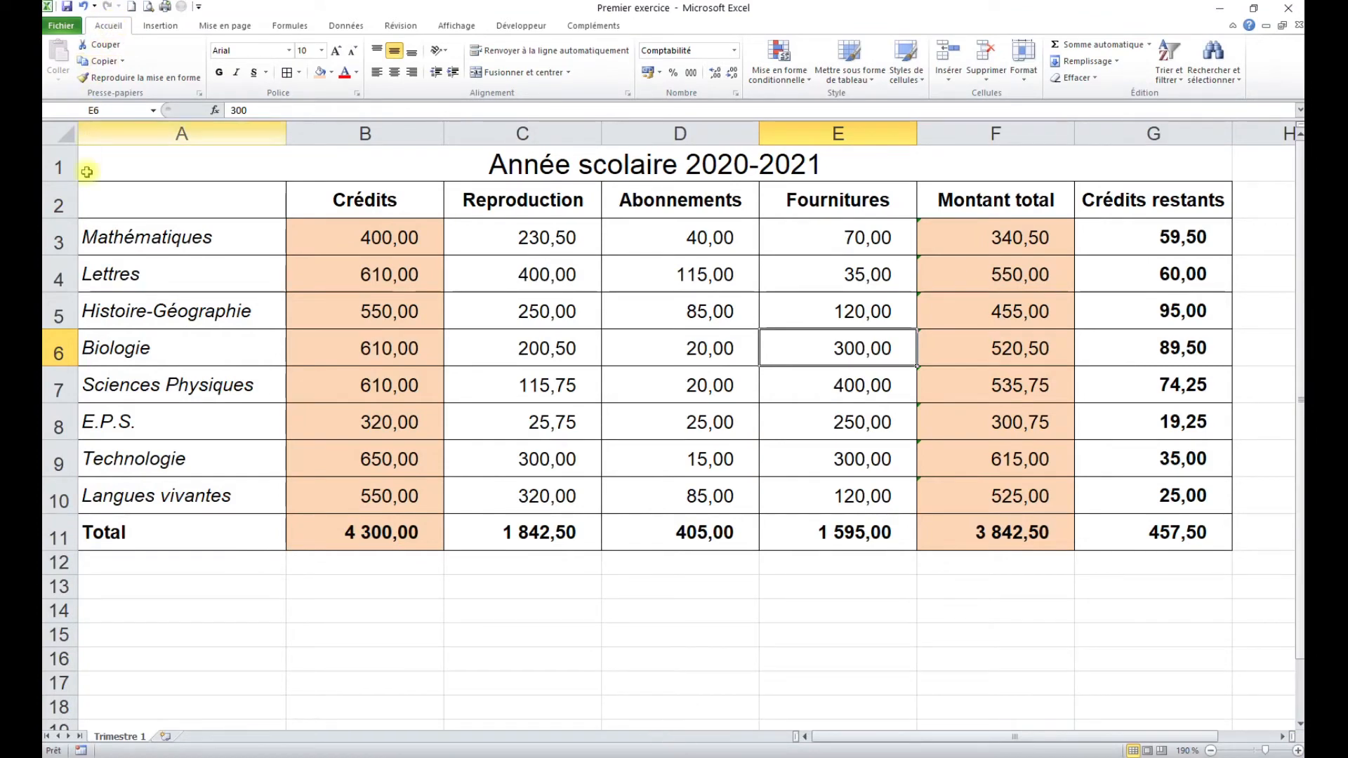
Step: Enter the labels Maximum, Moyenne and Minimum in cells A13, A14 and A15 below the table
left_click(204, 587)
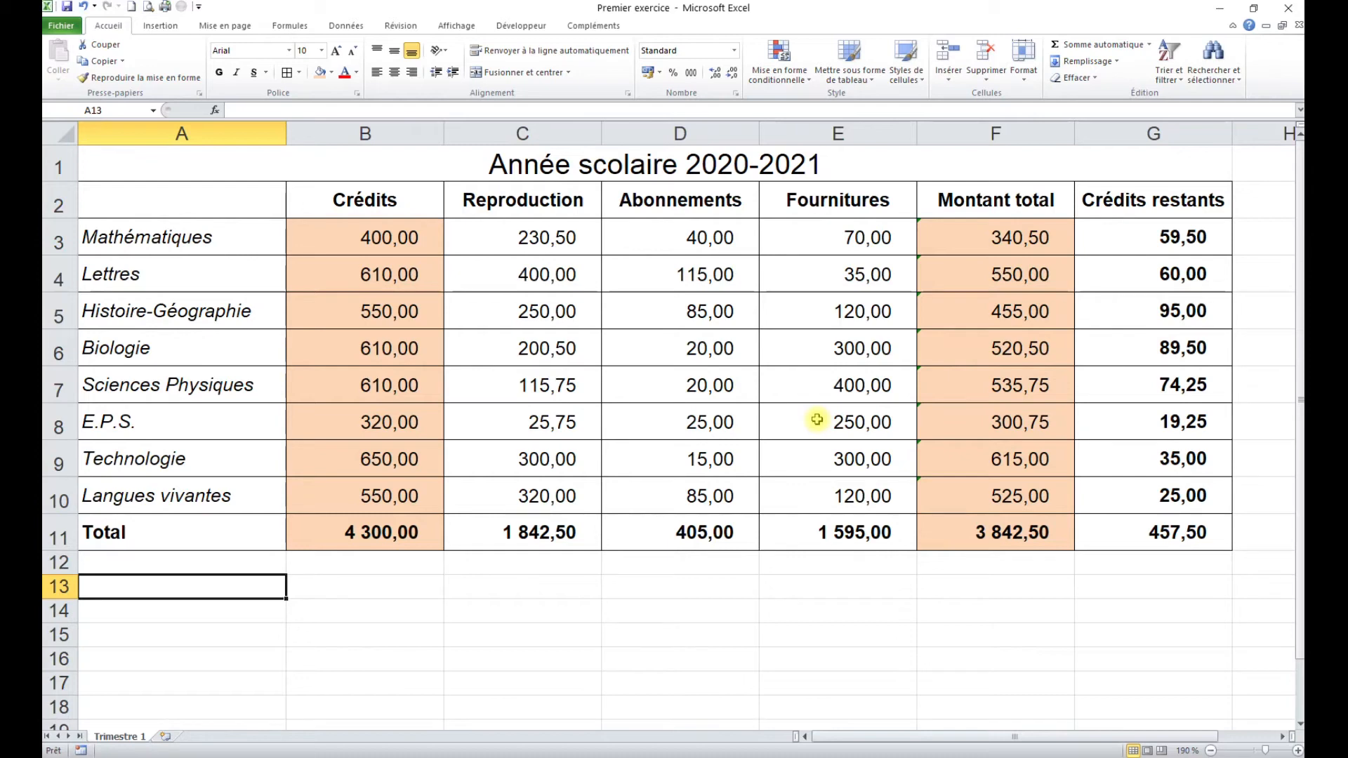
type("Ma")
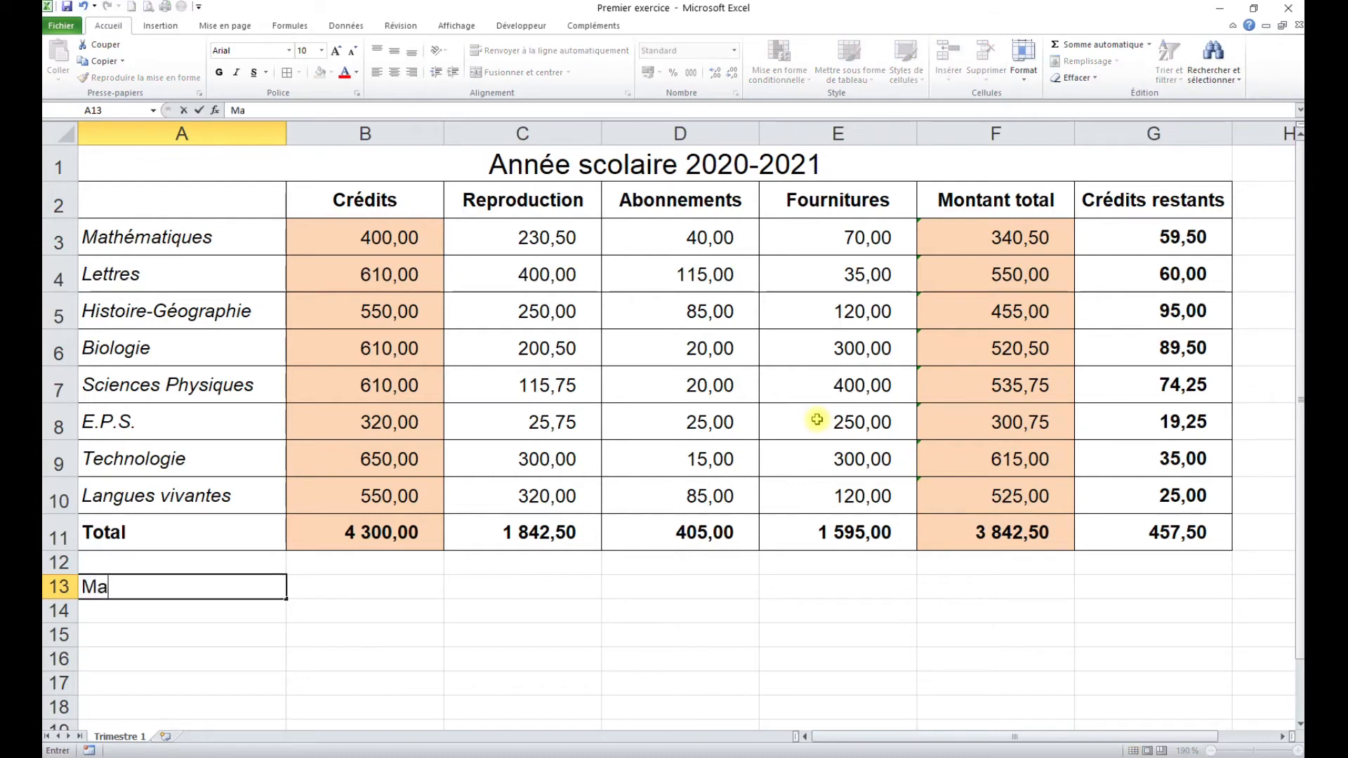
type("ximum")
key("Return")
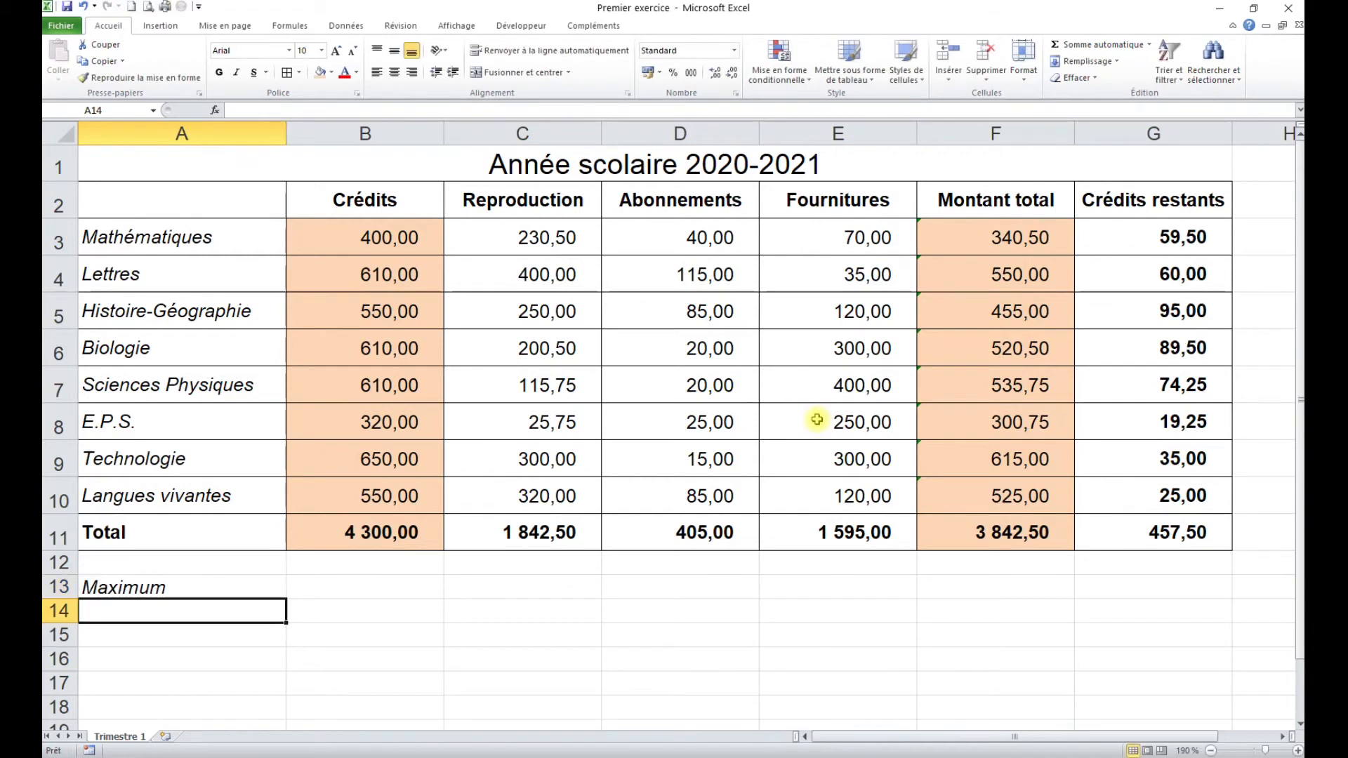
type("%oyenn")
key("BackSpace")
key("BackSpace")
key("BackSpace")
key("BackSpace")
key("BackSpace")
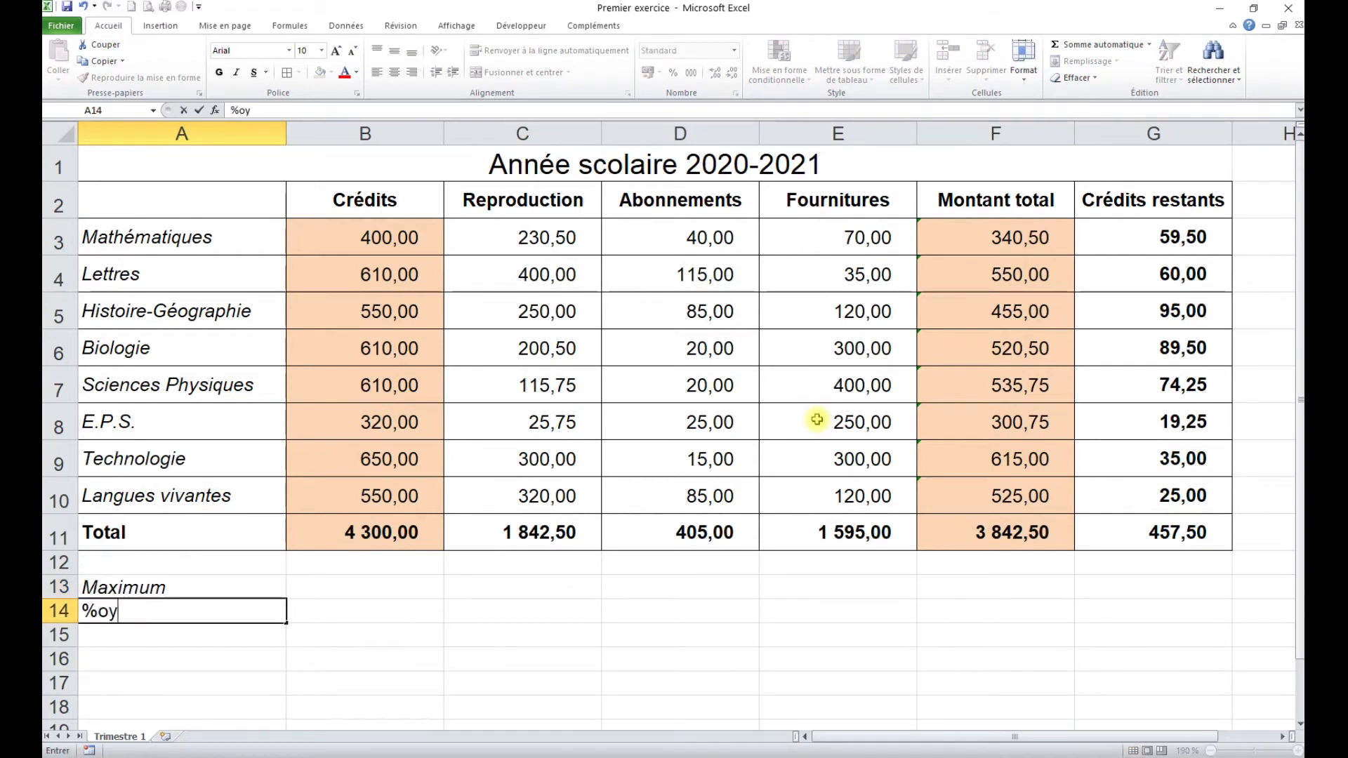
key("BackSpace")
type("M")
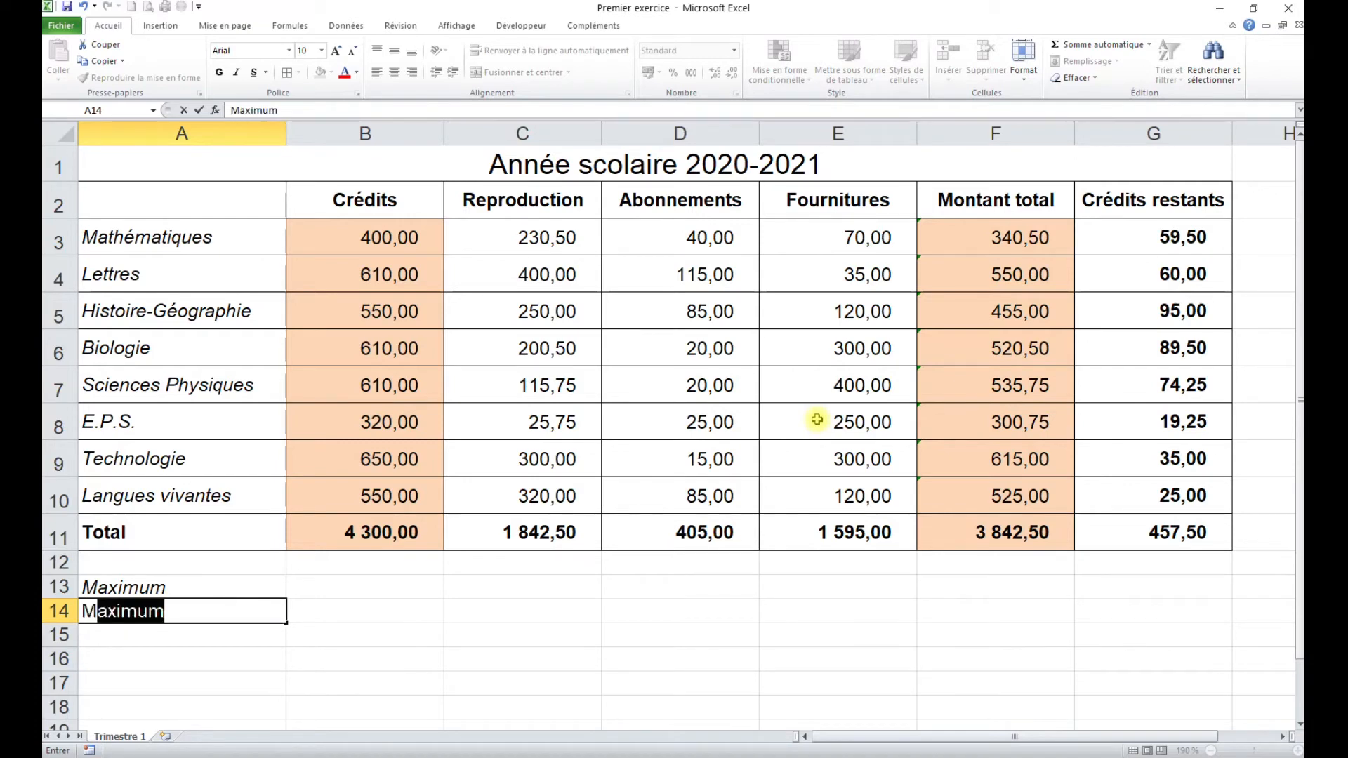
type("oyenne")
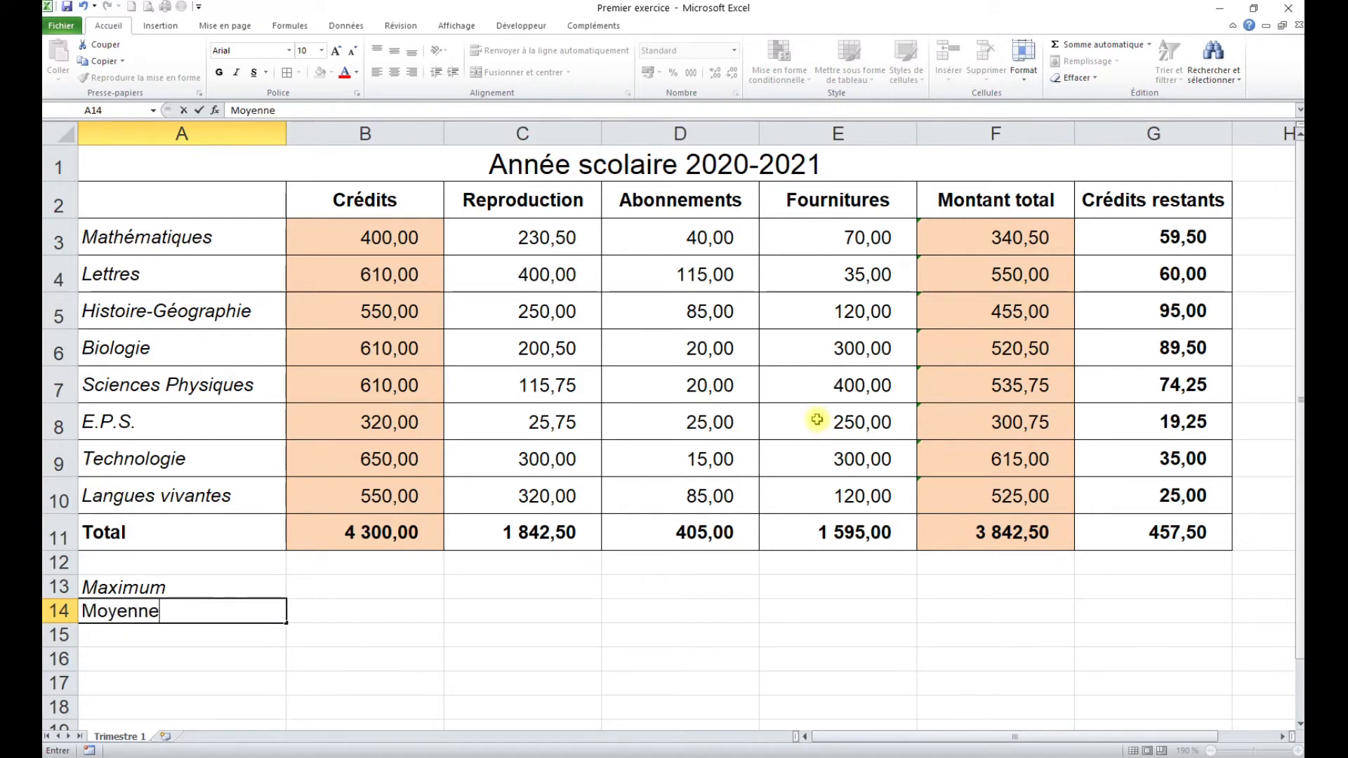
key("Return")
type("Mini")
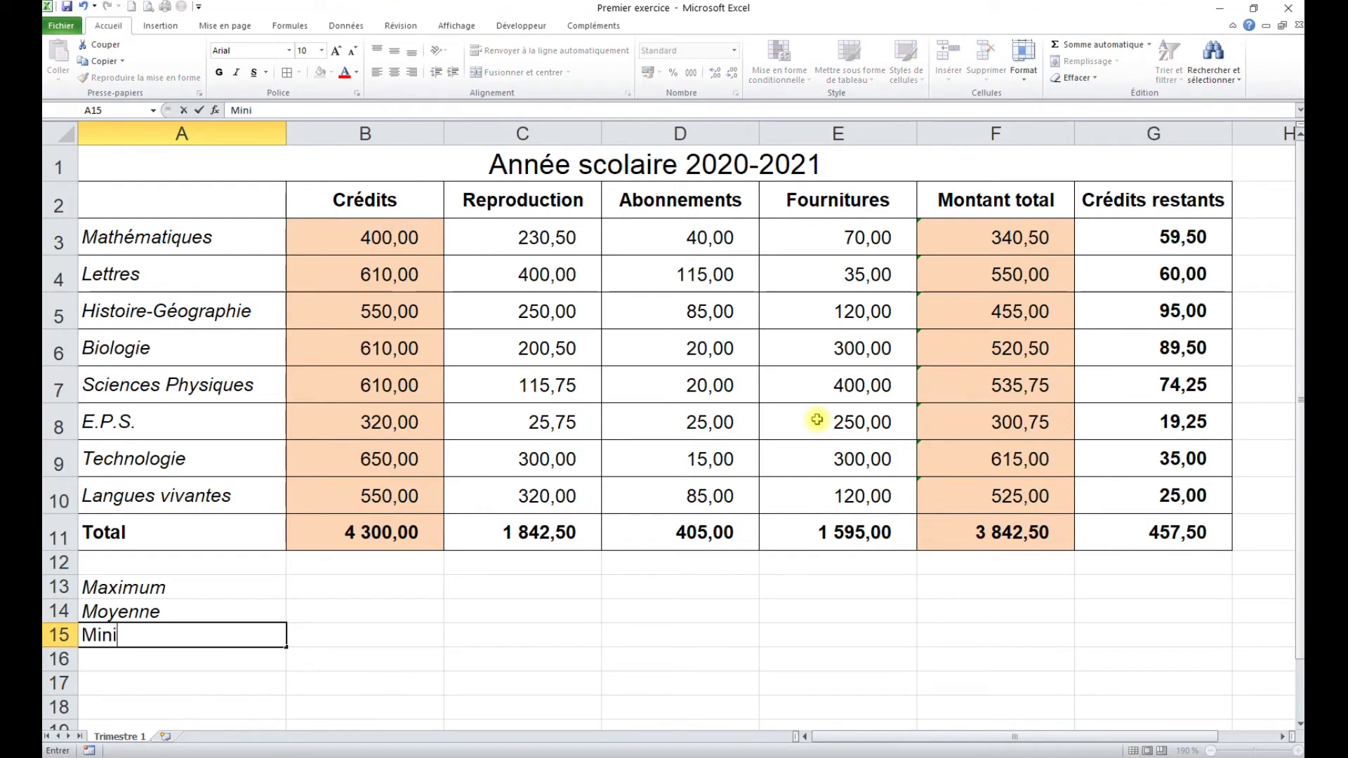
type("mum")
key("Return")
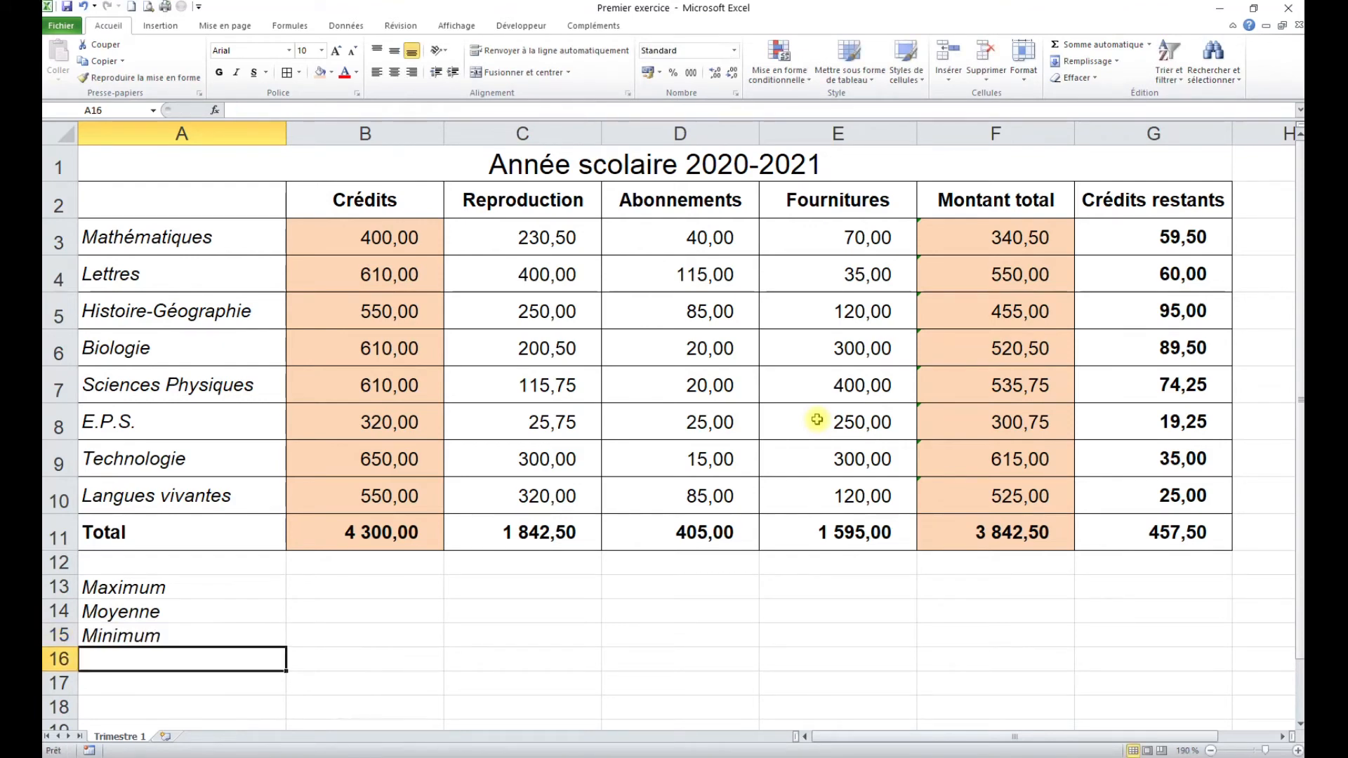
Step: Calculate the maximum of the Crédits column in B13 with =MAX(B3:B10), leaving out the Total row
left_click(349, 591)
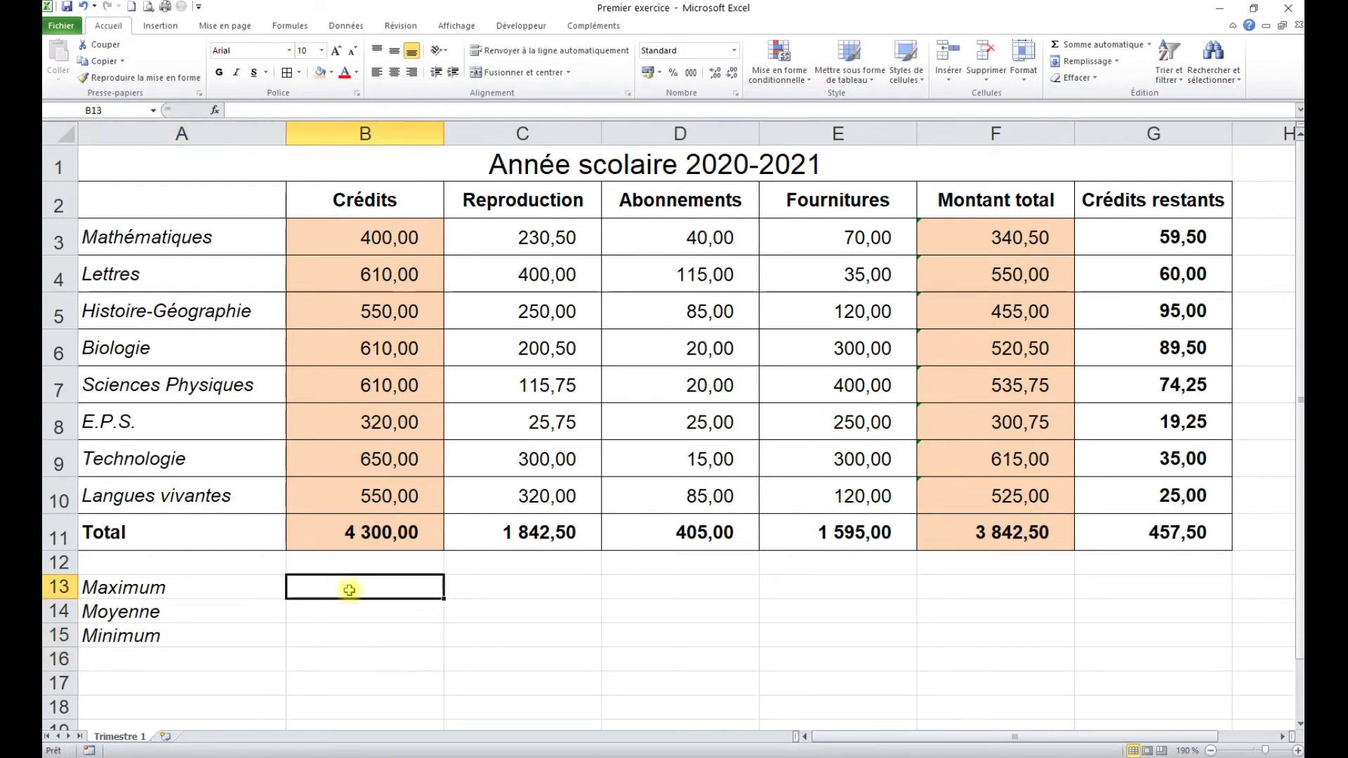
left_click(1150, 46)
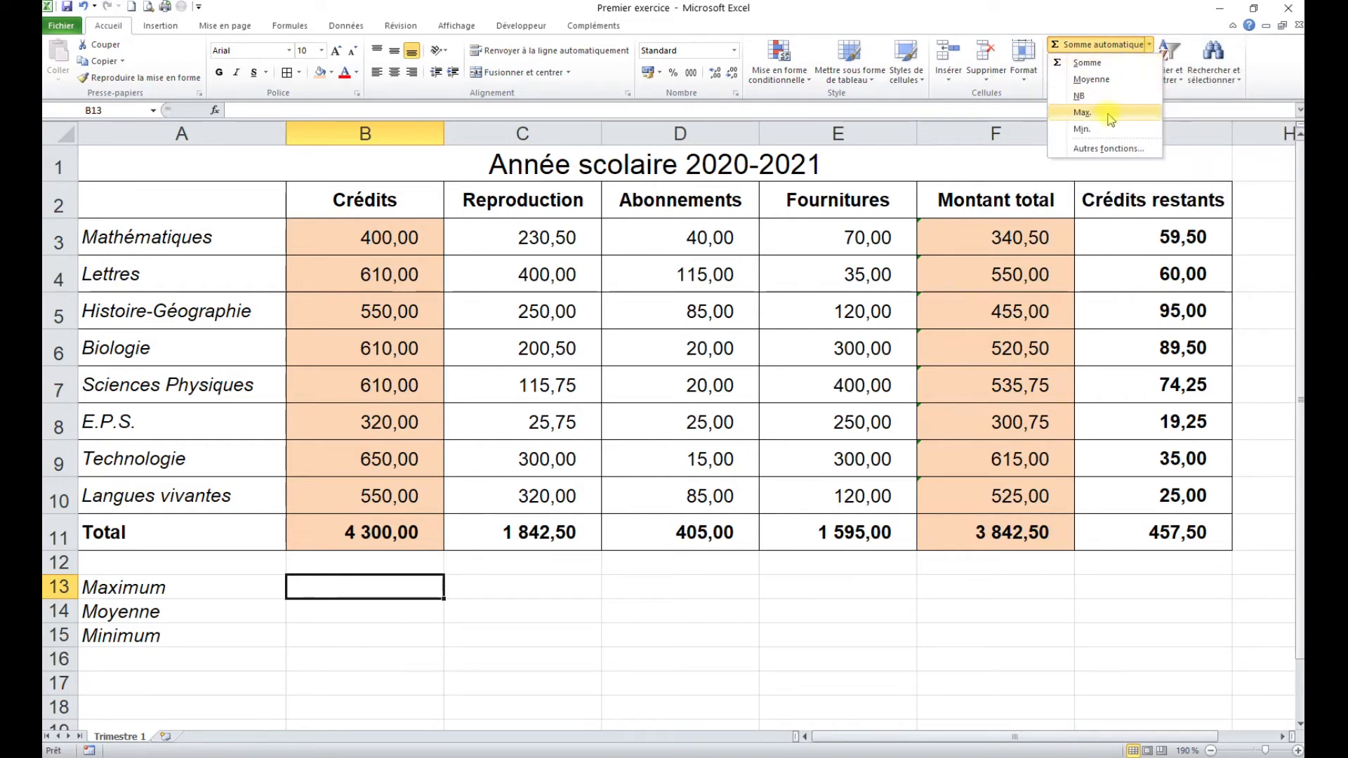
left_click(1109, 118)
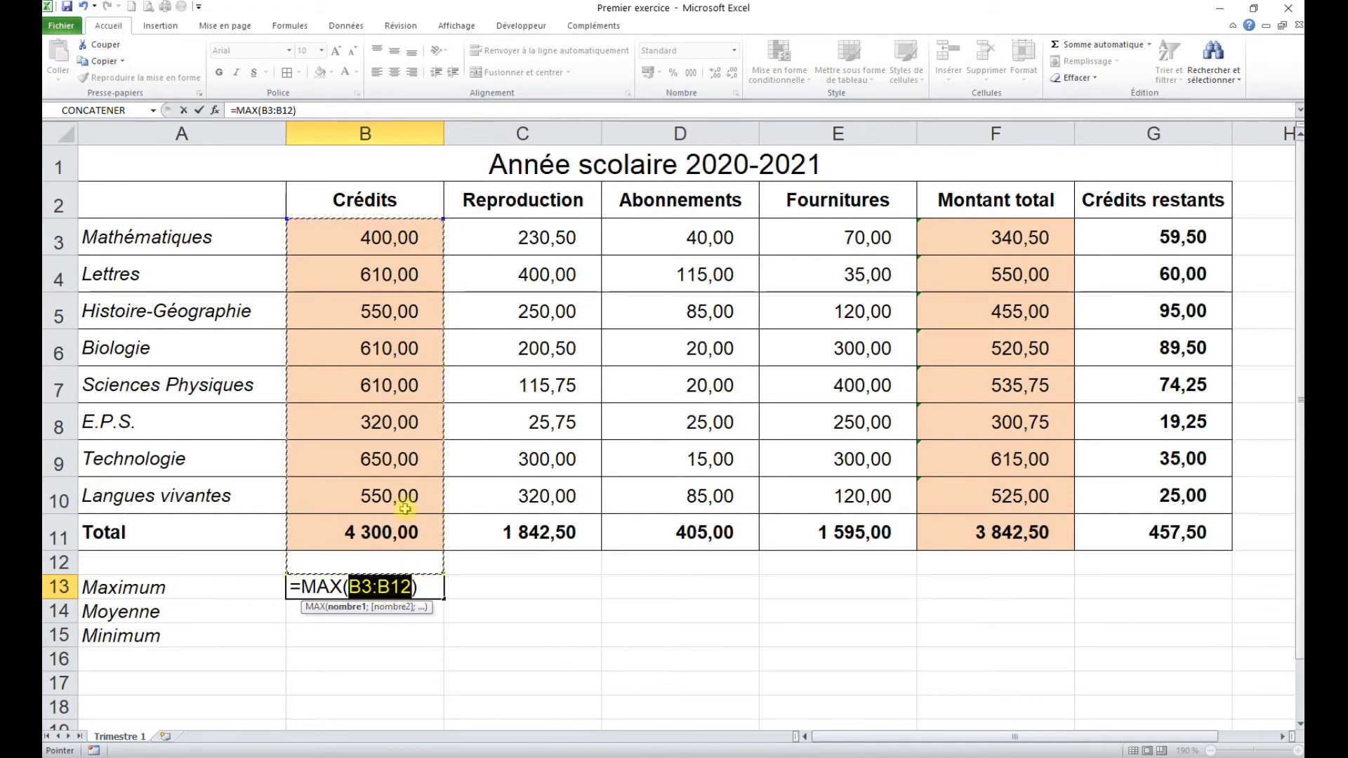
left_click(397, 238)
left_click_drag(397, 239, 370, 493)
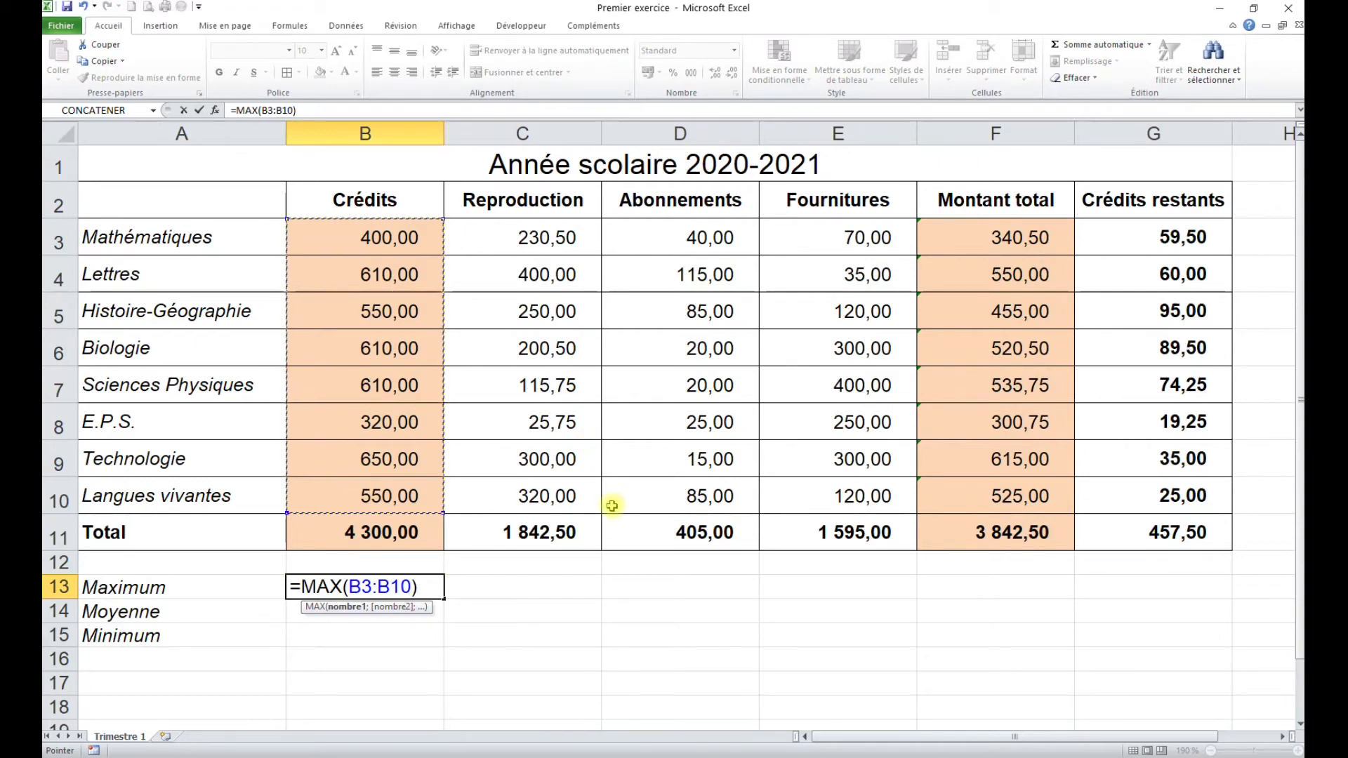
key("Return")
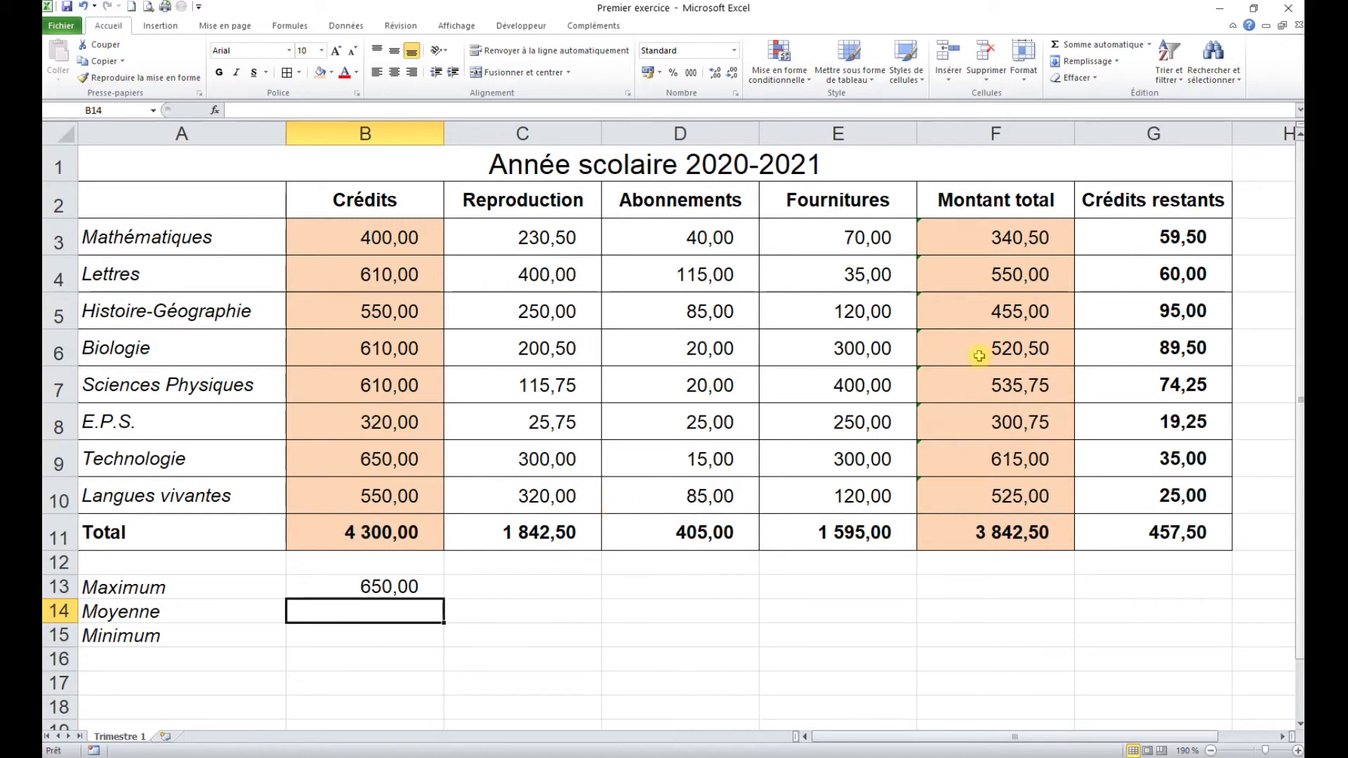
Step: Calculate the average of the Crédits column in B14 with =MOYENNE(B3:B10), leaving out the Total row
left_click(1150, 44)
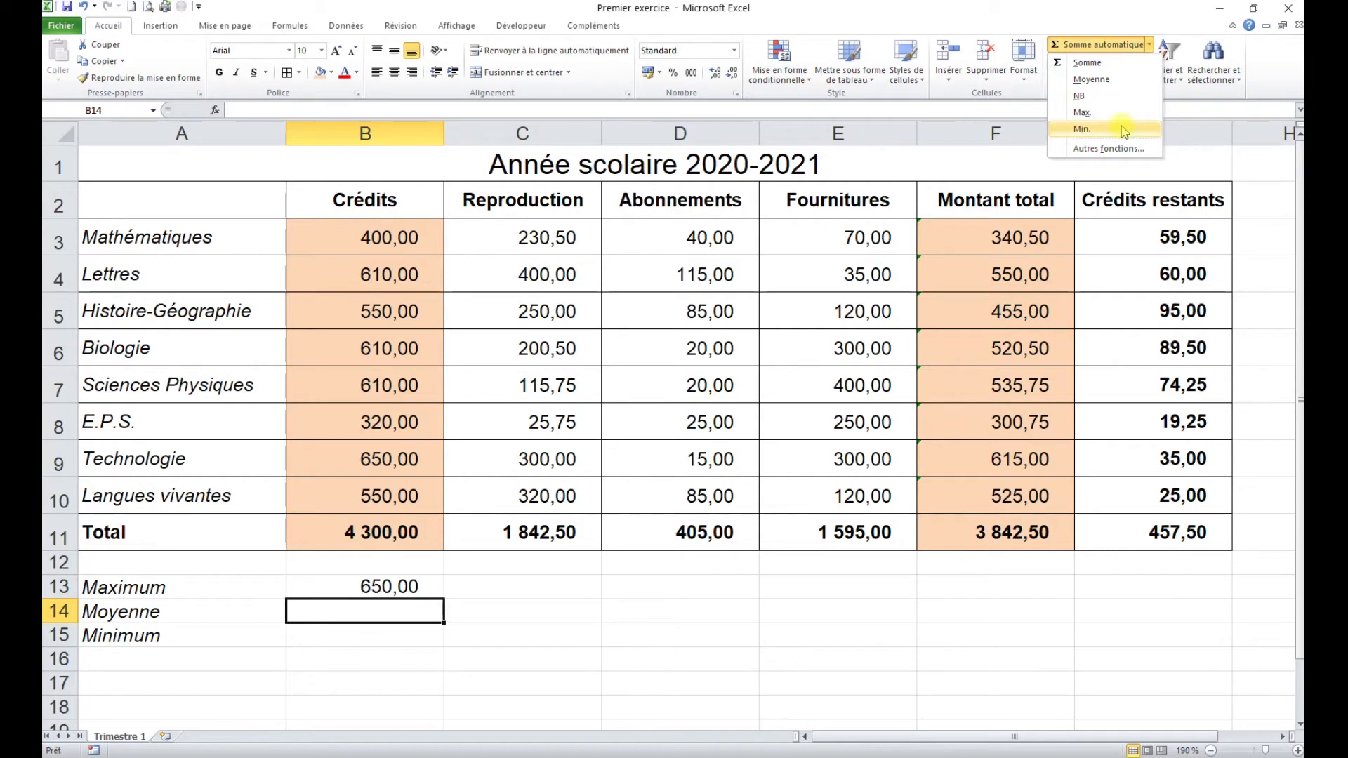
left_click(1116, 79)
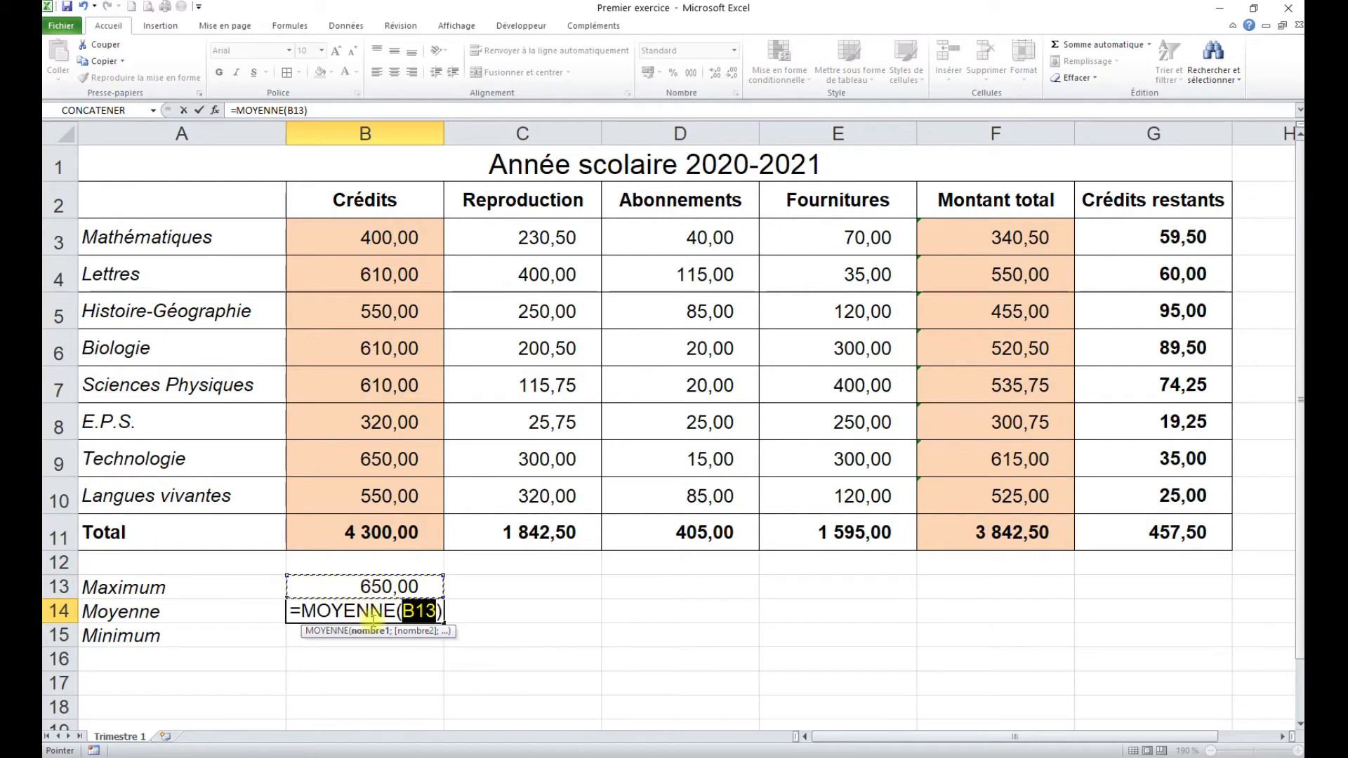
left_click(400, 257)
left_click_drag(401, 257, 397, 483)
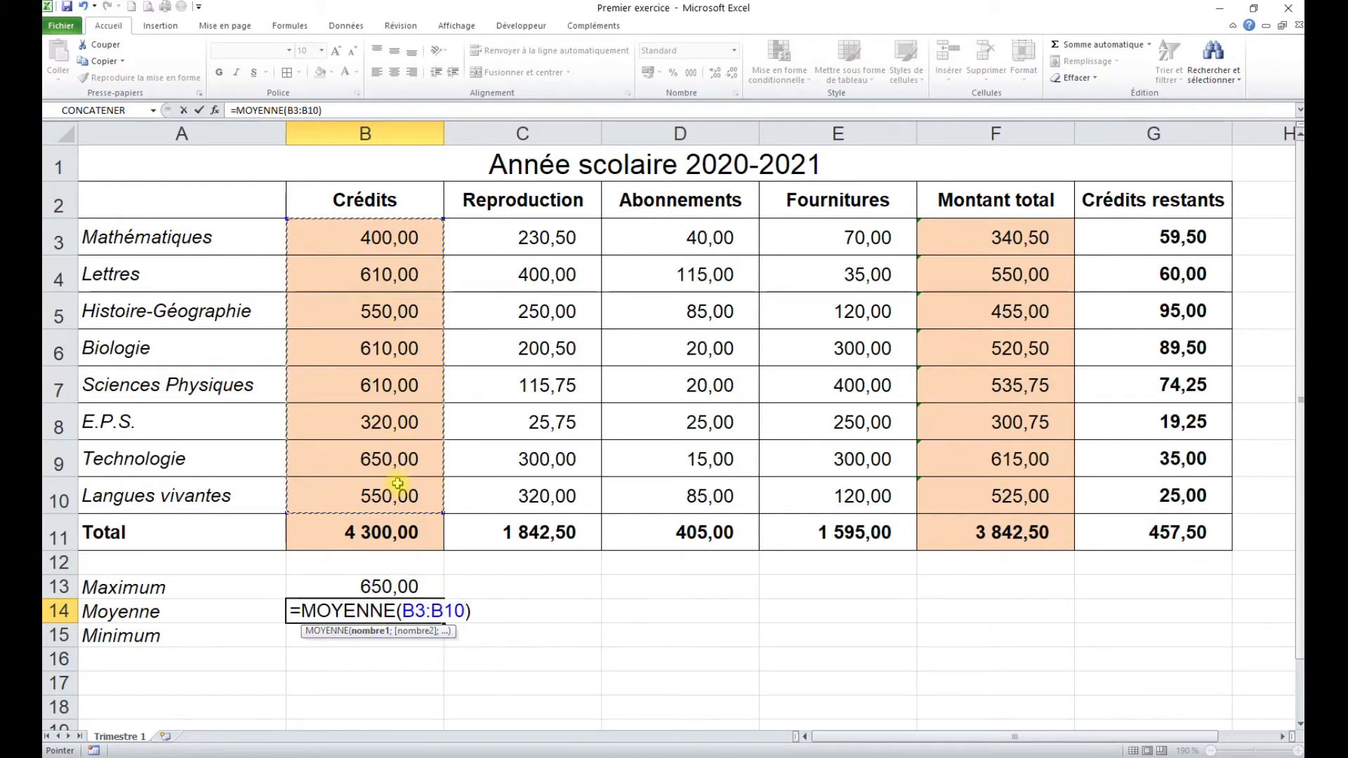
key("Return")
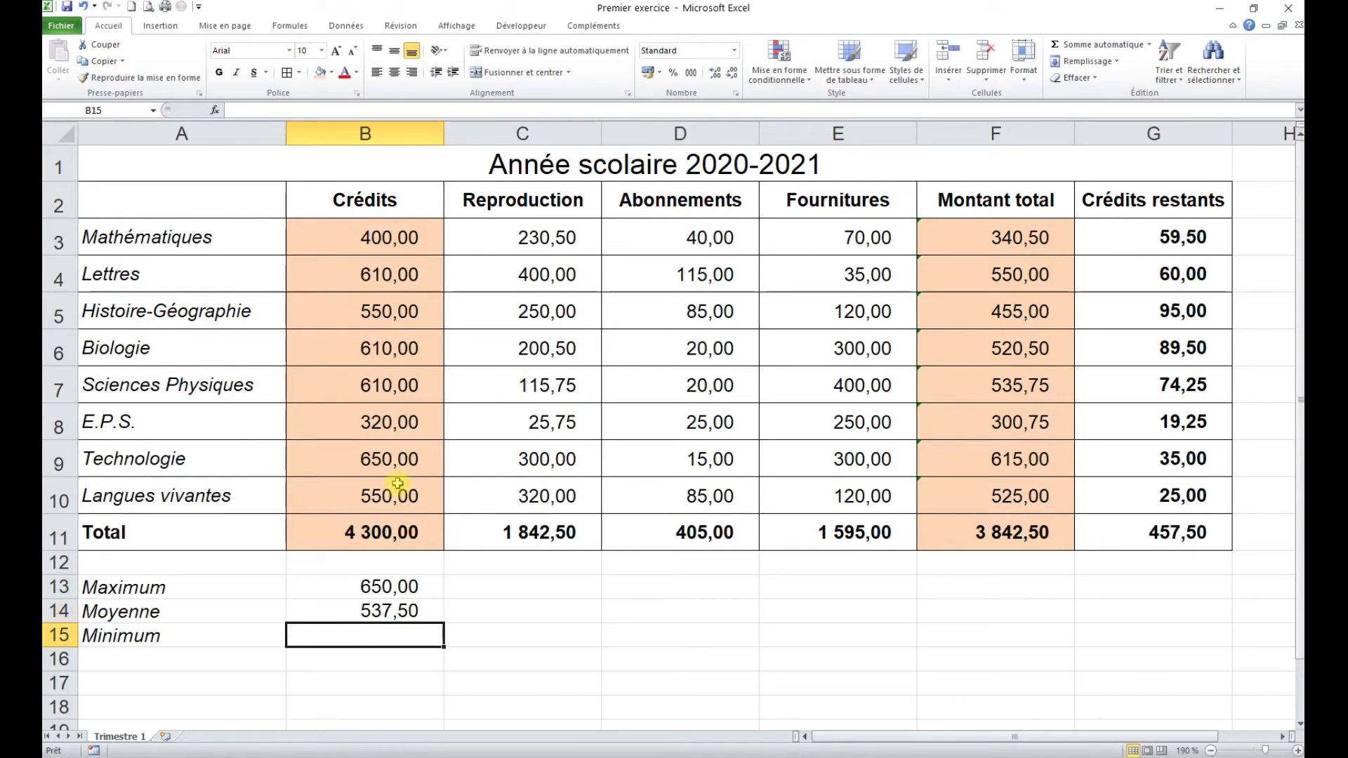
Step: Calculate the minimum of the Crédits column in B15 with the MIN function over B3:B10
left_click(1149, 45)
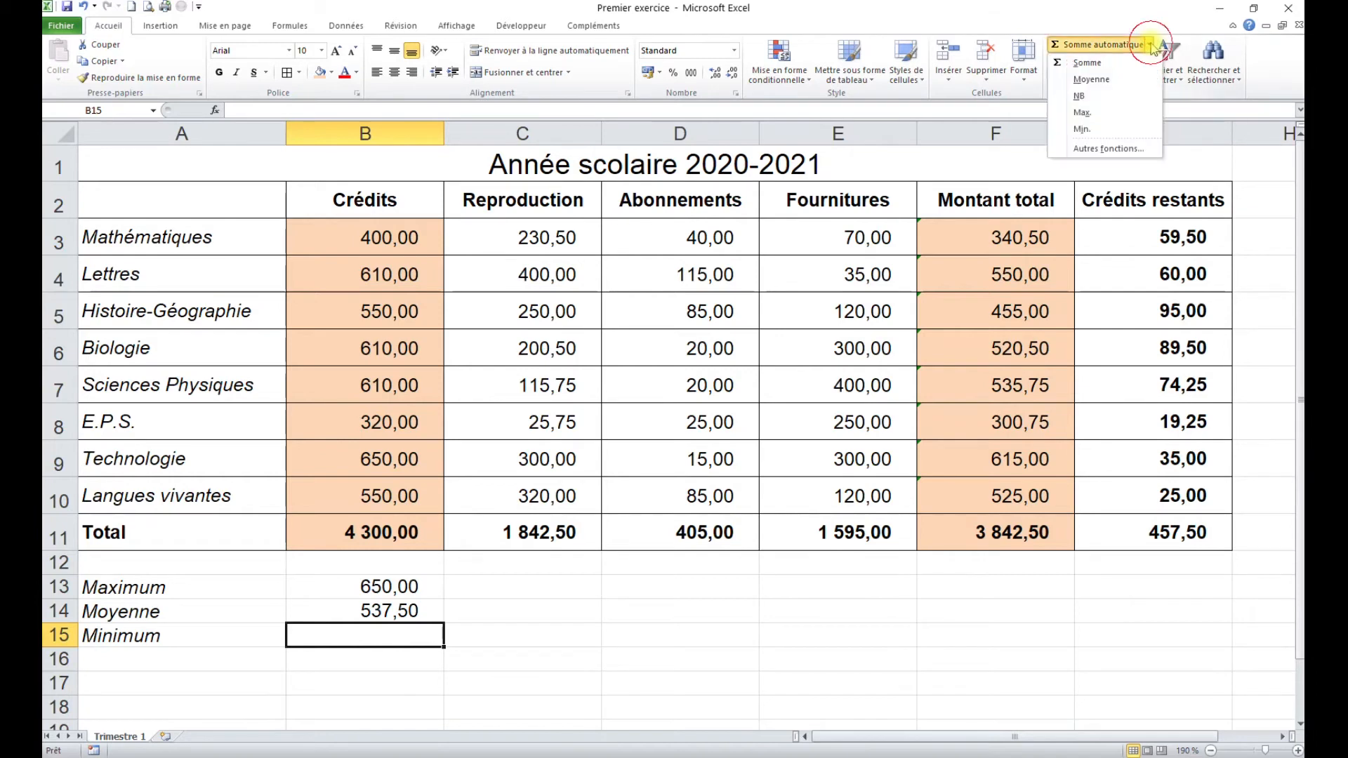
left_click(1102, 129)
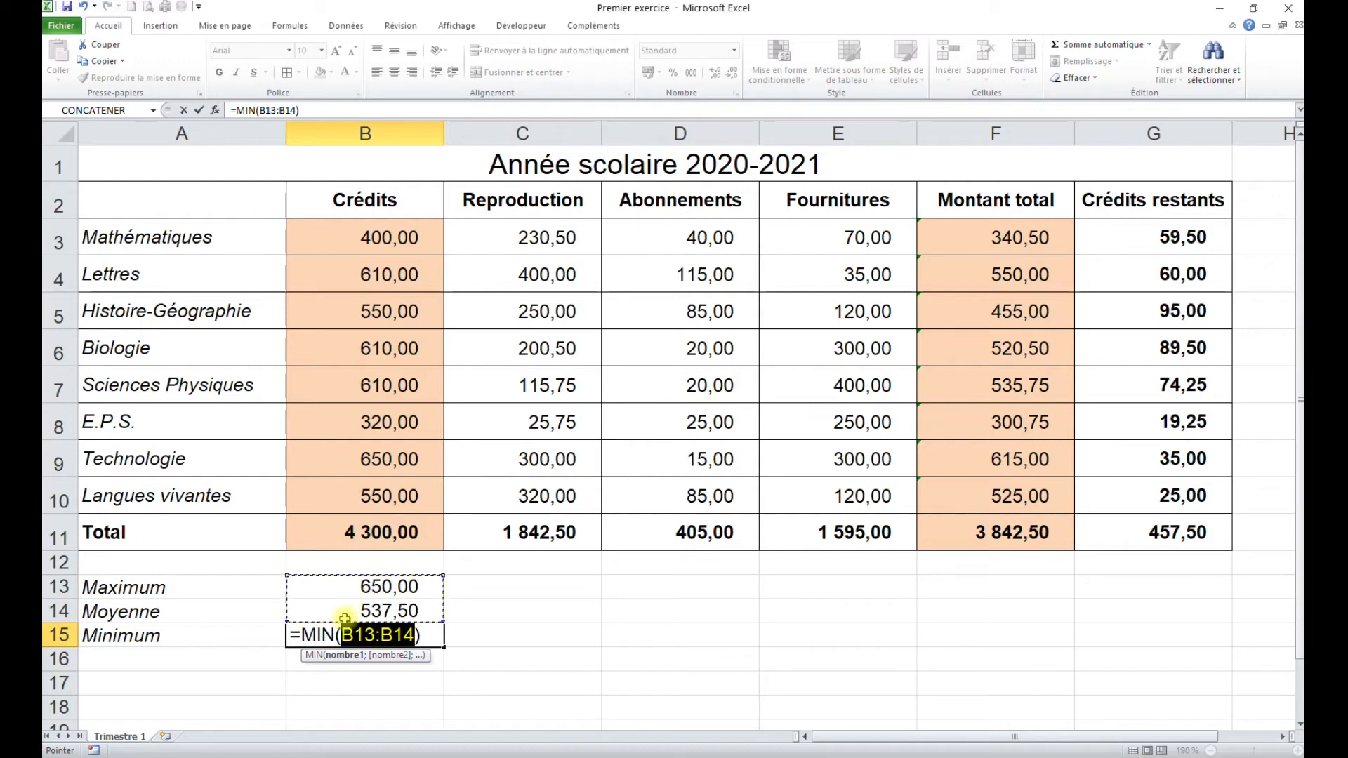
left_click_drag(390, 249, 359, 492)
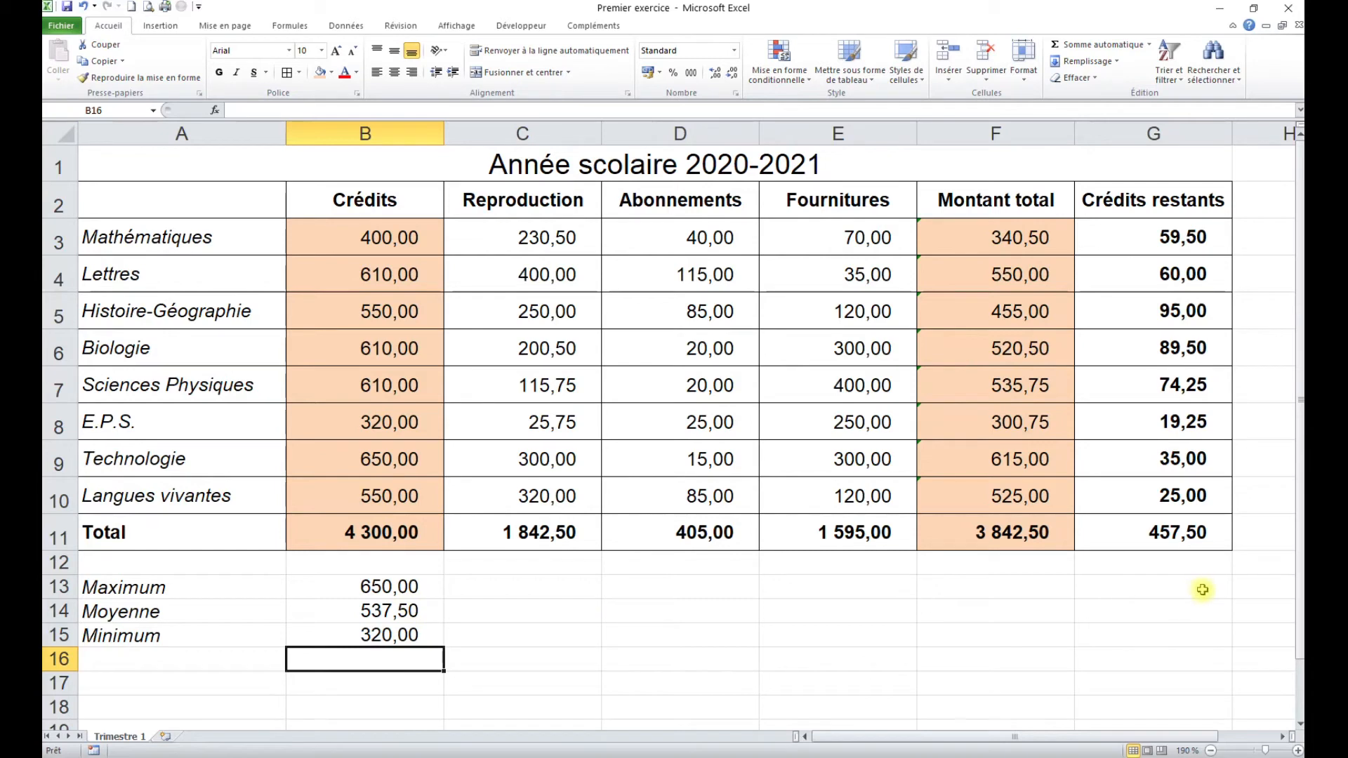
Step: Copy the B13:B15 formulas across to column G and apply borders to every cell of A13:G15
left_click(407, 587)
left_click_drag(408, 587, 1178, 649)
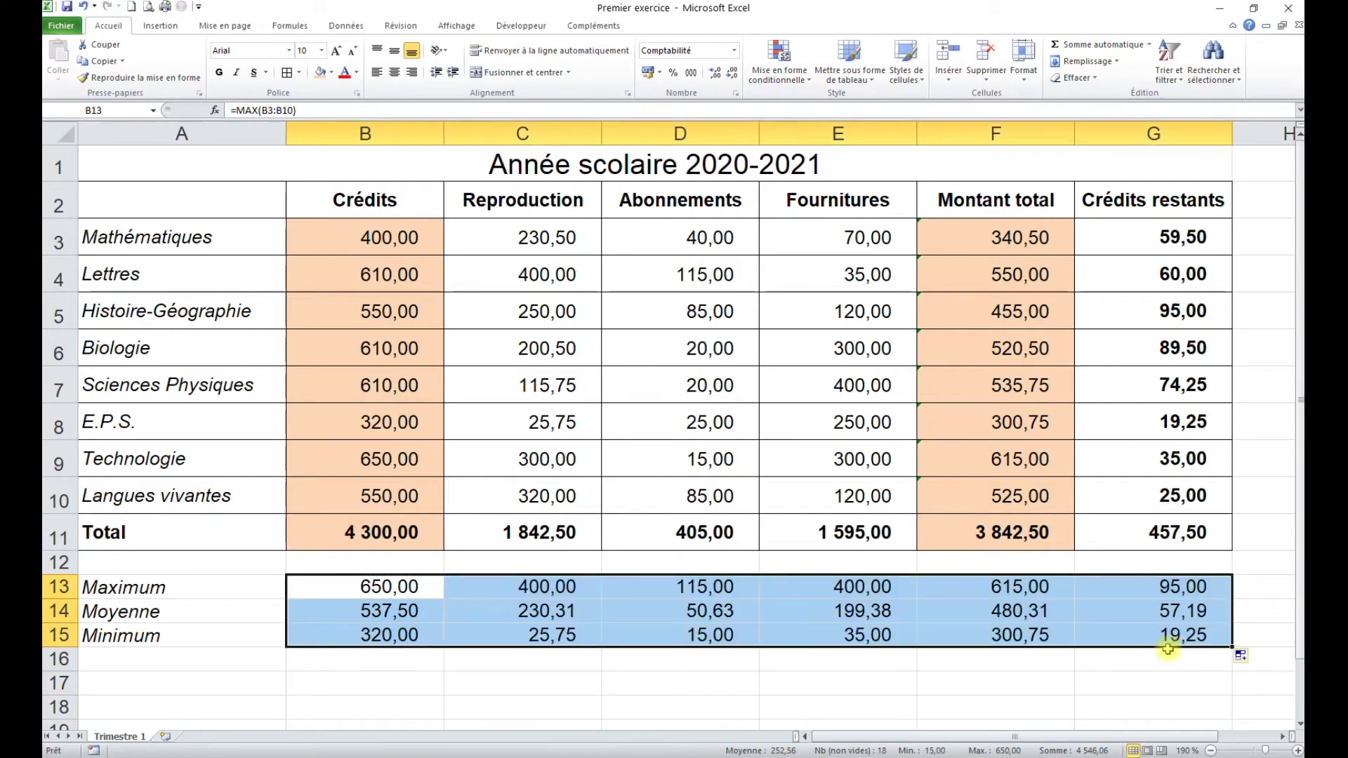
key("F9")
left_click_drag(113, 593, 1124, 629)
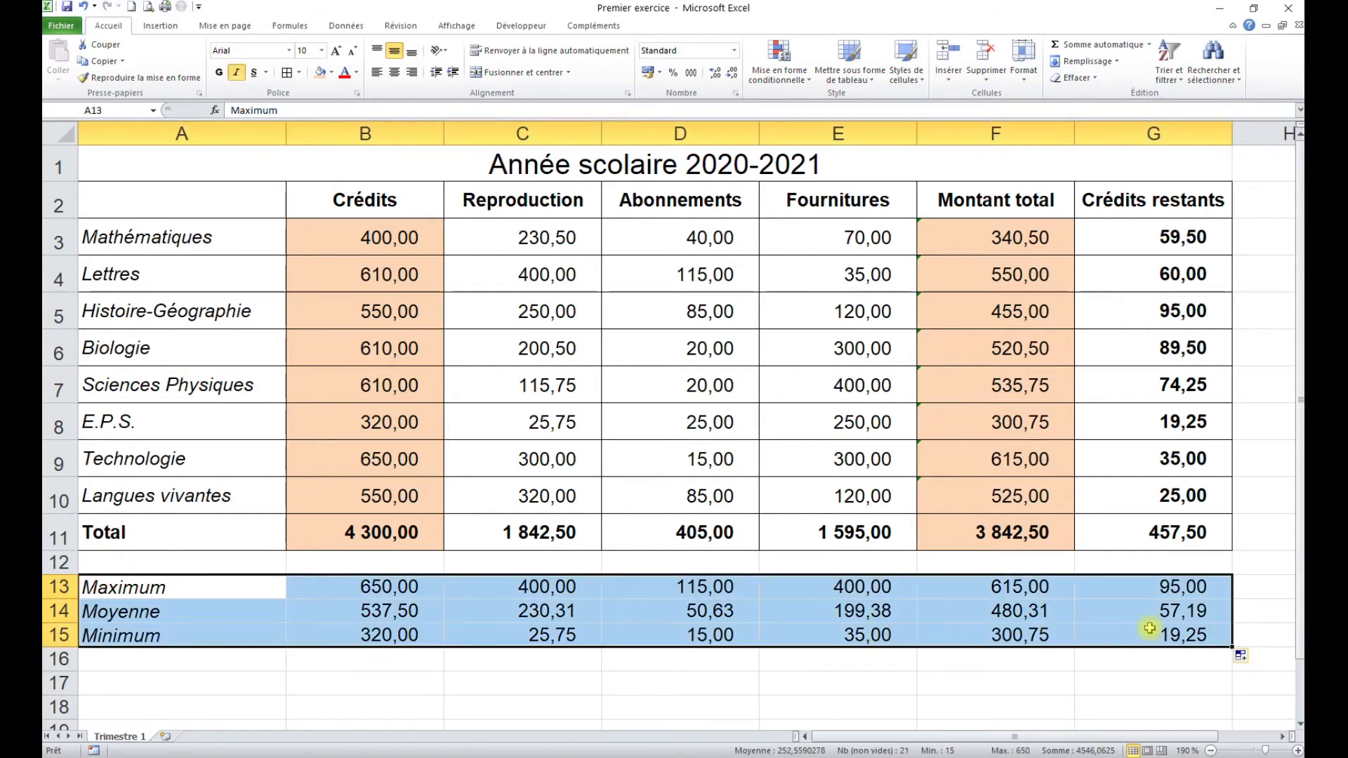
left_click(287, 73)
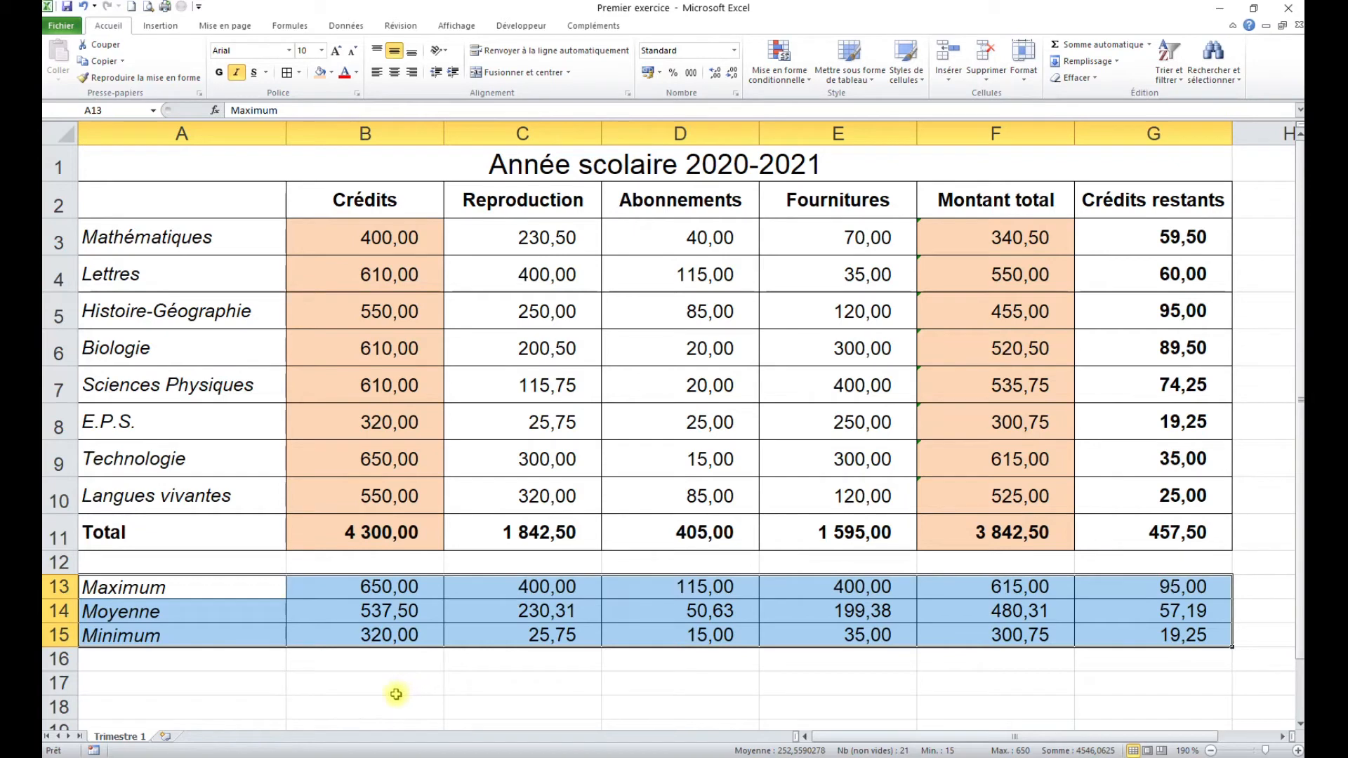
Step: Make the Moyenne row A14:G14 bold with a red font colour
left_click_drag(182, 622, 1148, 609)
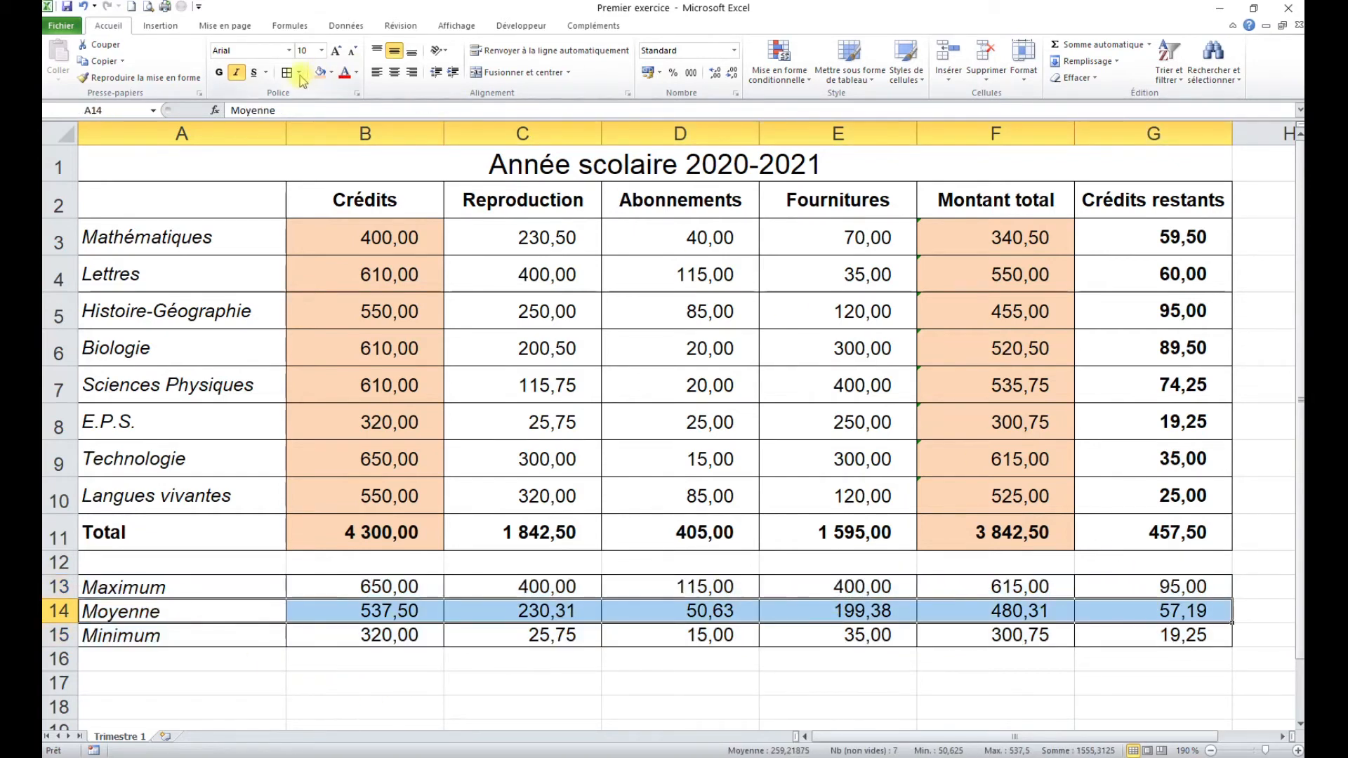
left_click(218, 73)
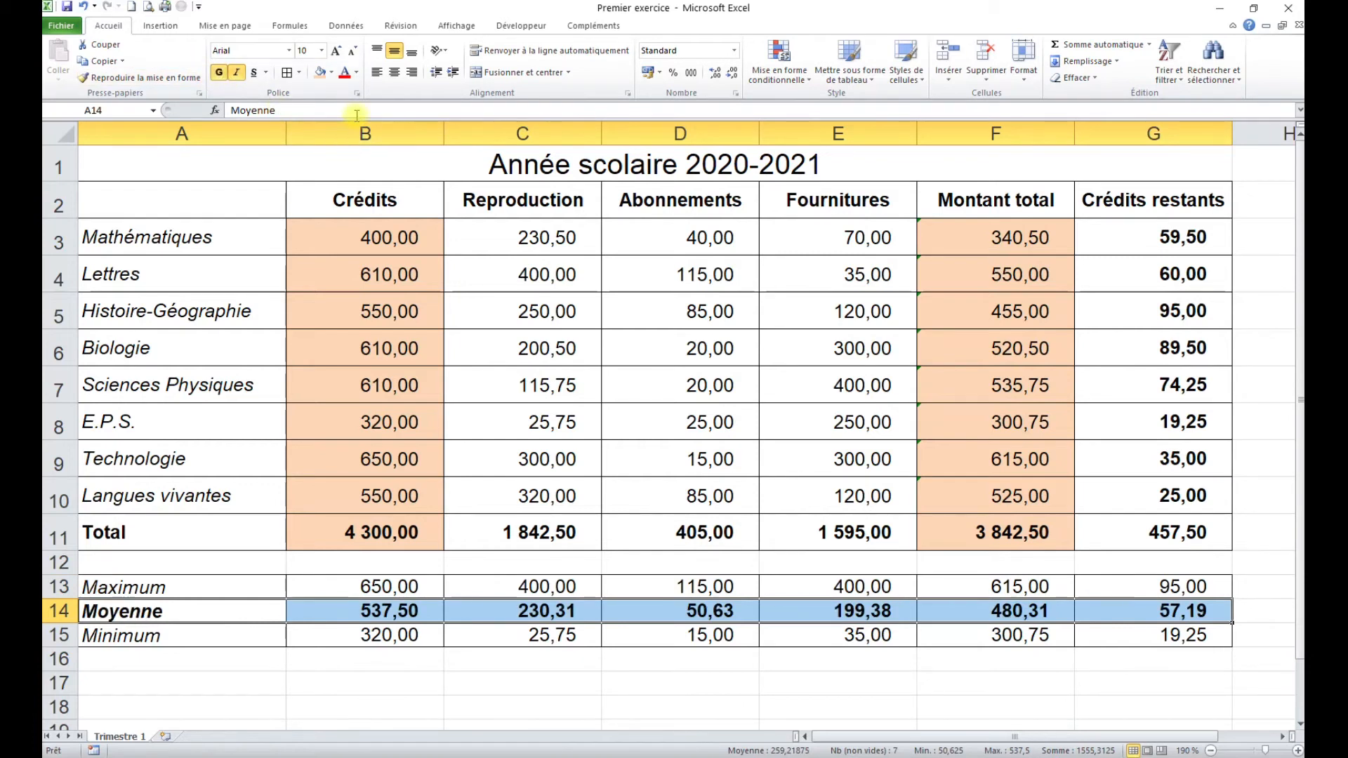
left_click(344, 73)
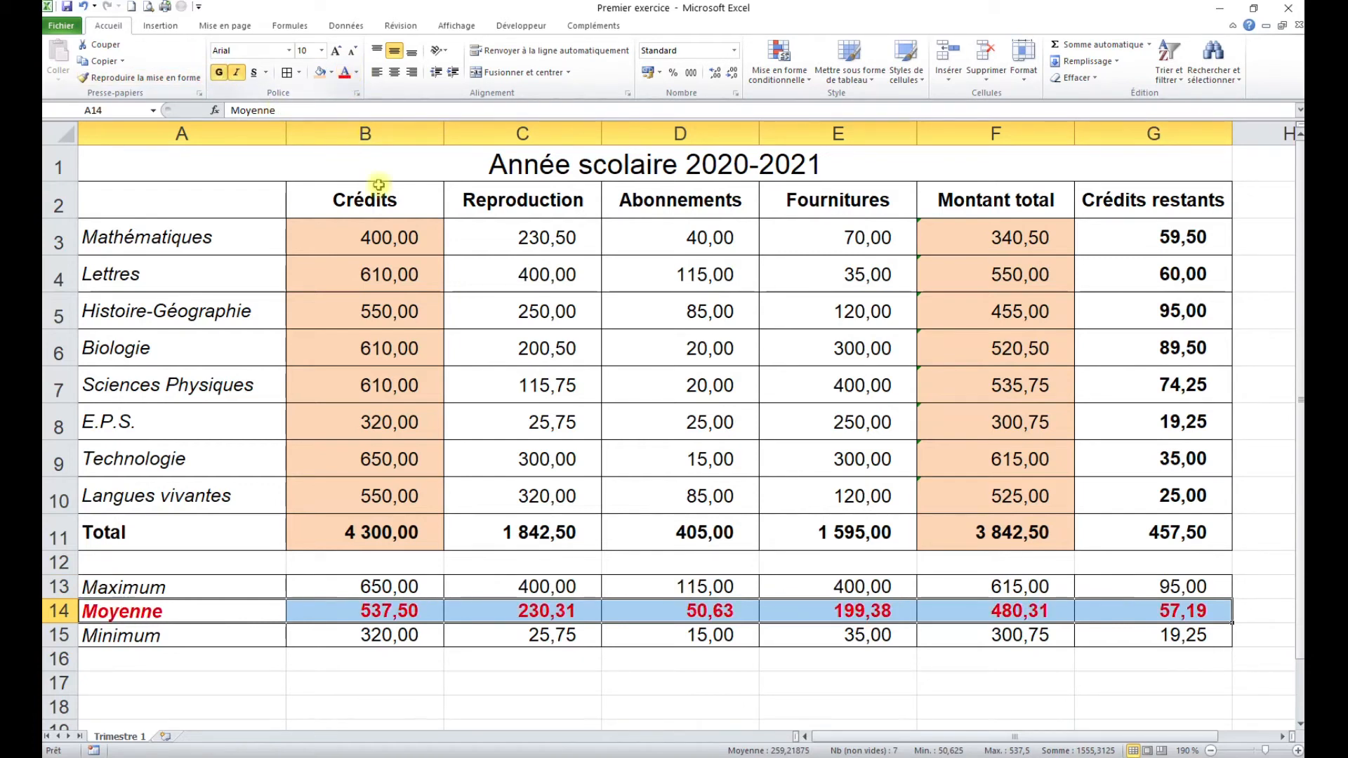
left_click(568, 635)
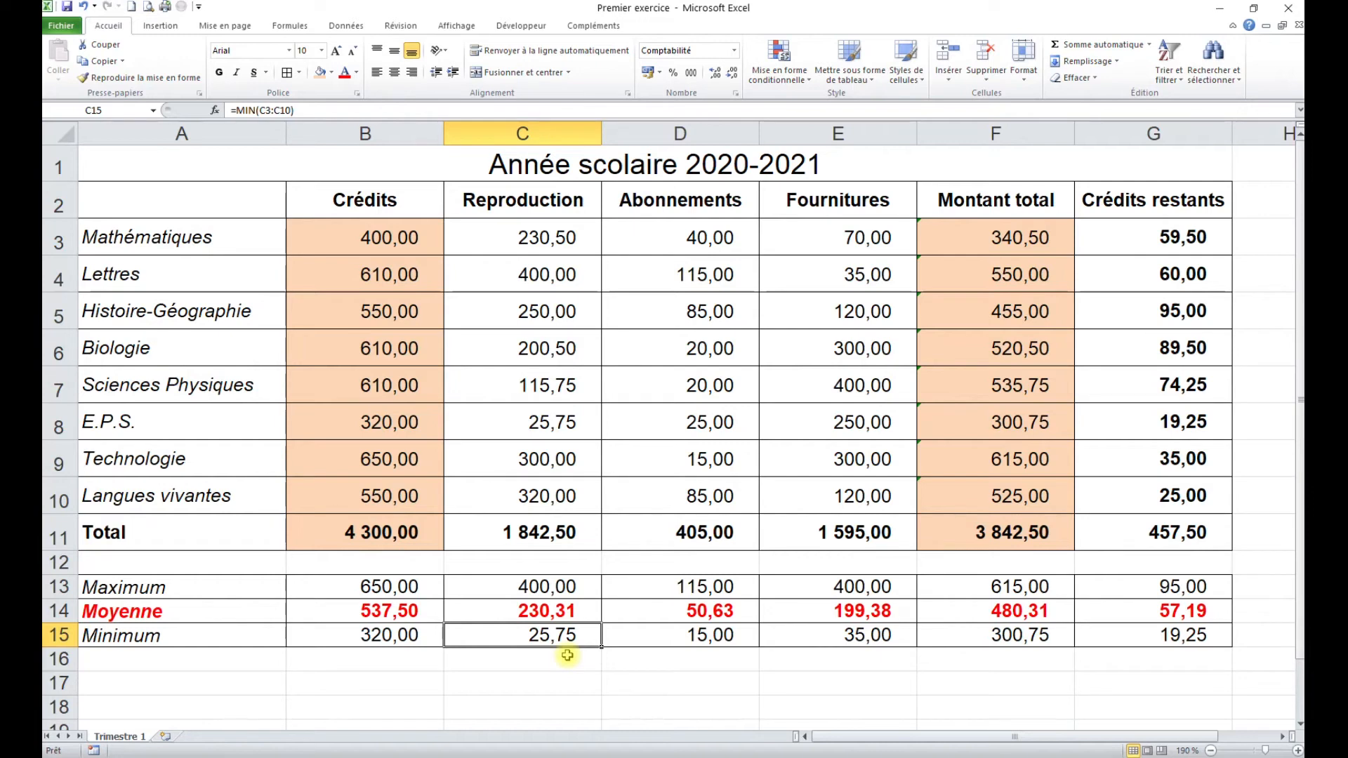
double_click(144, 737)
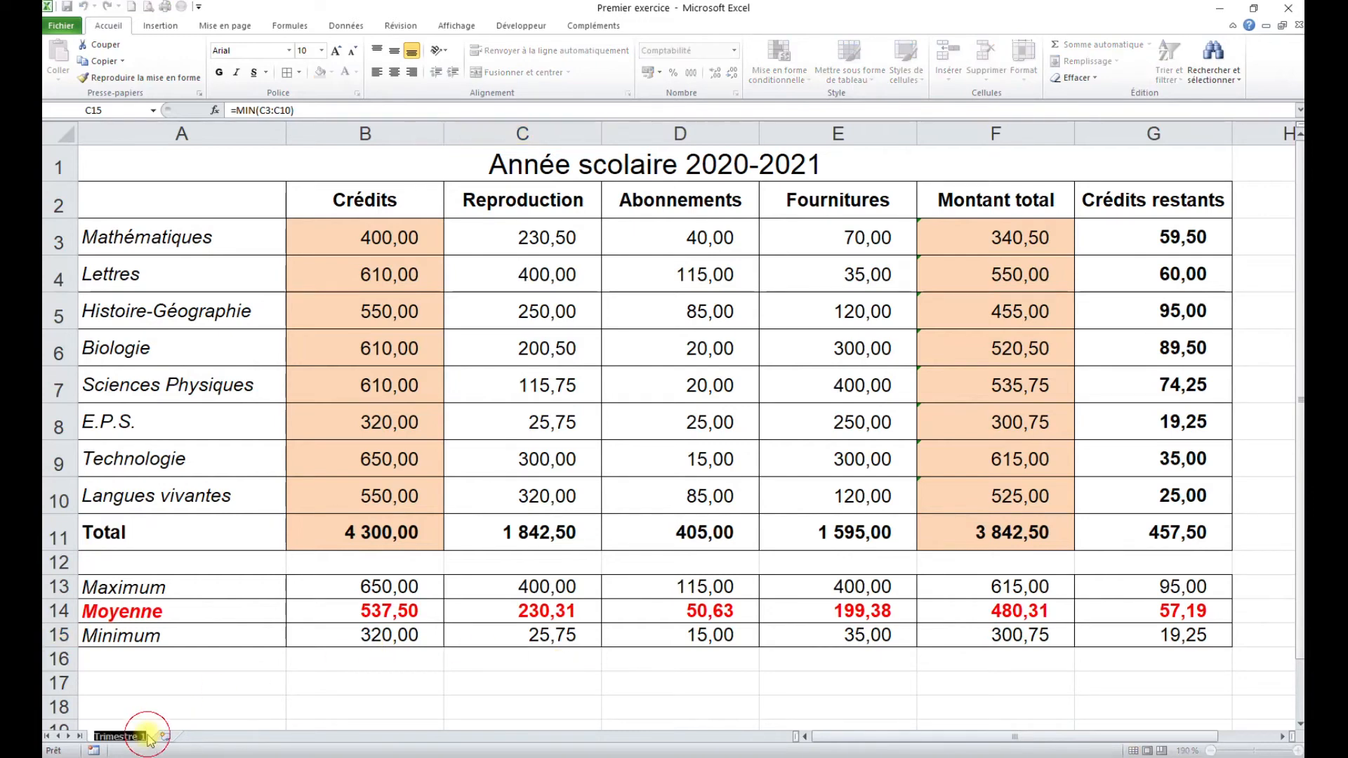
left_click(197, 687)
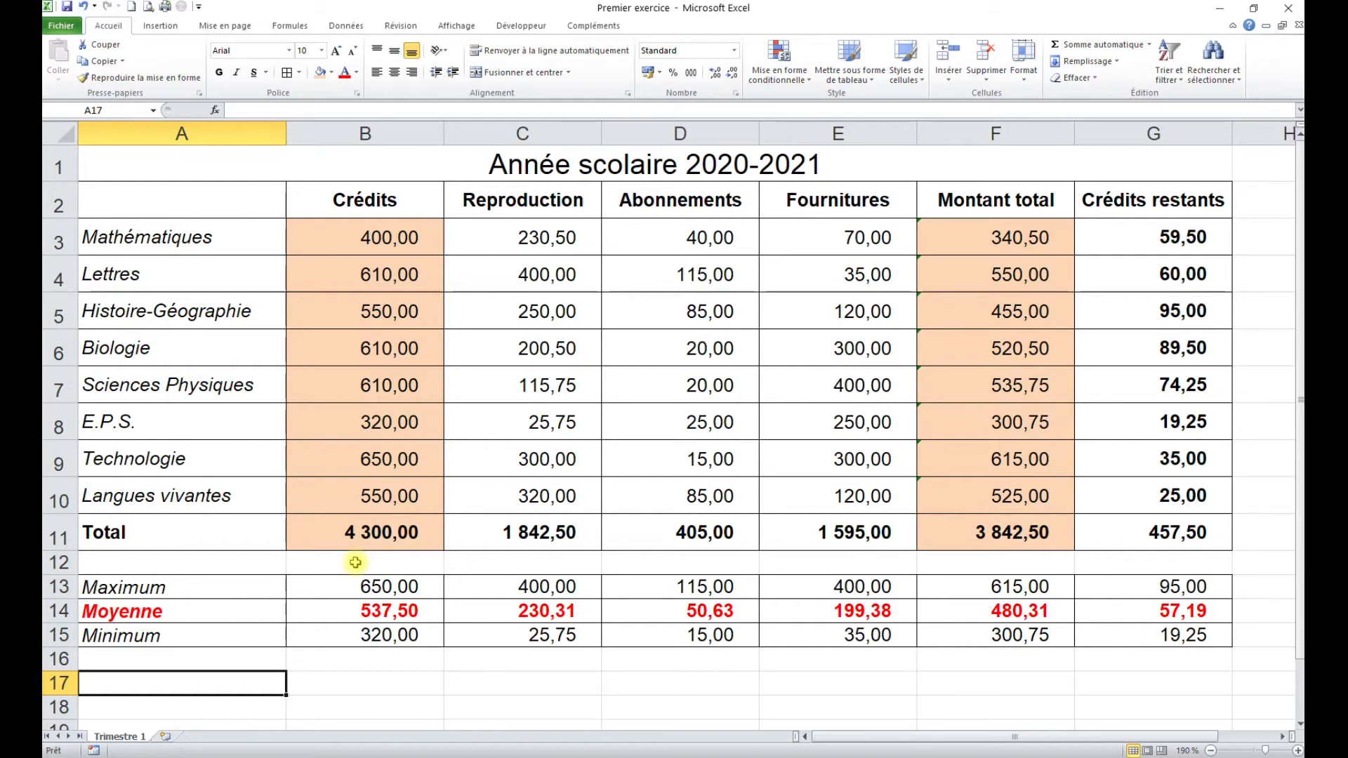
Step: Insert a new worksheet and paste a copy of the Trimestre 1 range A1:G15 into it at A1
left_click(166, 738)
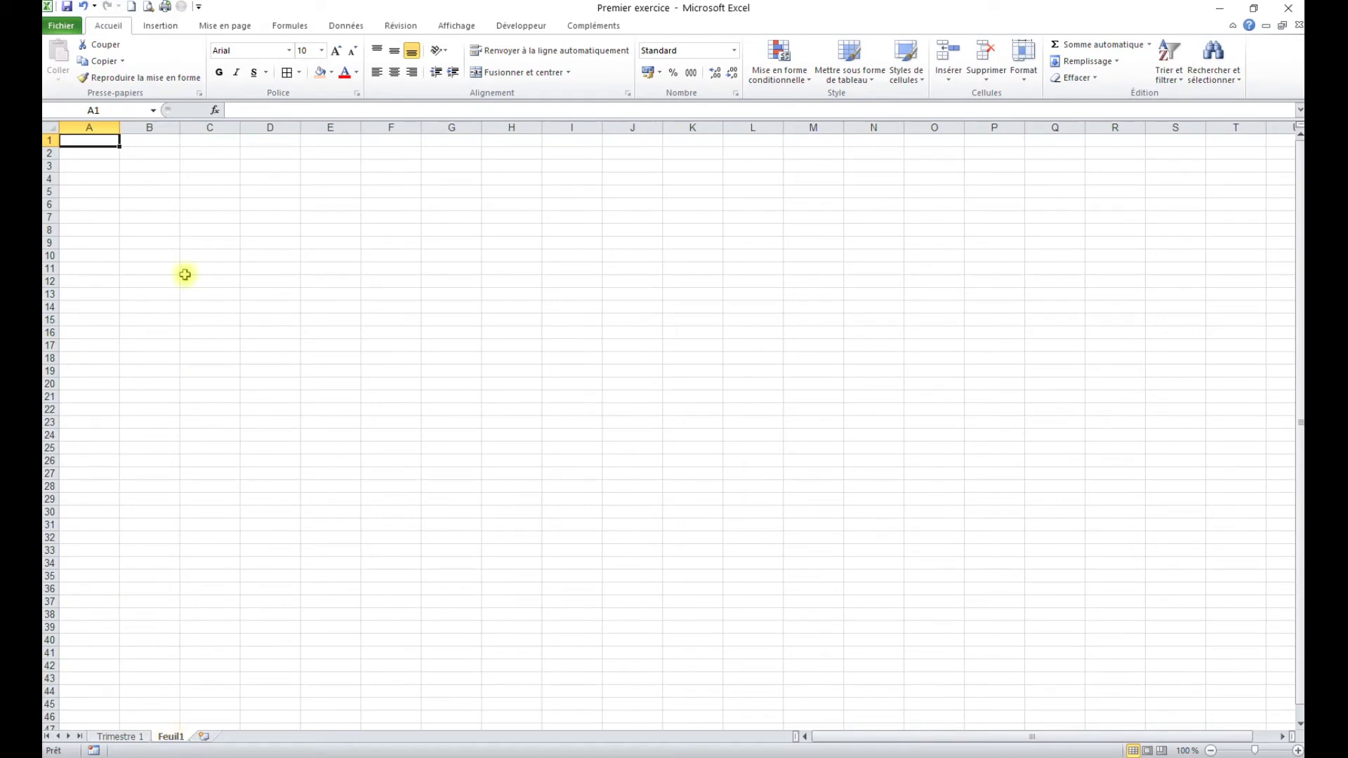
left_click(133, 735)
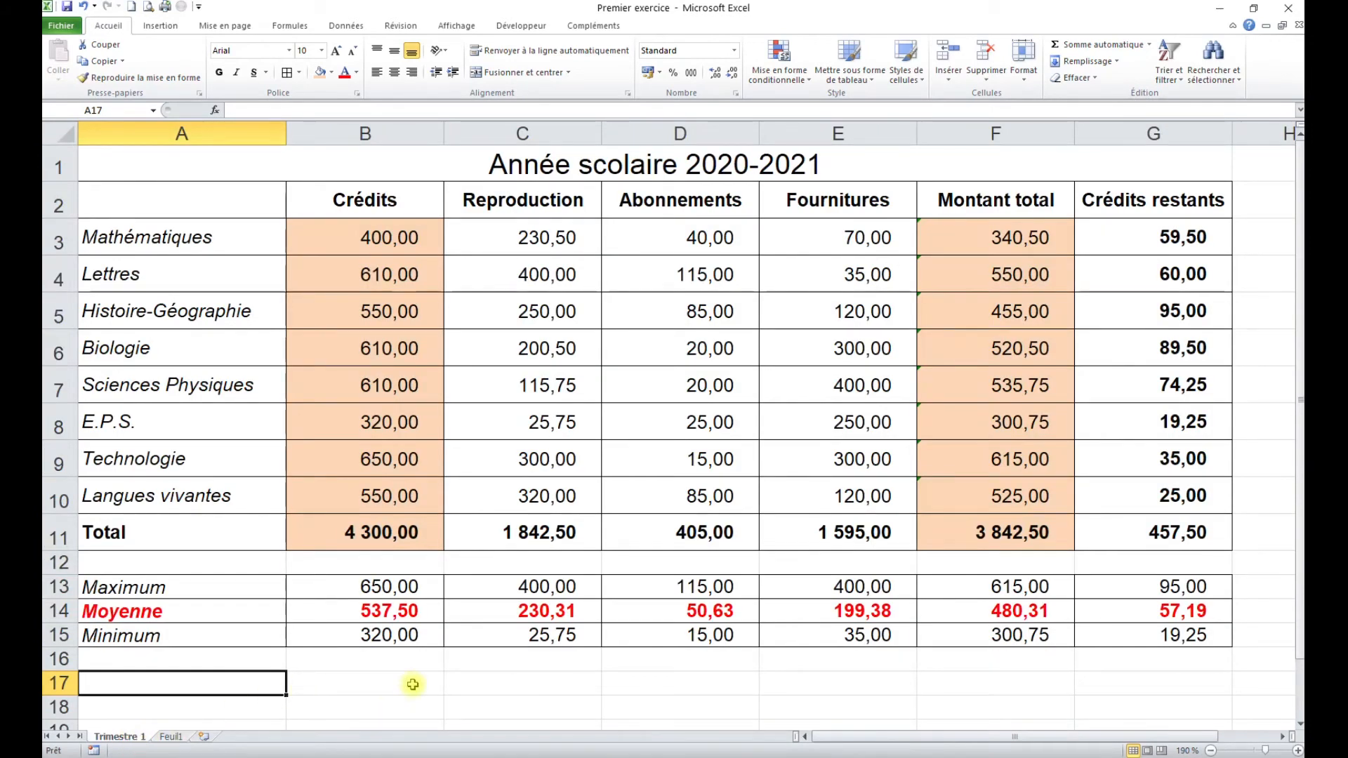
left_click_drag(128, 151, 1141, 635)
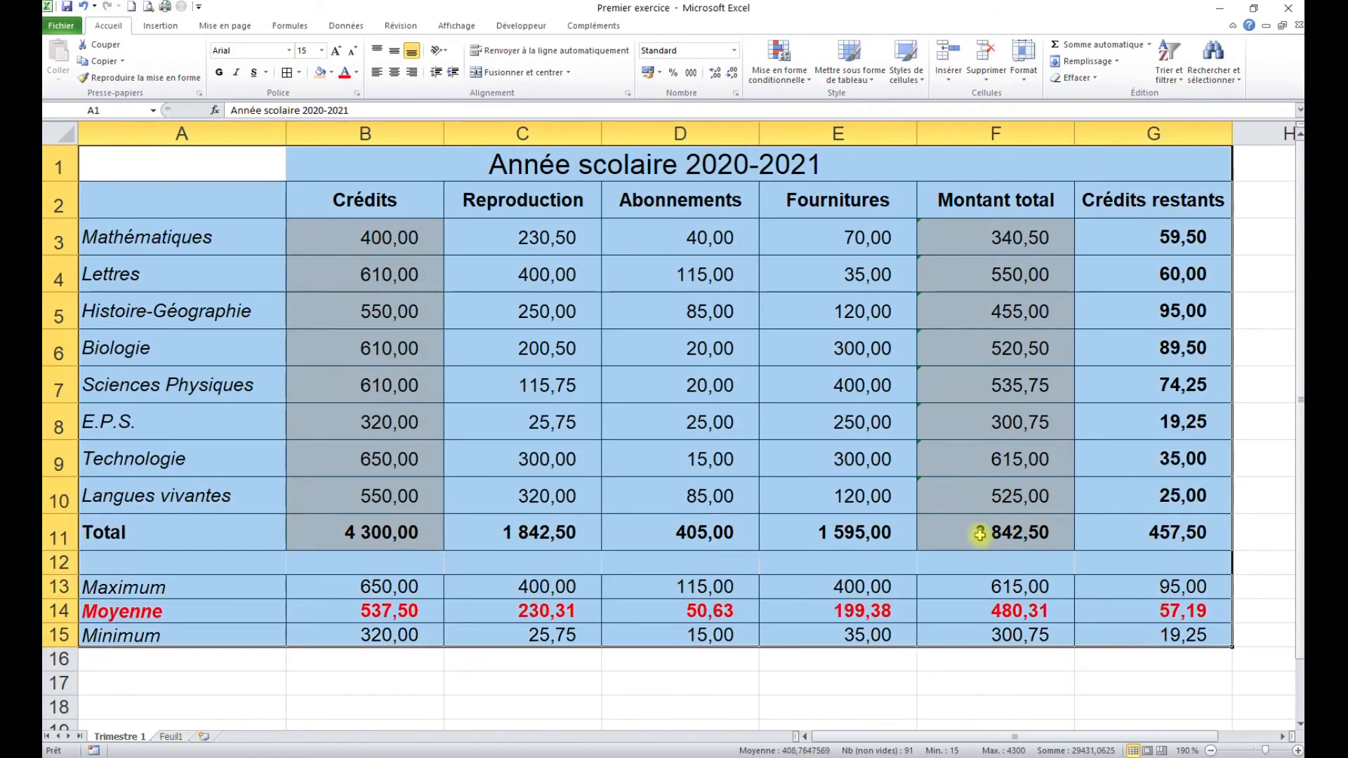
key("ctrl+c")
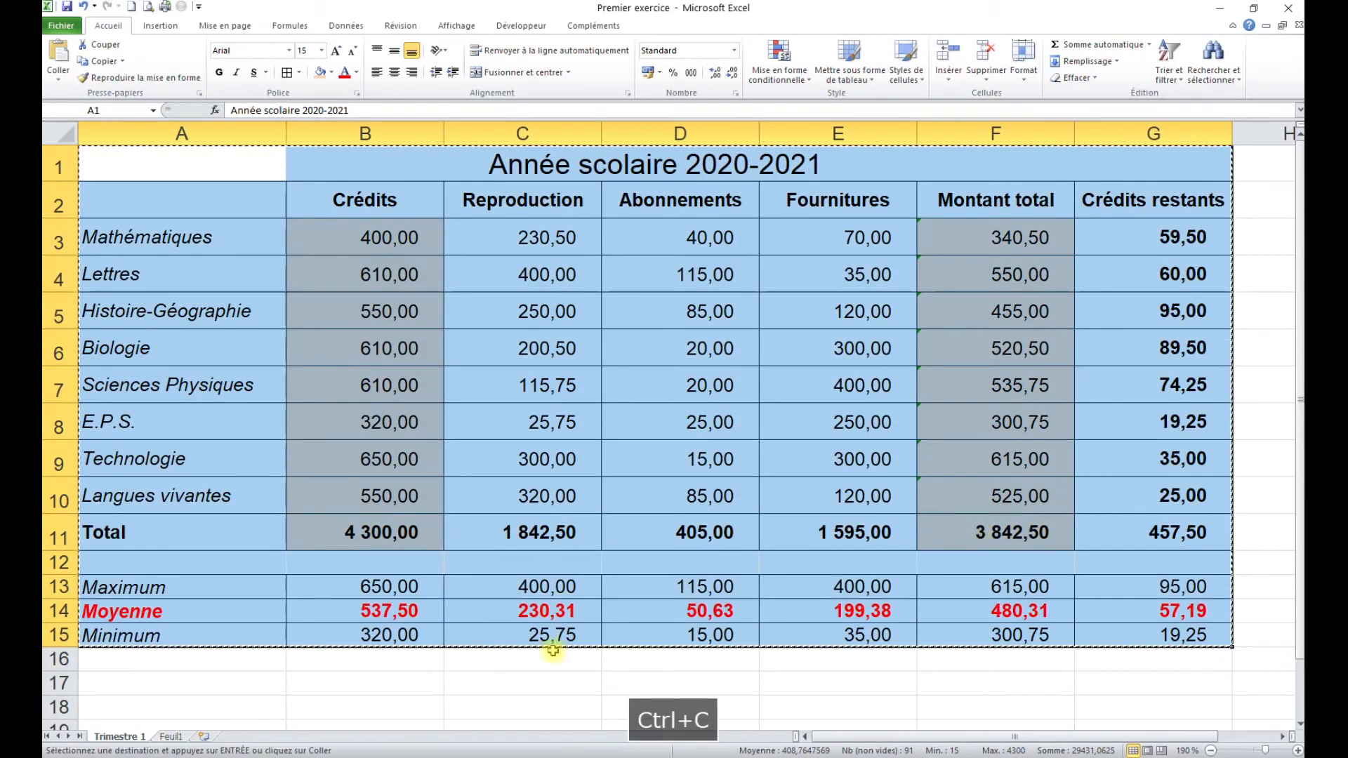
left_click(171, 737)
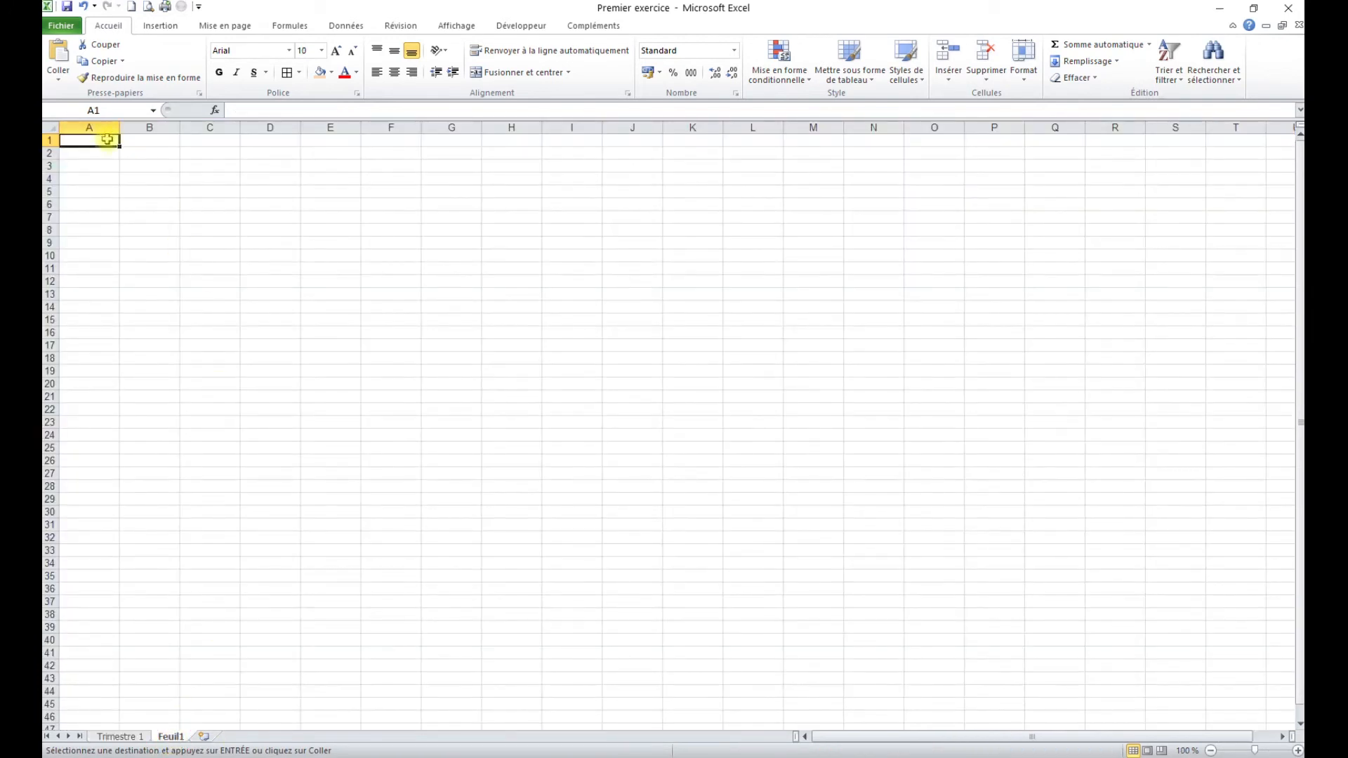
key("ctrl+v")
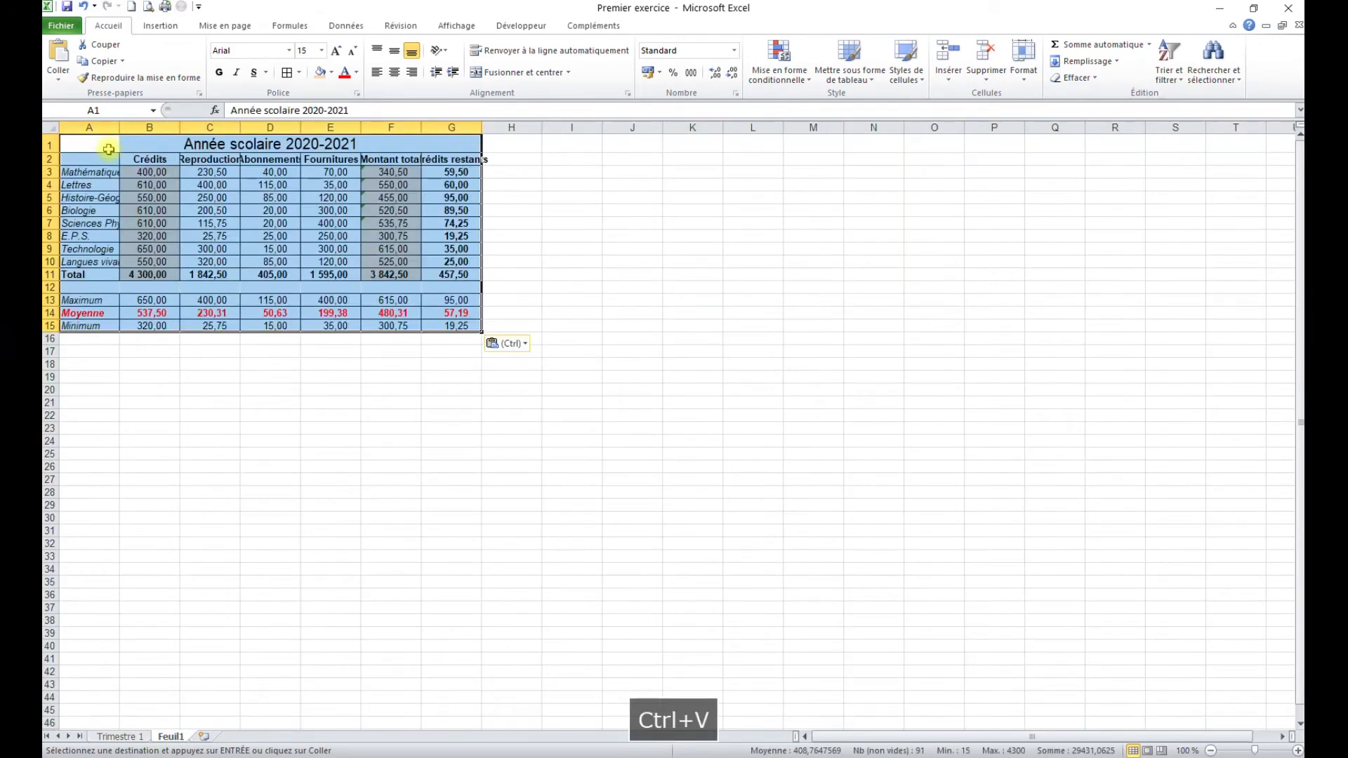
left_click(252, 386)
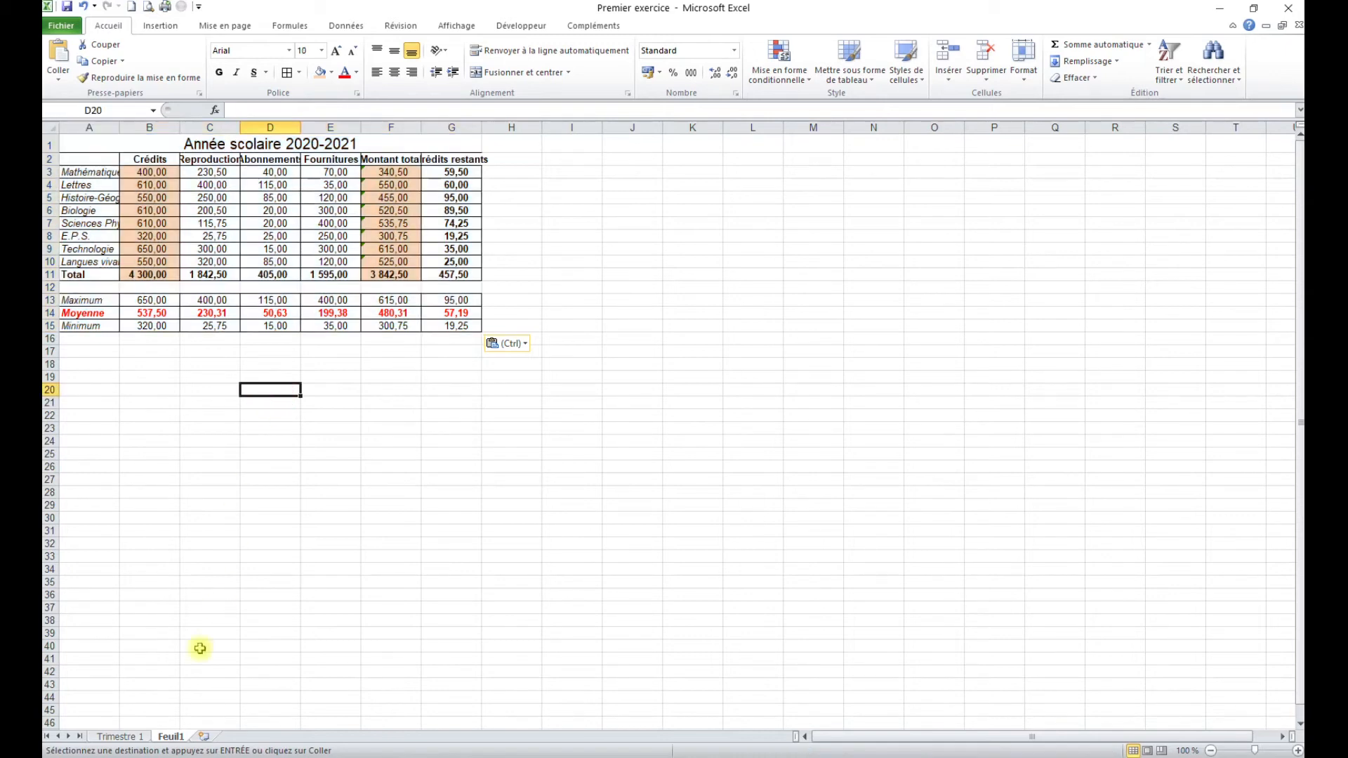
Step: Delete the Feuil1 sheet together with its pasted table
right_click(179, 737)
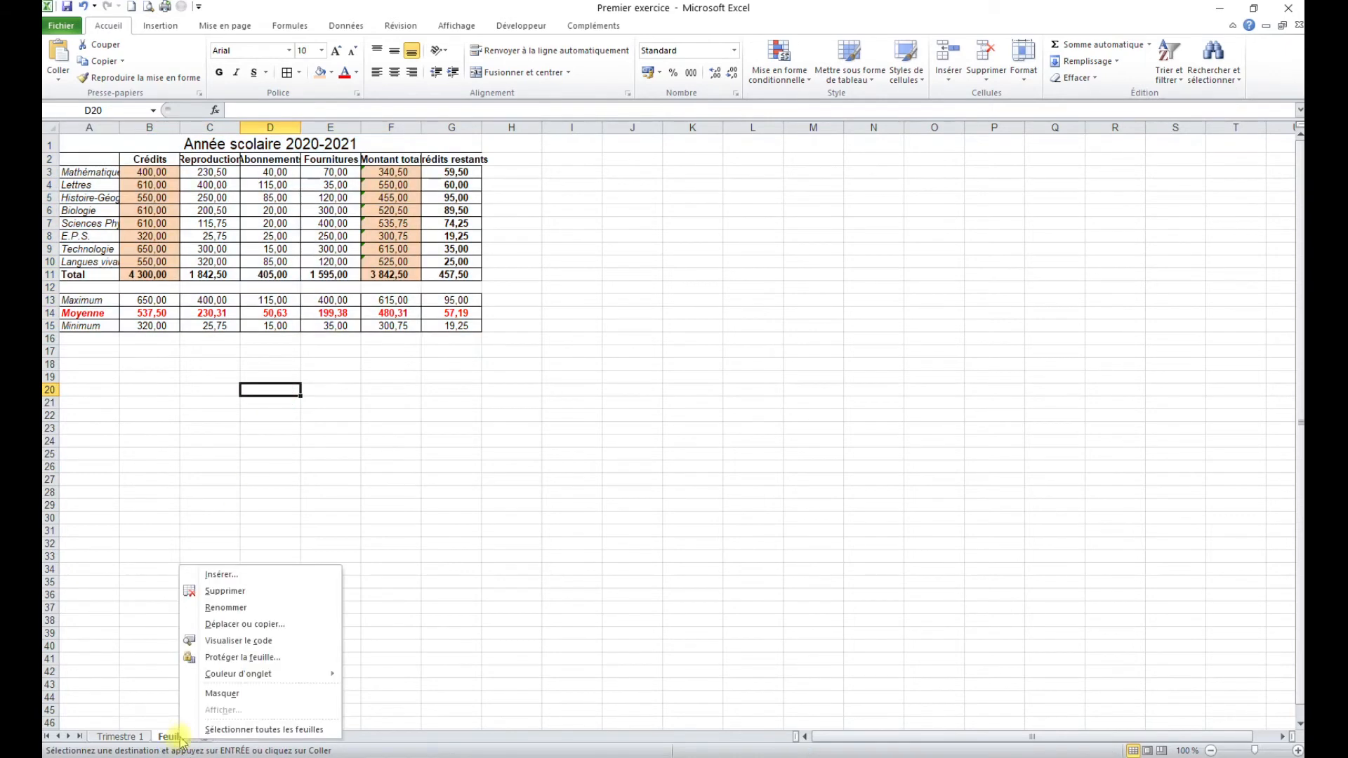
left_click(273, 592)
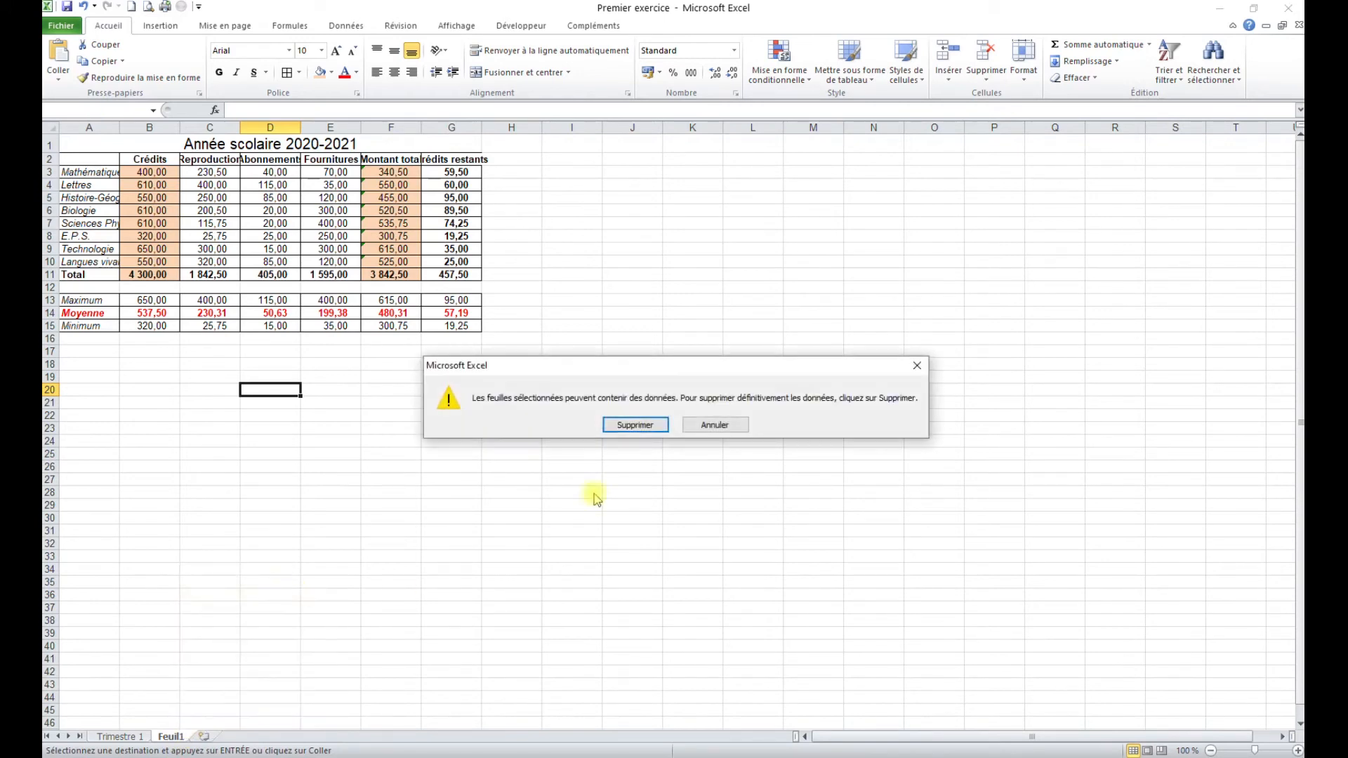
left_click(642, 428)
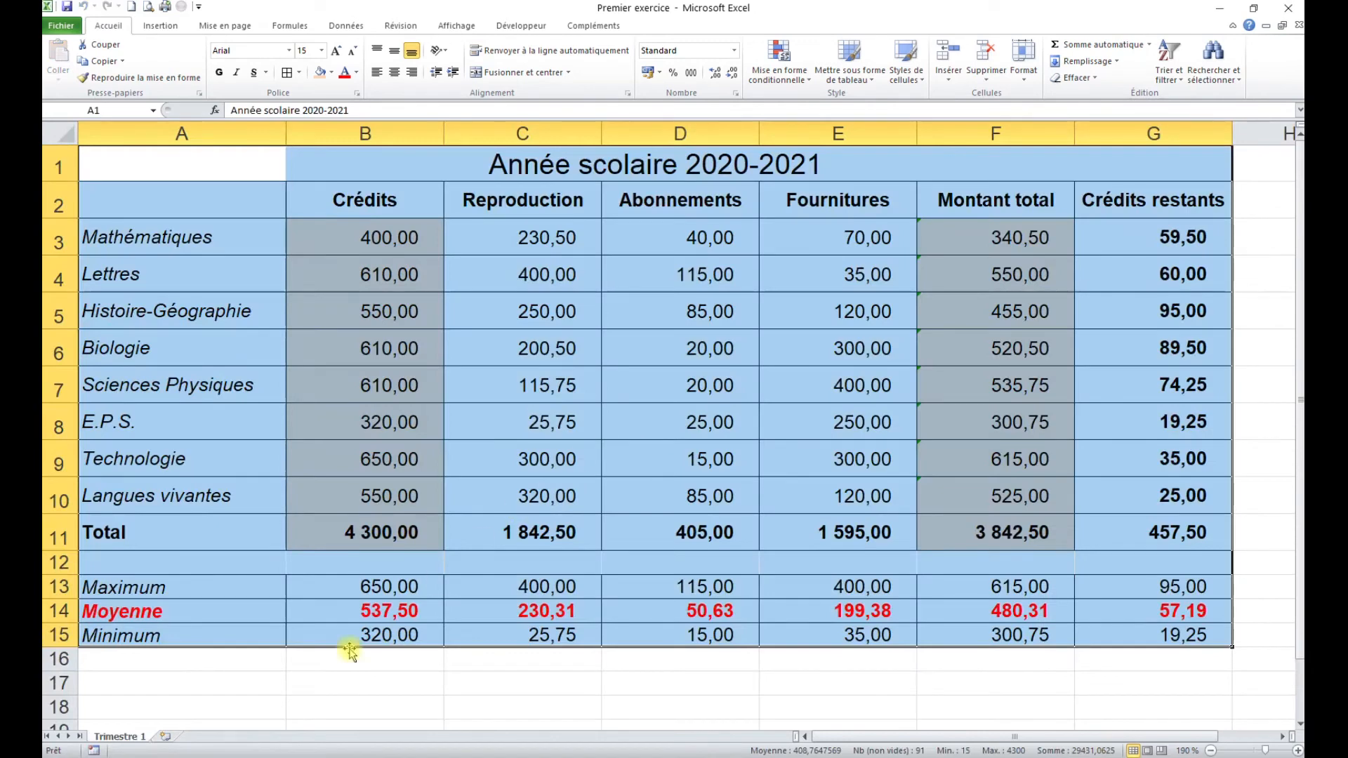
left_click(239, 676)
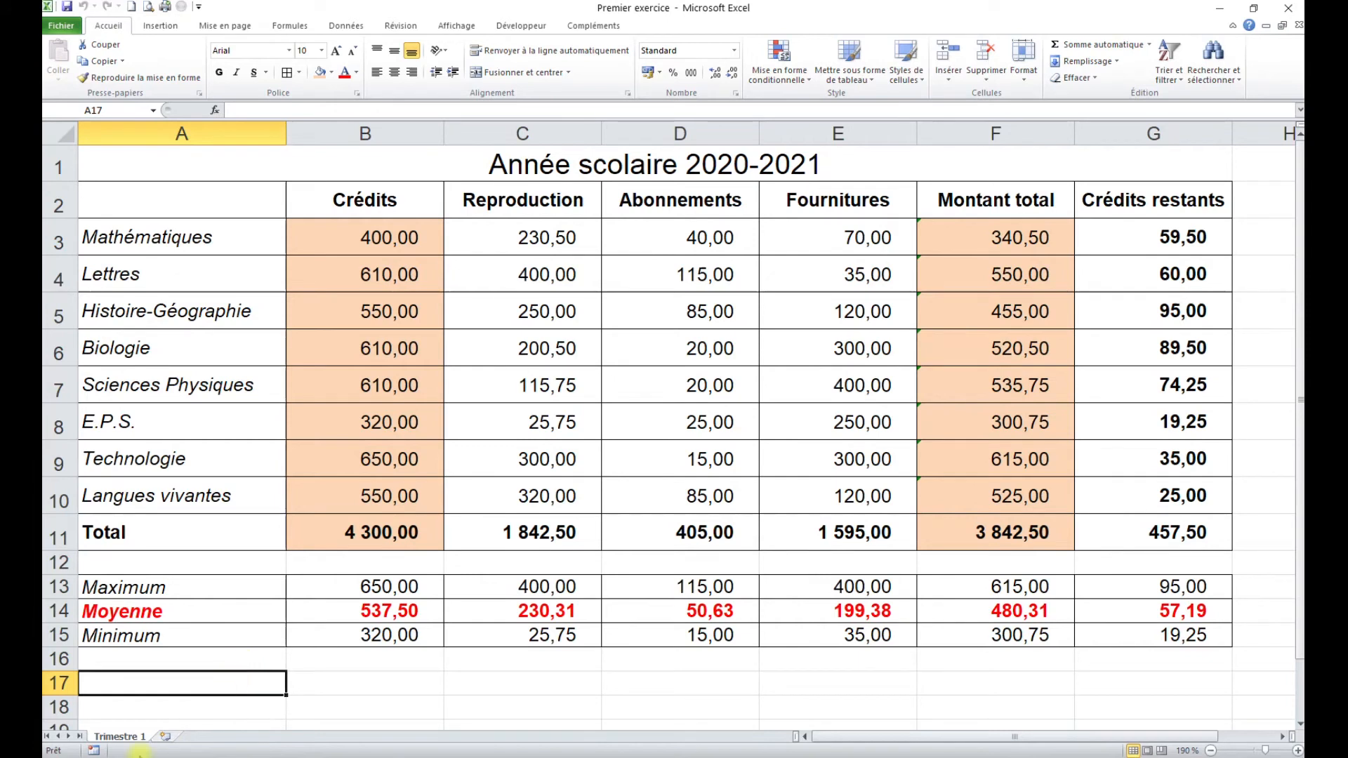
Step: Create a copy of the whole Trimestre 1 sheet in Premier exercice.xlsx, placed last in the workbook
right_click(126, 739)
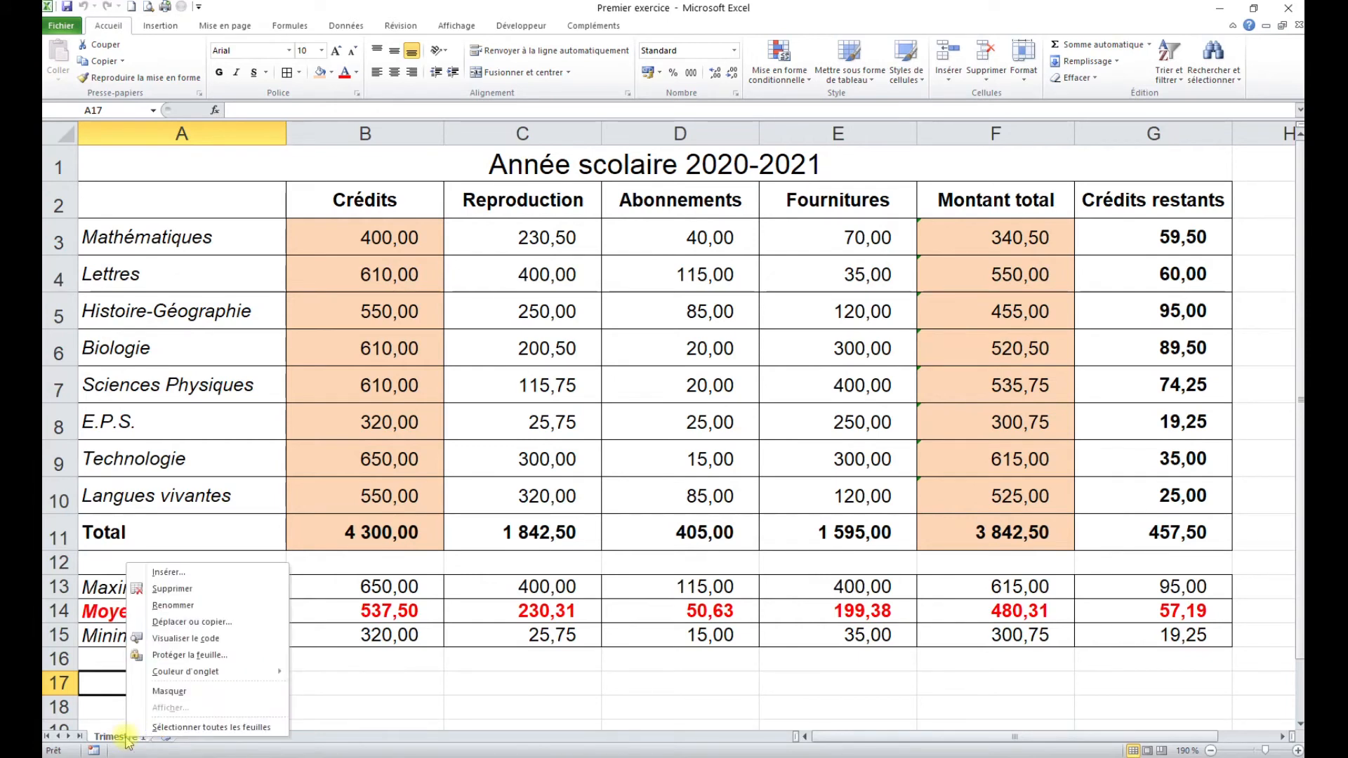
left_click(228, 623)
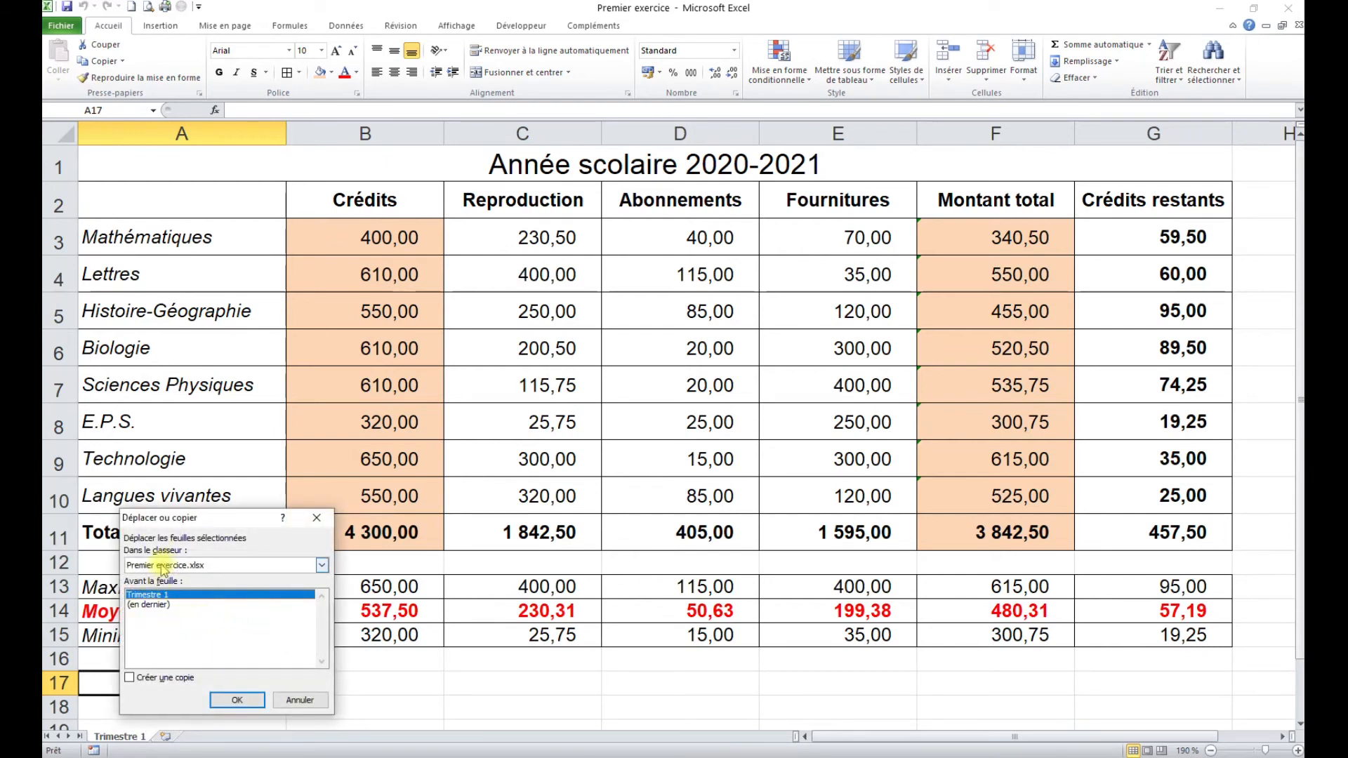
left_click(160, 607)
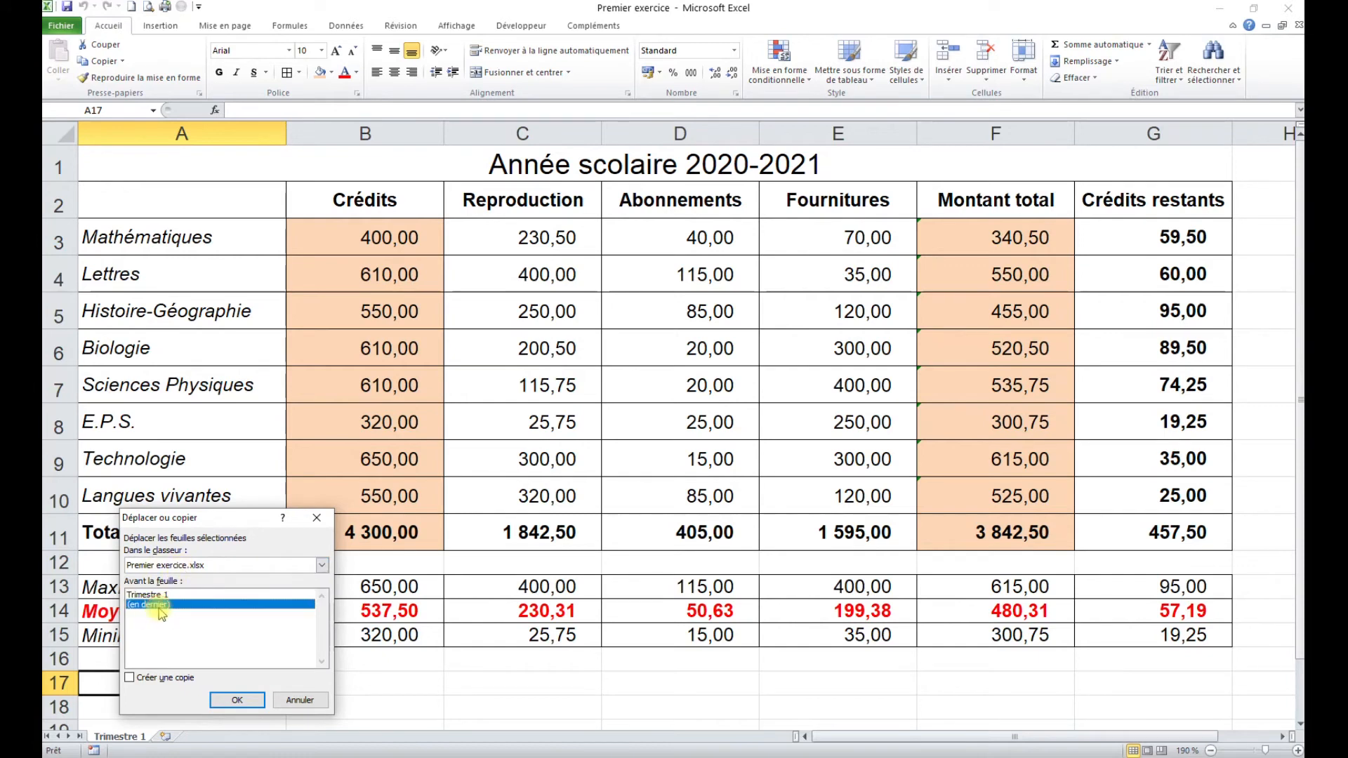
left_click(130, 678)
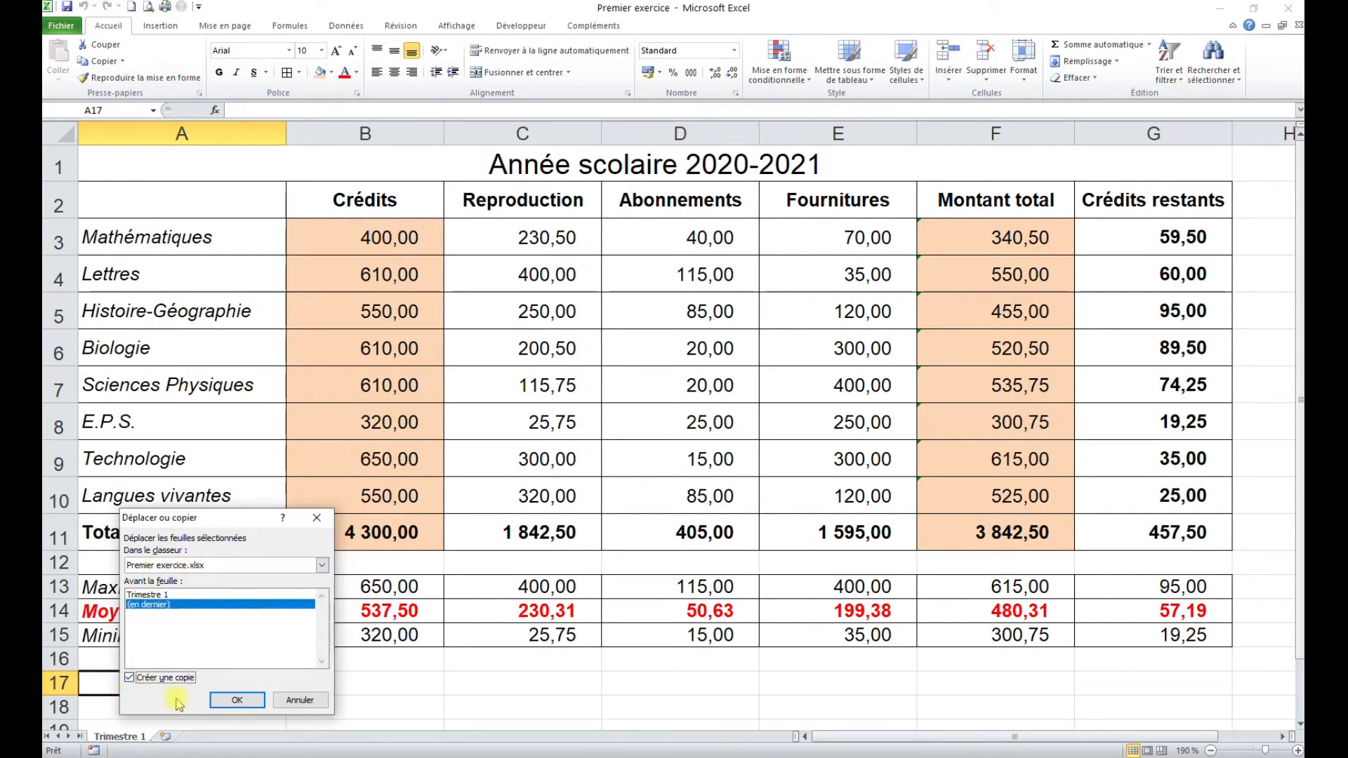
left_click(237, 700)
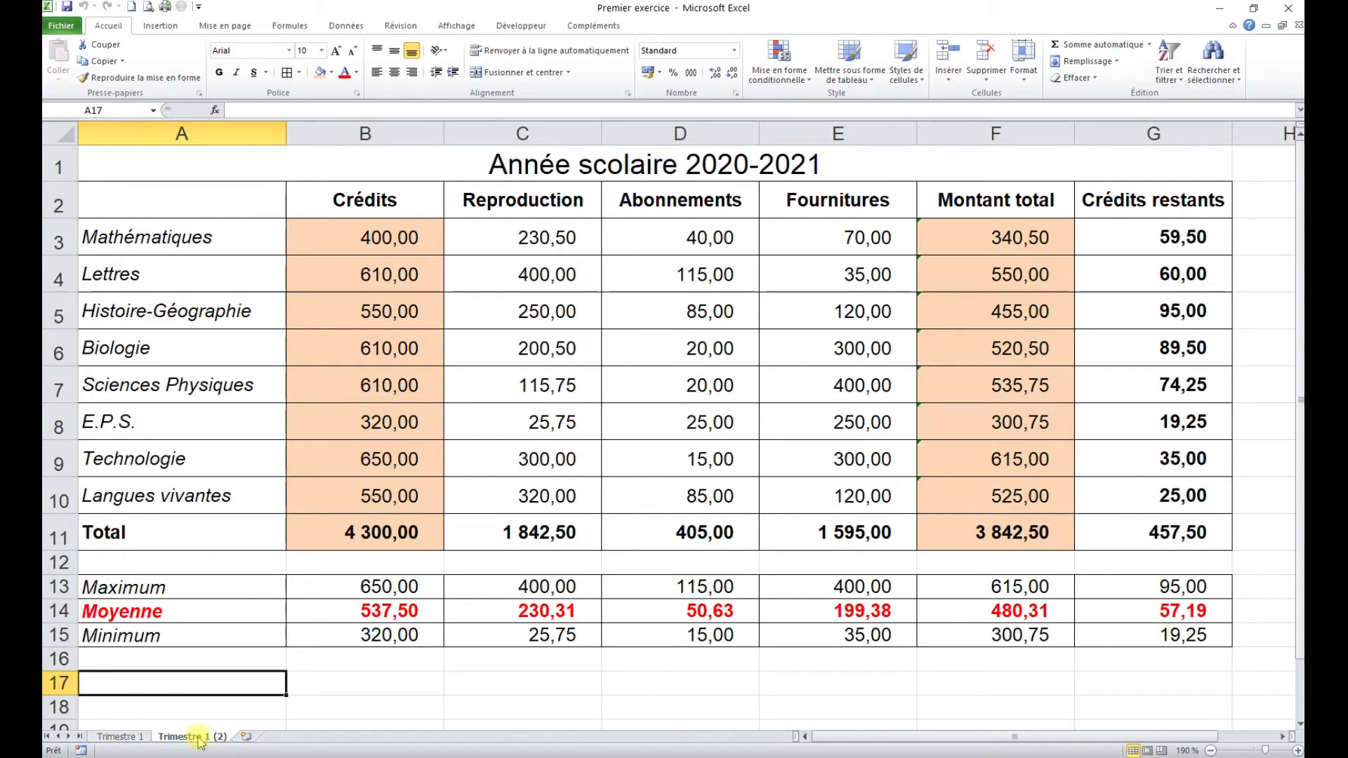
Step: Delete the duplicated sheet Trimestre 1 (2)
right_click(200, 739)
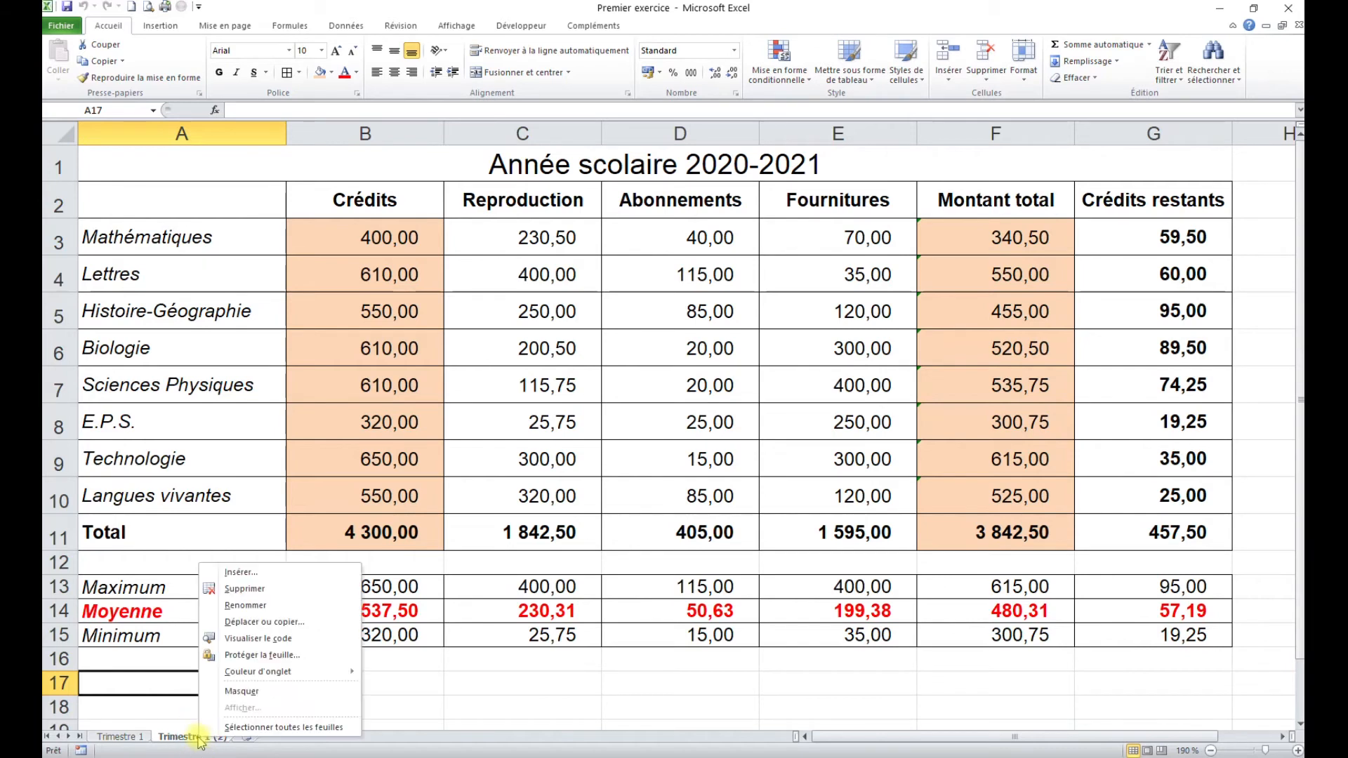
left_click(255, 597)
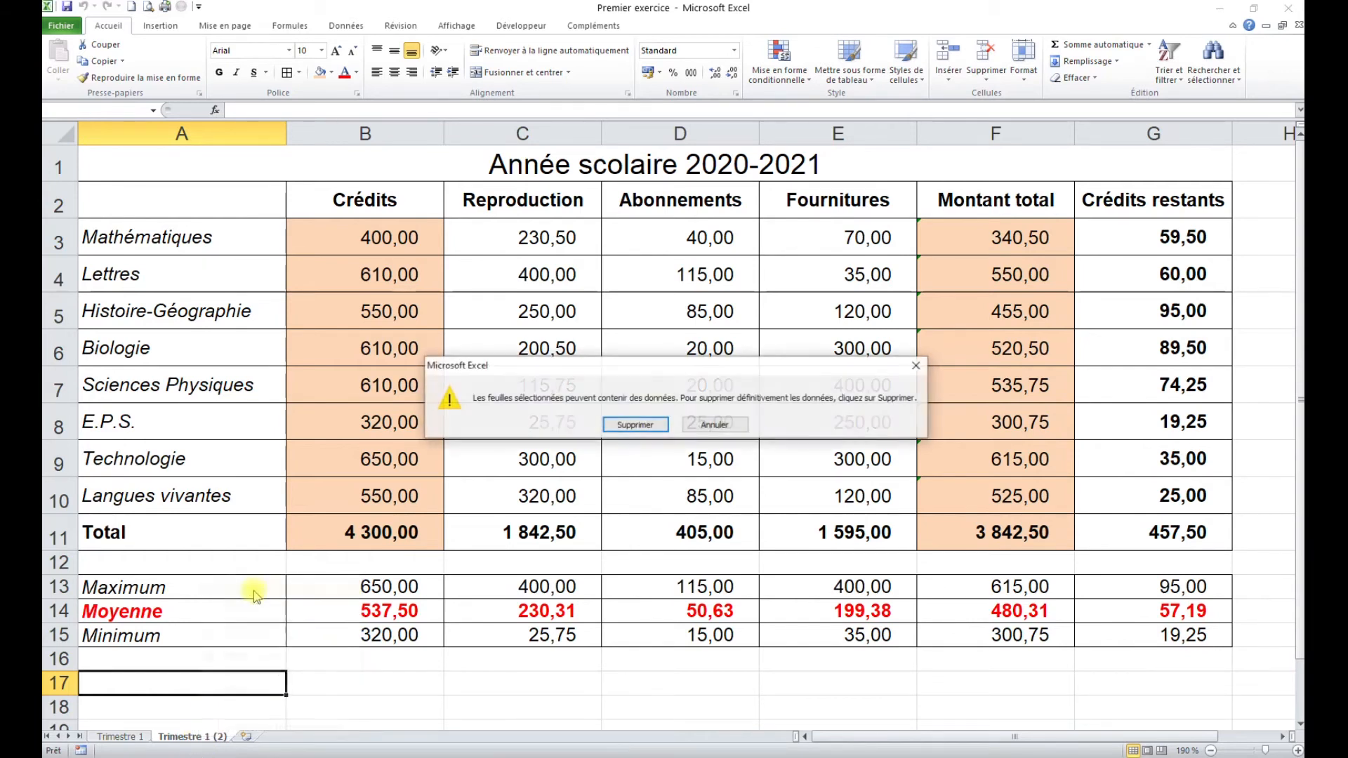
left_click(647, 423)
left_click(244, 661)
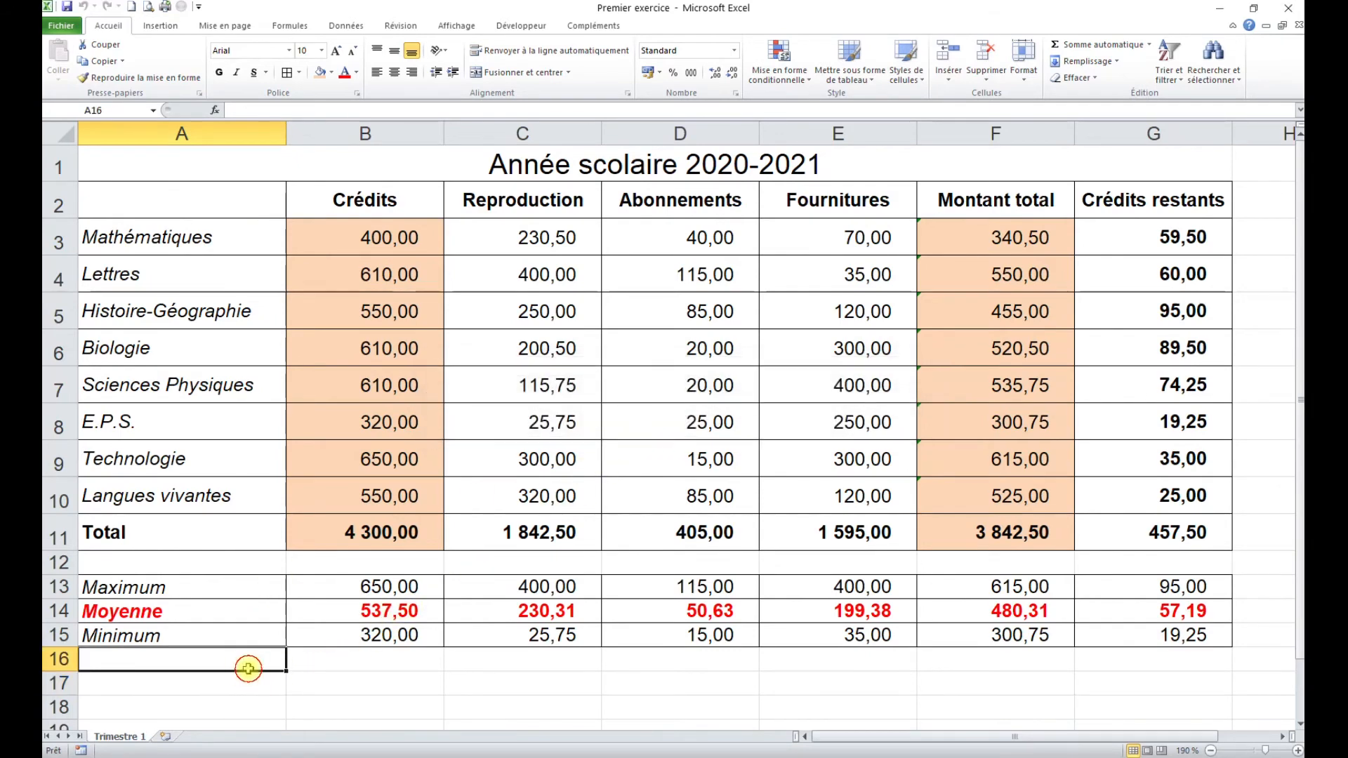
Step: Duplicate the Trimestre 1 sheet and place the copy right after it
left_click_drag(127, 743, 125, 735)
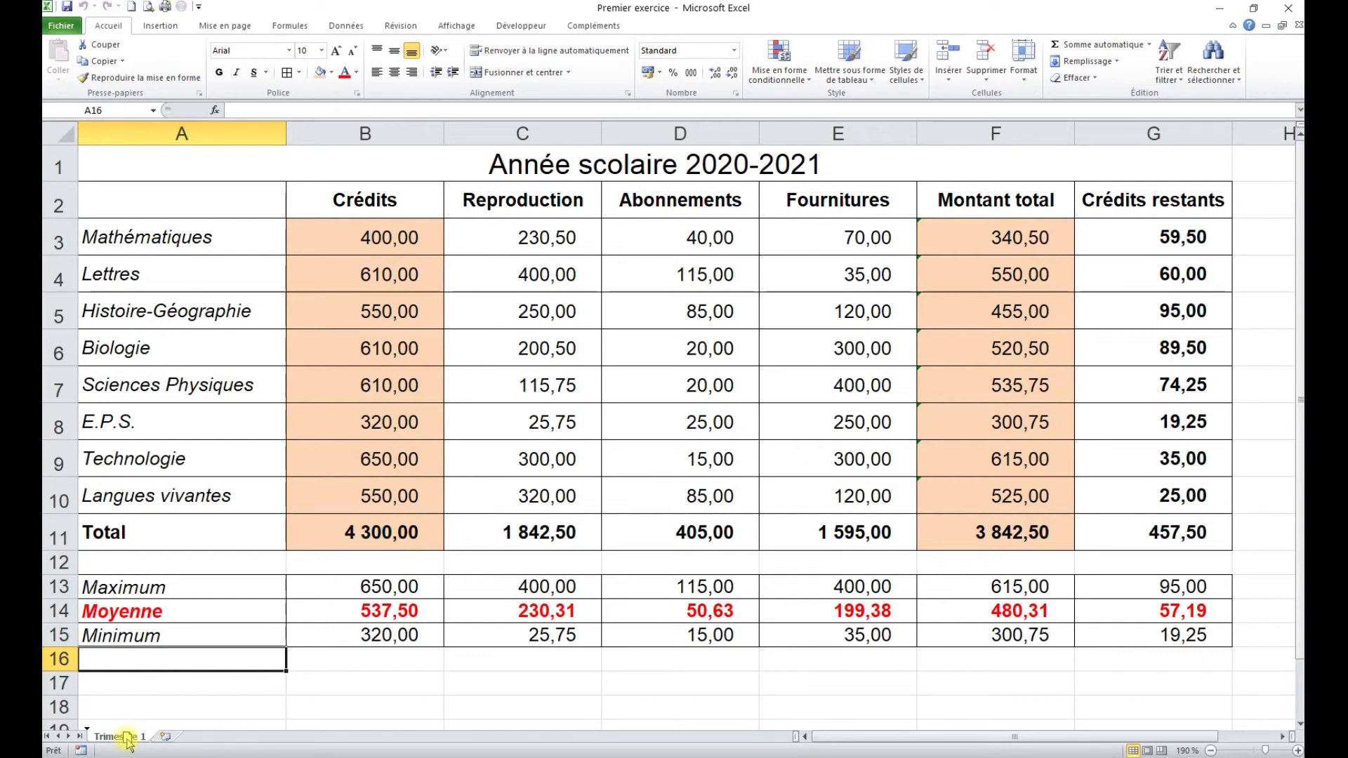
left_click_drag(129, 739, 203, 734)
left_click_drag(203, 734, 203, 735)
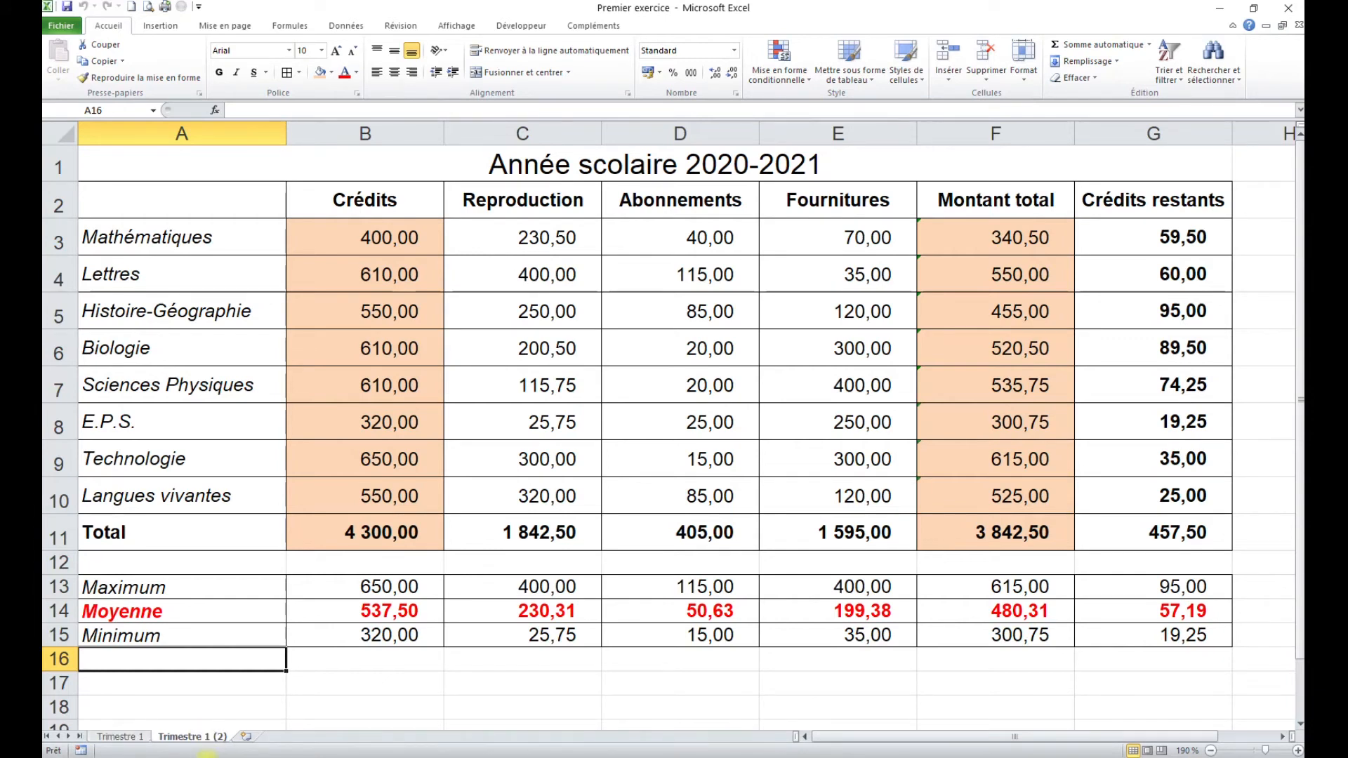
Step: Rename the duplicated sheet as Trimestre 2
double_click(209, 736)
left_click(210, 737)
left_click_drag(209, 736, 234, 739)
type("2")
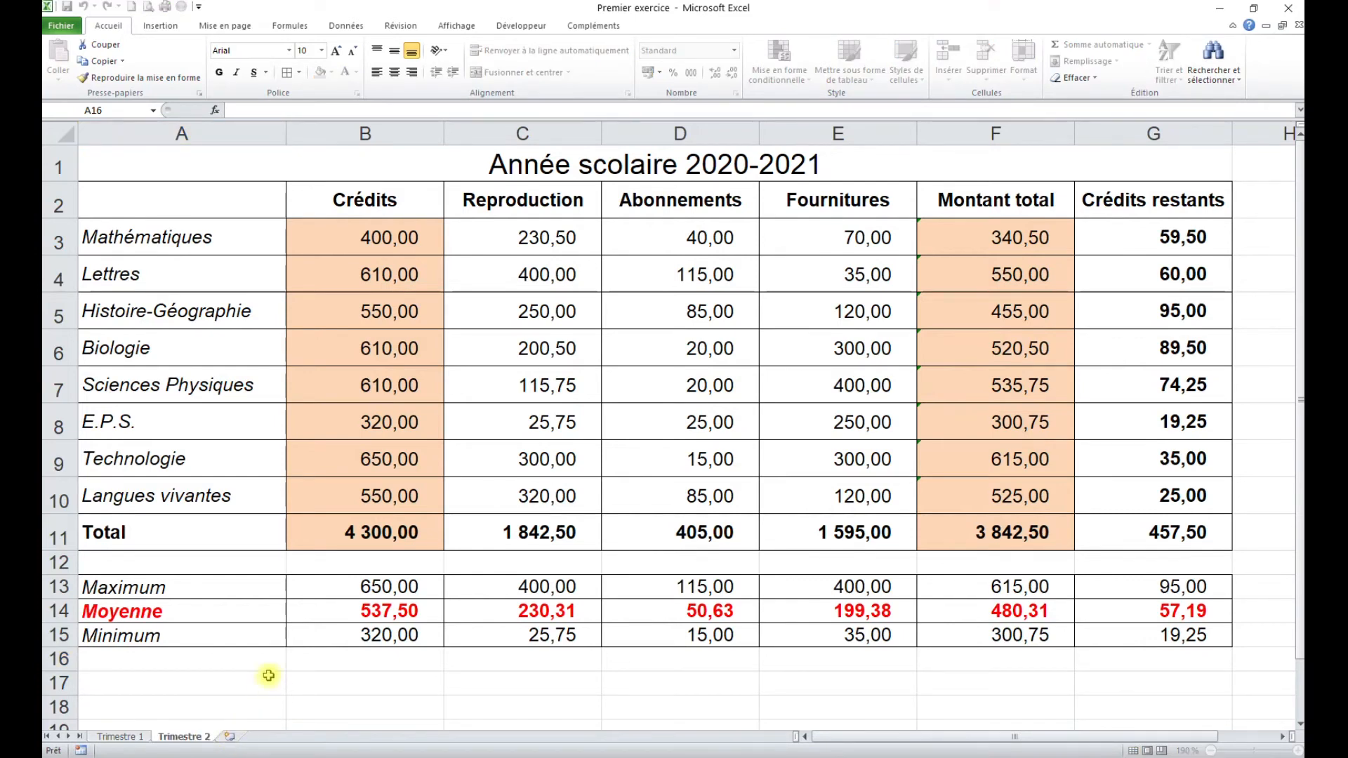
left_click(272, 675)
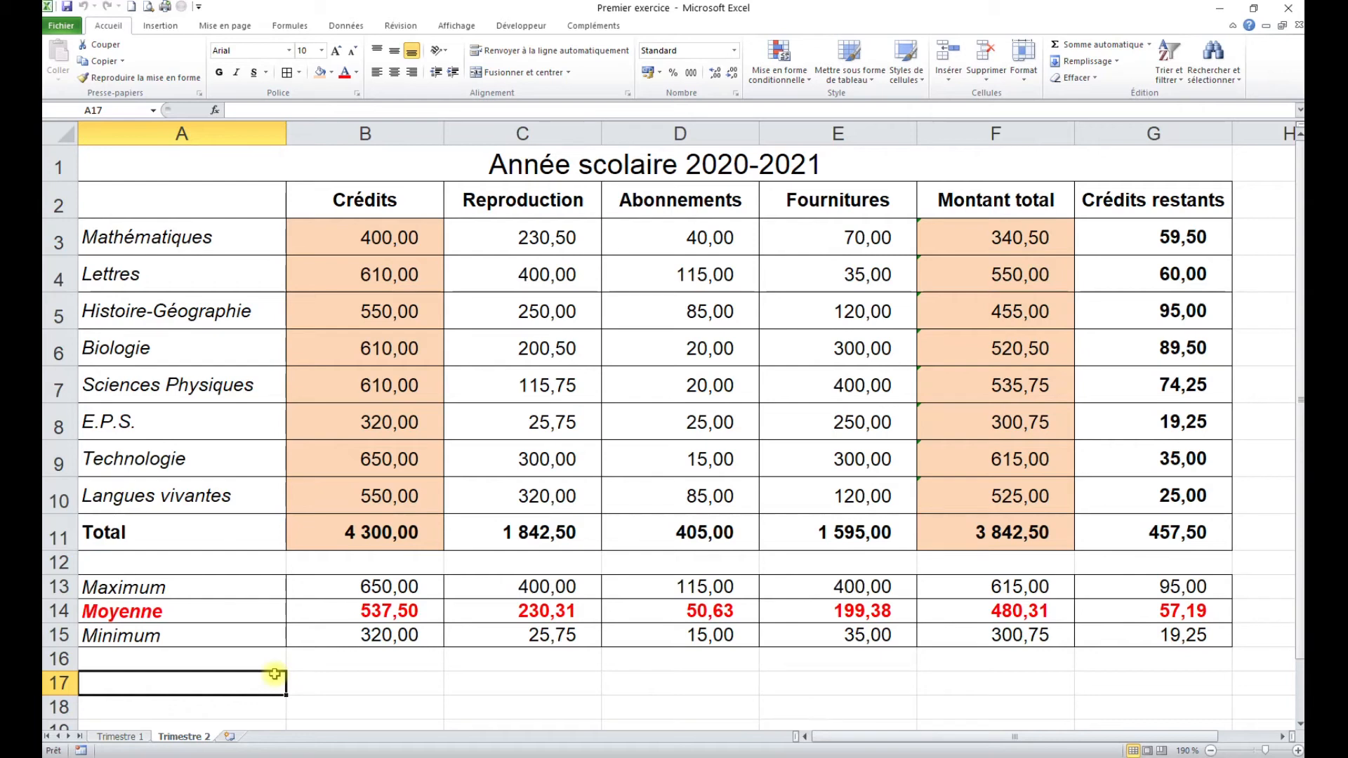
Step: Examine the cells of the Trimestre 2 table to distinguish the entered amounts from the calculated formulas
left_click_drag(364, 235, 1141, 623)
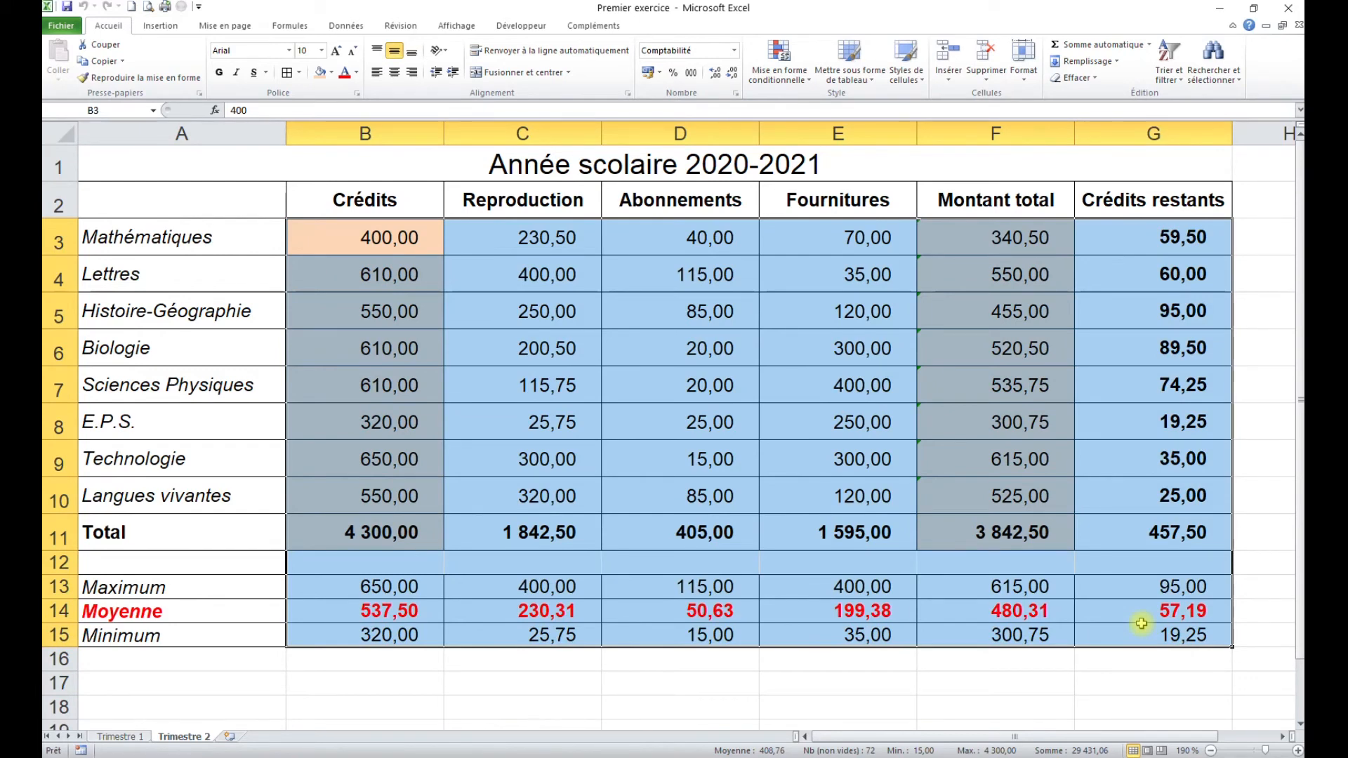
left_click_drag(364, 527, 951, 525)
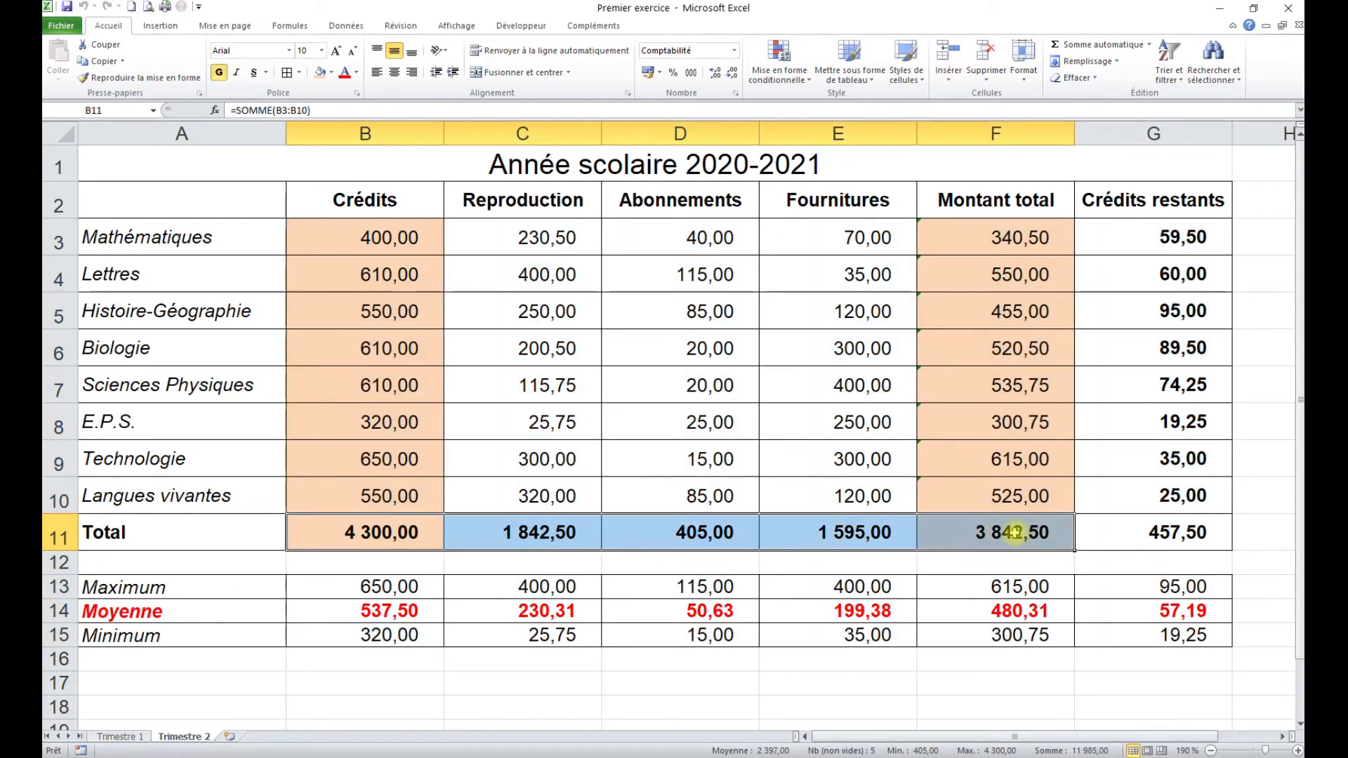
left_click(387, 546)
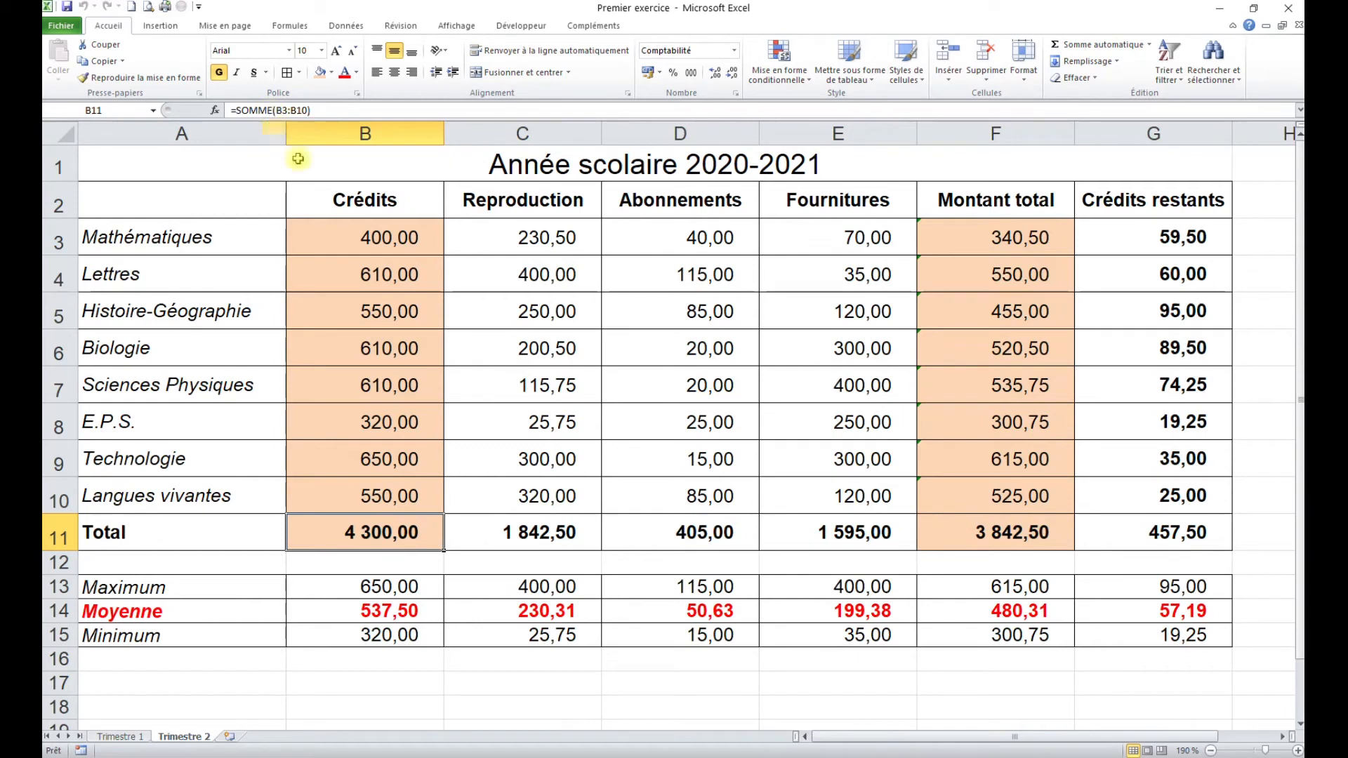
left_click(435, 416)
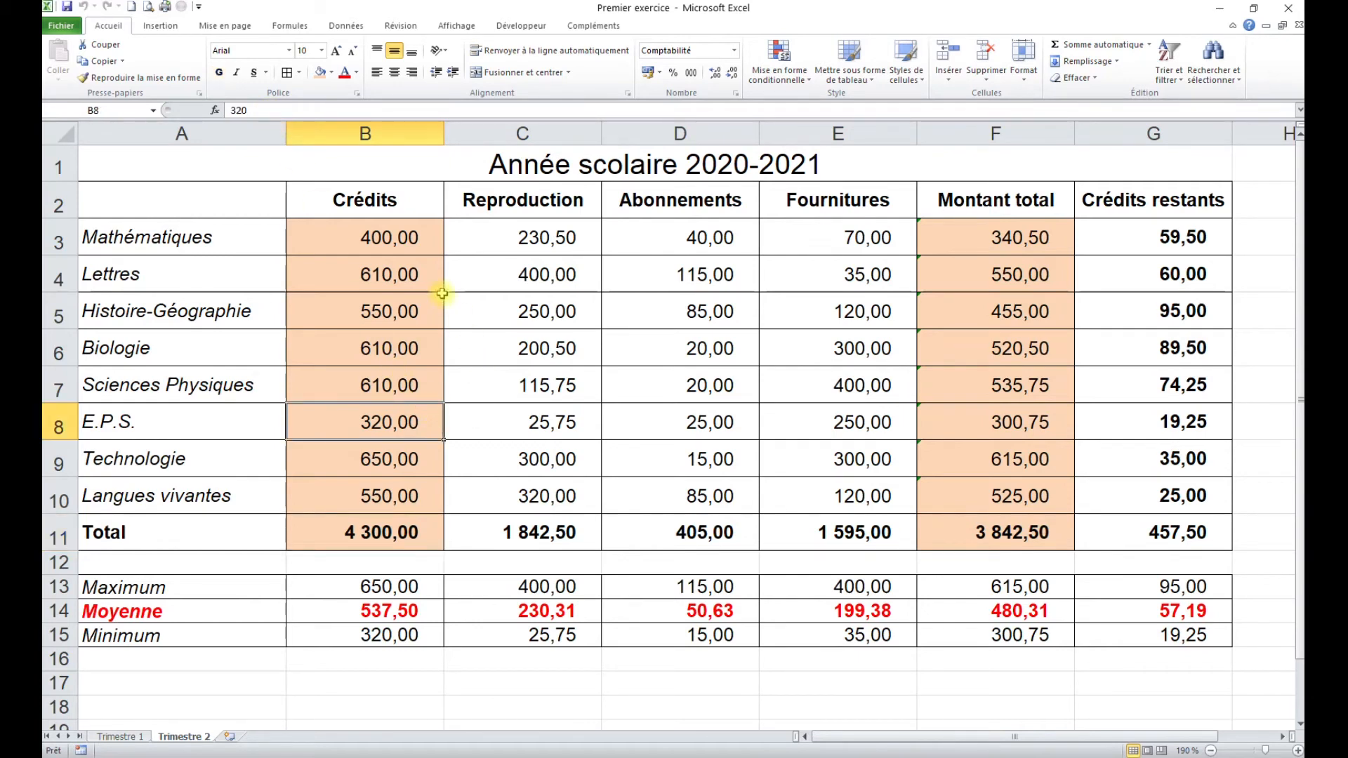
left_click_drag(382, 238, 830, 495)
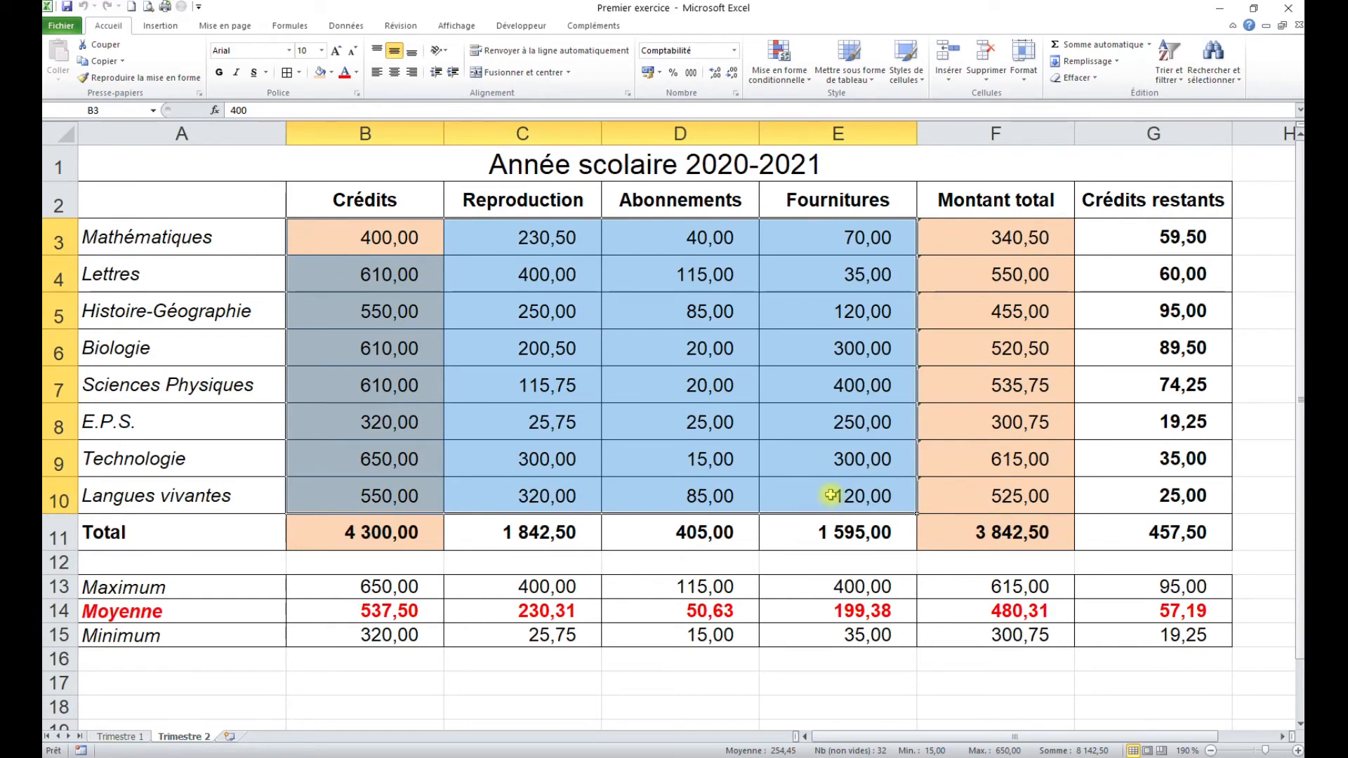
left_click(715, 391)
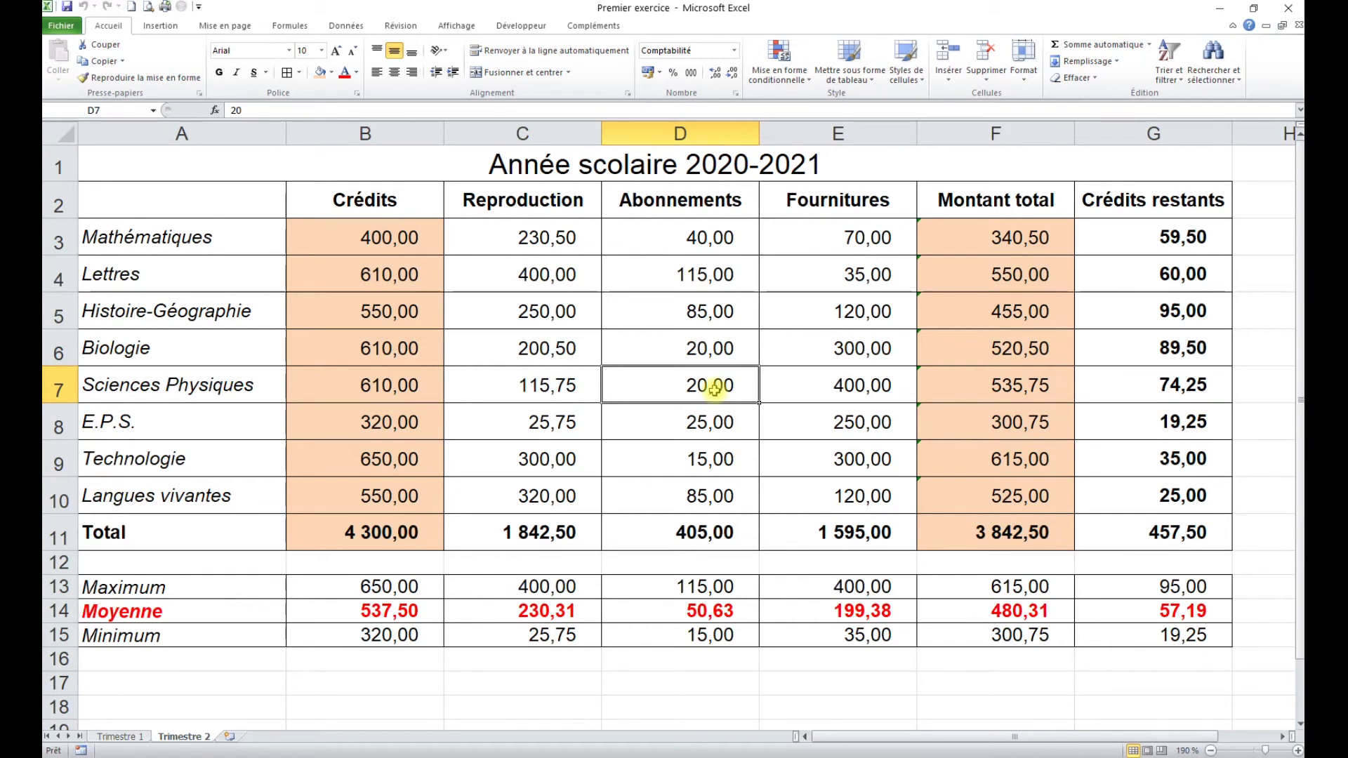
left_click(566, 290)
left_click(547, 418)
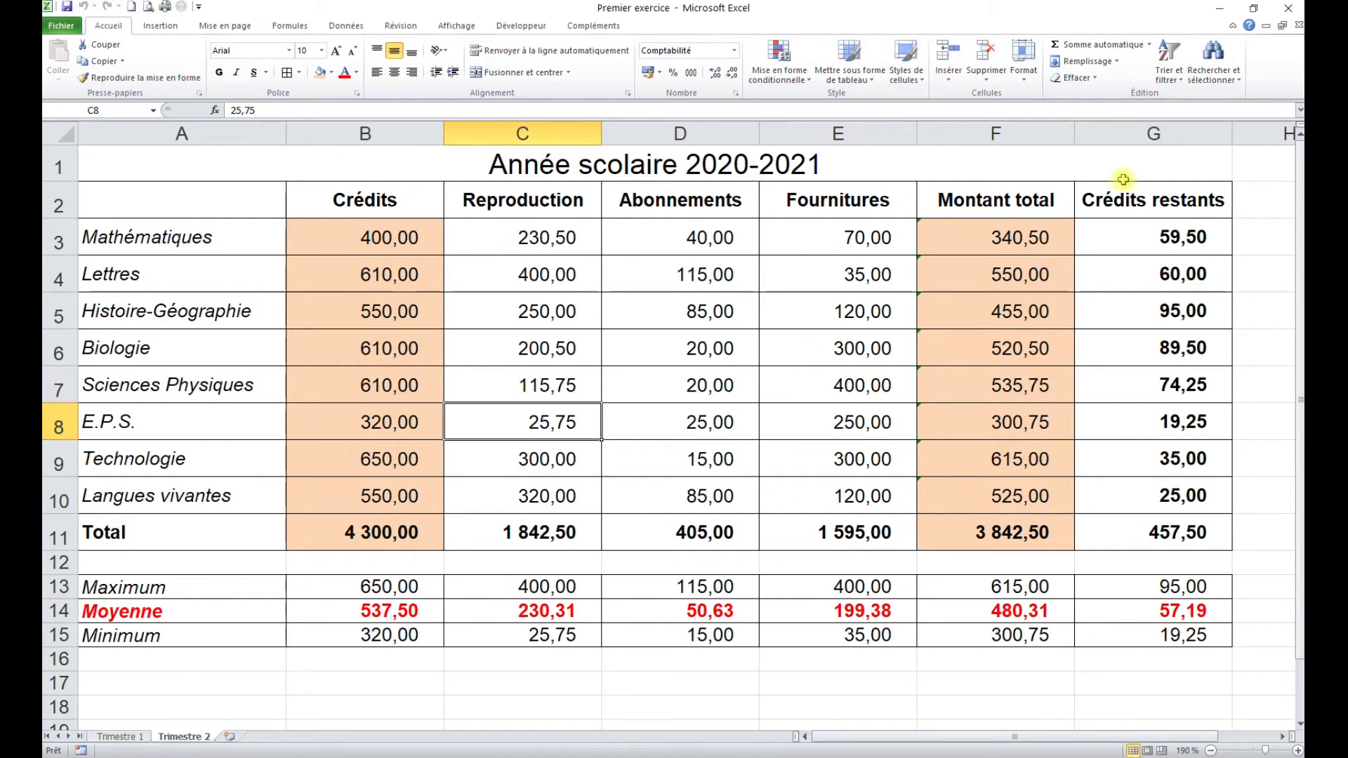
Step: Select only the numeric constants on Trimestre 2, excluding text, logical values and errors, and delete their contents
left_click(1229, 76)
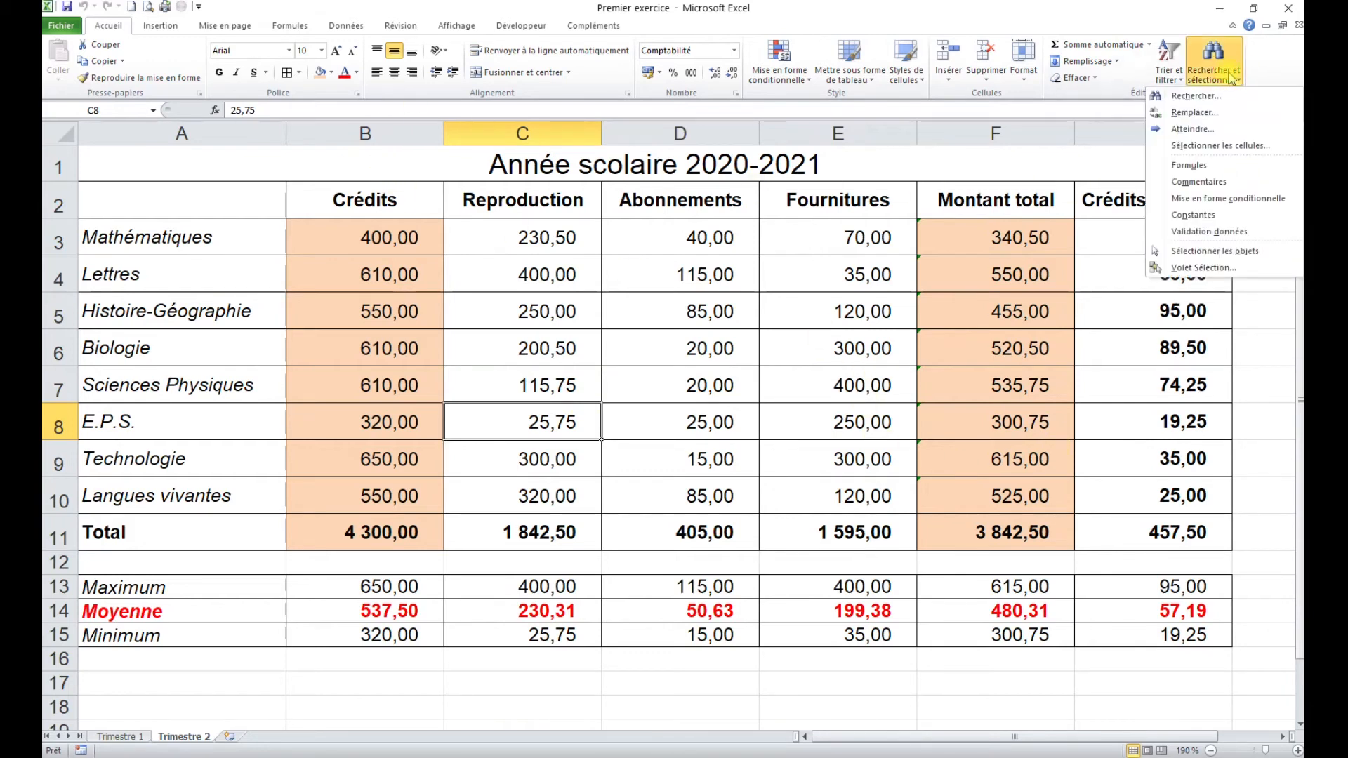
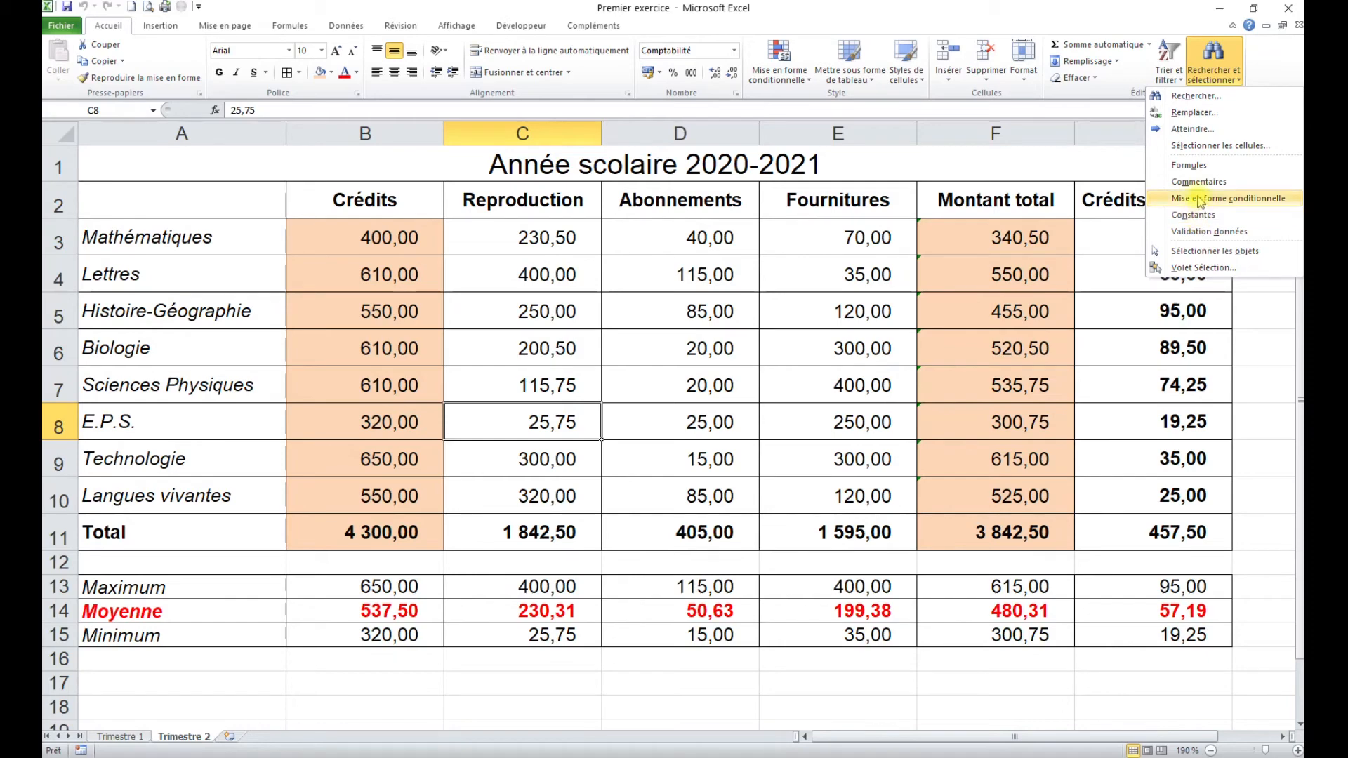
left_click(1203, 146)
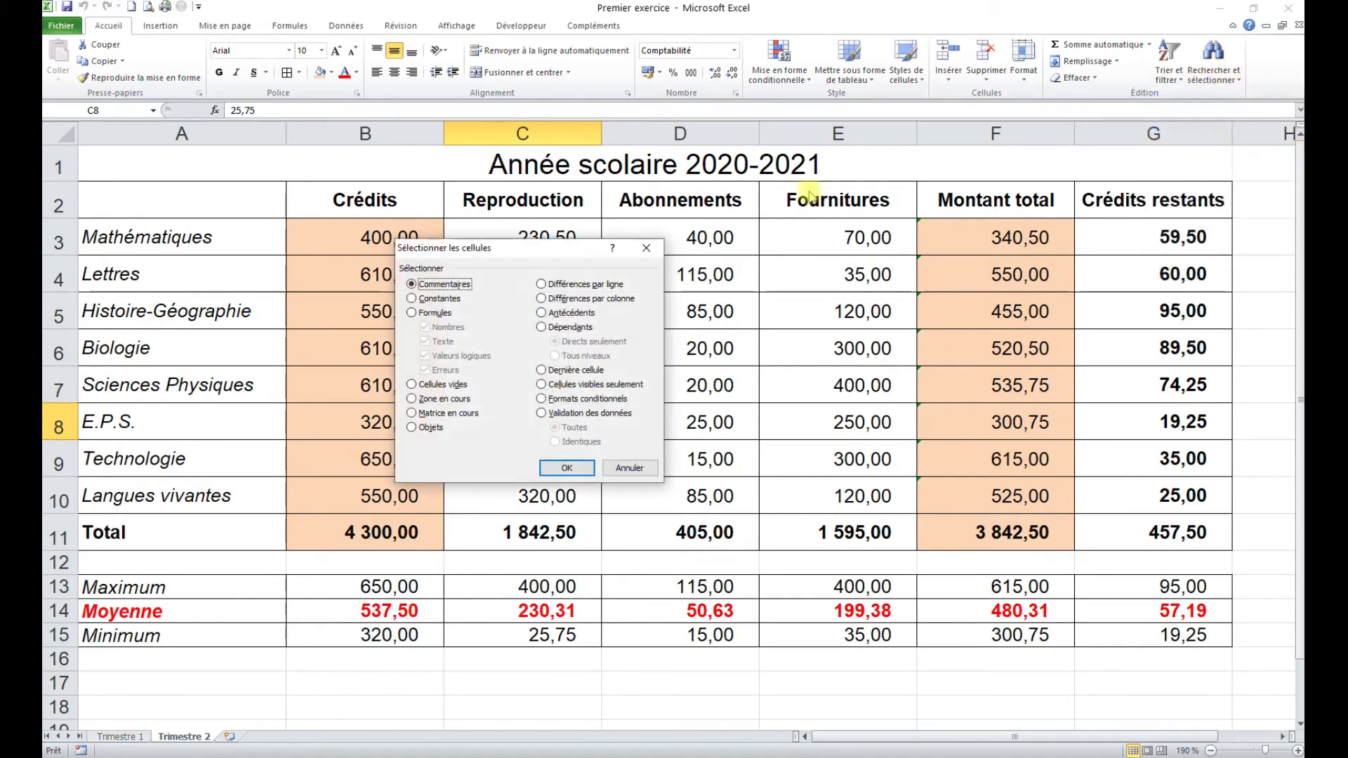
left_click_drag(548, 254, 616, 261)
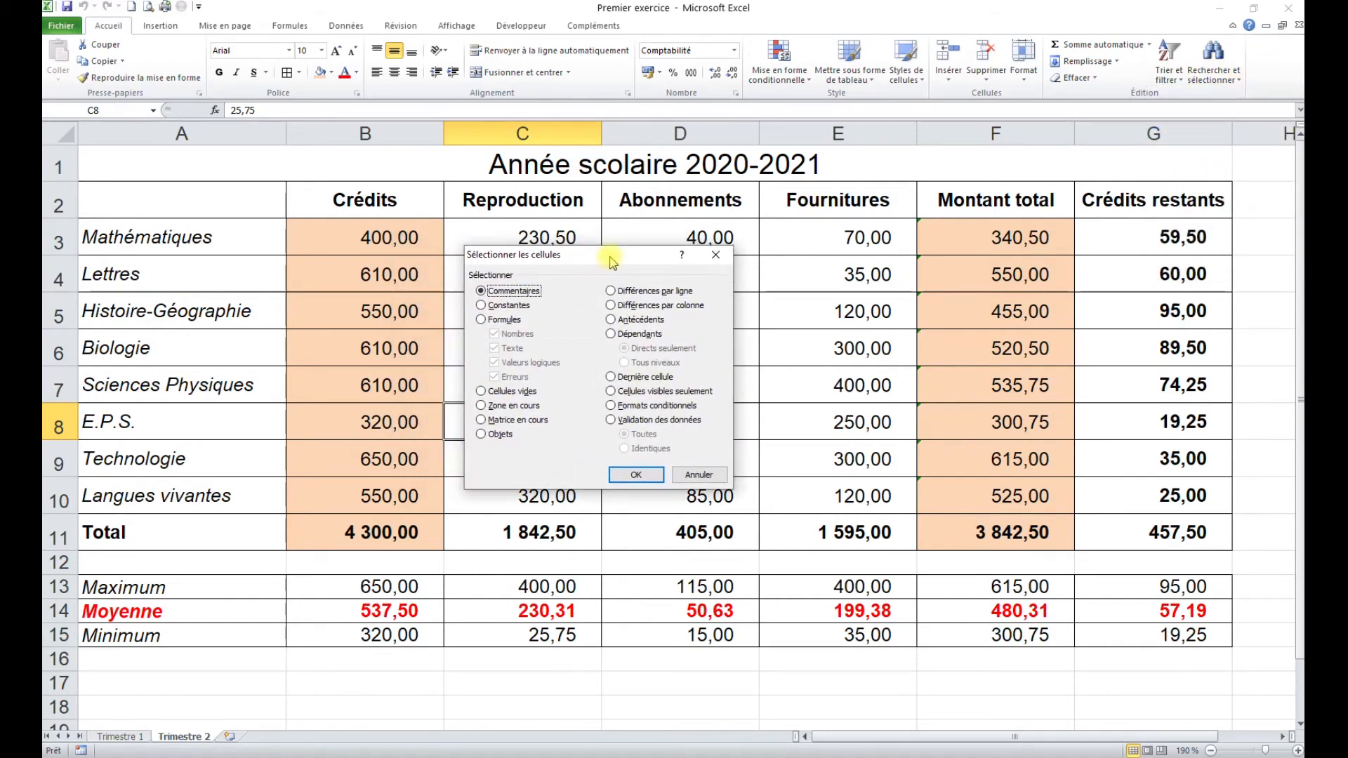
left_click(482, 306)
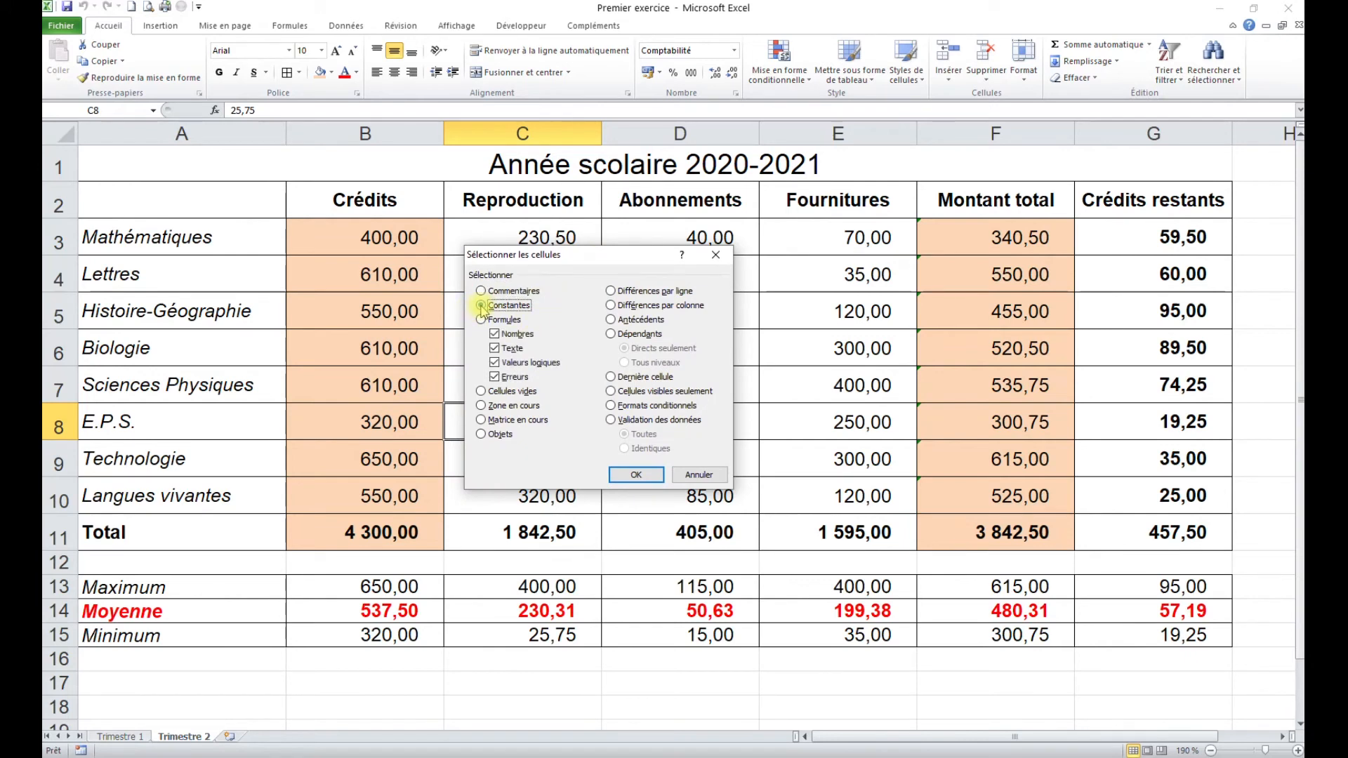
left_click(495, 349)
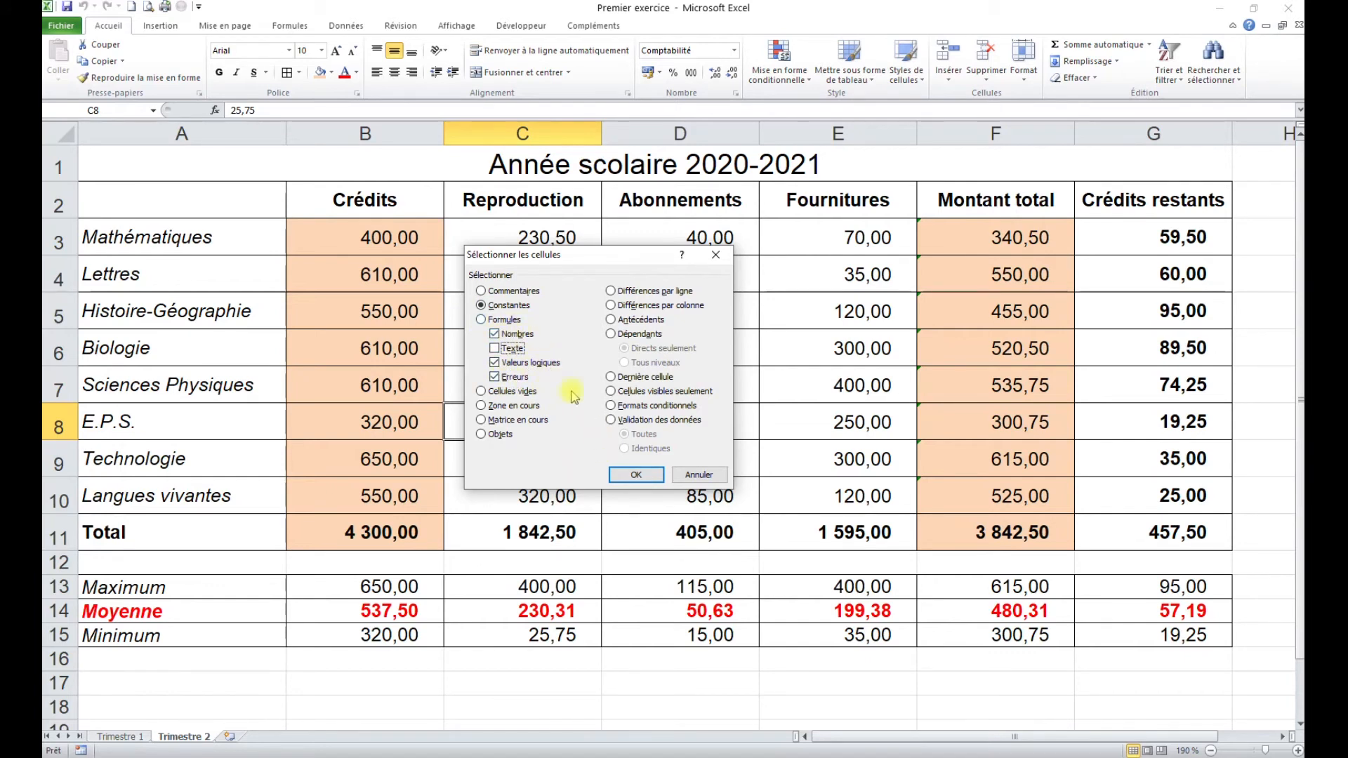
left_click(495, 363)
left_click(498, 378)
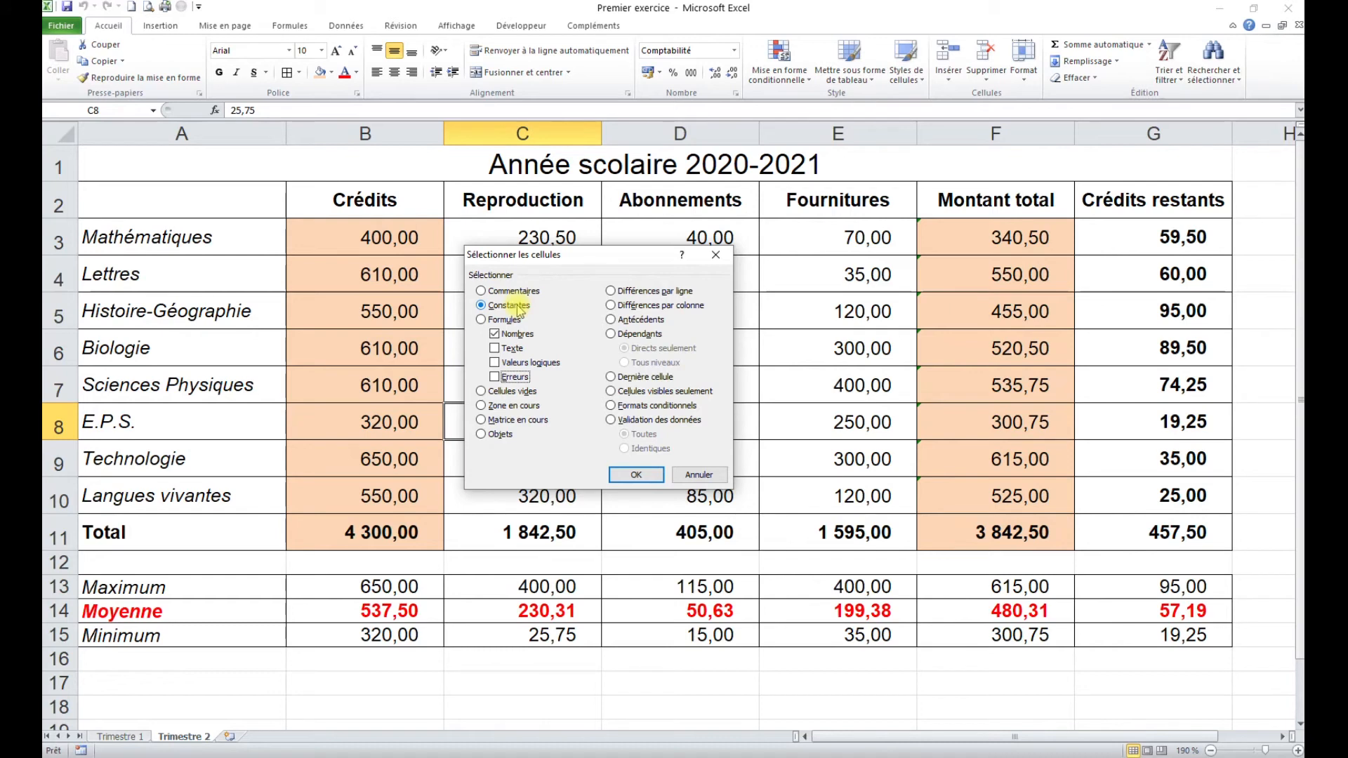
left_click(629, 475)
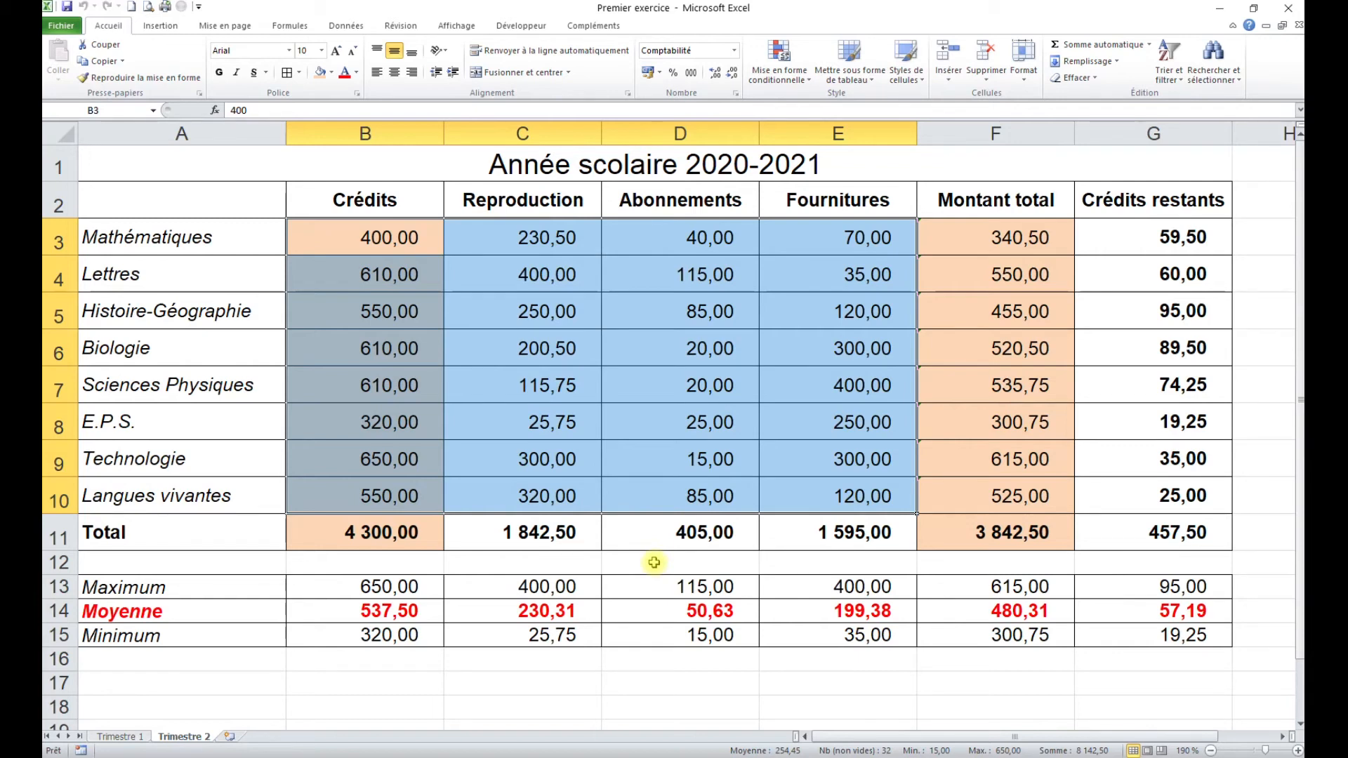
key("Delete")
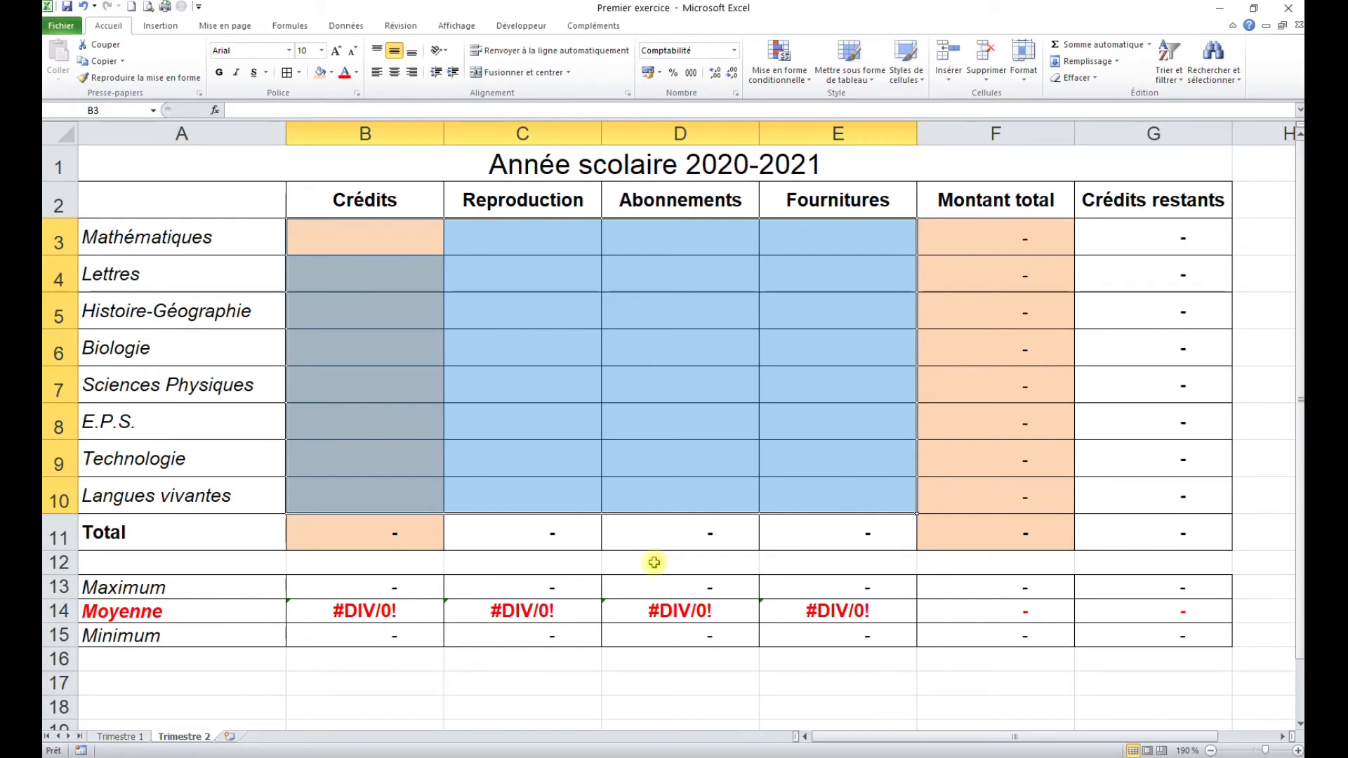
left_click(627, 300)
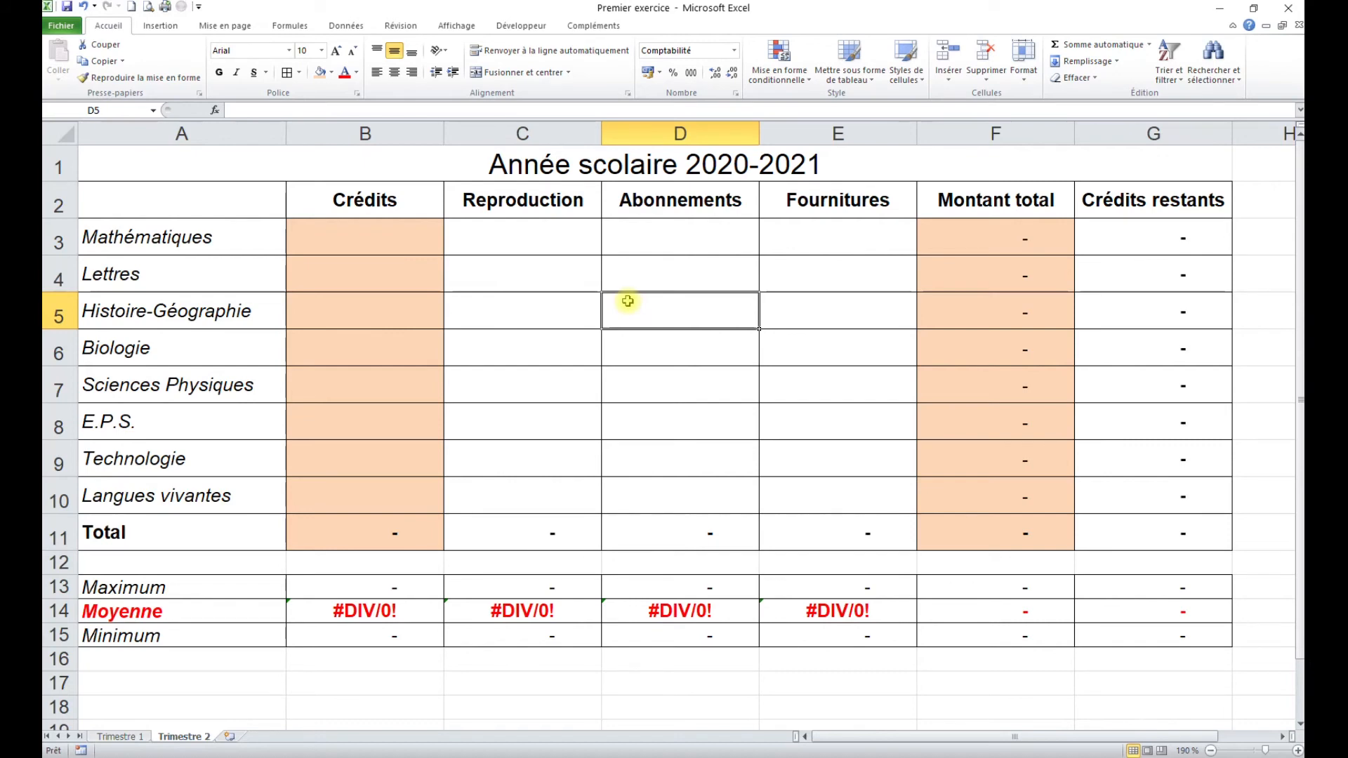
Step: Try to copy the Crédits restants values G3:G10 from Trimestre 1 and paste them normally into Trimestre 2 starting at B3
left_click_drag(394, 241, 388, 496)
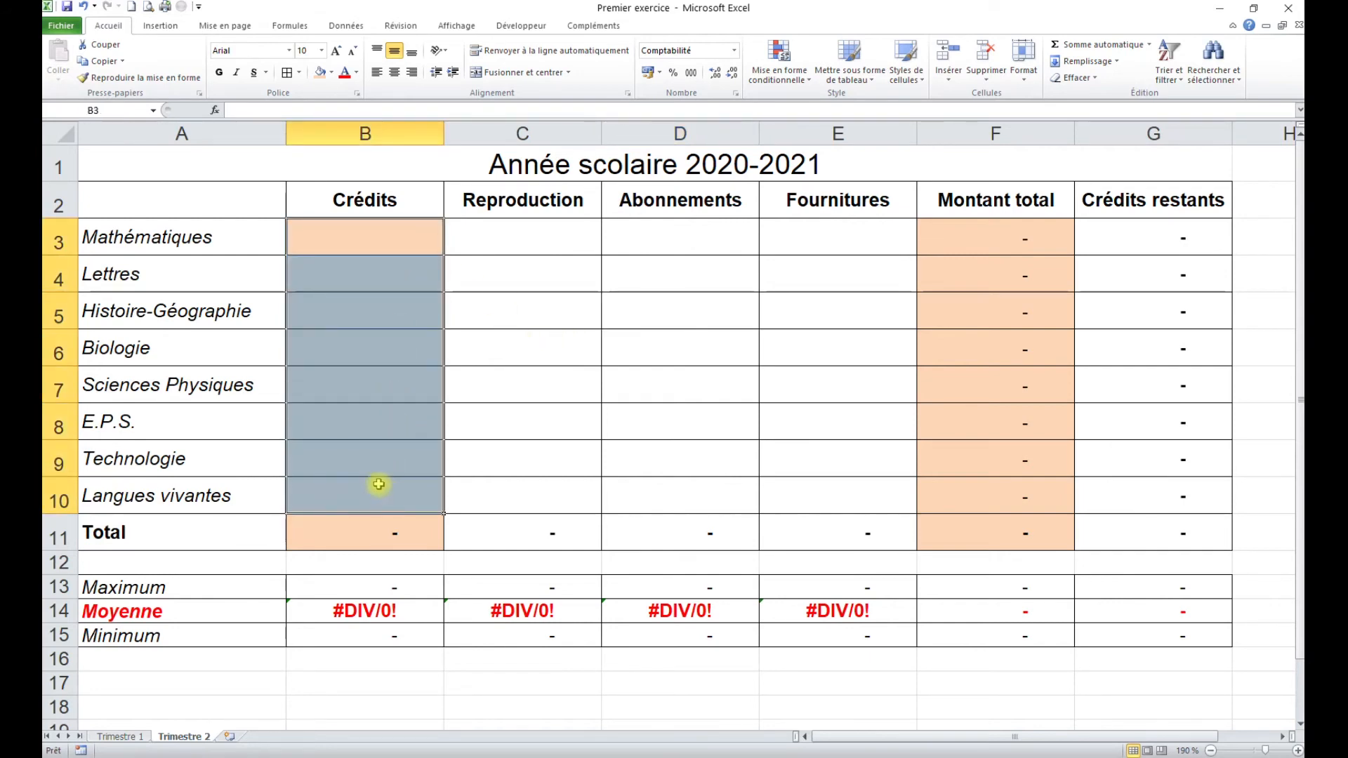
left_click(402, 380)
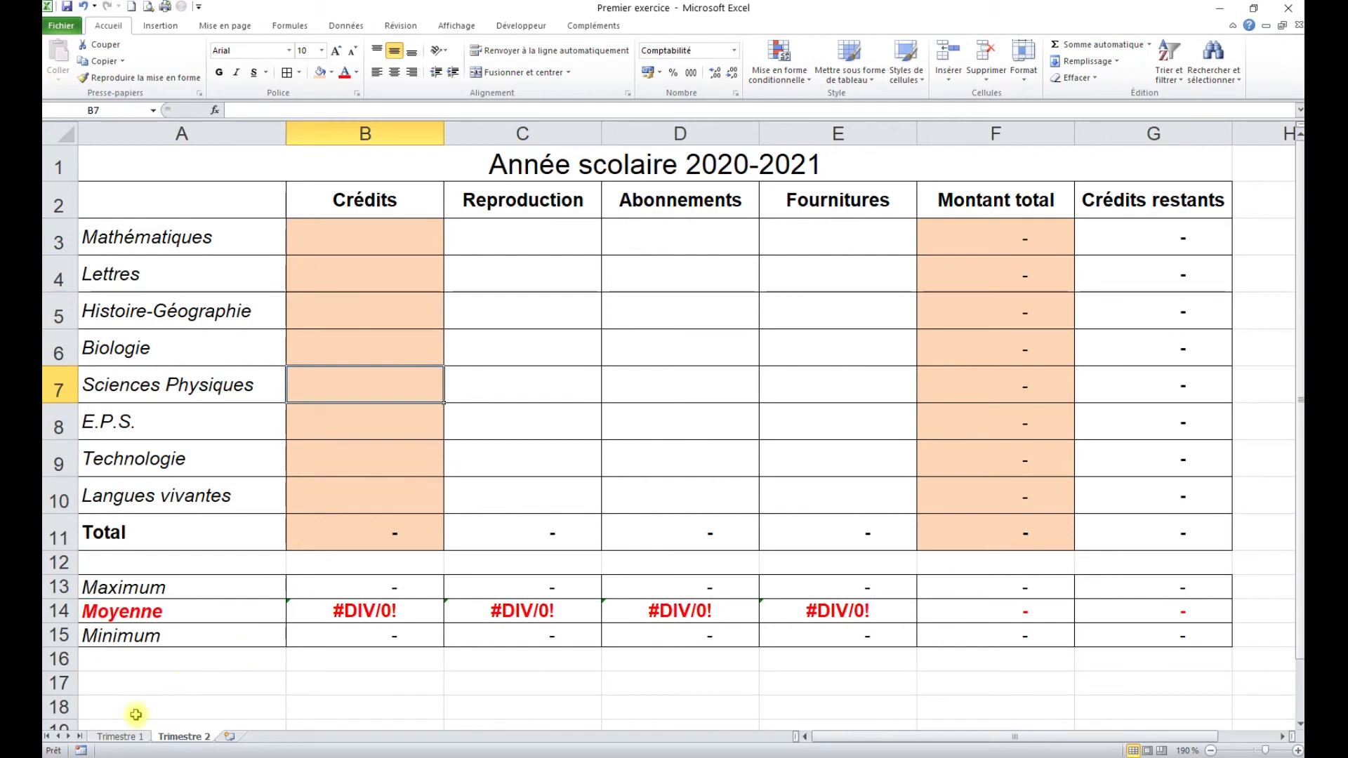
left_click(130, 738)
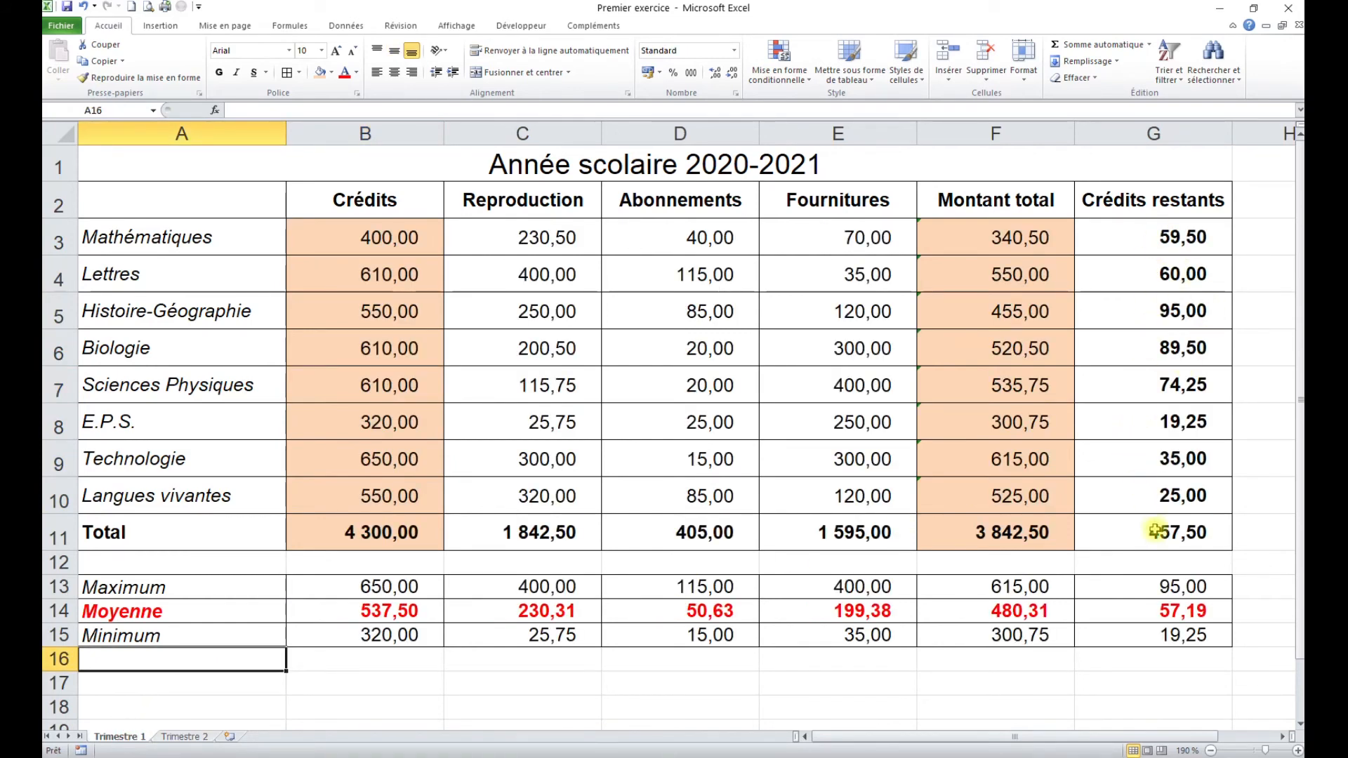
left_click_drag(1149, 241, 1162, 503)
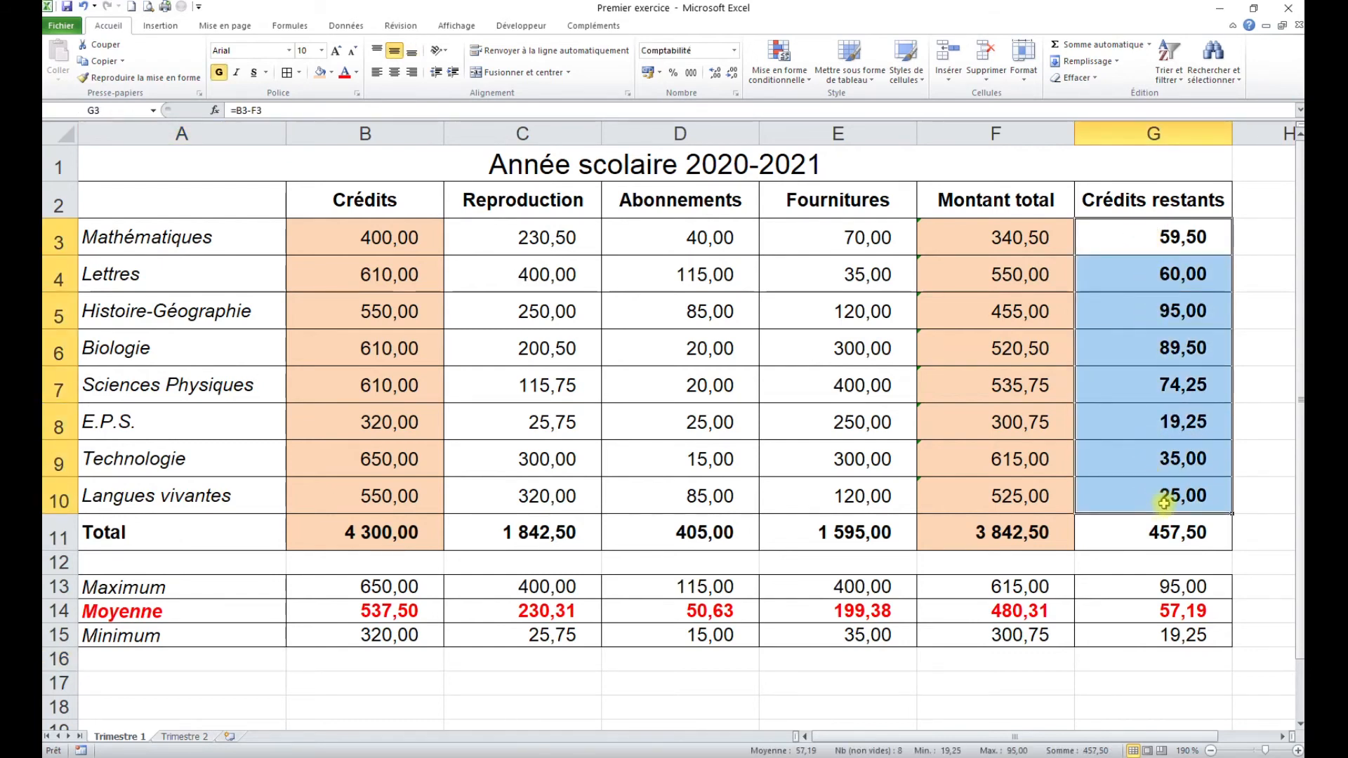
key("ctrl+c")
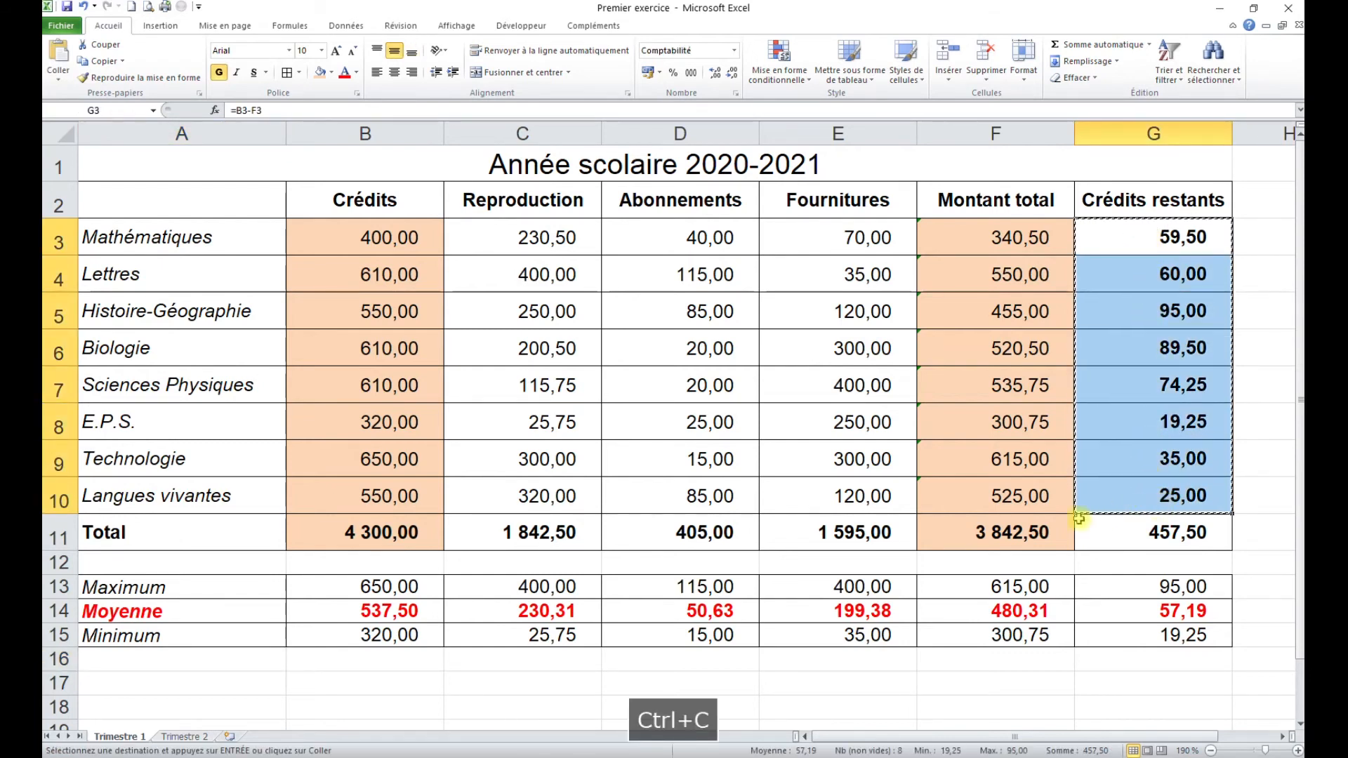
left_click(185, 736)
left_click(353, 243)
key("ctrl+v")
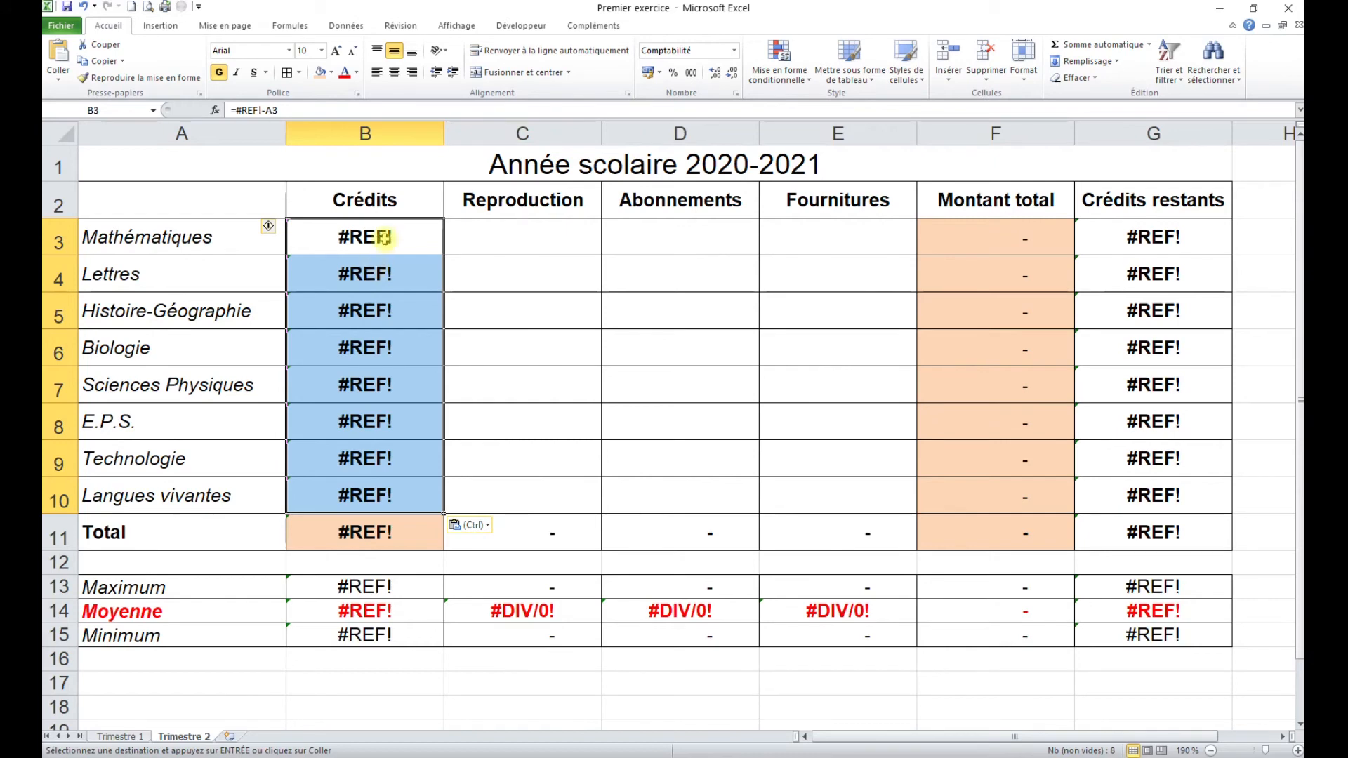
Step: Inspect the references in the formula pasted into B3 of Trimestre 2, leaving the formula unedited
left_click(384, 237)
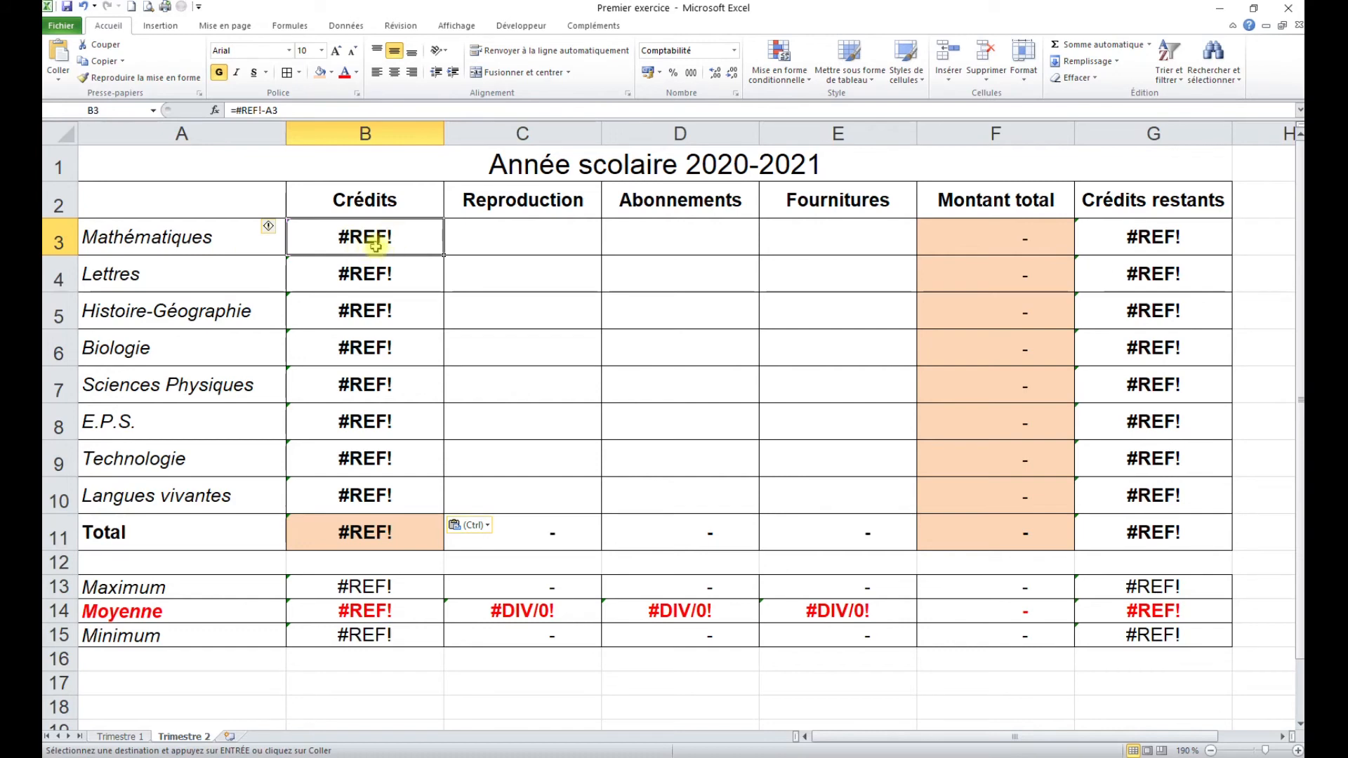
left_click(267, 111)
double_click(273, 111)
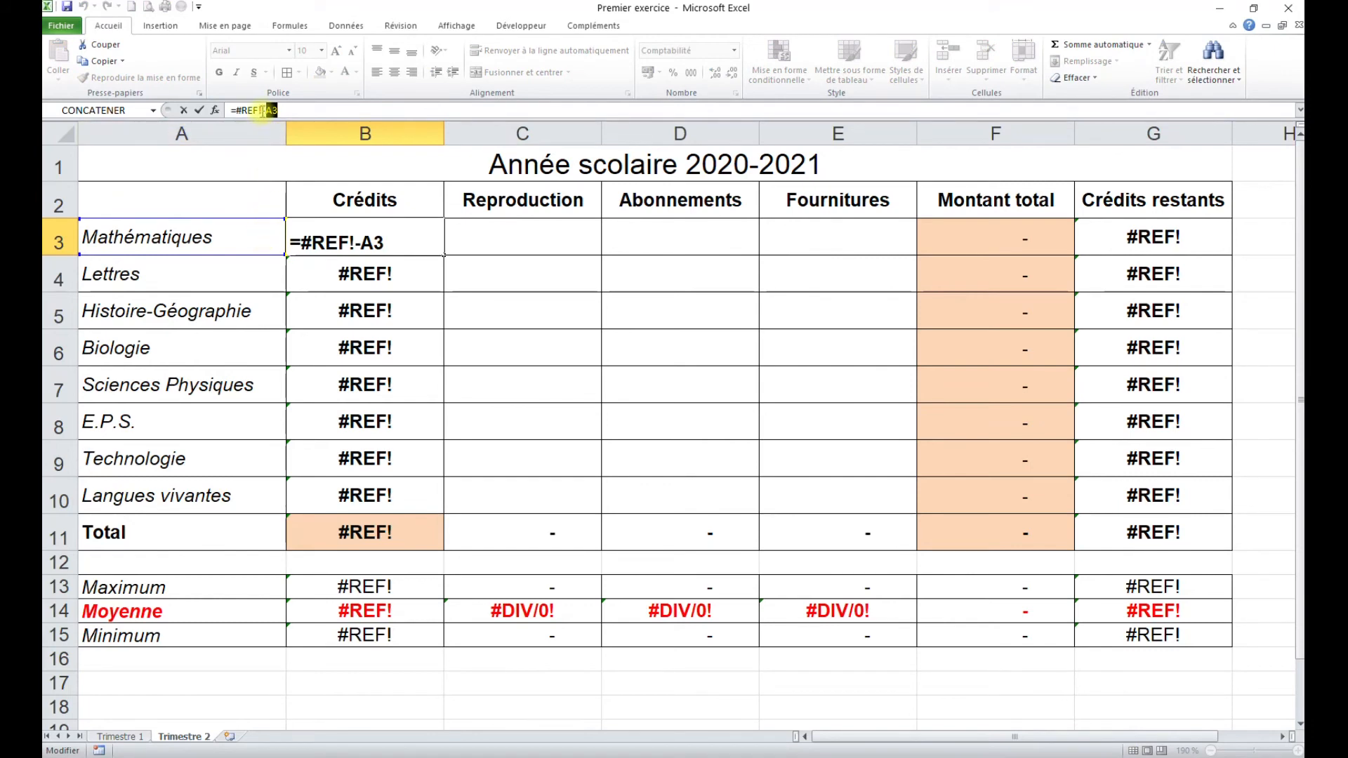
left_click_drag(262, 111, 237, 111)
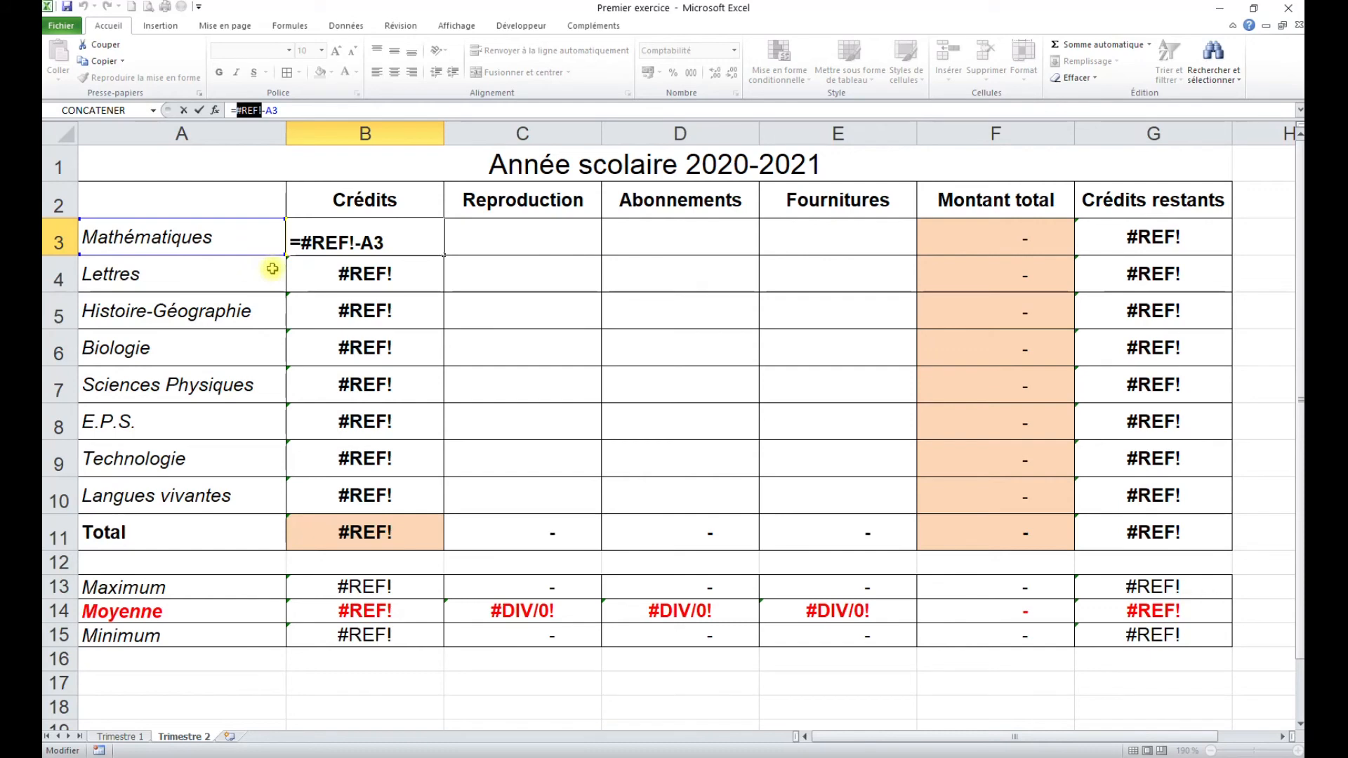
key("Escape")
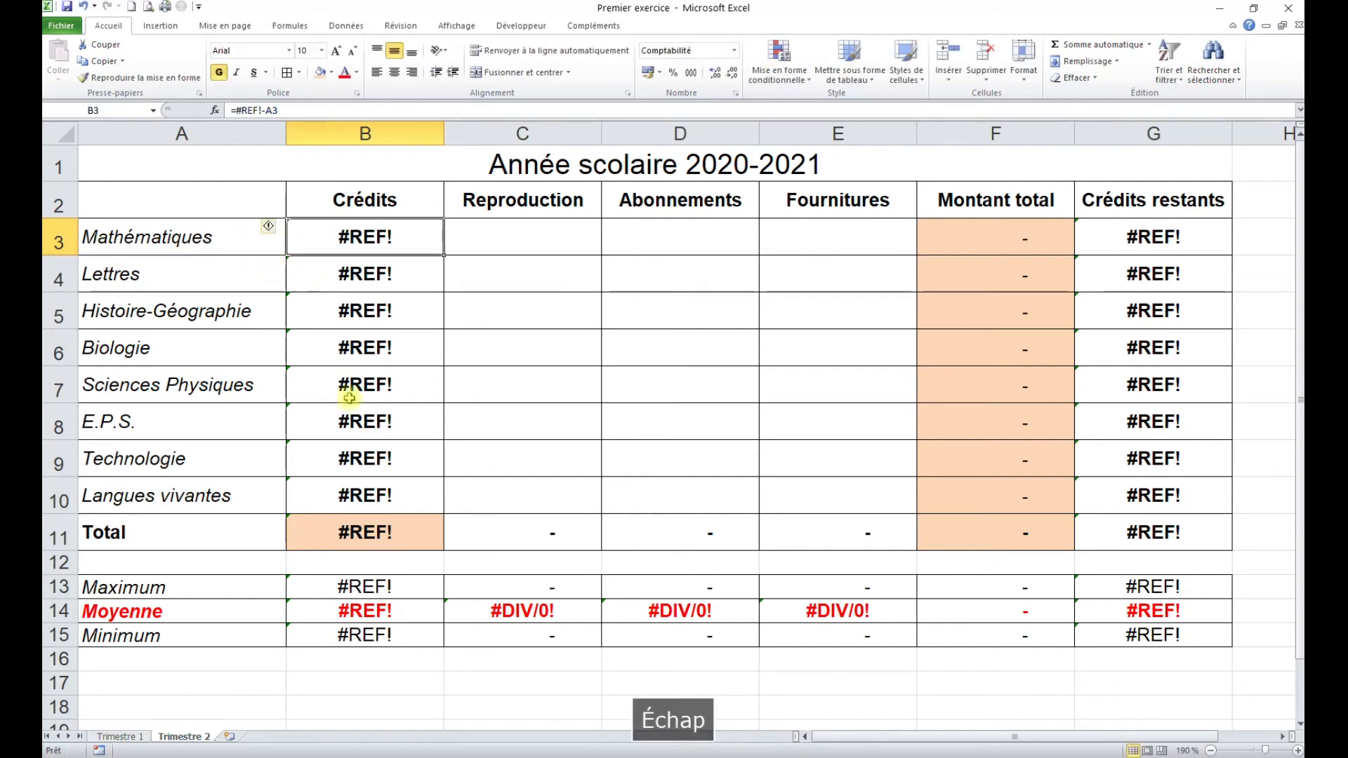
Step: Copy the Crédits restants cells G3:G10 from Trimestre 1 and paste them as links into Trimestre 2 starting at B3
left_click(125, 736)
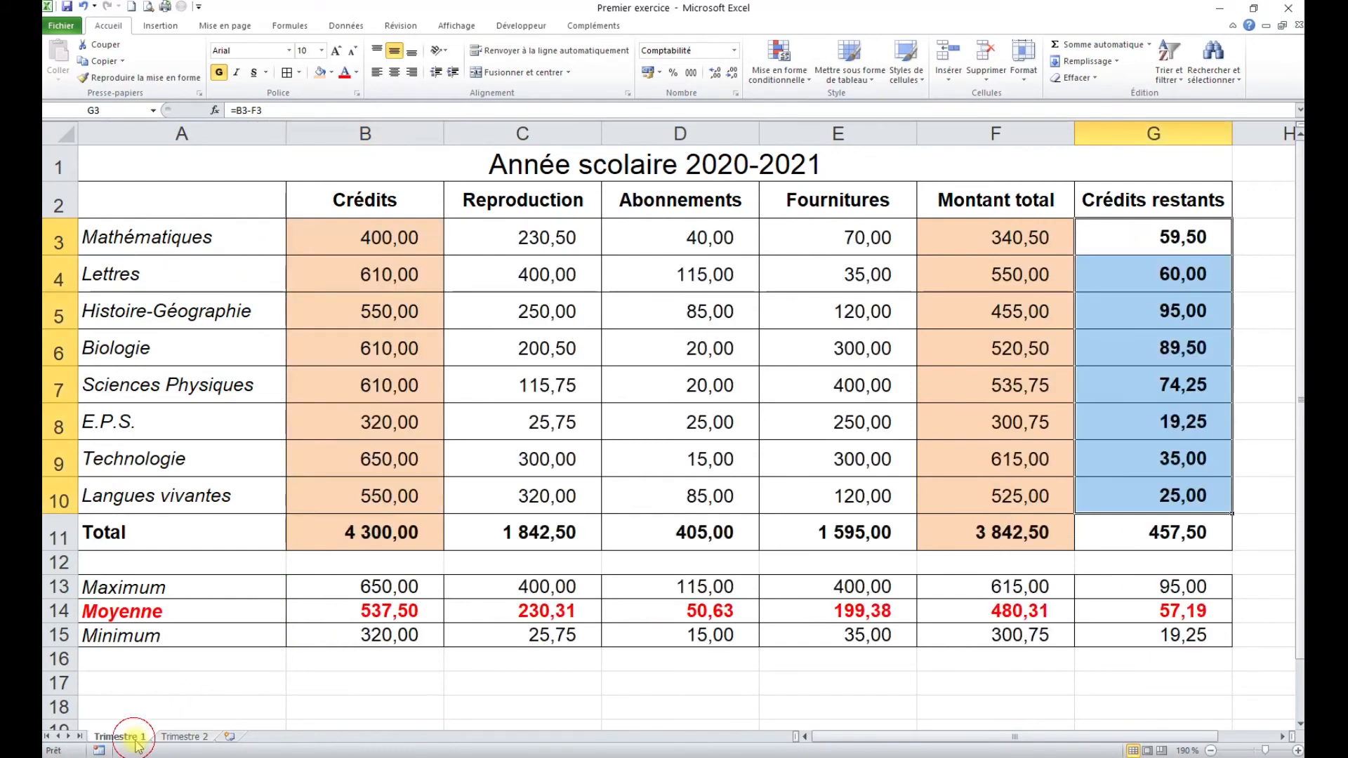
left_click_drag(1116, 227, 1139, 496)
key("ctrl+c")
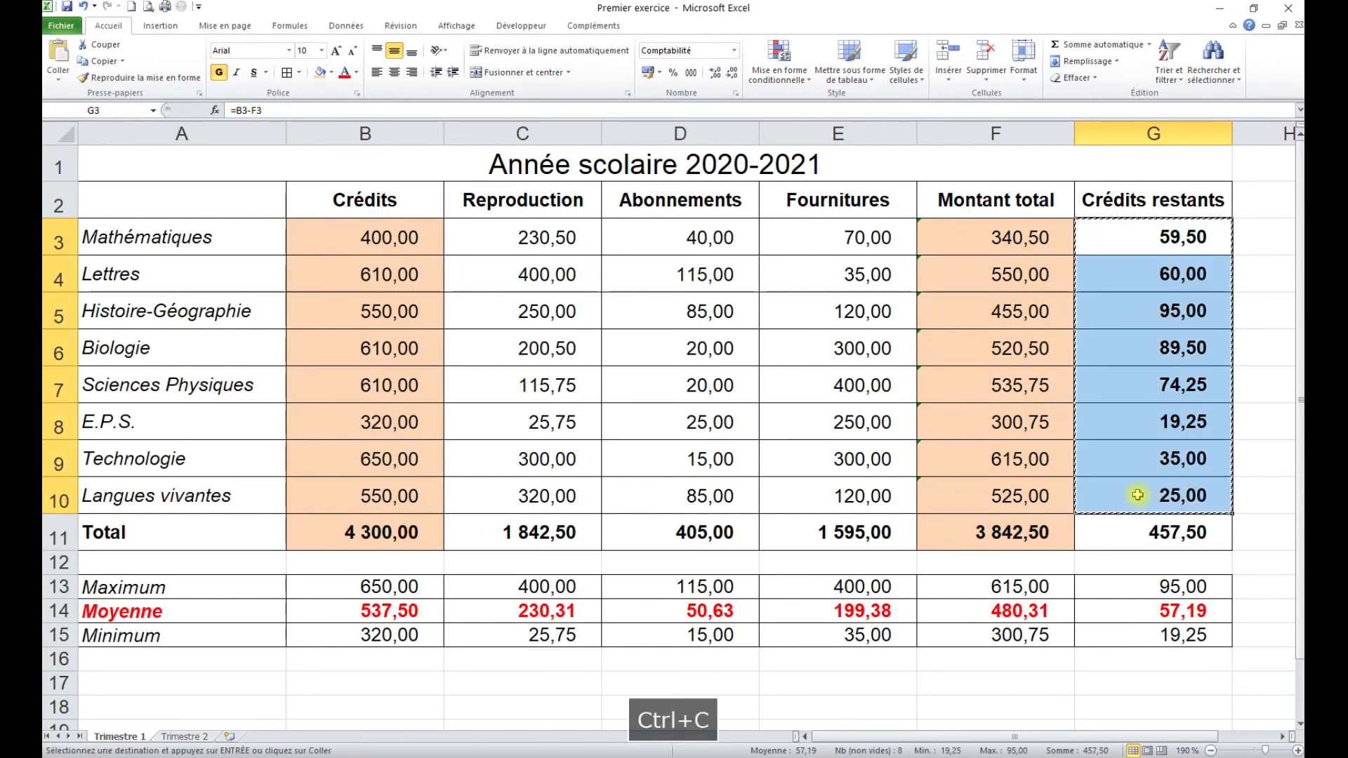
left_click(181, 735)
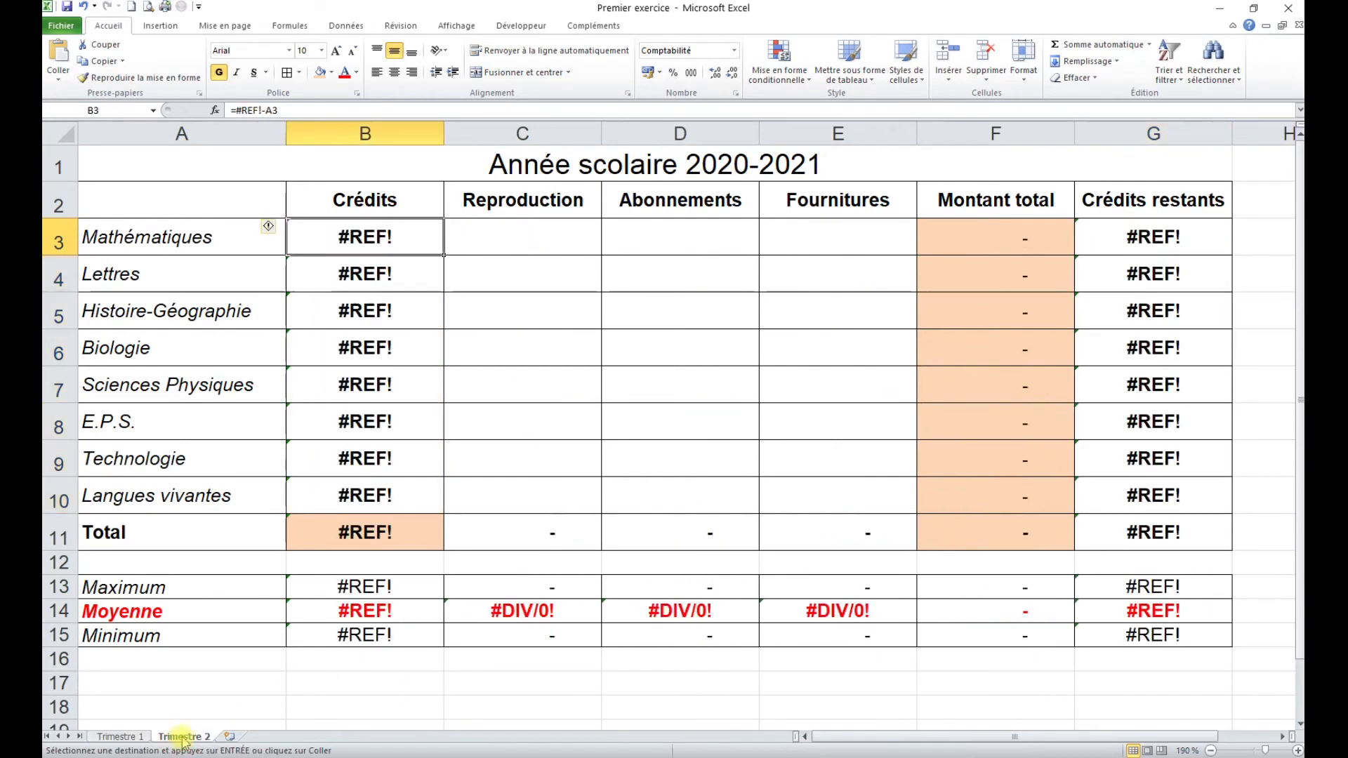
right_click(387, 242)
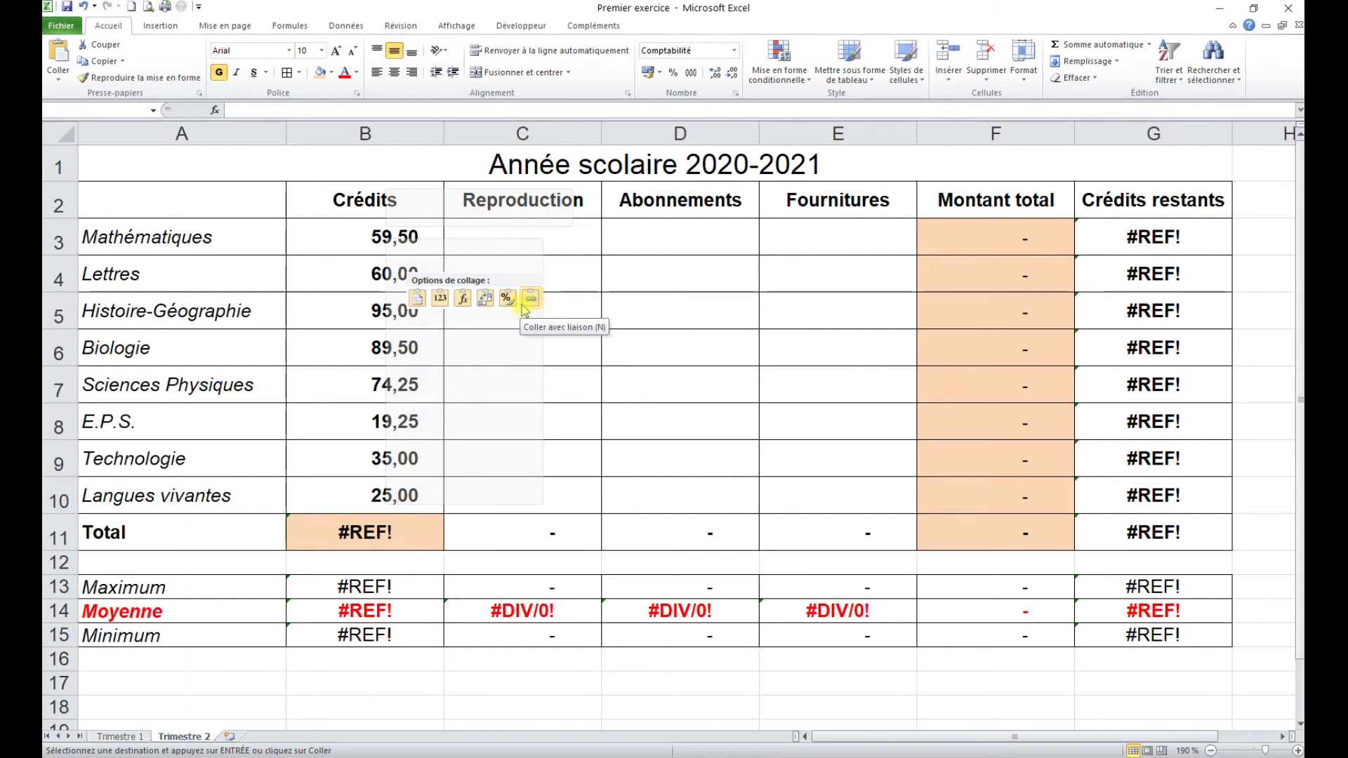
left_click(61, 83)
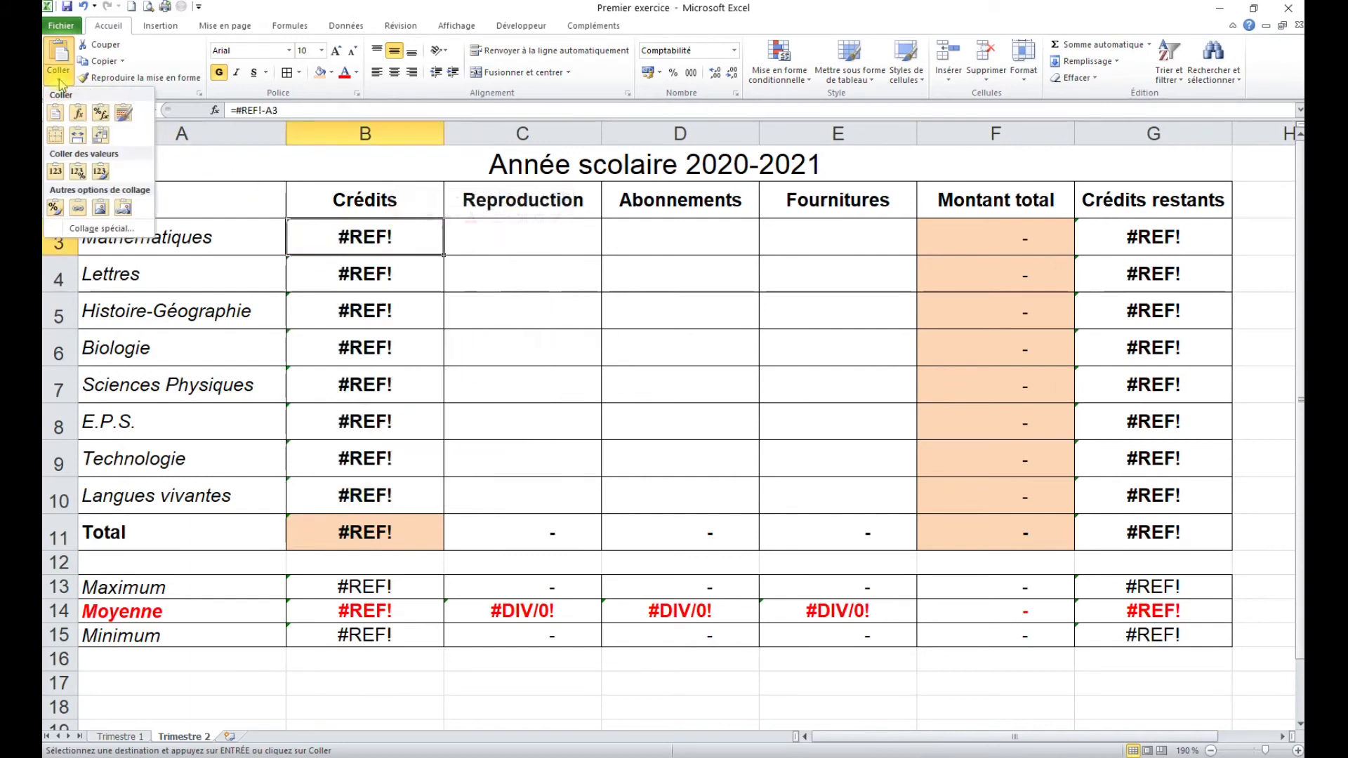
left_click(109, 230)
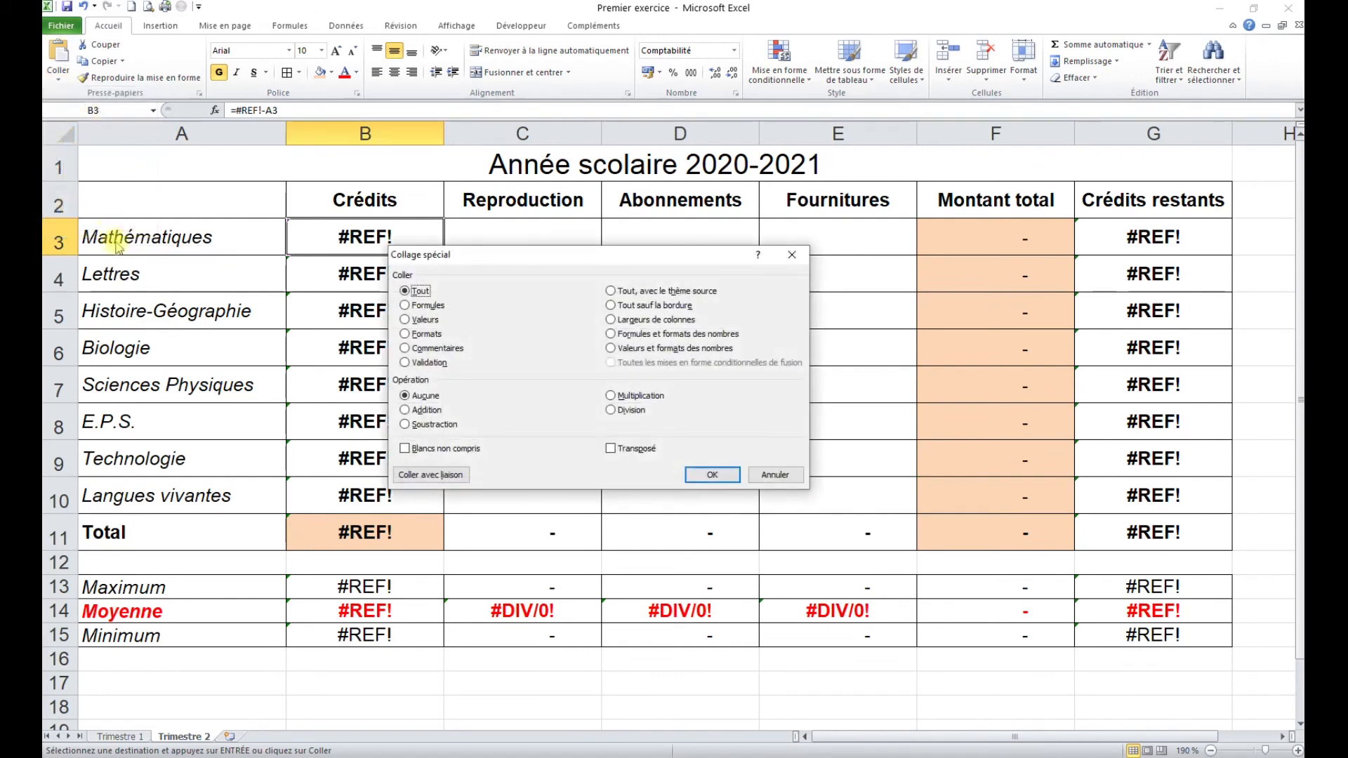
left_click(457, 480)
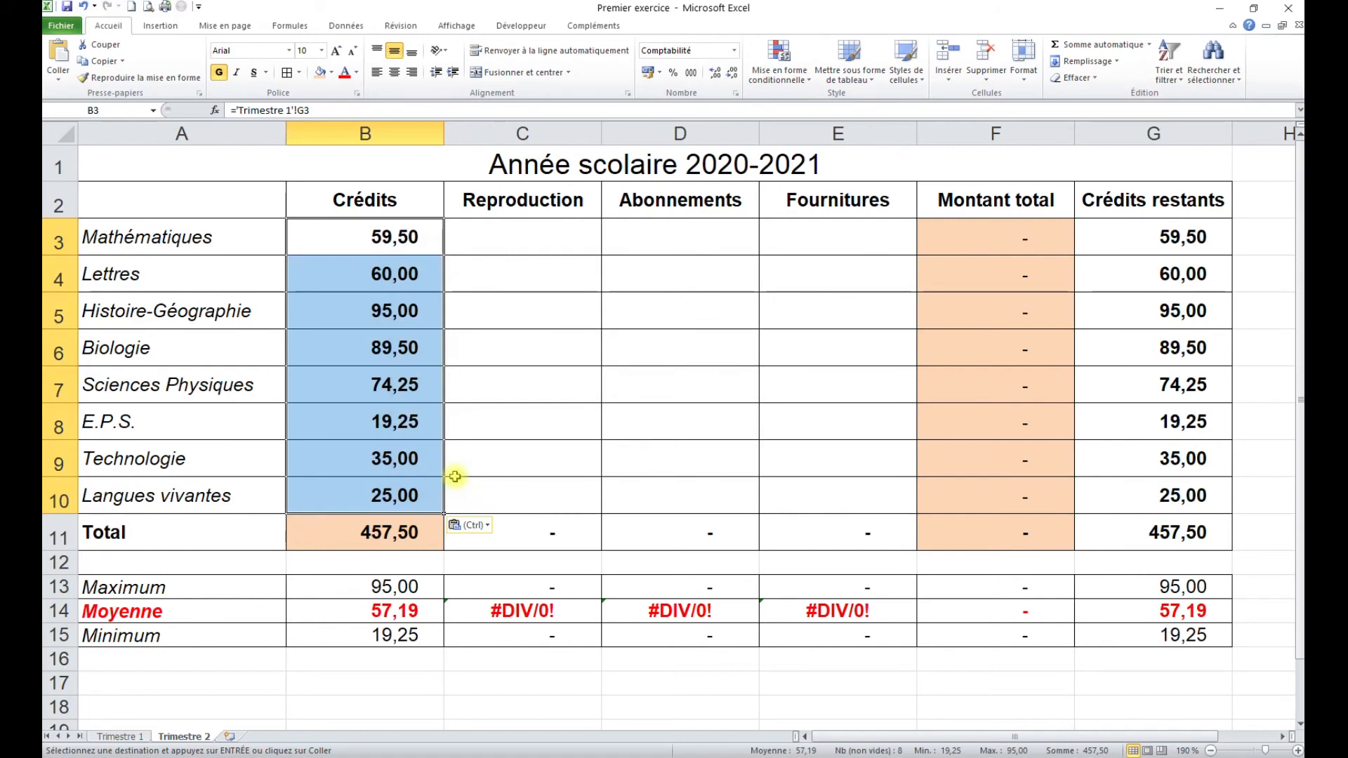
Step: Check the Moyenne cells C14:E14 on Trimestre 2 and inspect the link formula in B3, leaving it unedited
left_click(624, 341)
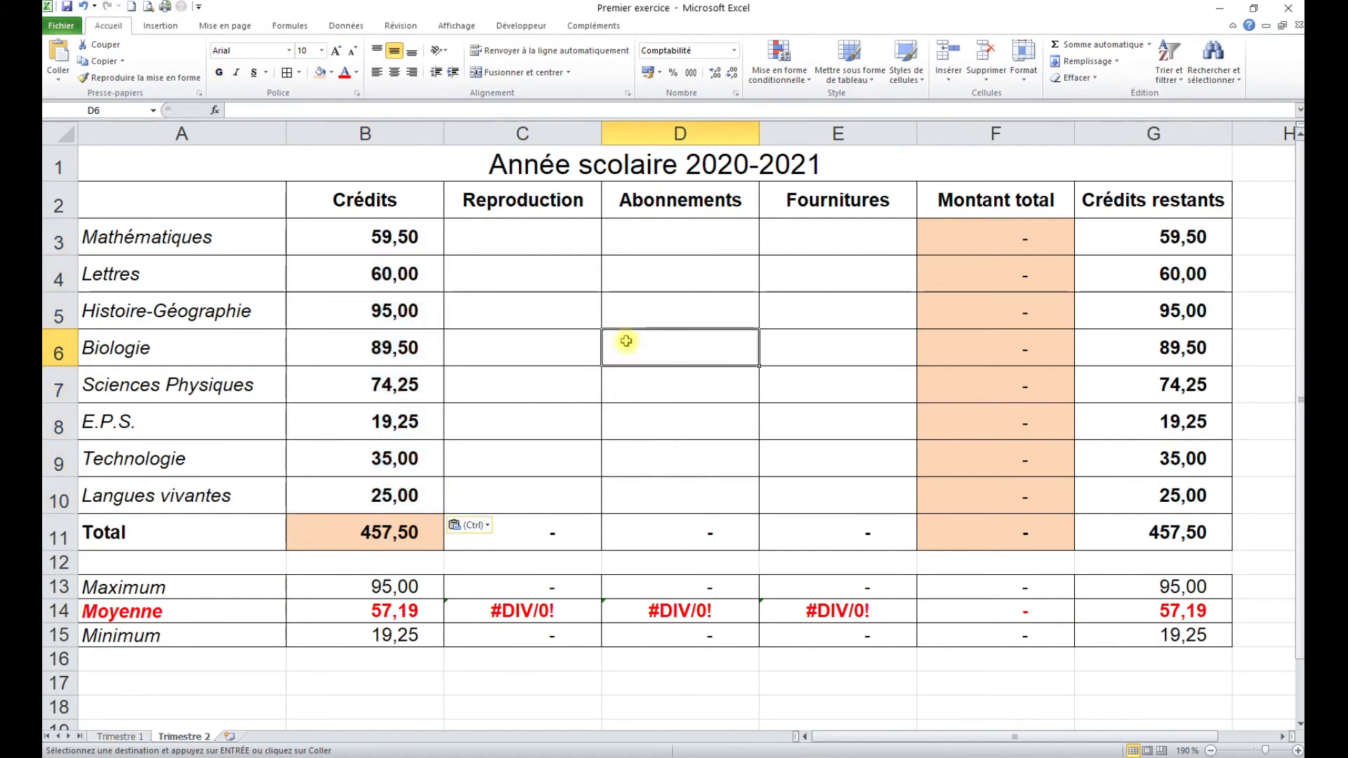
left_click_drag(507, 610, 805, 613)
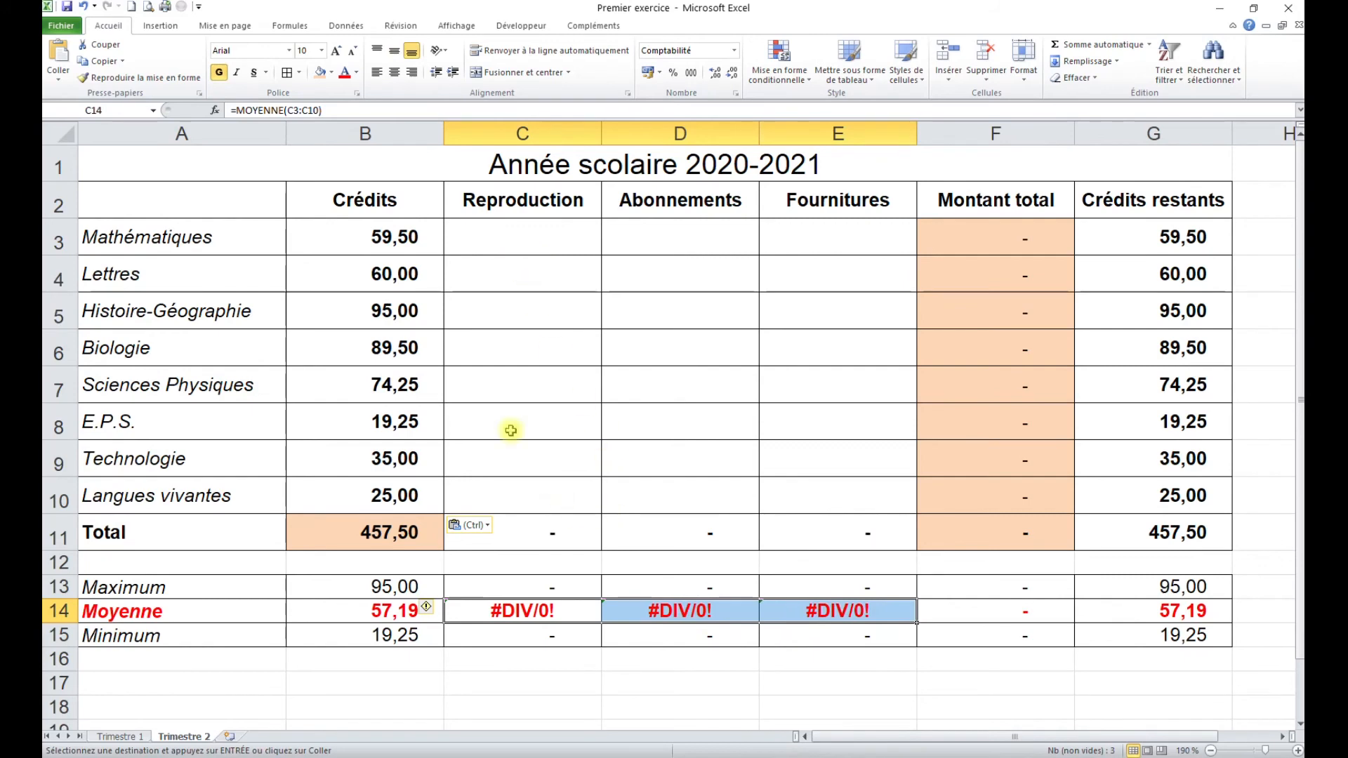
left_click(407, 237)
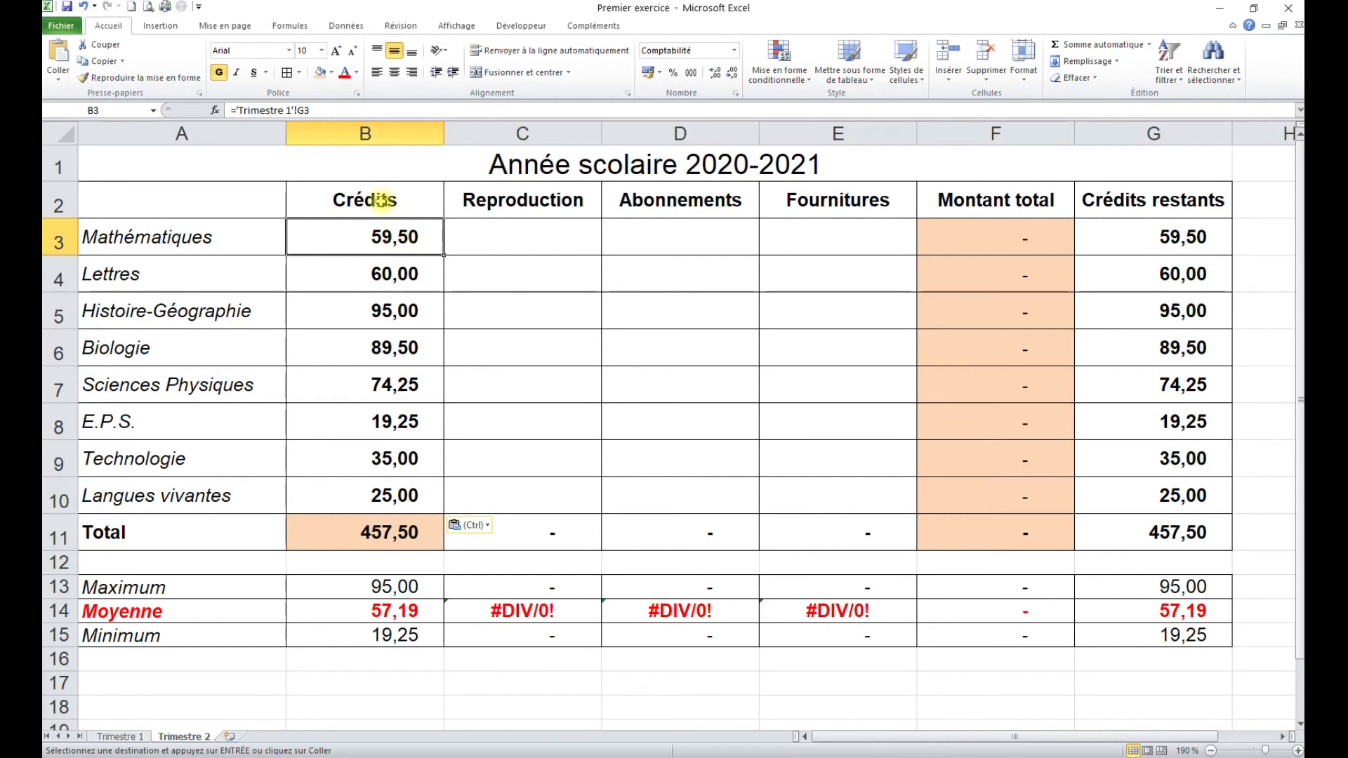
left_click_drag(314, 110, 244, 112)
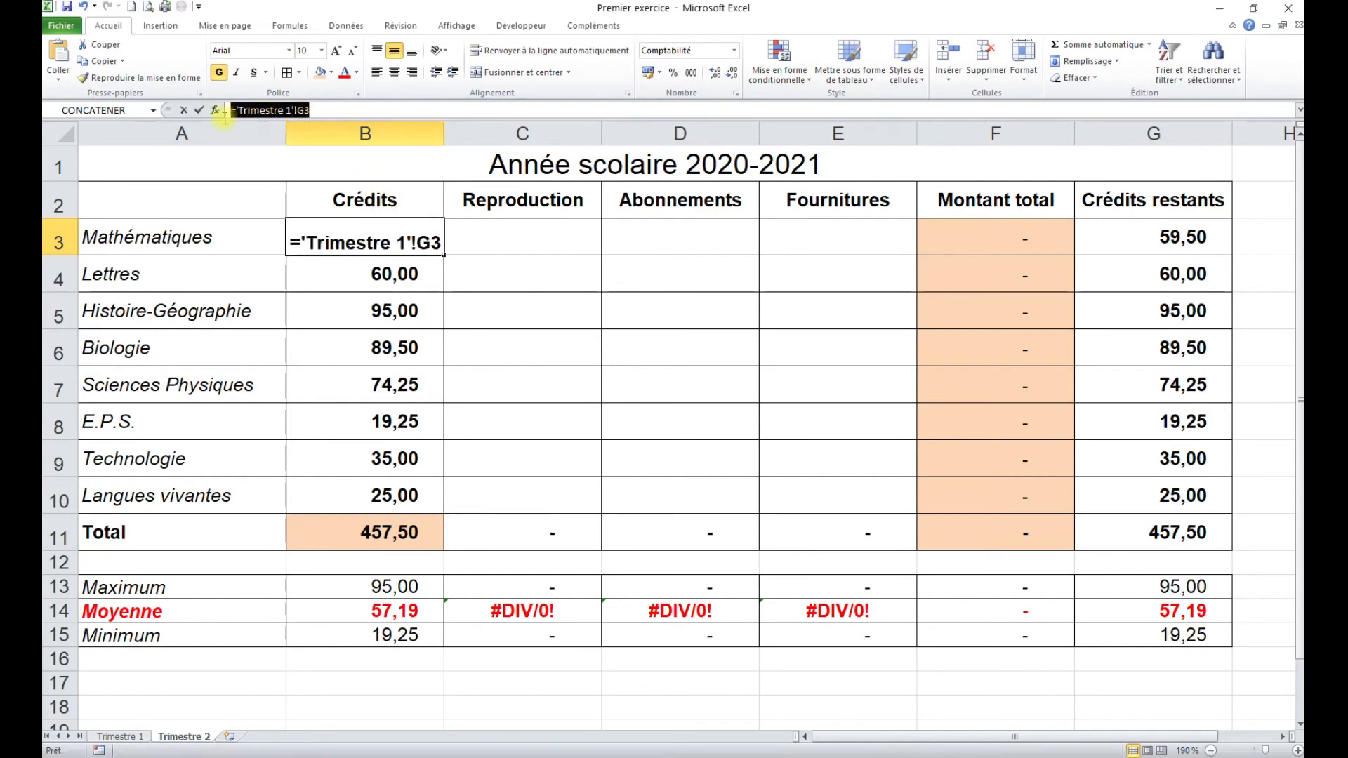
left_click(318, 111)
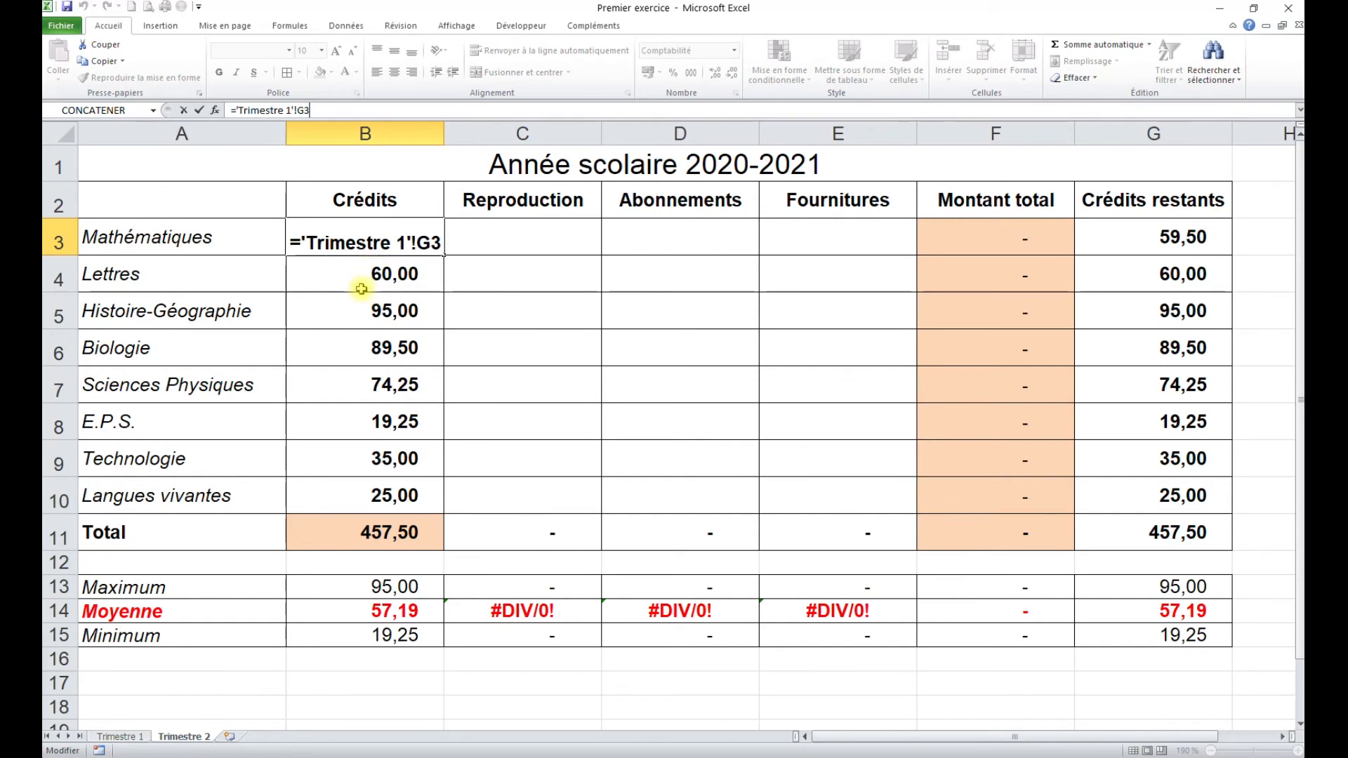
key("Escape")
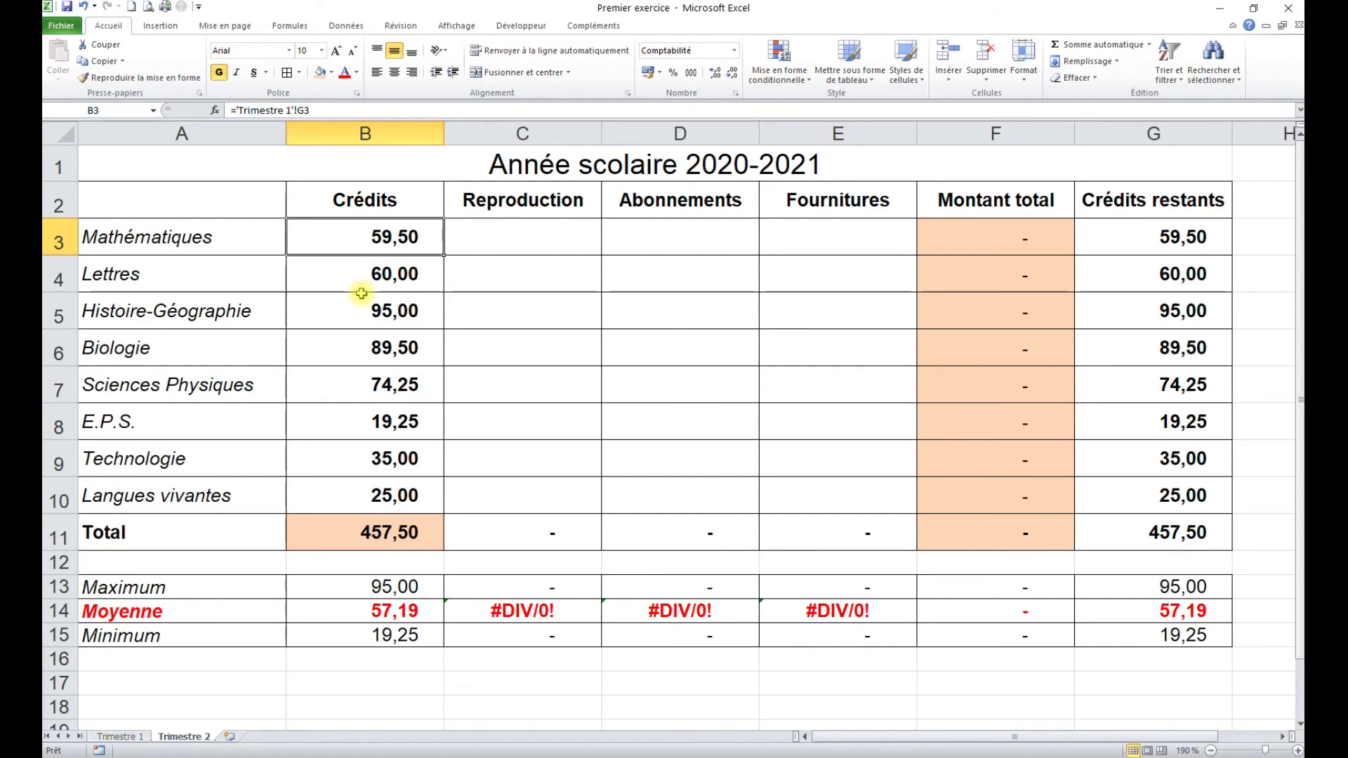
Step: Enter 100 as the Reproduction expense for Mathématiques in C3 of Trimestre 2
left_click(532, 257)
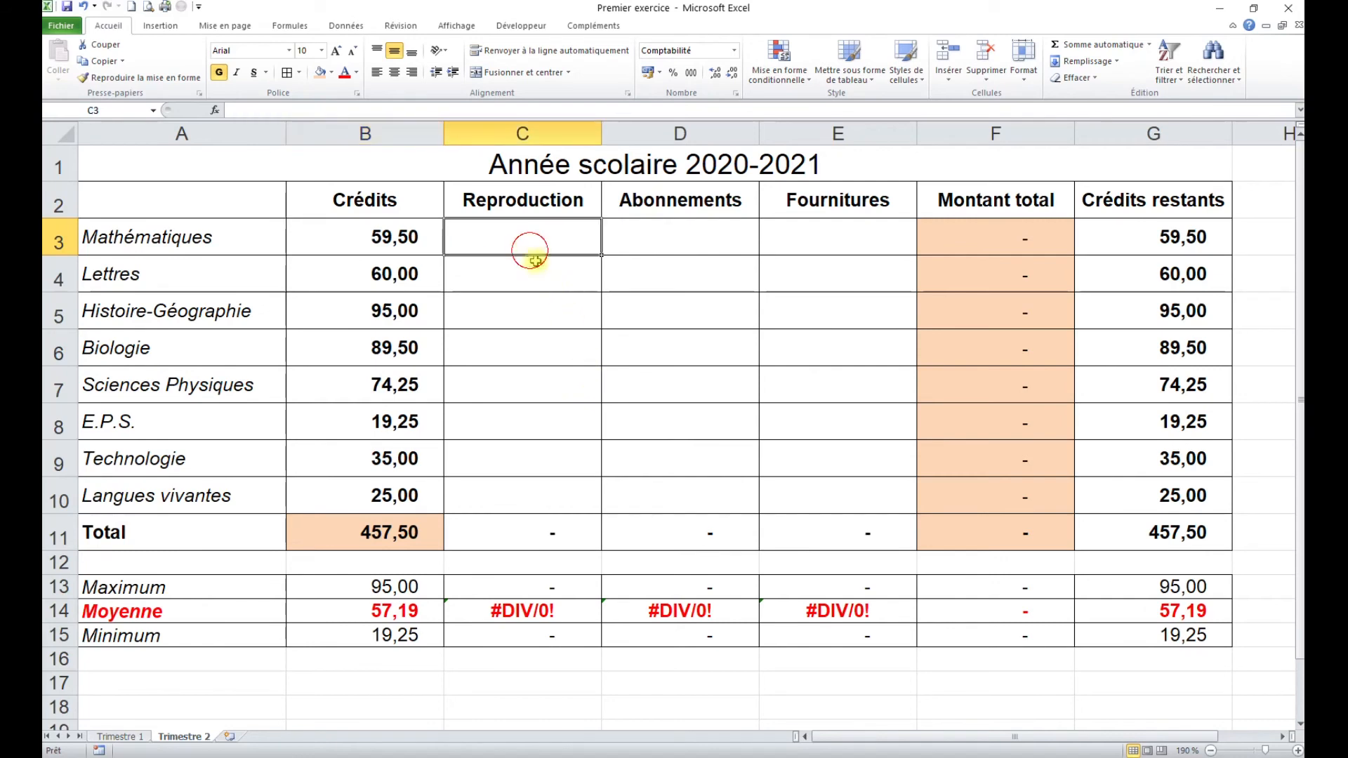
type("100")
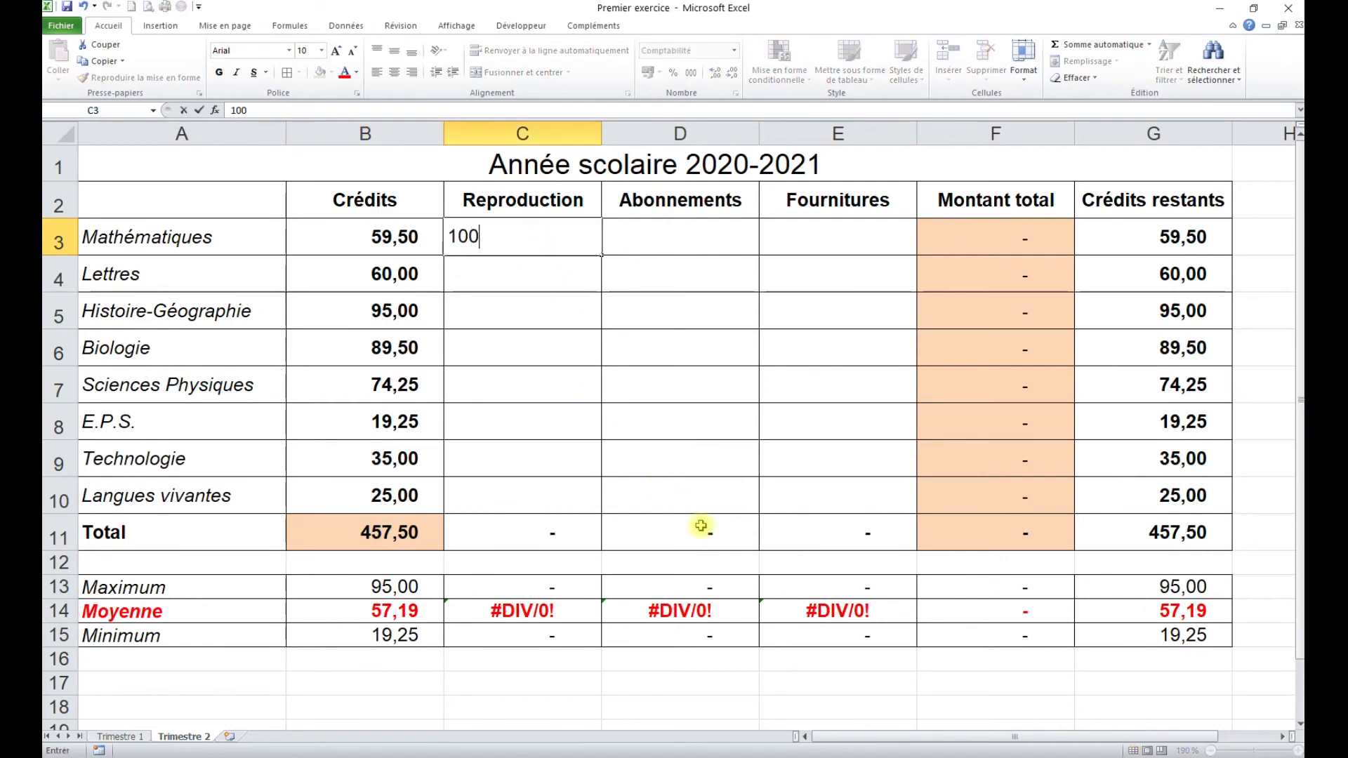
key("Return")
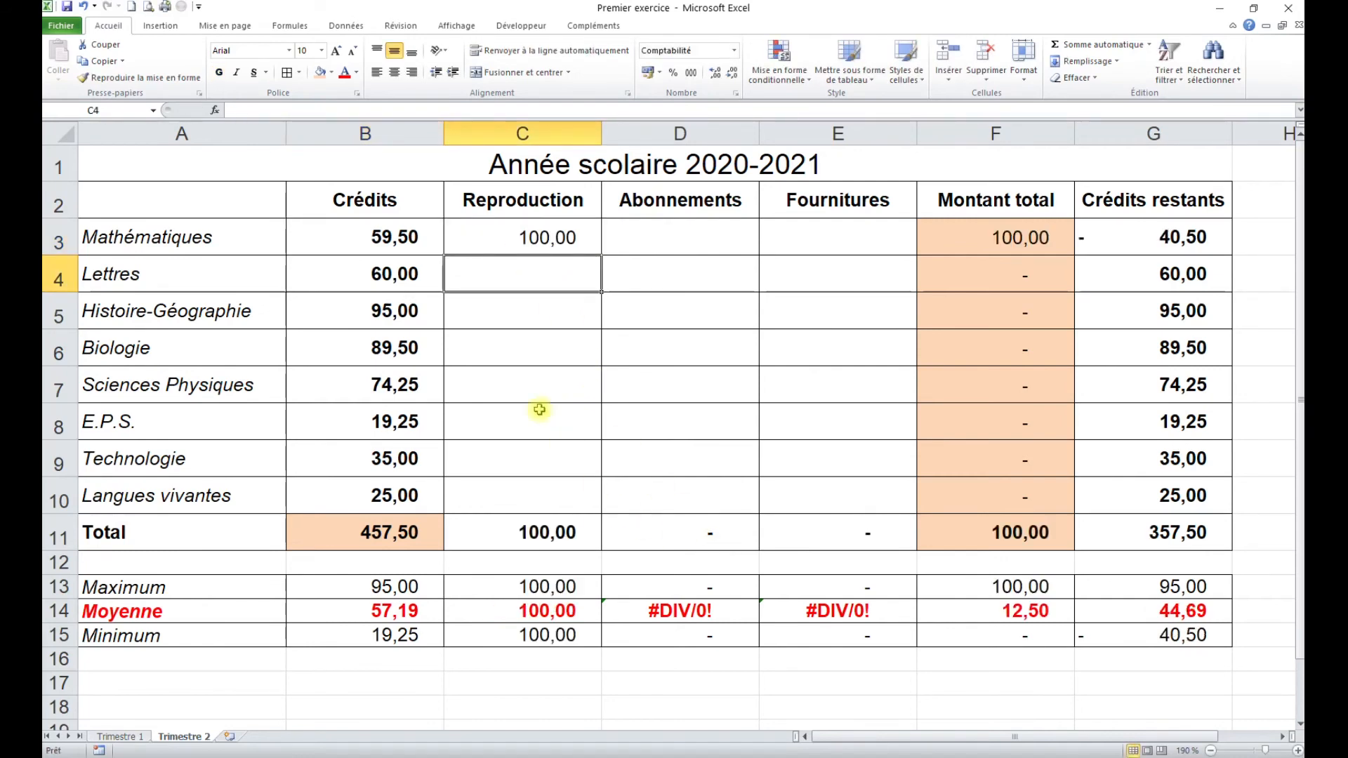
Step: Check the Mathématiques credit and remaining credit, plus the Reproduction column's total, maximum, average and minimum
left_click(388, 240)
left_click(554, 239)
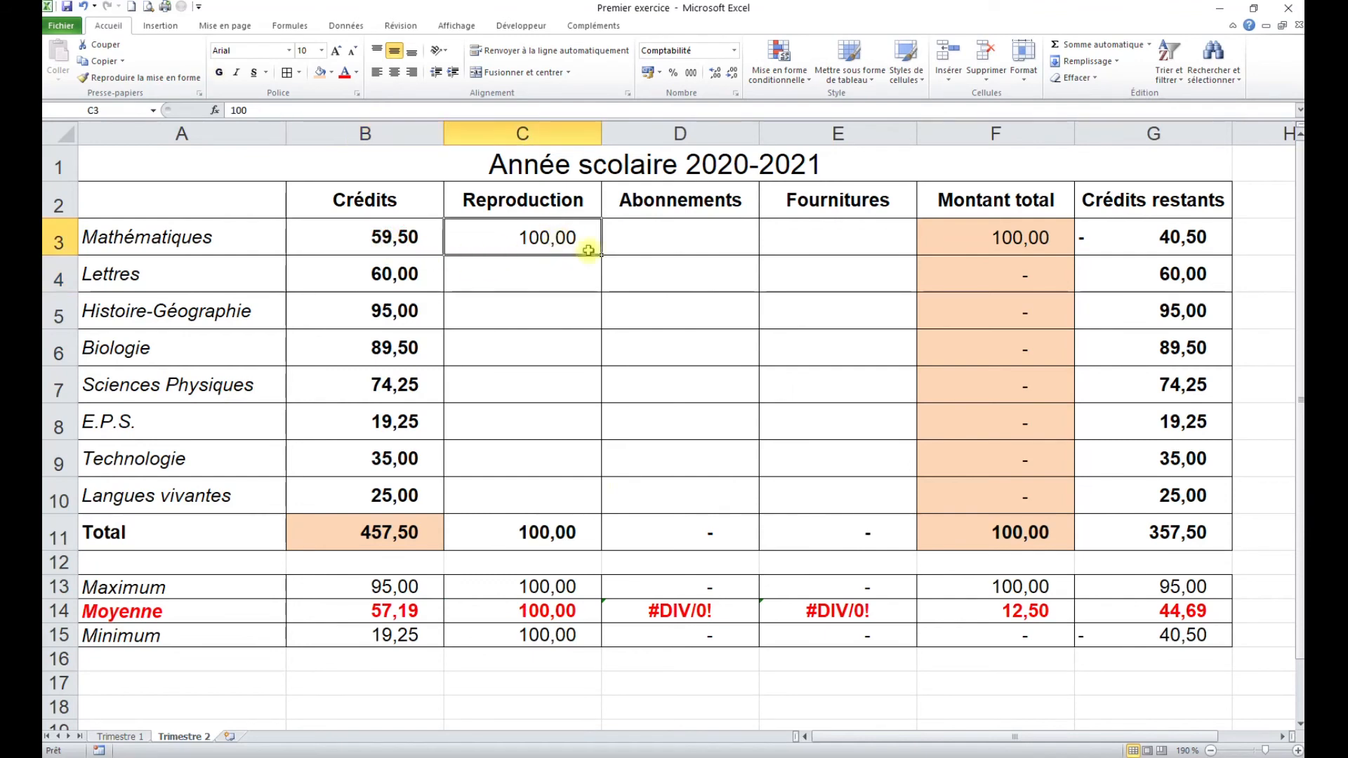
left_click(1162, 237)
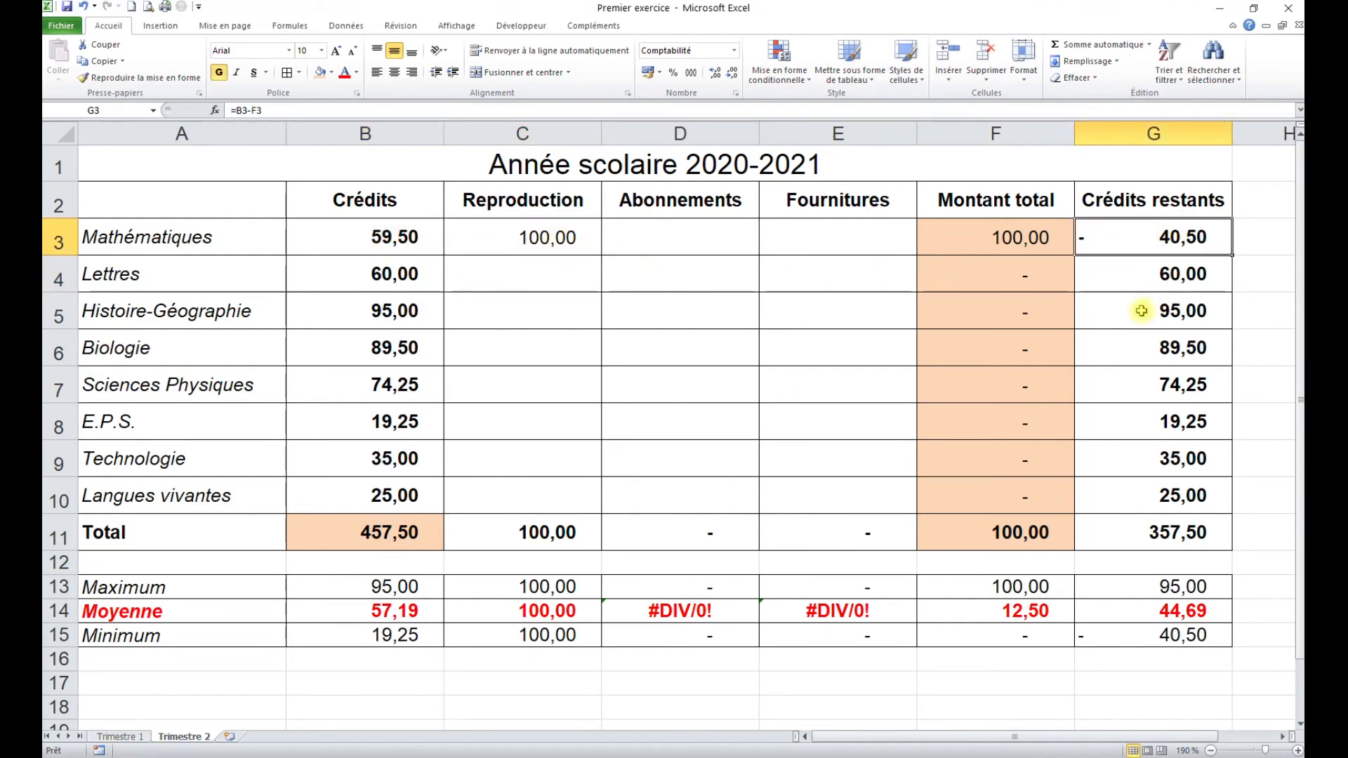
left_click(533, 535)
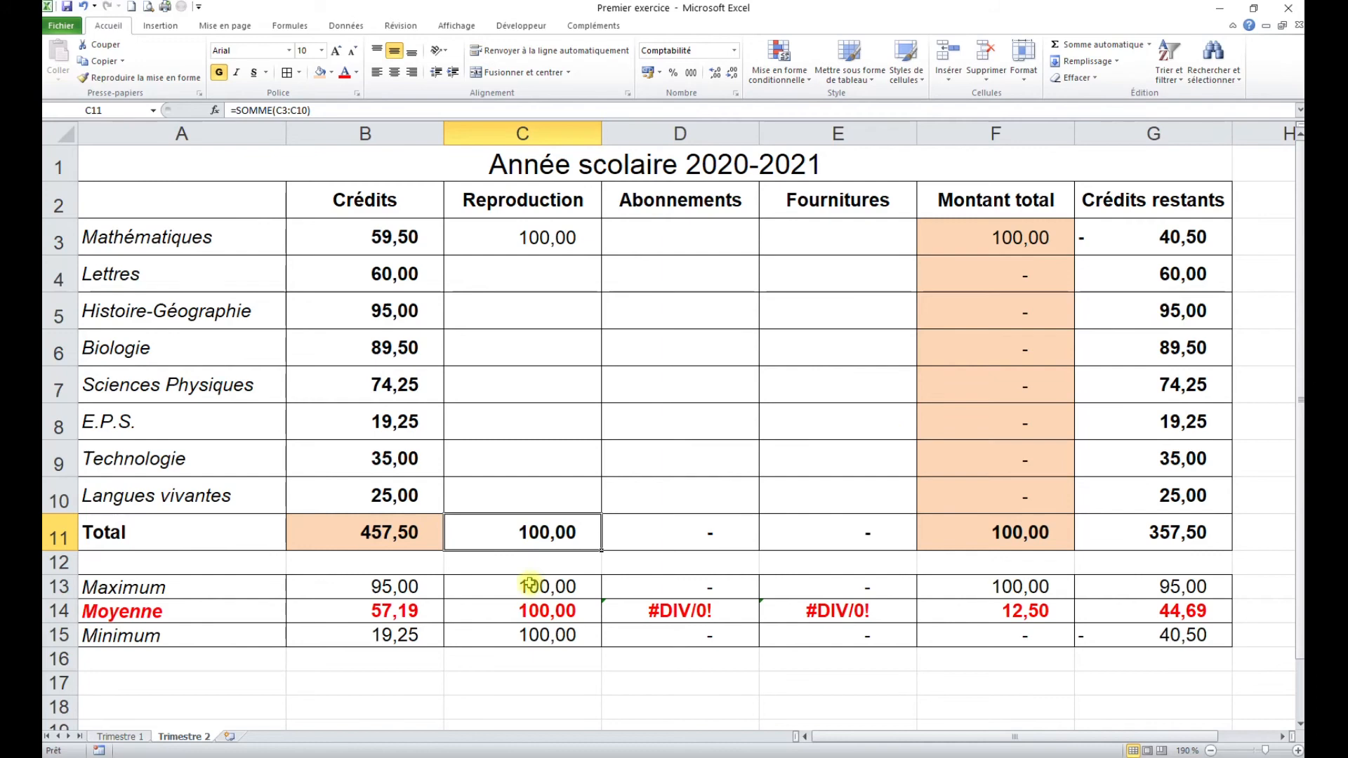
left_click_drag(530, 584, 529, 634)
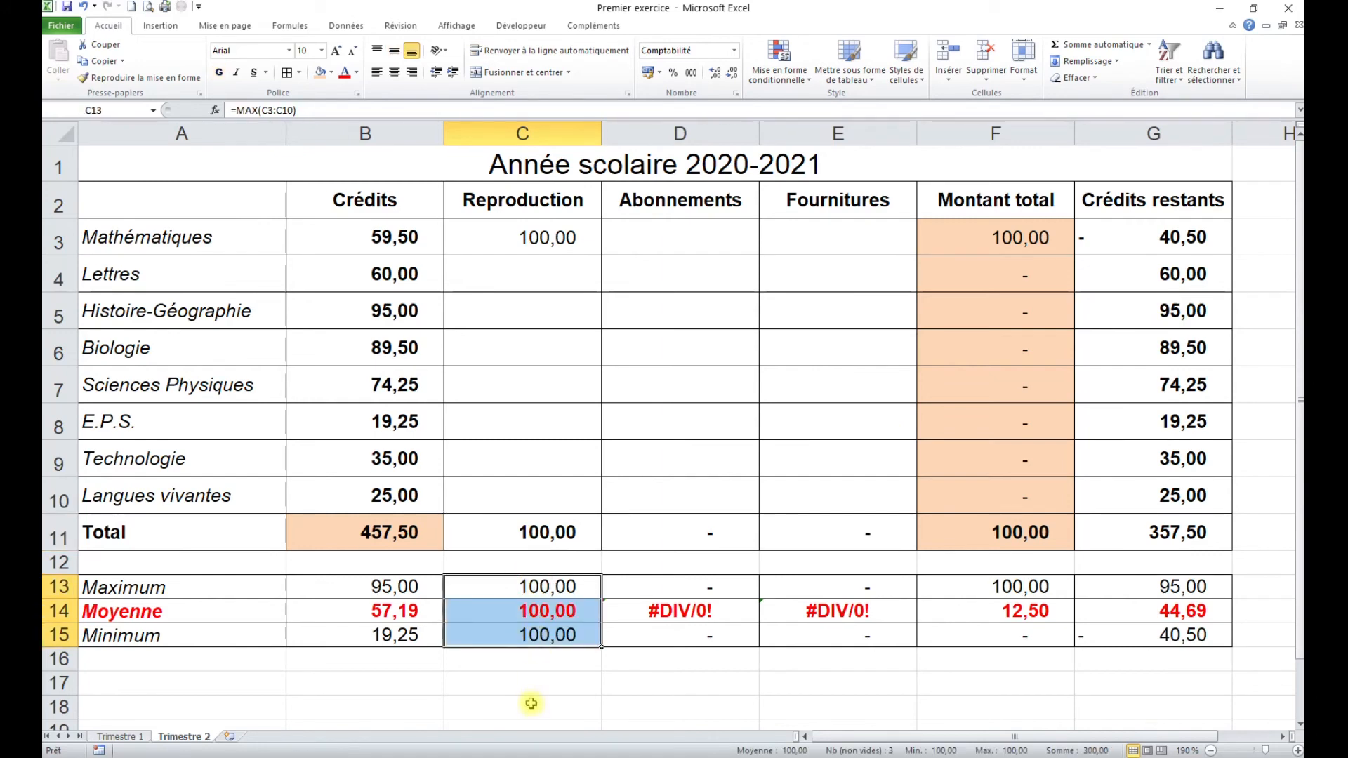
Step: Enter 20 as the Abonnements expense for Biologie and 15 as the Fournitures expense for Technologie
left_click(667, 355)
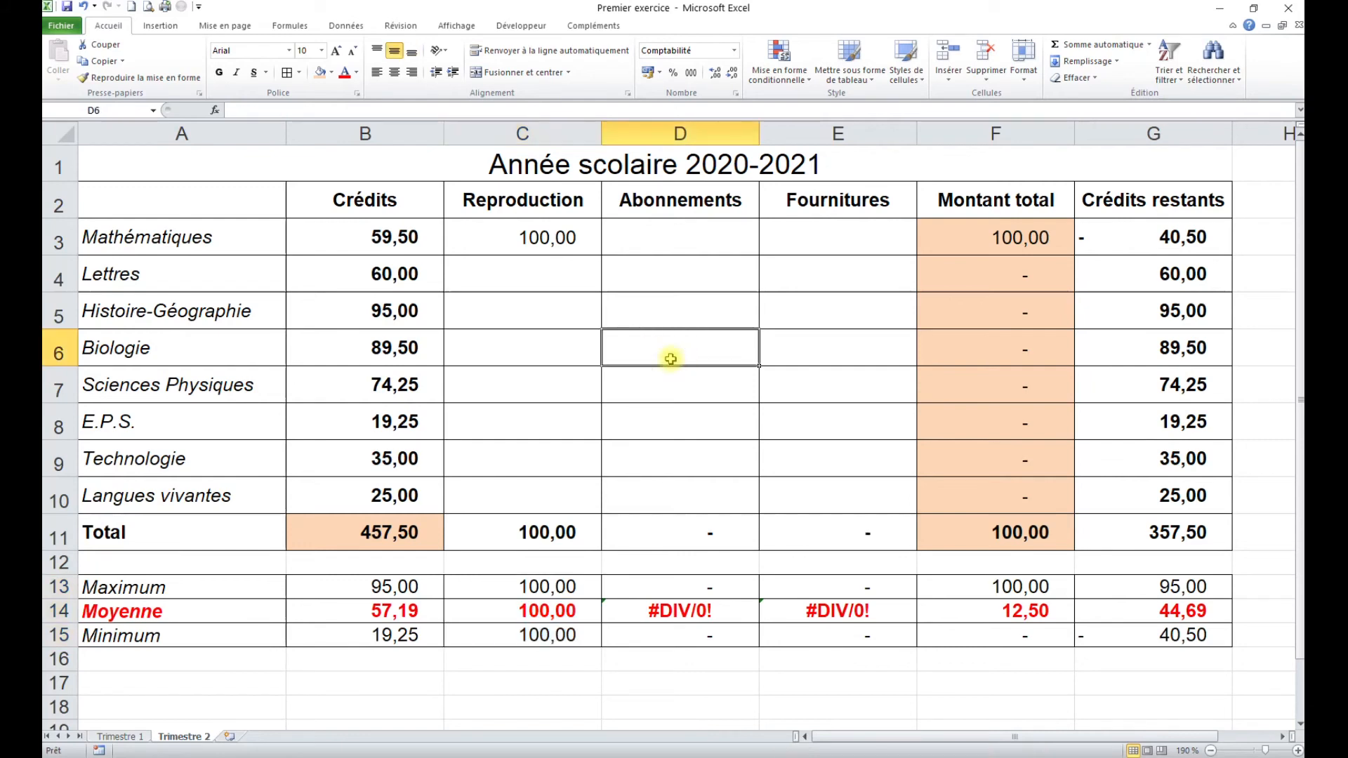
type("20")
key("Return")
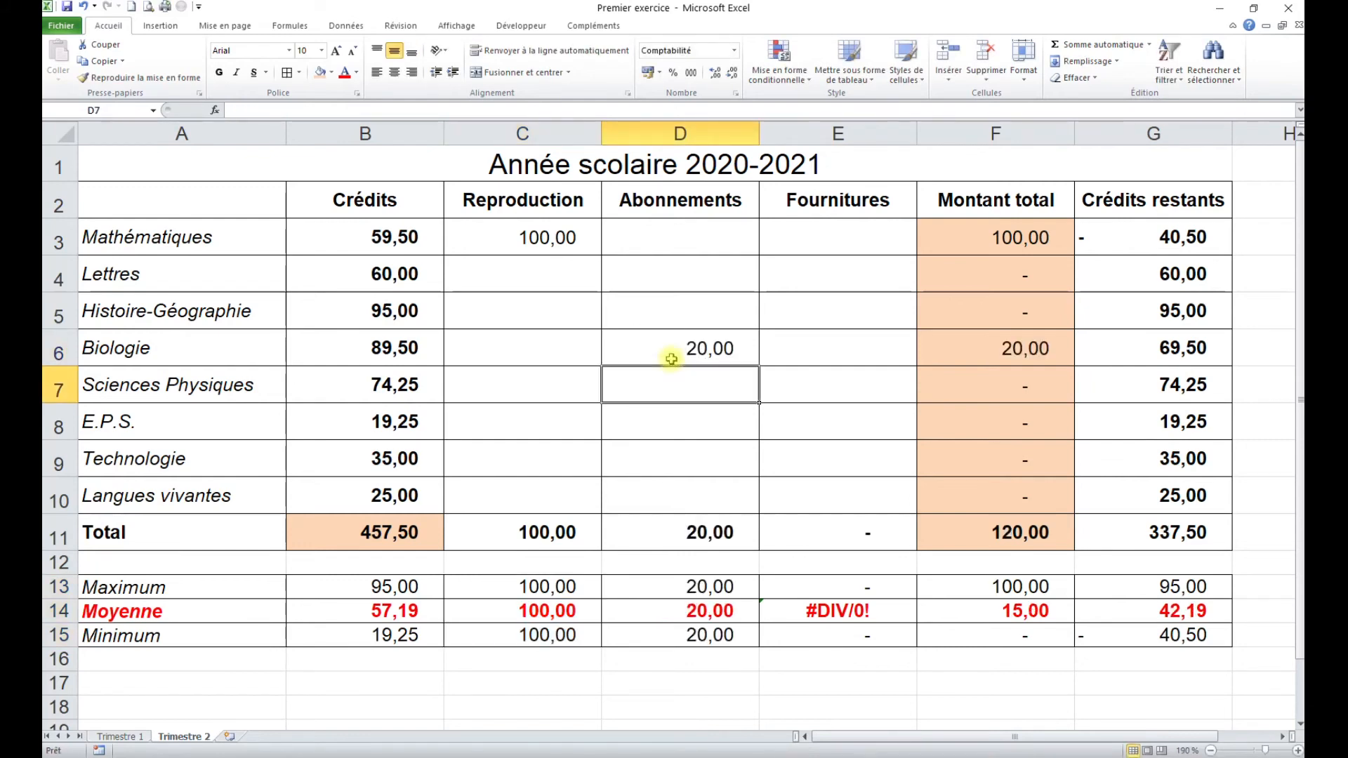
left_click(847, 462)
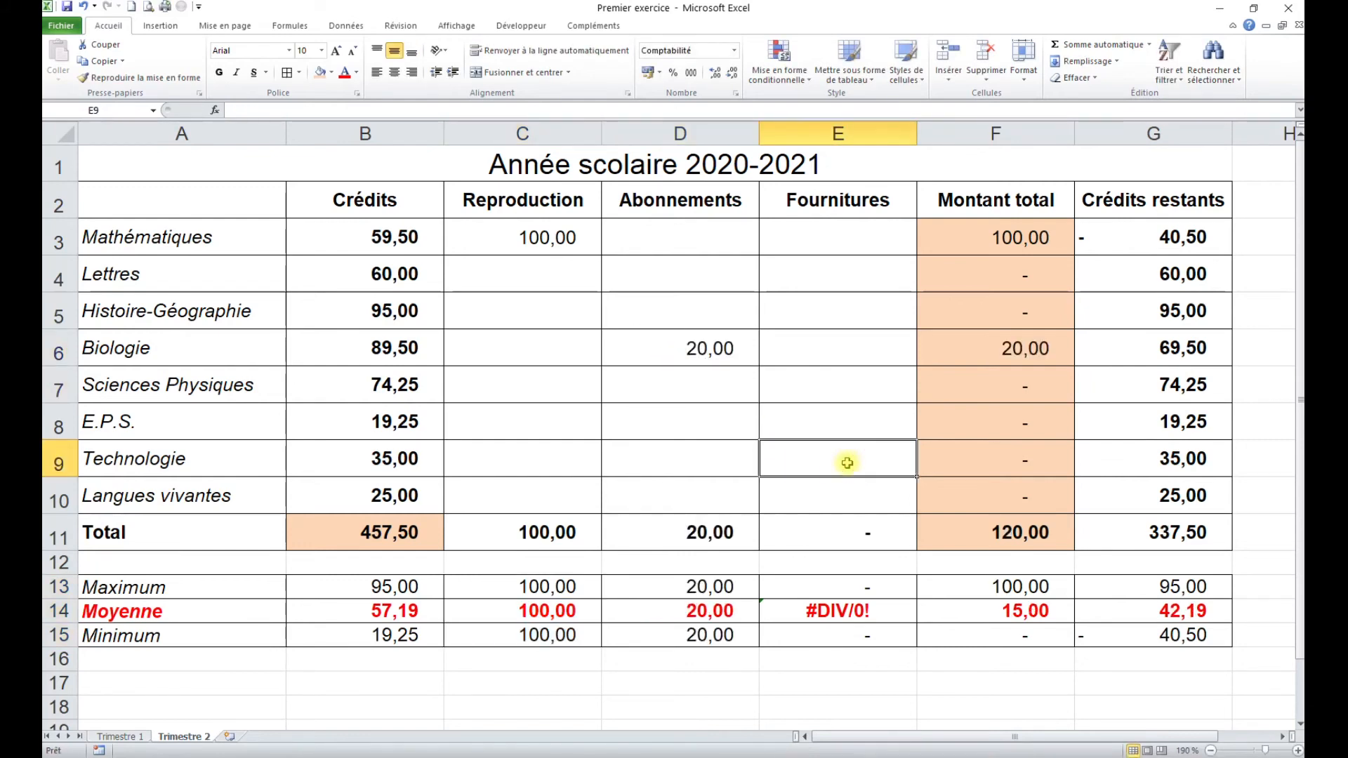
type("15")
key("Return")
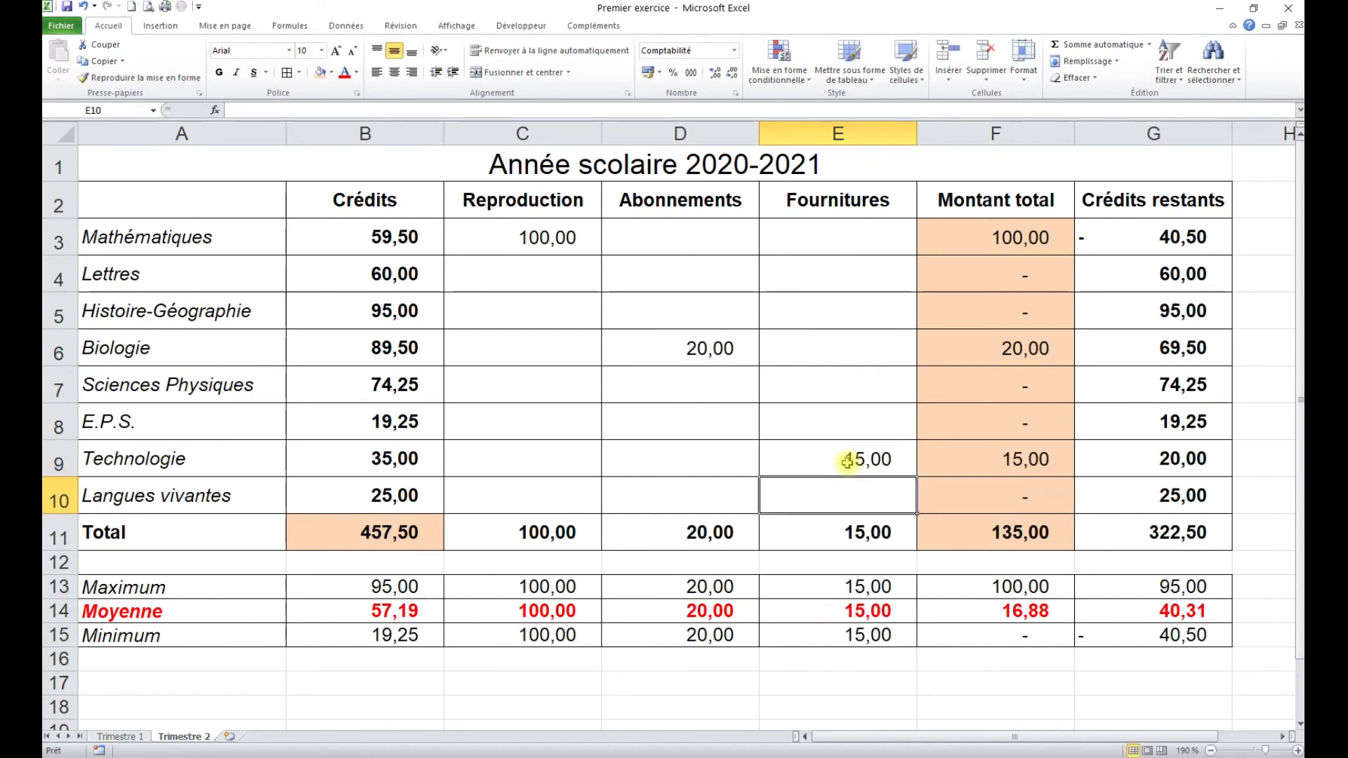
Step: Examine the Minimum of the Montant total column and the rows without expenses that feed into it
left_click_drag(1014, 656, 1017, 641)
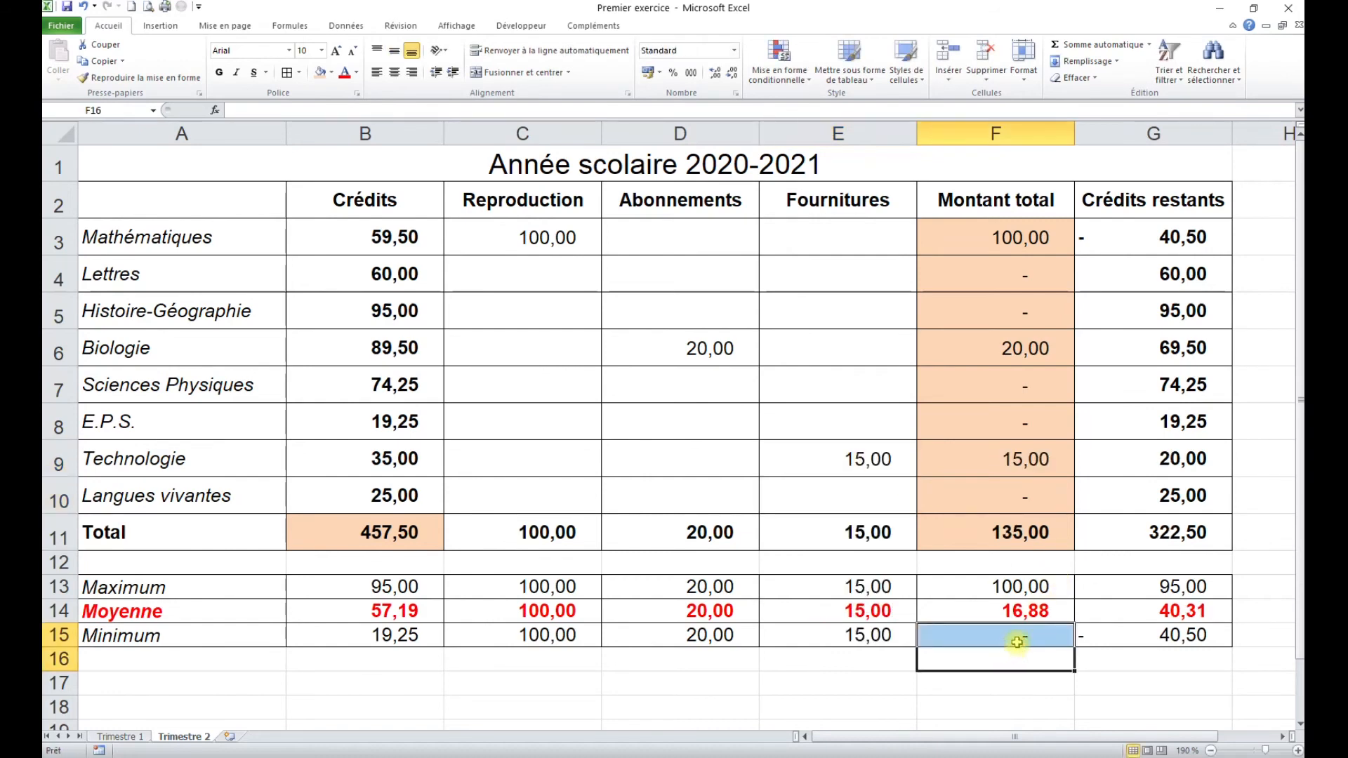
left_click(1017, 641)
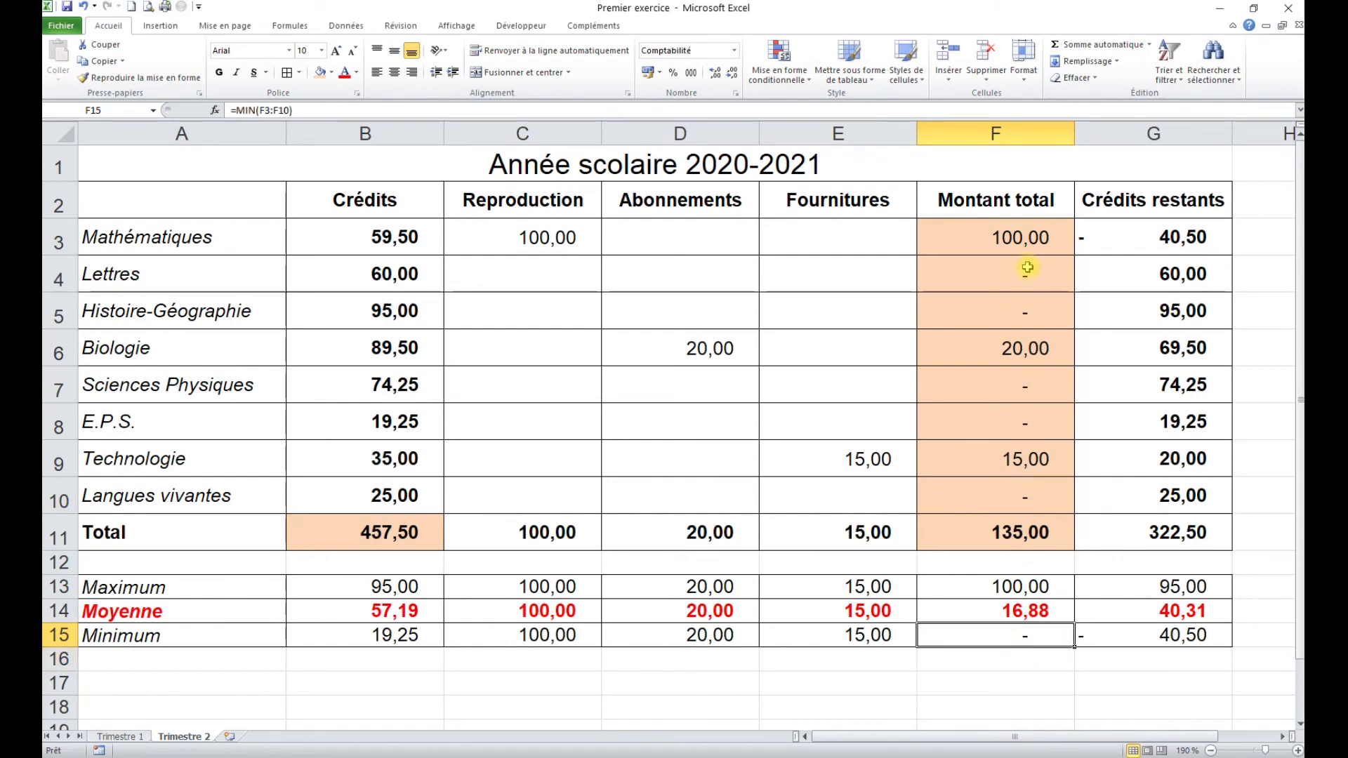
left_click_drag(1027, 267, 1032, 294)
left_click_drag(545, 276, 854, 269)
left_click_drag(1026, 271, 1036, 303)
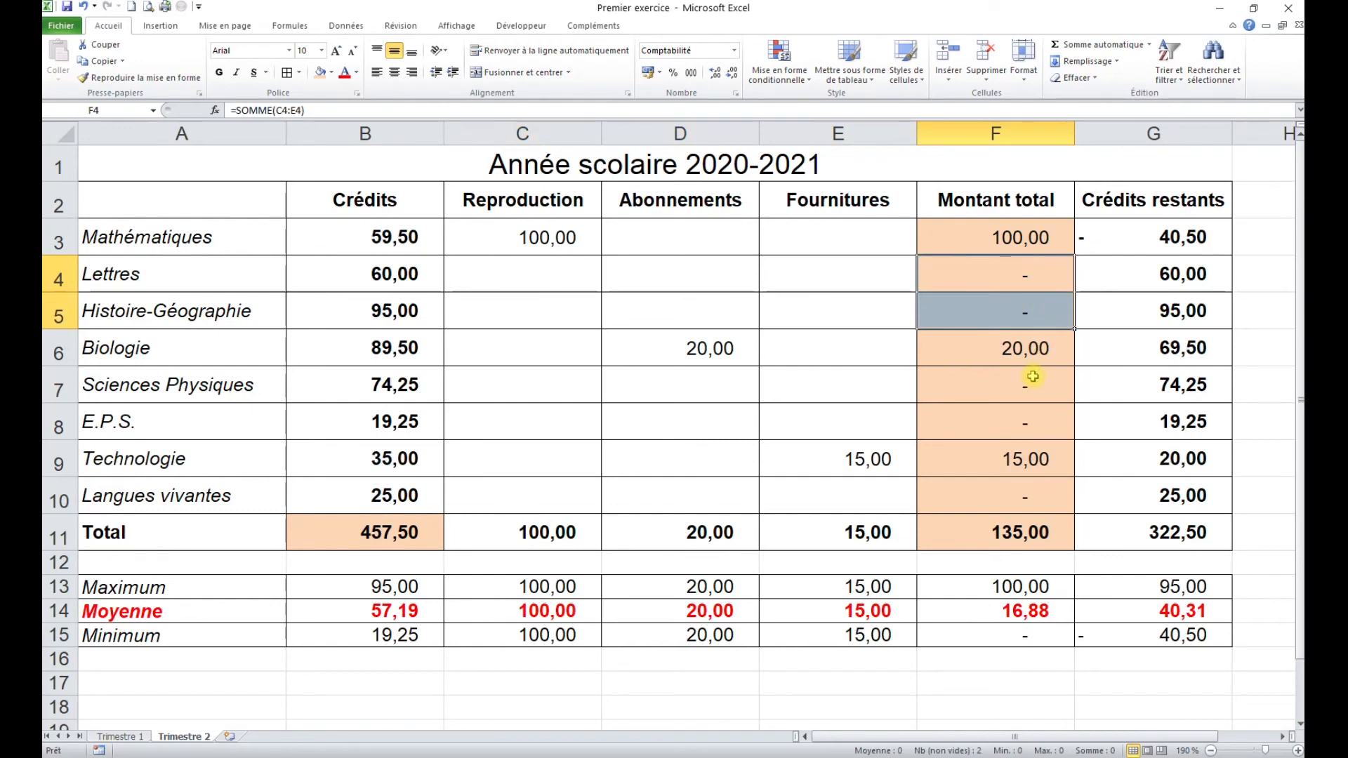
left_click(1010, 632)
left_click(752, 310)
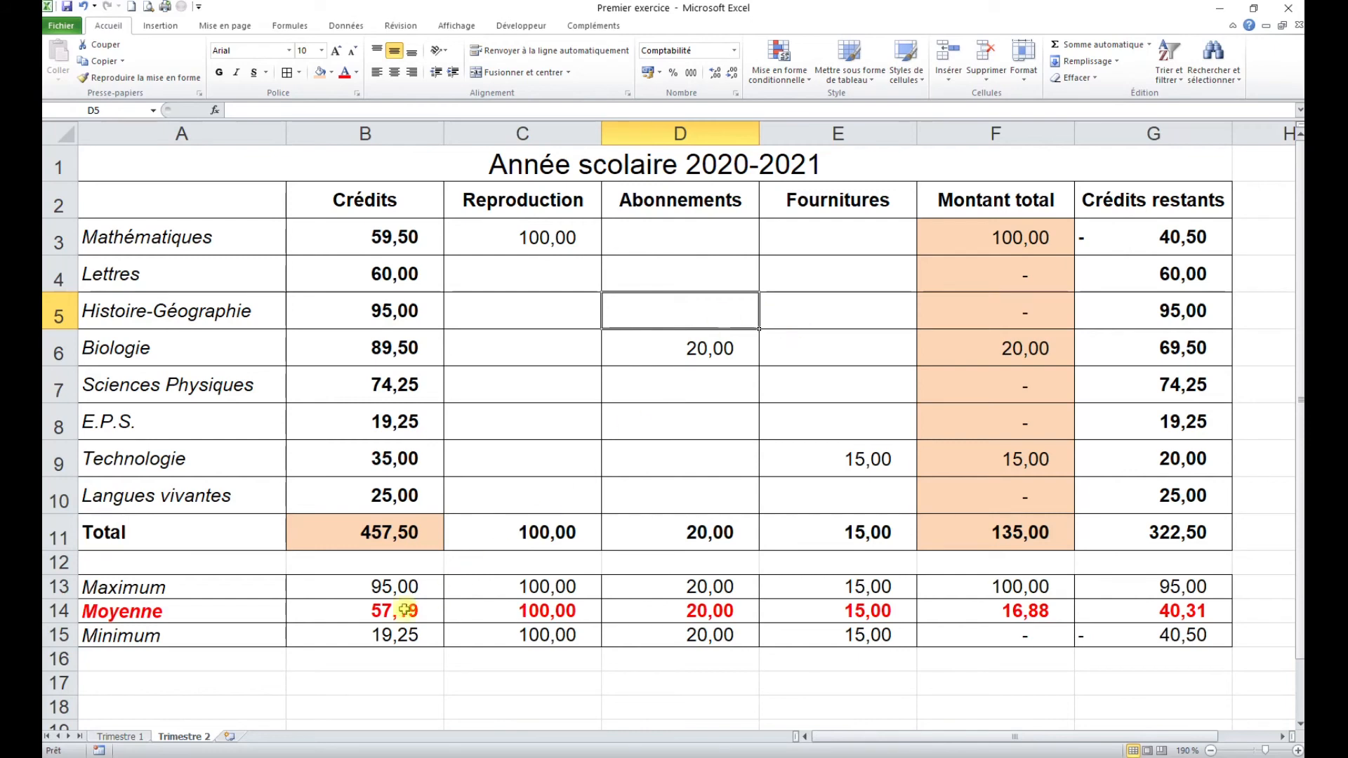
Step: Compare the Trimestre 1 and Trimestre 2 sheets and preview the printed page of Trimestre 2
left_click(132, 737)
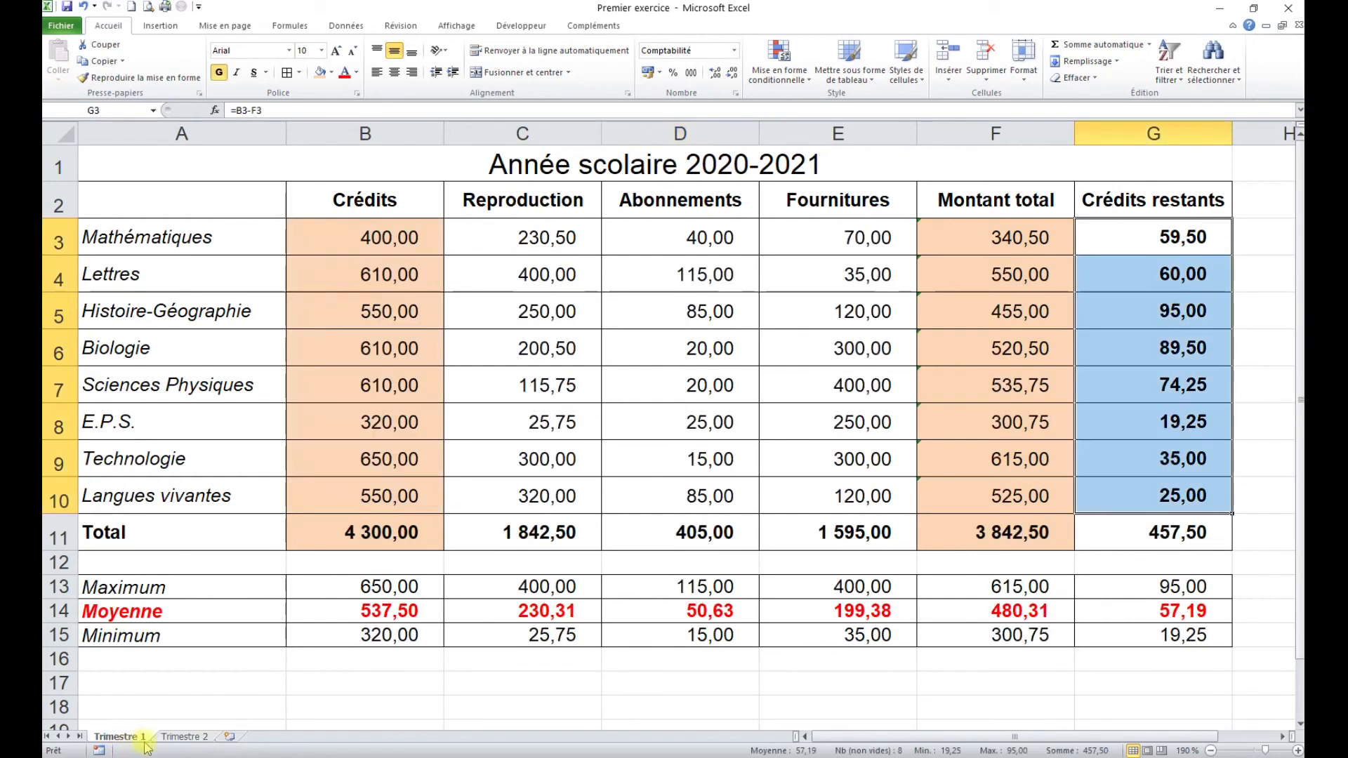
left_click(193, 736)
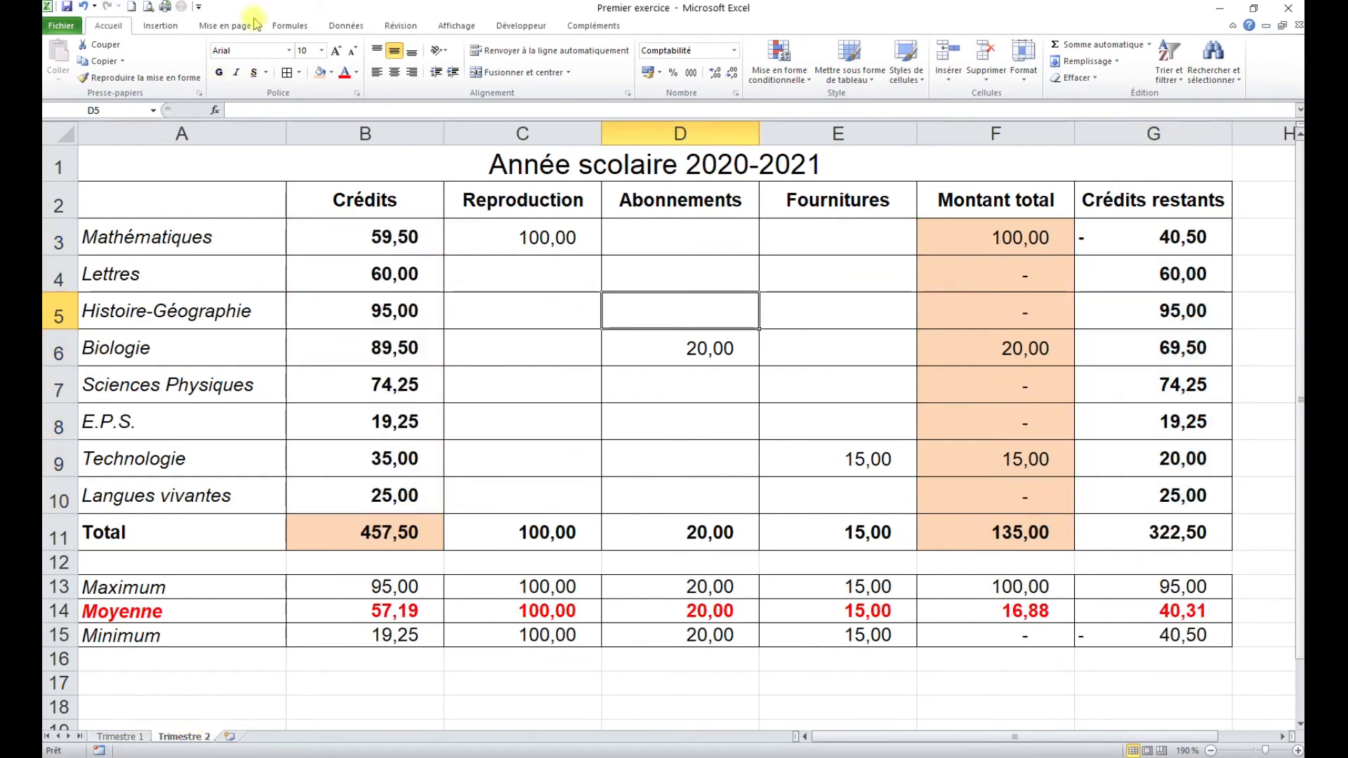
left_click(149, 8)
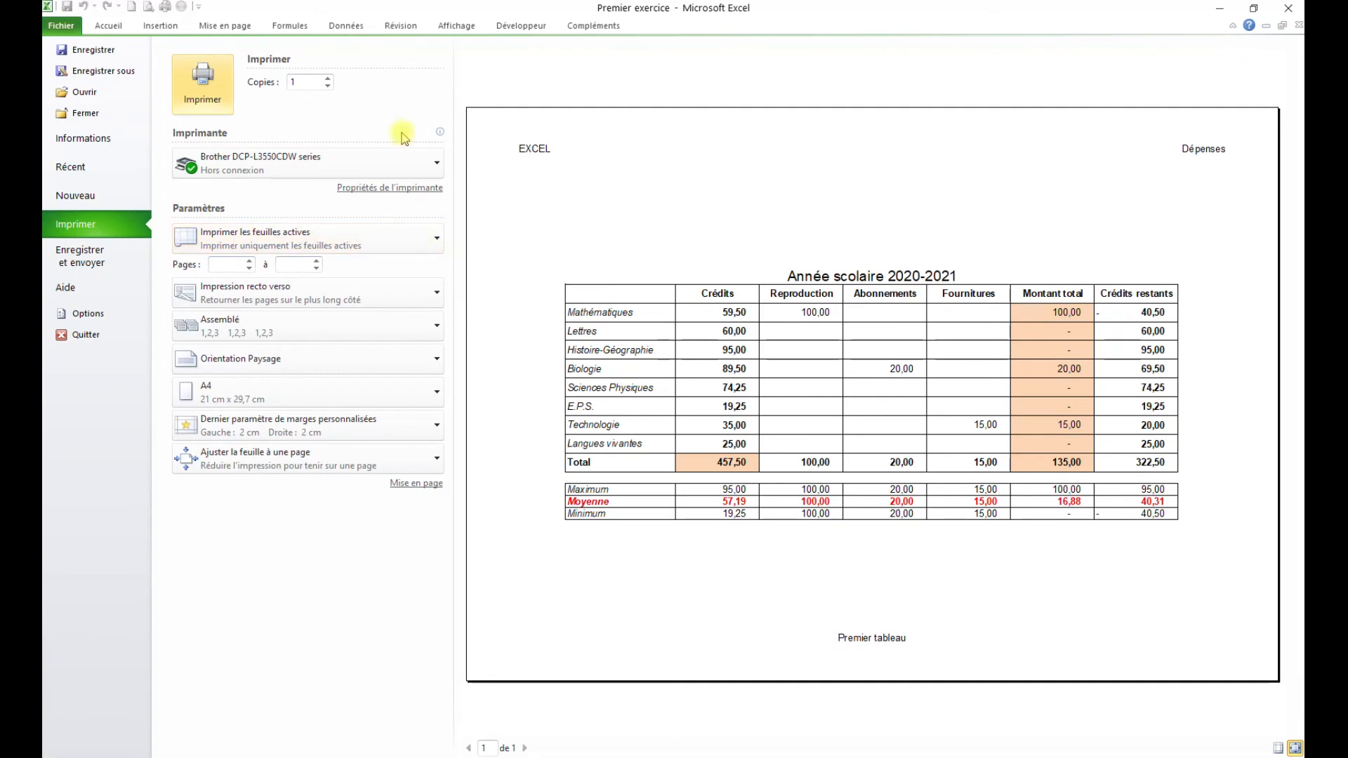
Step: Insert the sheet name field in the right section of the Trimestre 2 page footer
left_click(228, 27)
left_click(419, 94)
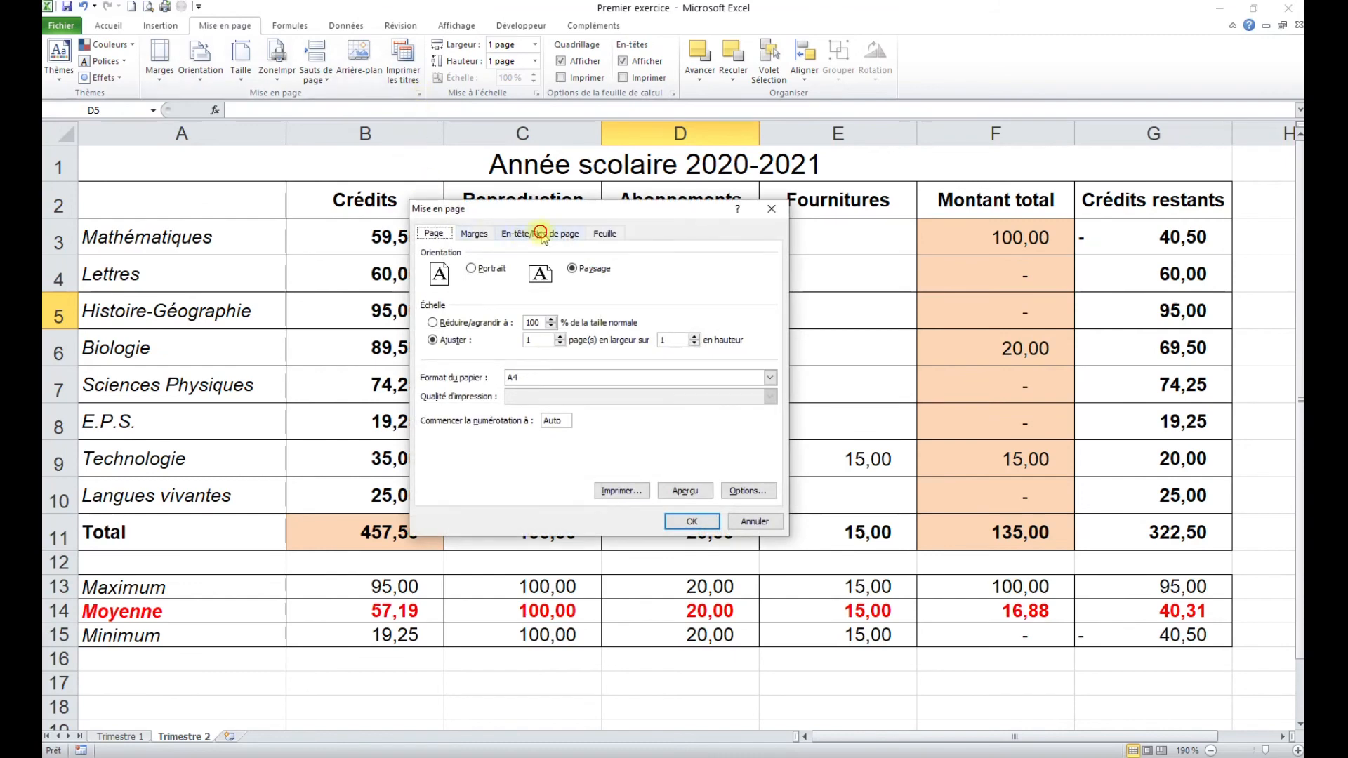
left_click(541, 234)
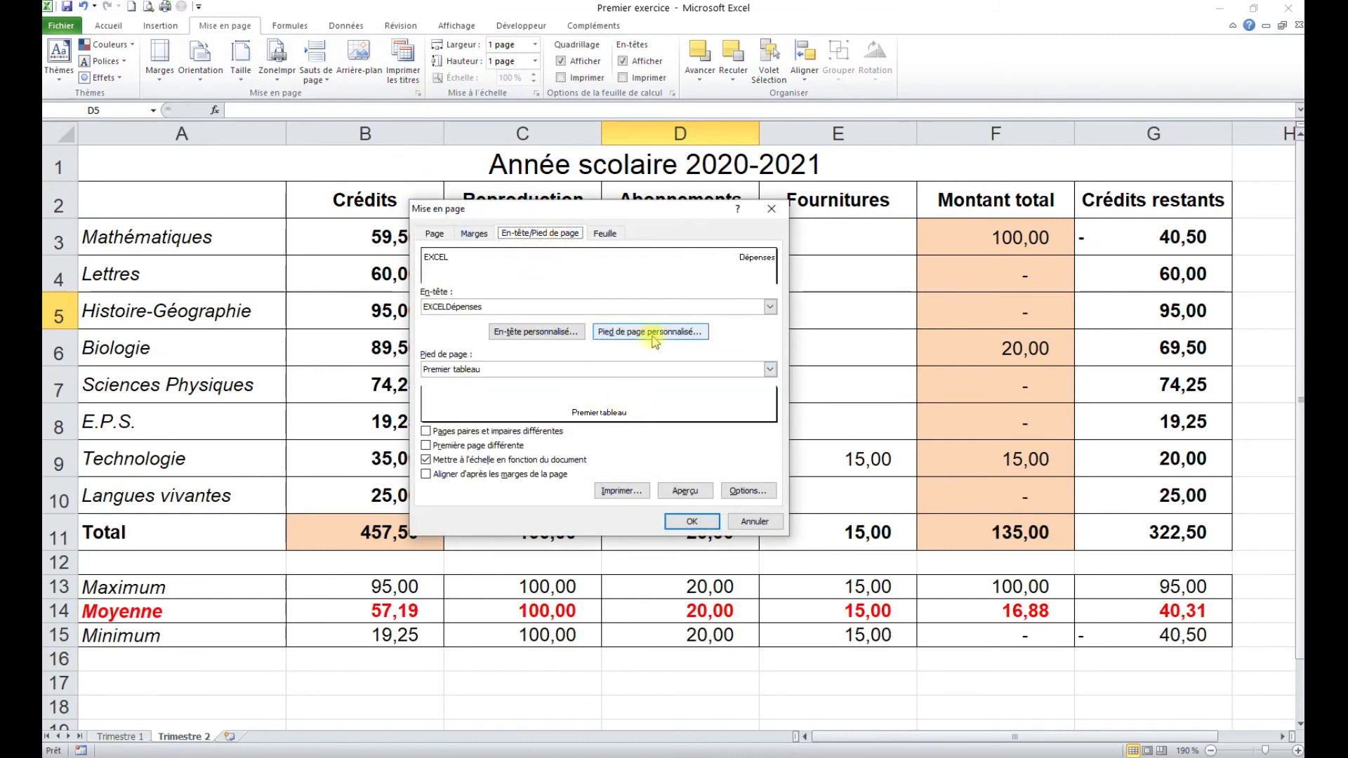
left_click(654, 333)
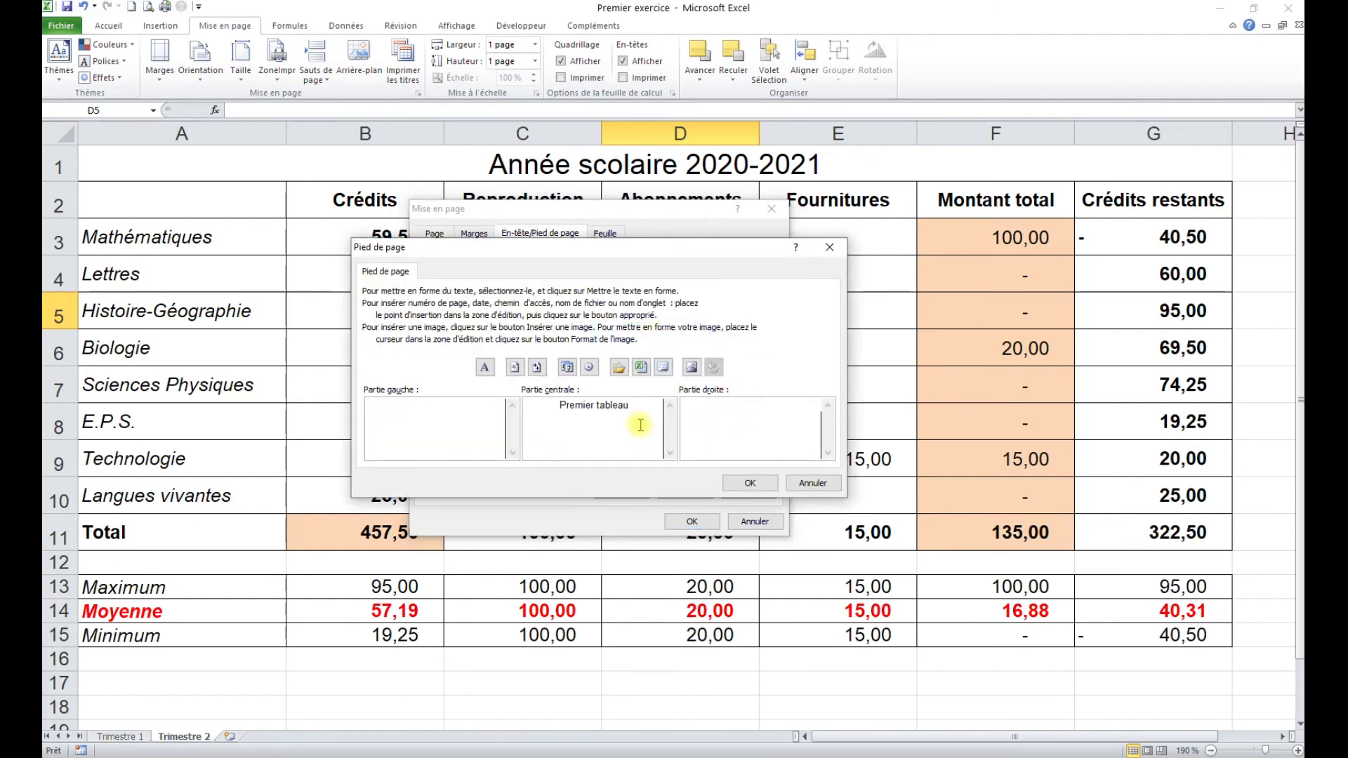
left_click(664, 367)
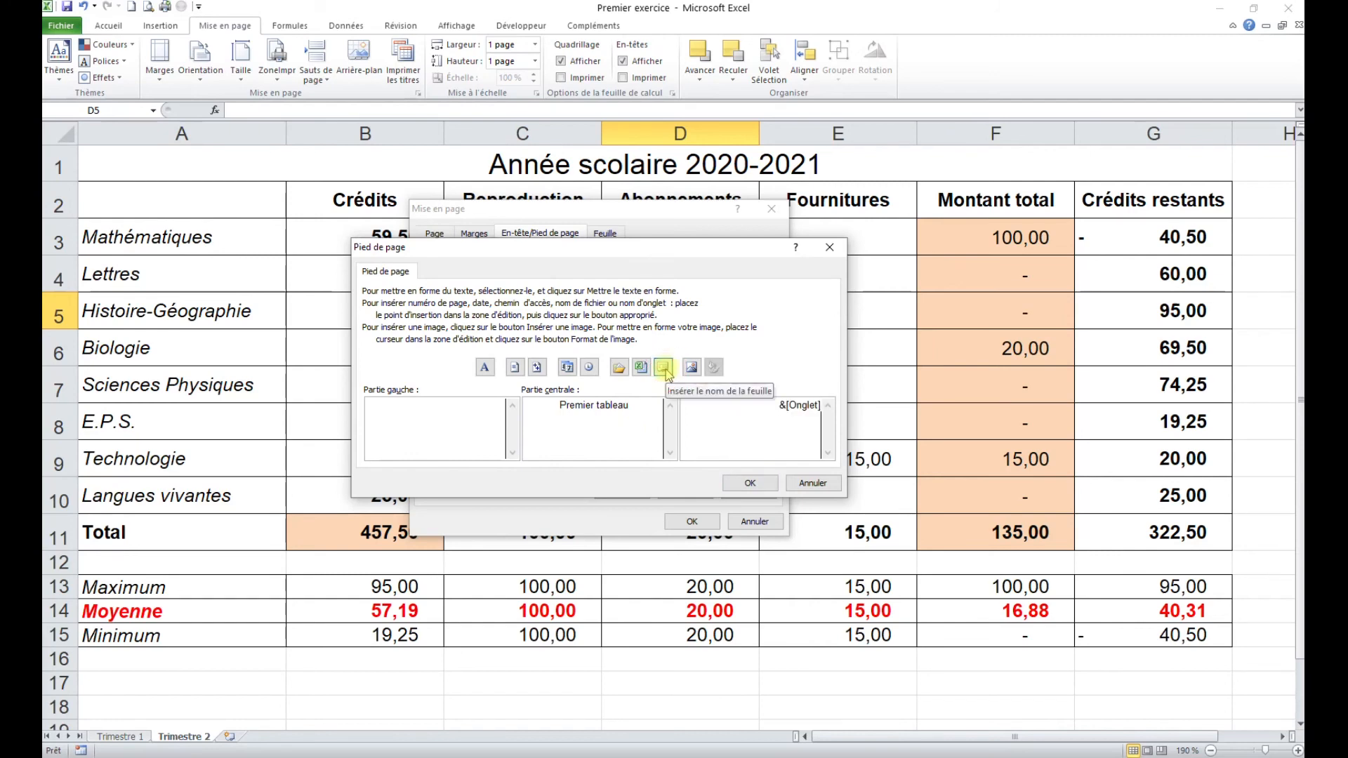
triple_click(810, 406)
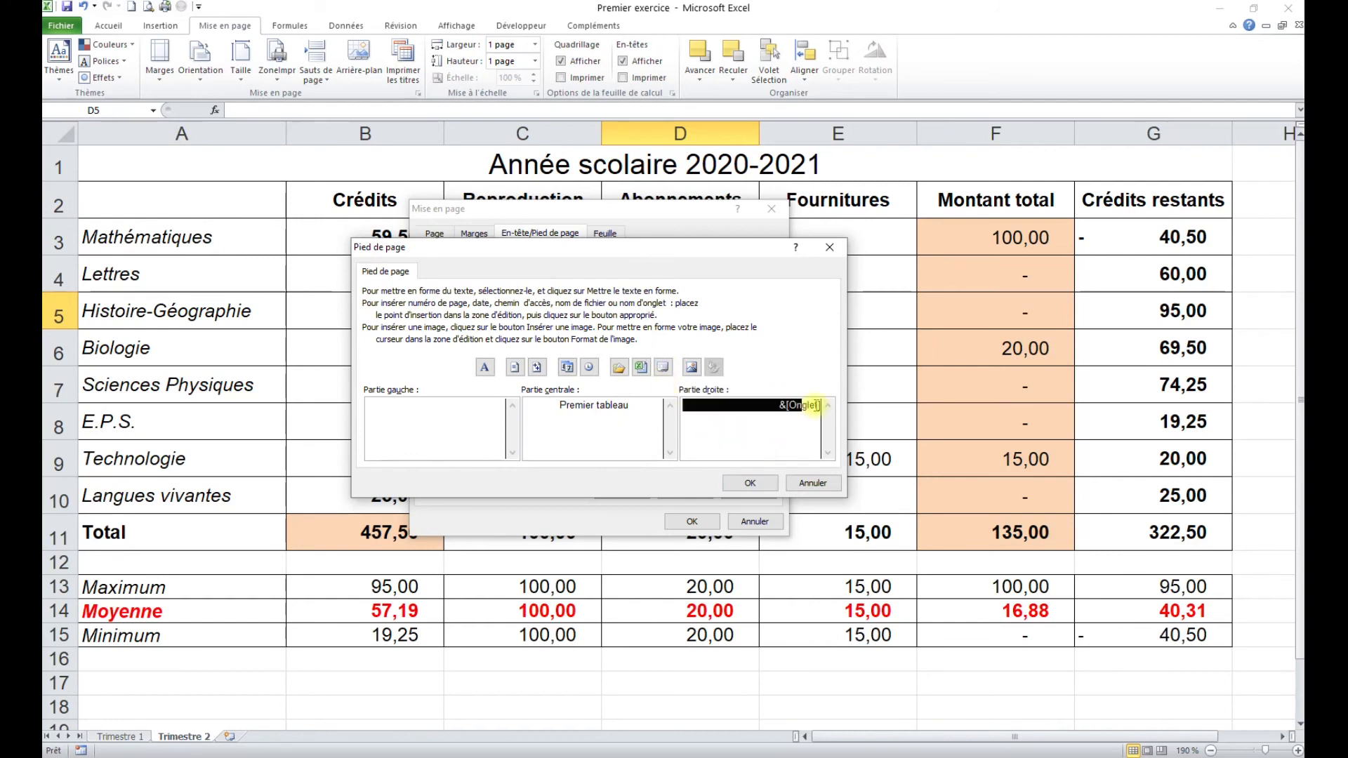
left_click(758, 487)
left_click(702, 521)
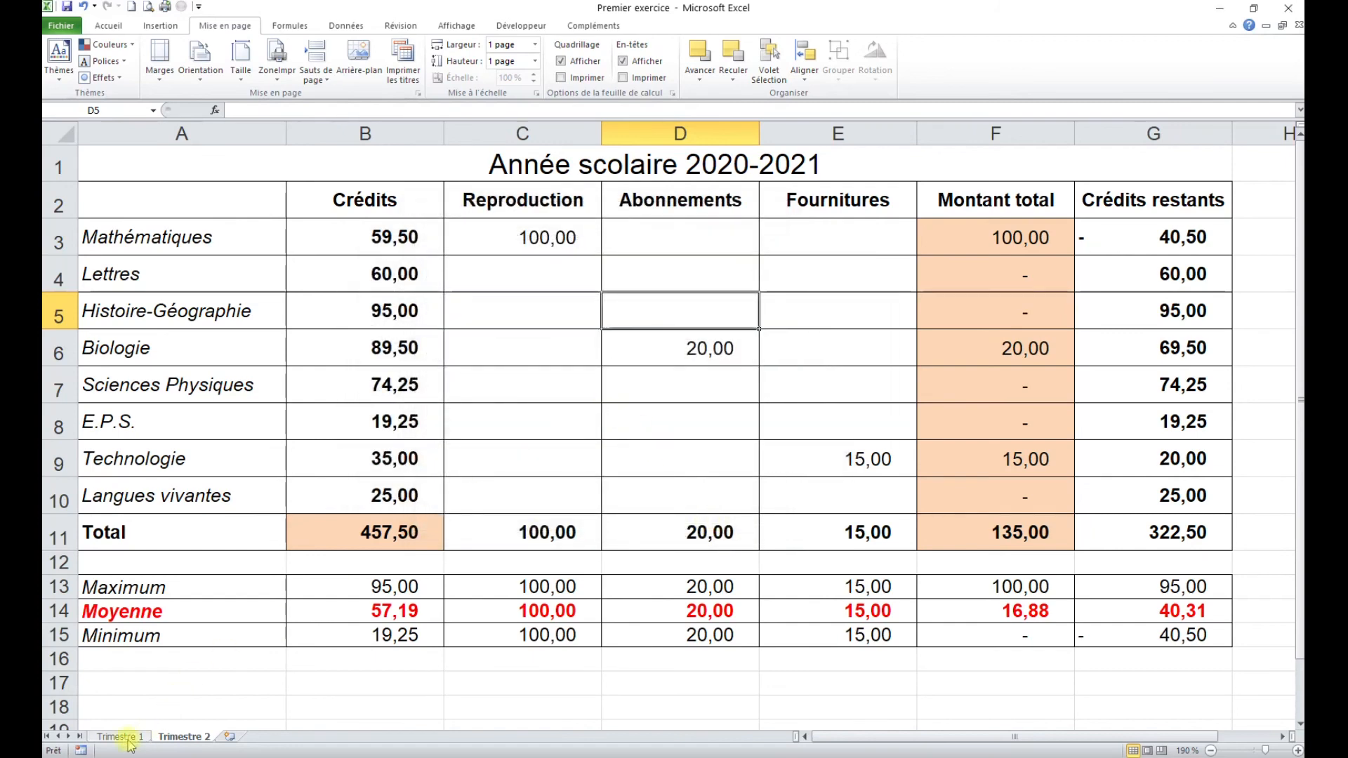
Step: Preview the printed pages of Trimestre 1 and Trimestre 2 to compare their footers
left_click(119, 736)
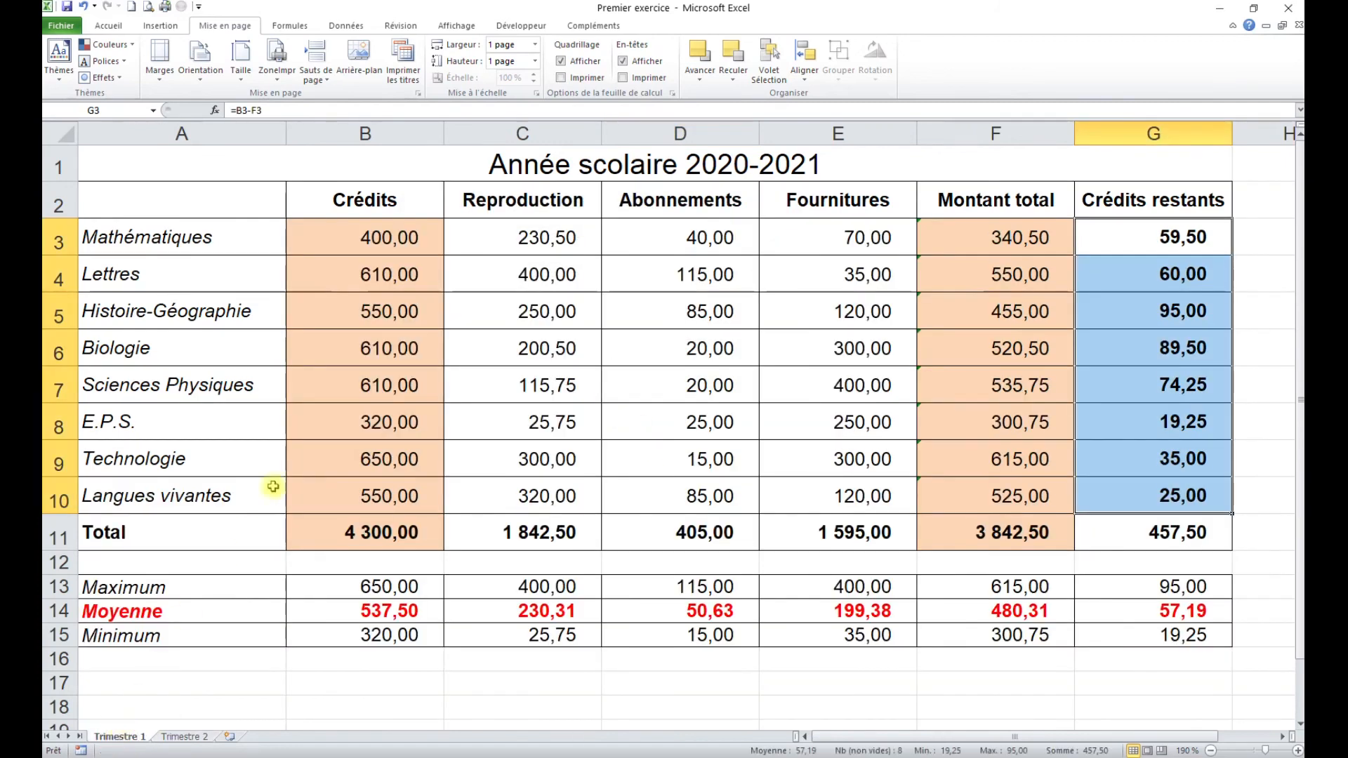
left_click(148, 6)
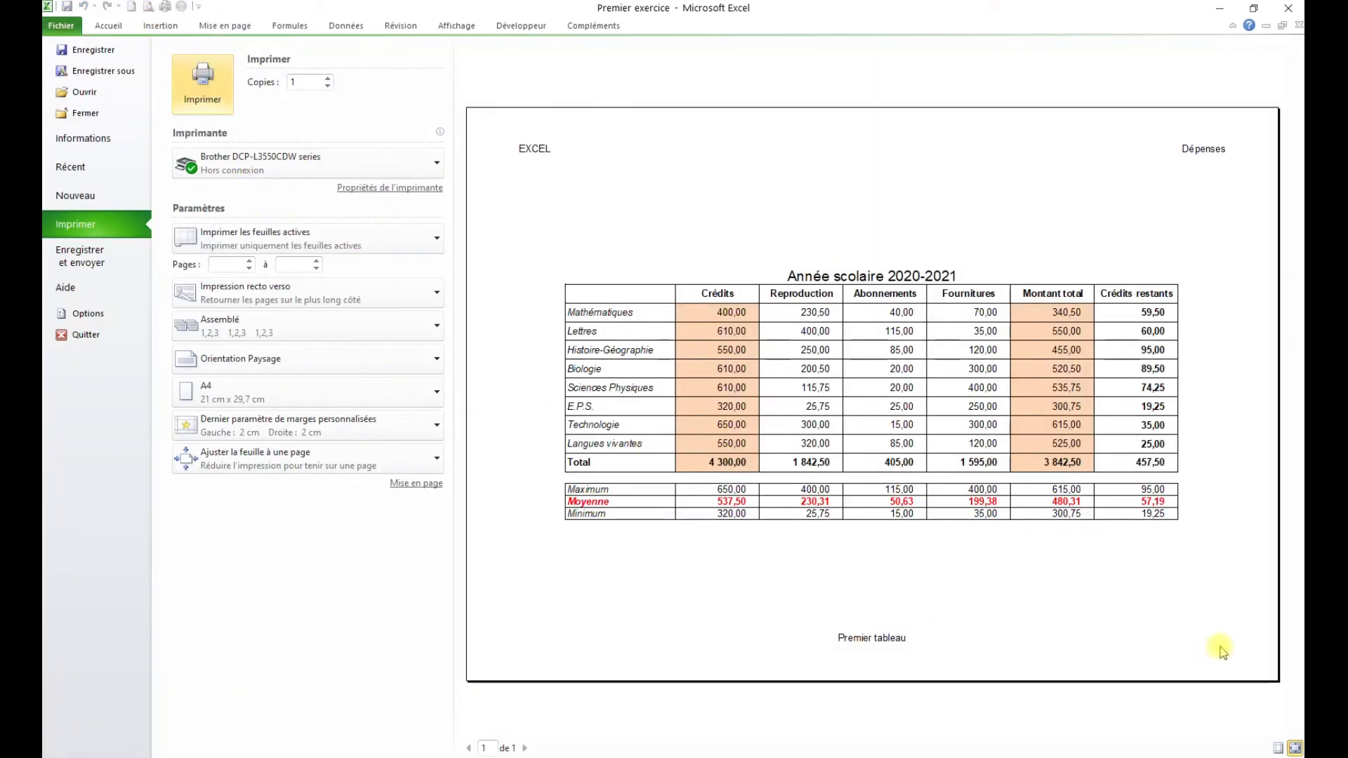
left_click(108, 25)
left_click(200, 736)
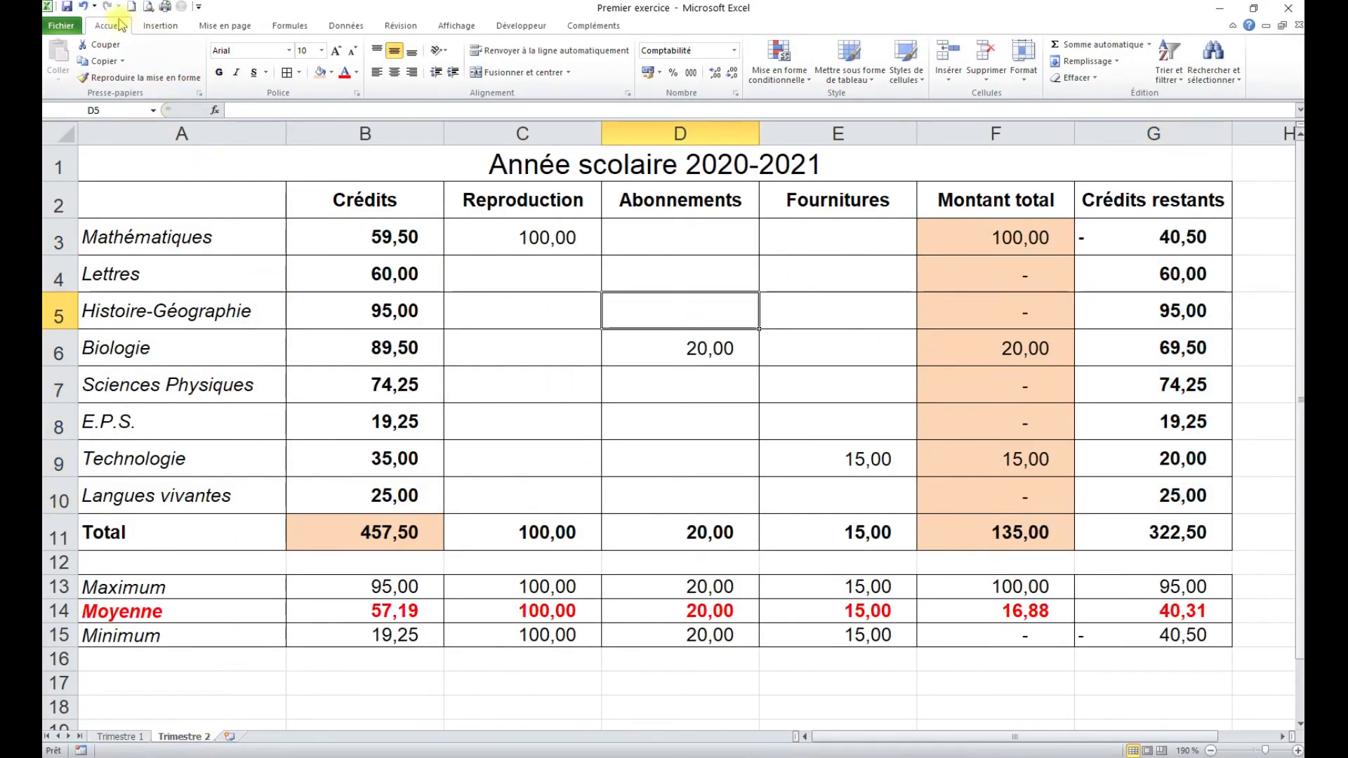
left_click(150, 9)
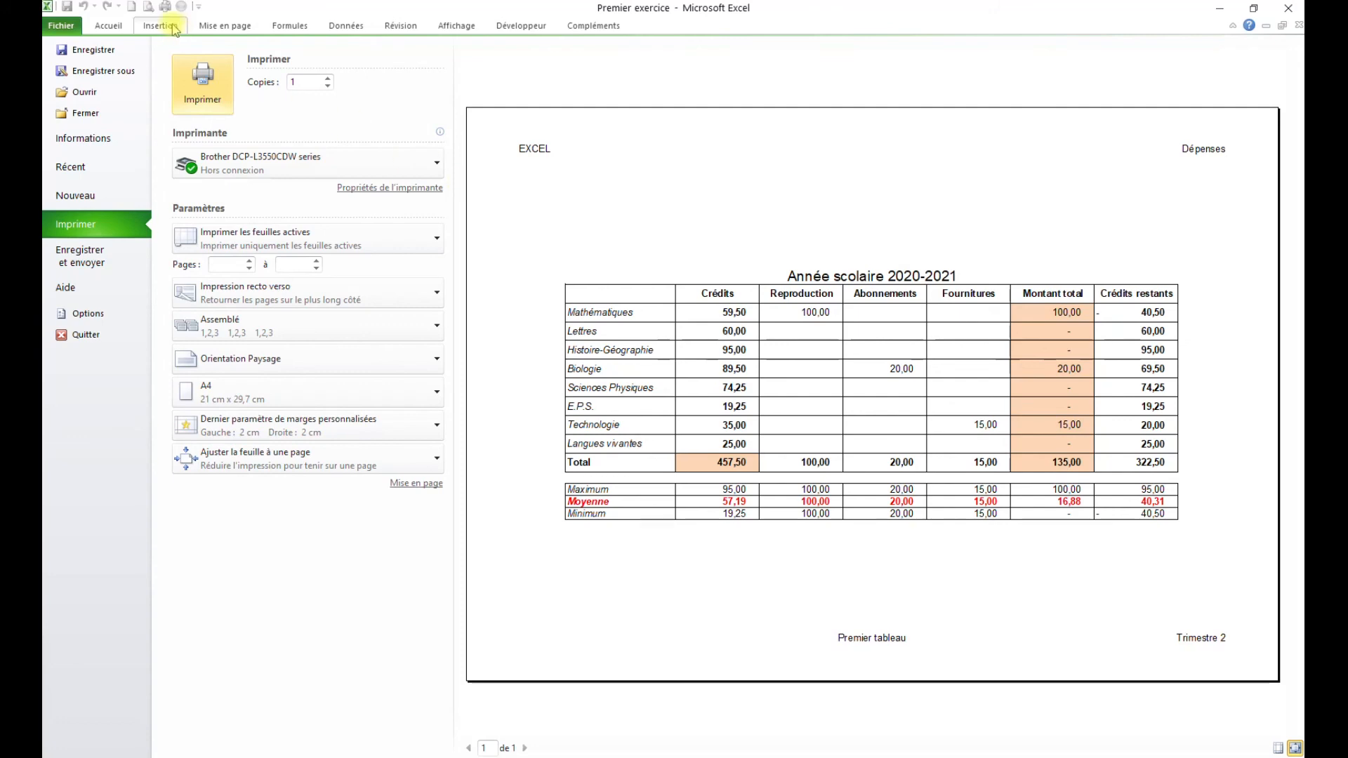
left_click(115, 28)
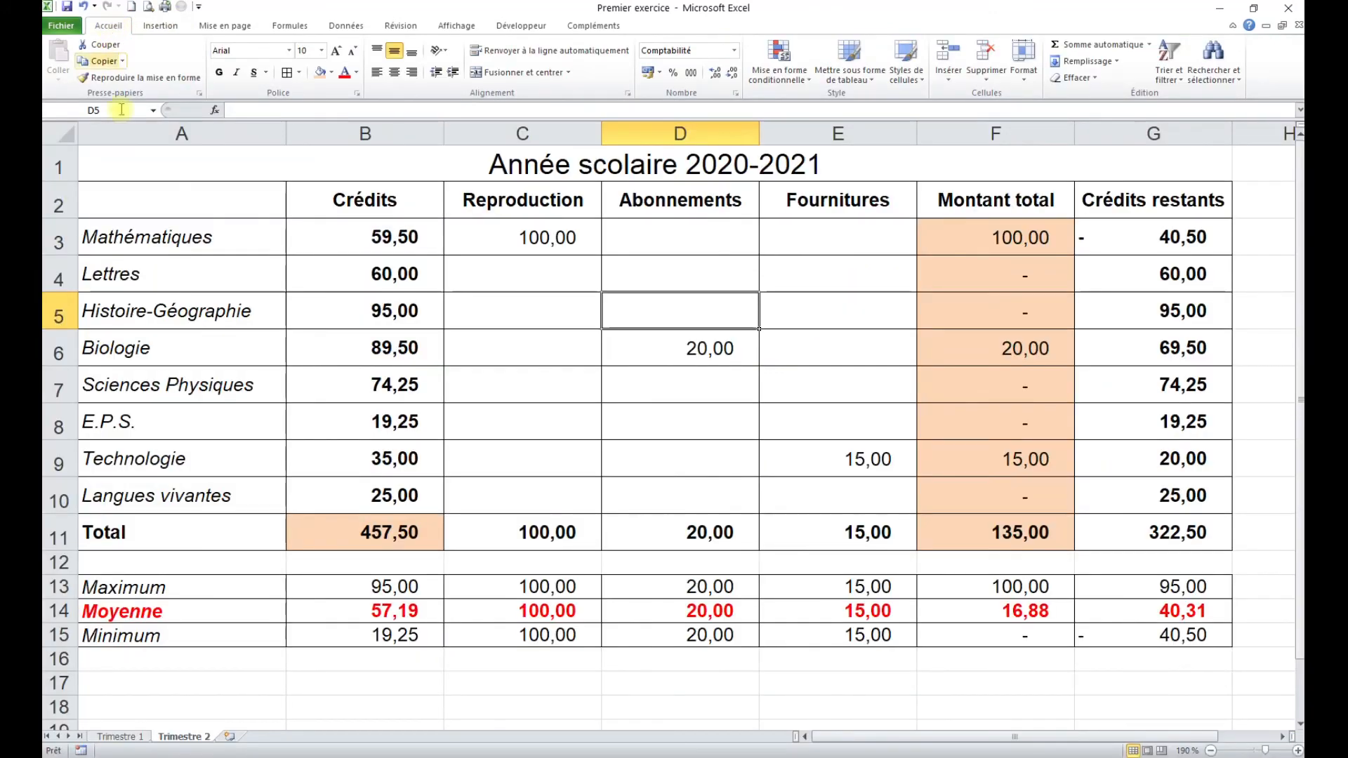
Step: On Trimestre 1, highlight Reproduction, Abonnements and Fournitures expenses below 20 for all subjects with light red fill and dark red text
left_click(112, 737)
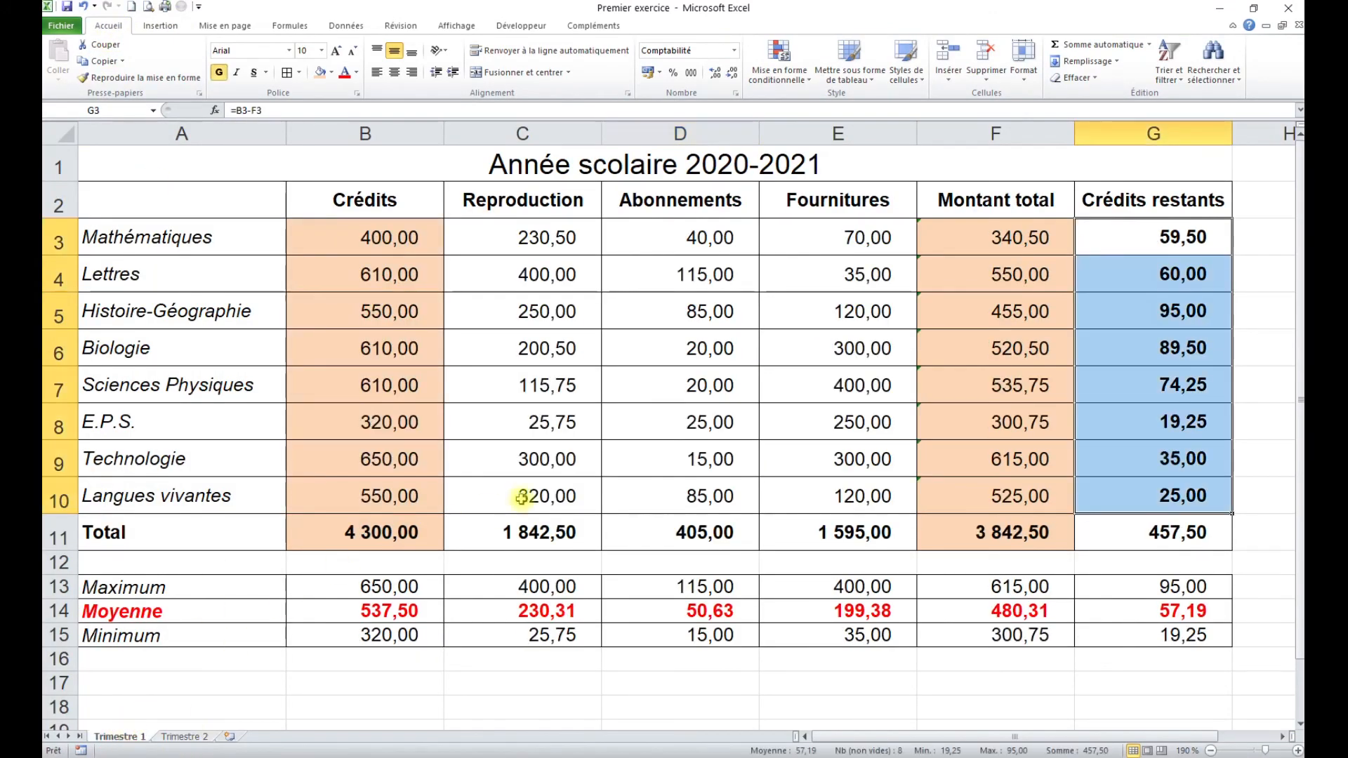
left_click(584, 466)
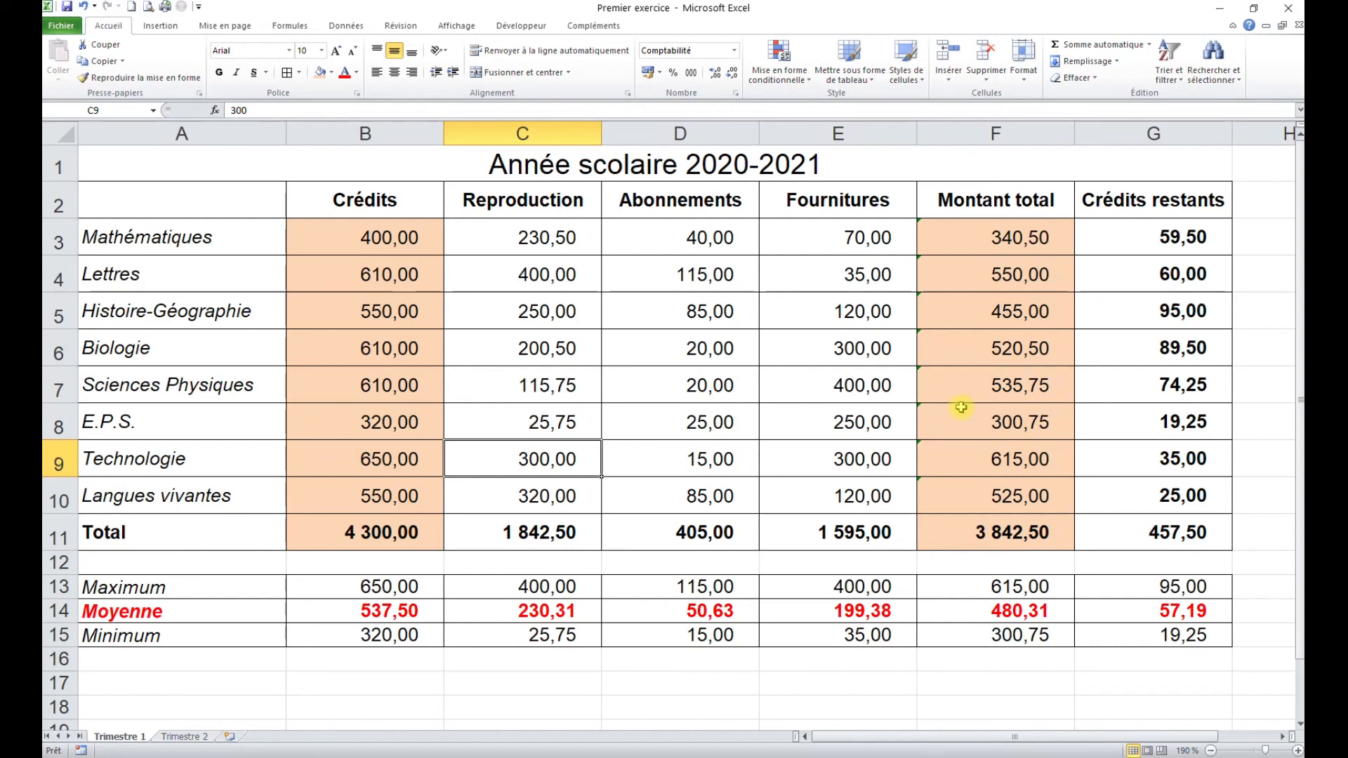
left_click_drag(460, 233, 822, 480)
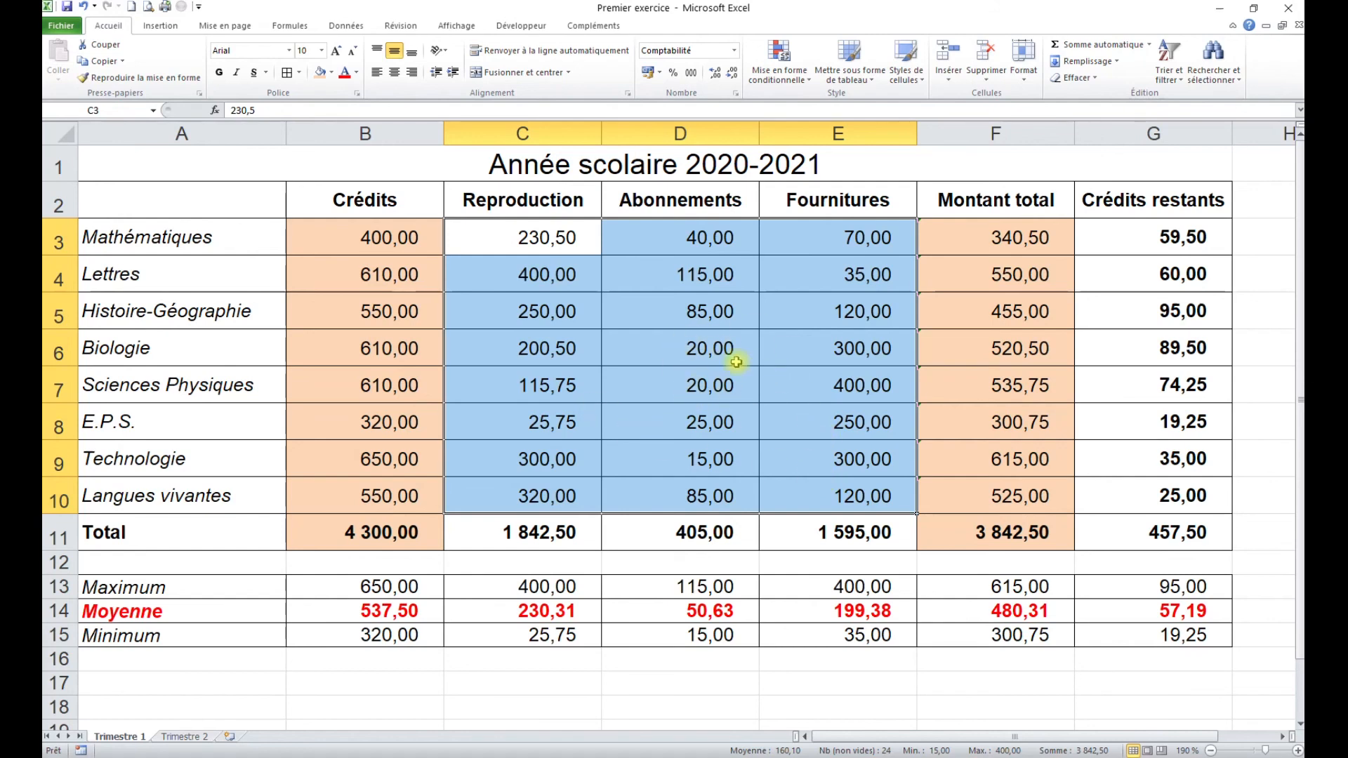
left_click_drag(537, 231, 859, 495)
left_click(793, 73)
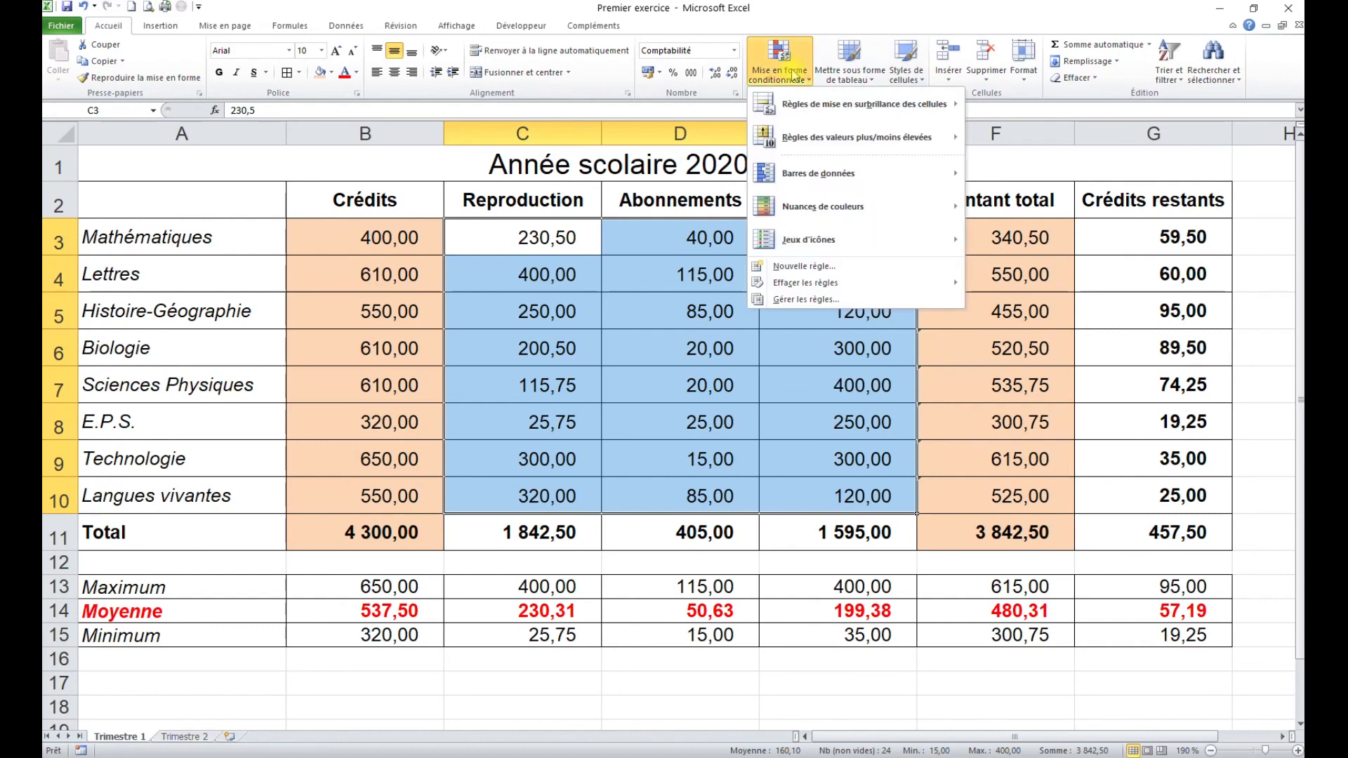
mouse_move(800, 104)
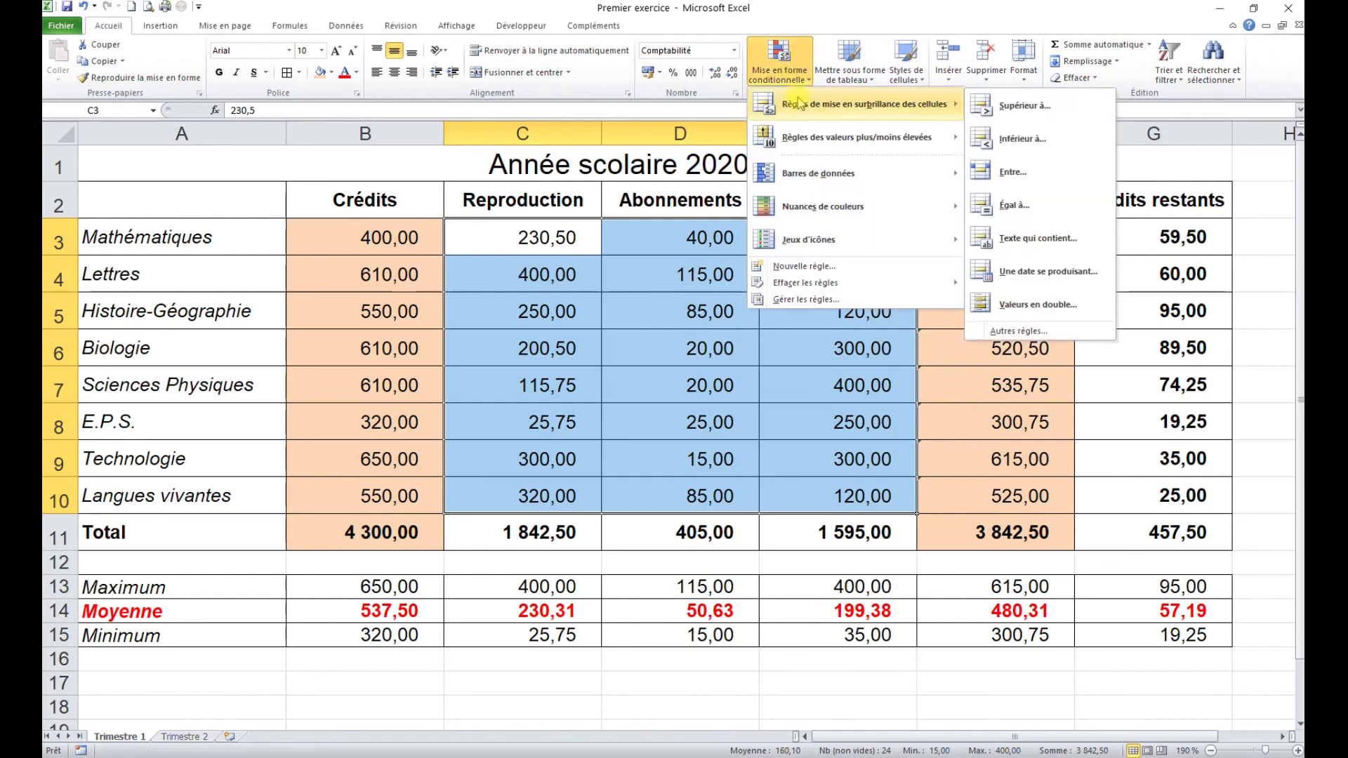
left_click(1042, 138)
type("20")
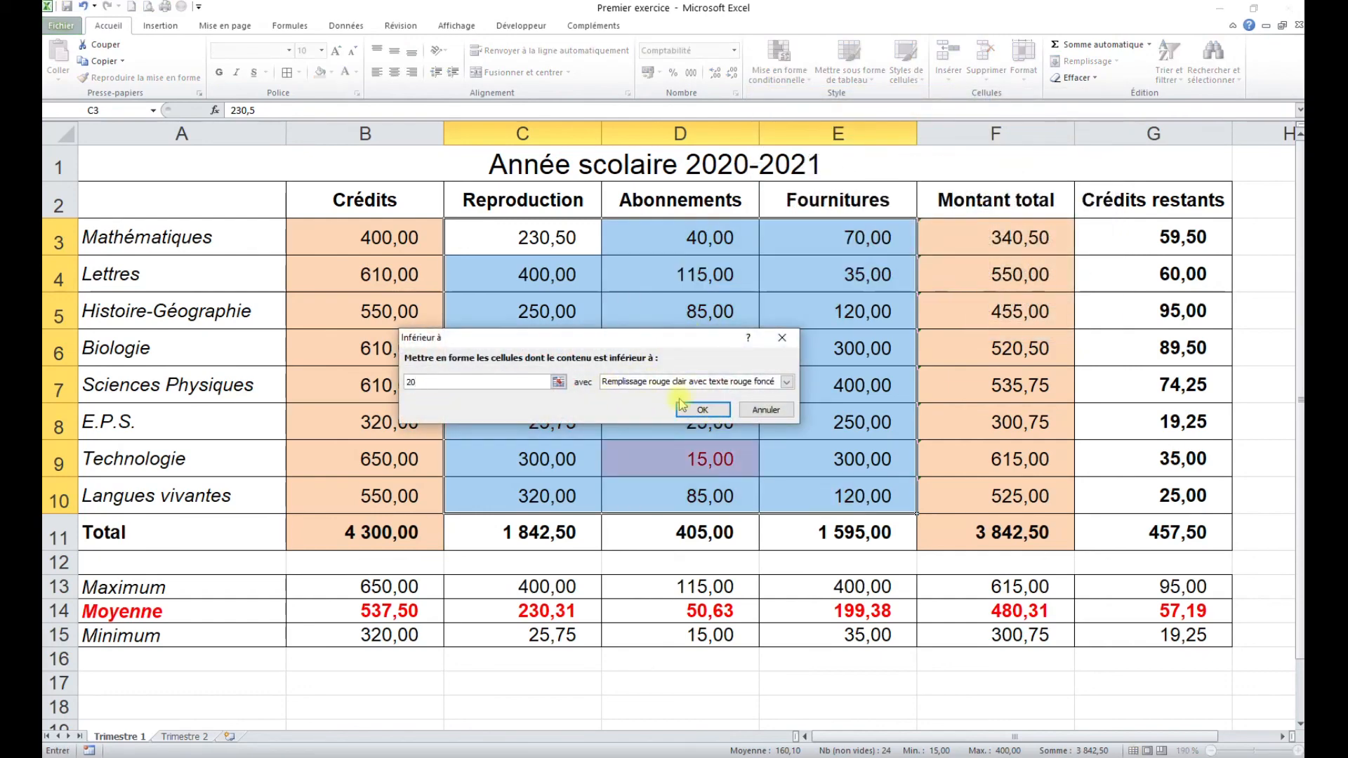
left_click(707, 414)
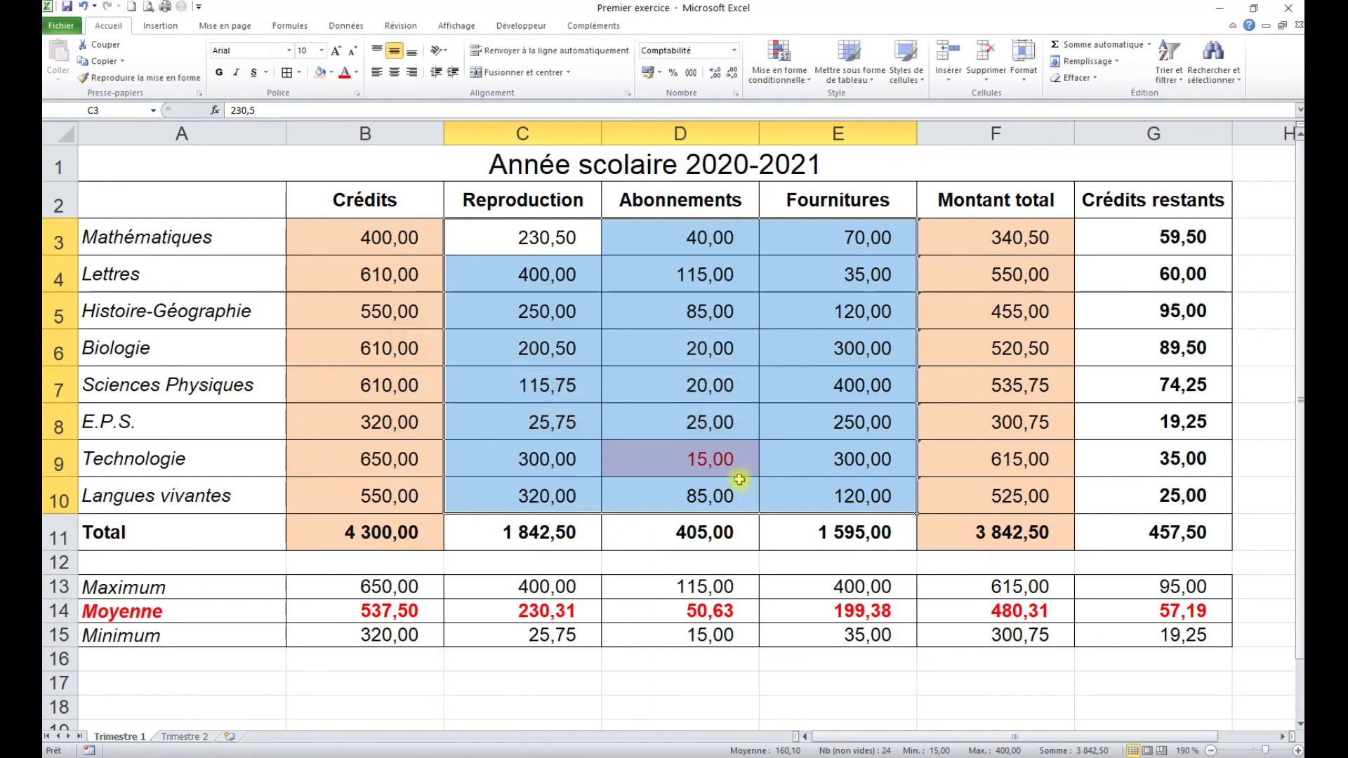
left_click(713, 455)
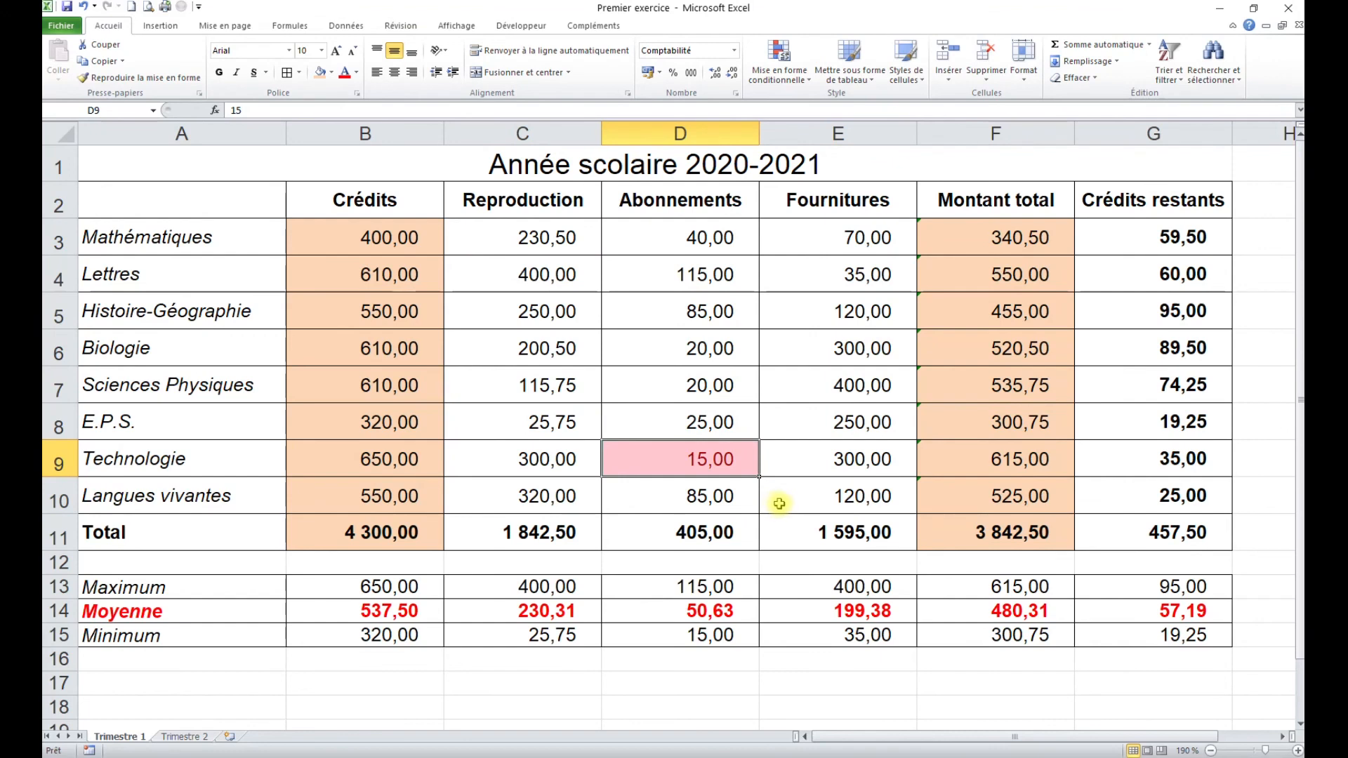
Step: Add a conditional format to the same expense cells giving values above 100 a yellow fill with dark yellow text
left_click_drag(534, 244, 819, 499)
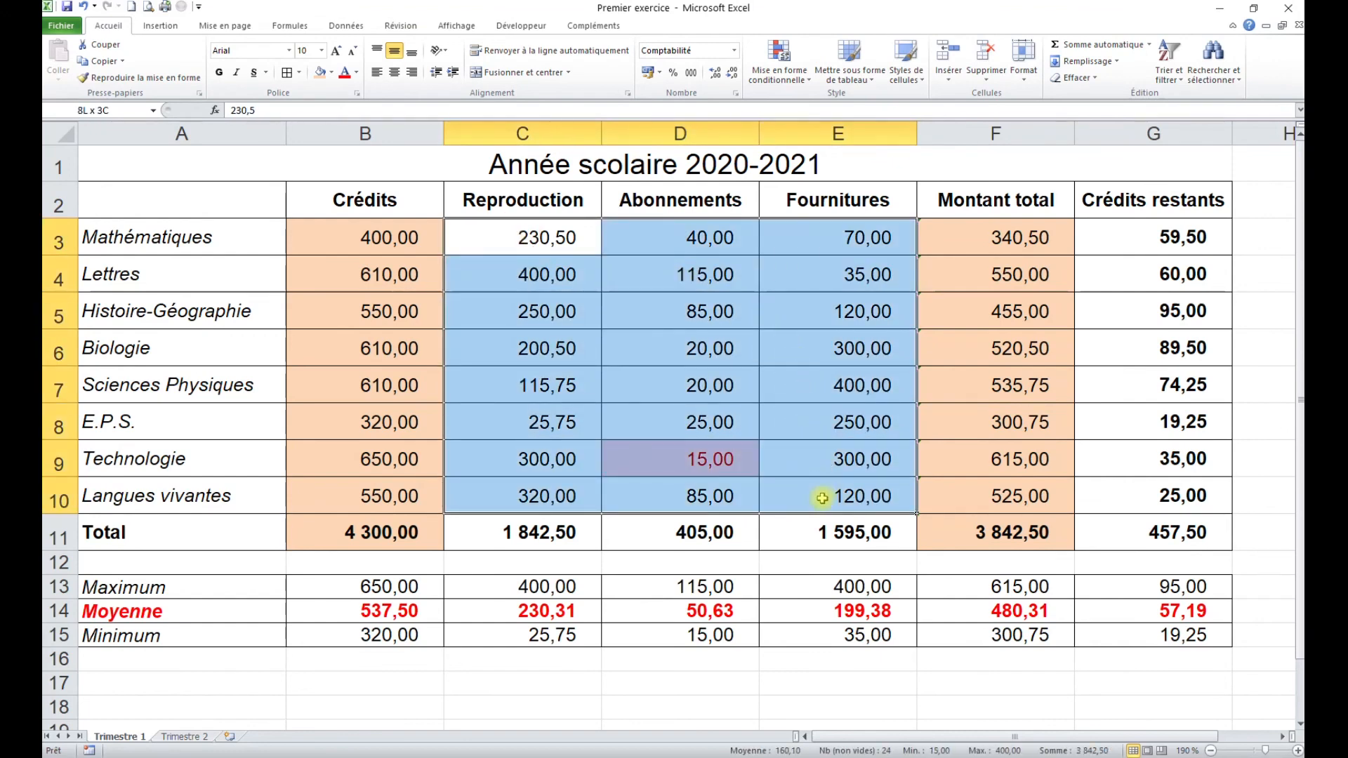
left_click(779, 70)
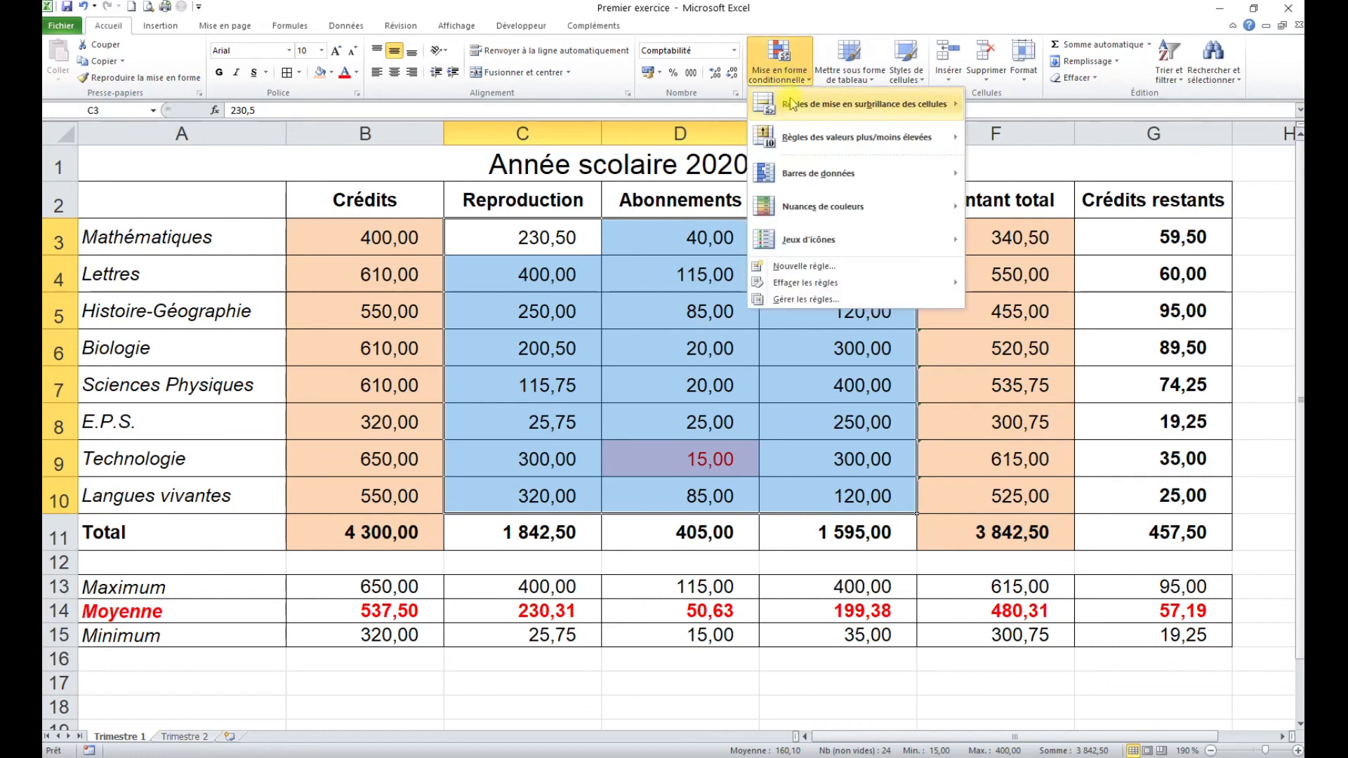
mouse_move(795, 108)
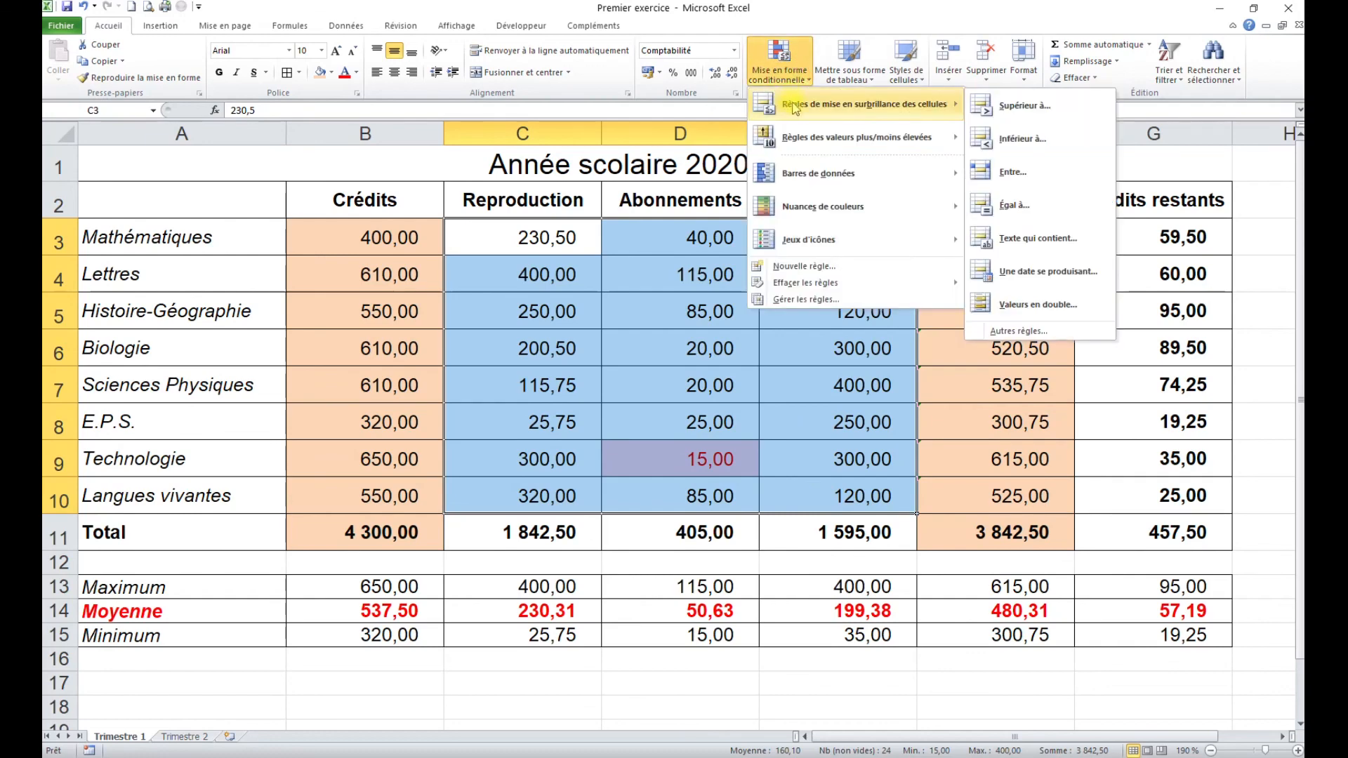
left_click(1051, 113)
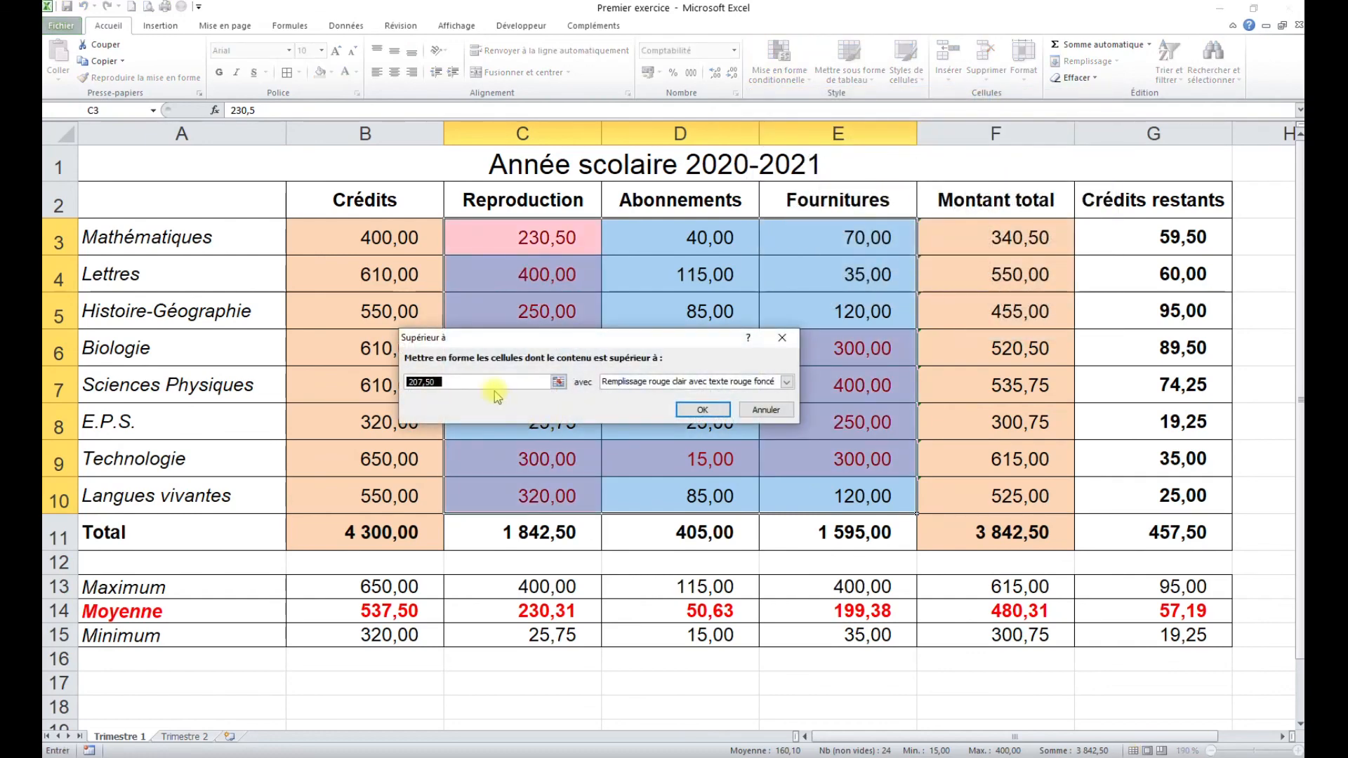
type("100")
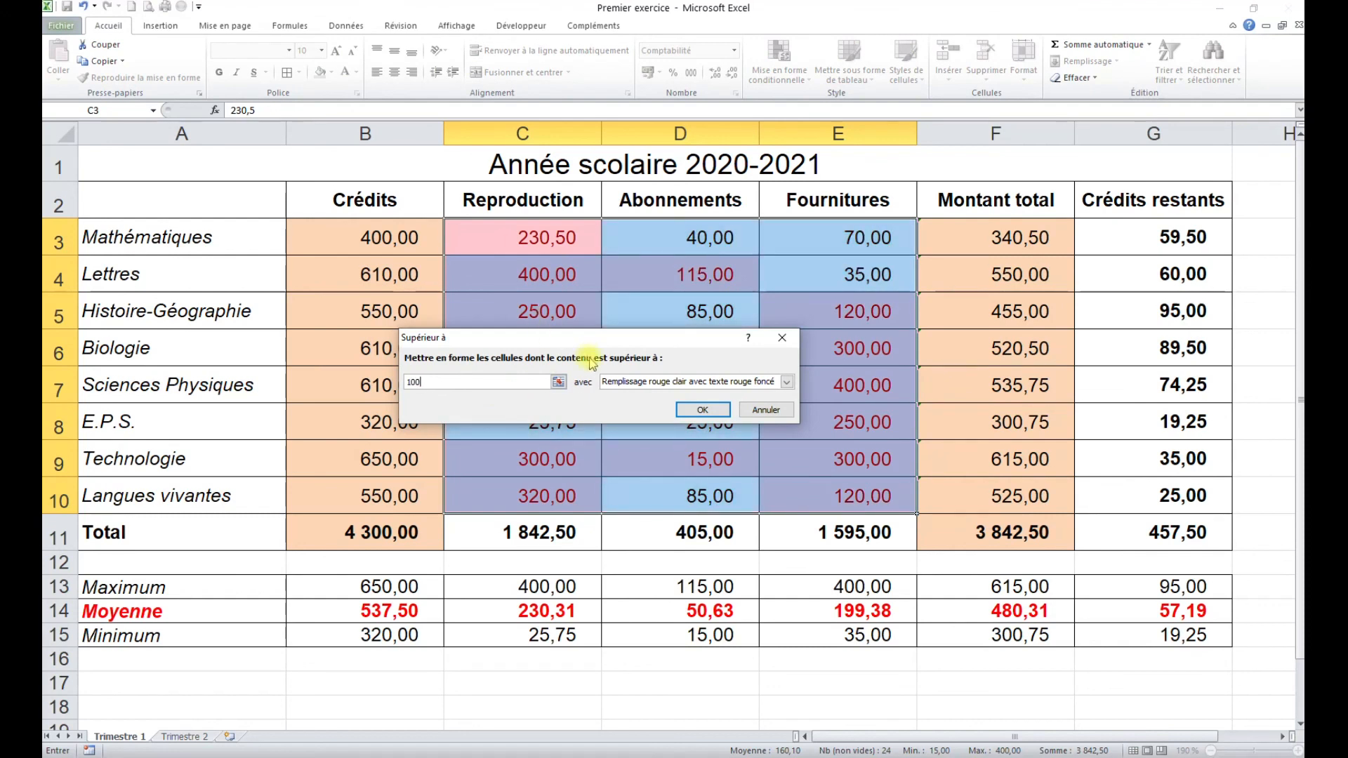
left_click(680, 388)
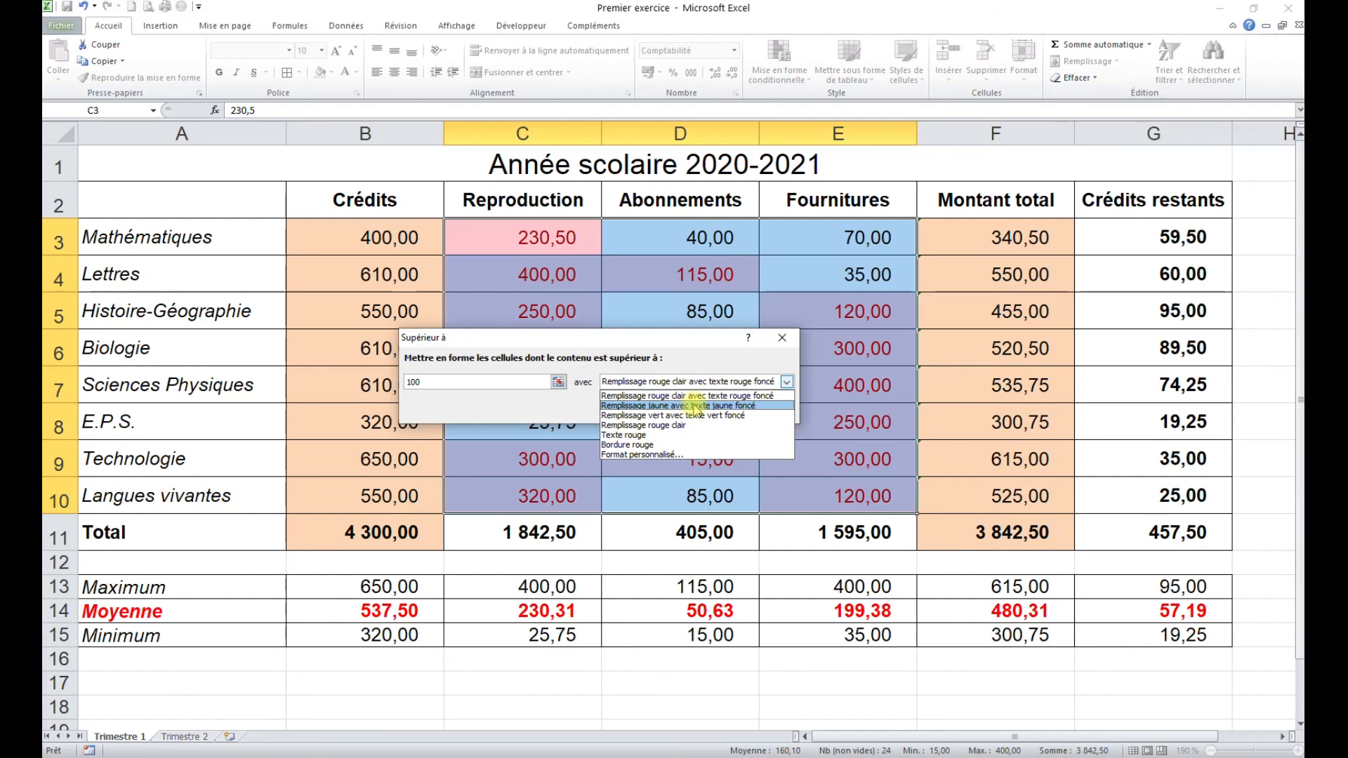
left_click(695, 407)
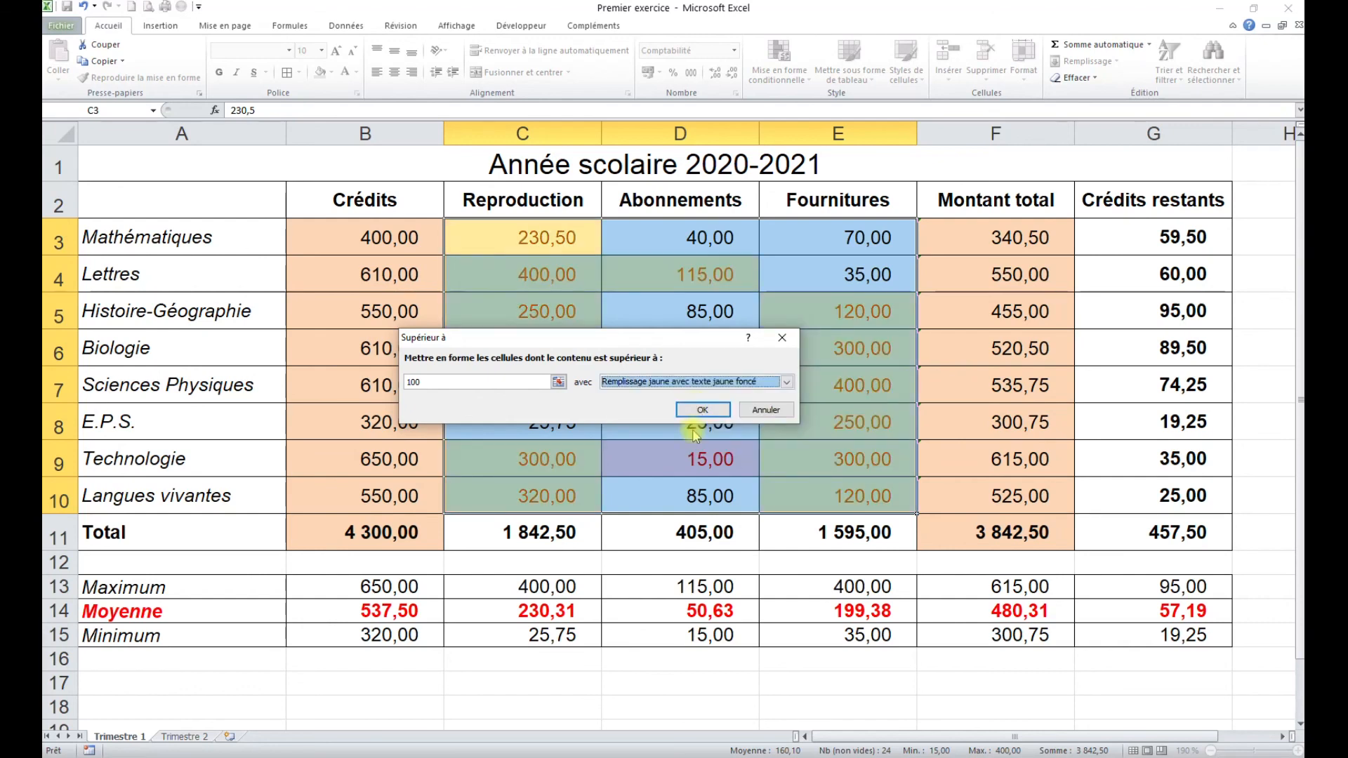
left_click(700, 410)
left_click(855, 496)
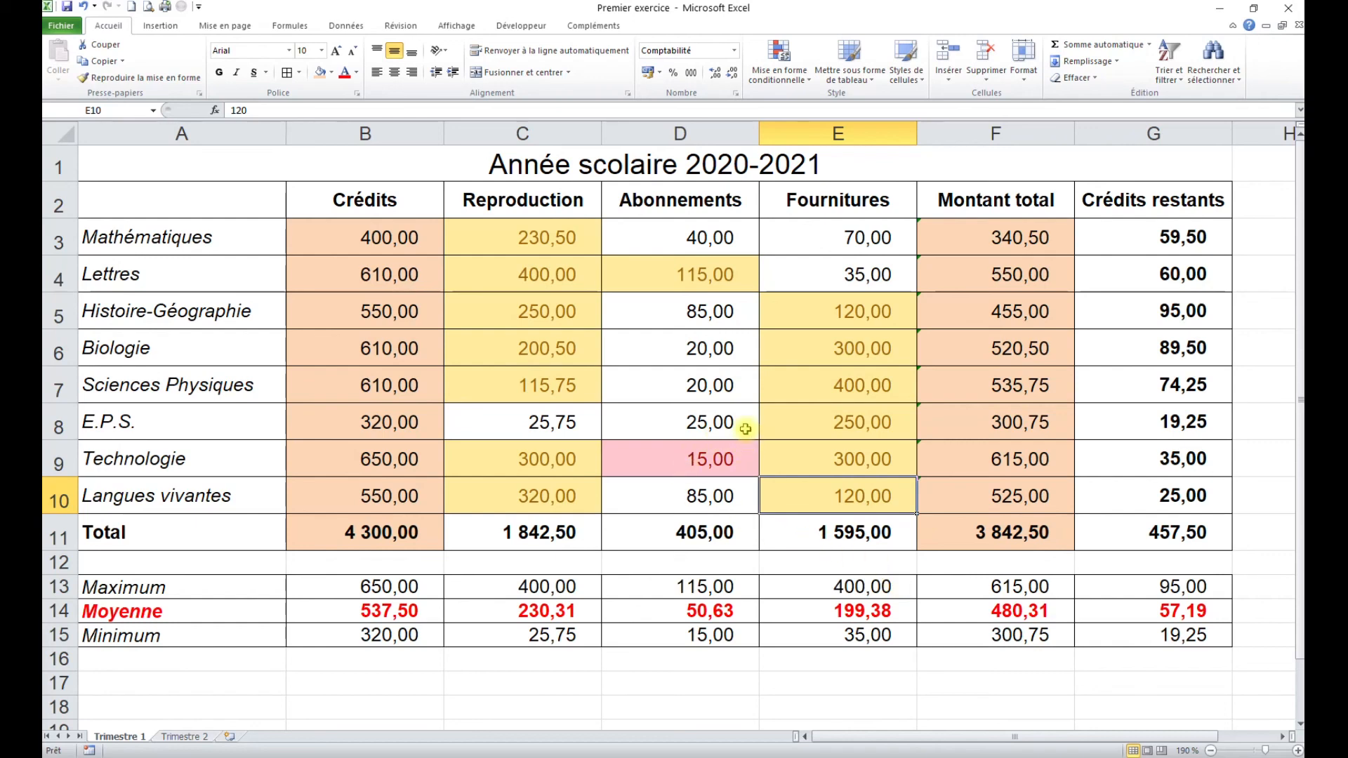
Step: Test the highlighting rules by setting the E.P.S. Abonnements expense to 1 and its Fournitures expense to 99
left_click(701, 420)
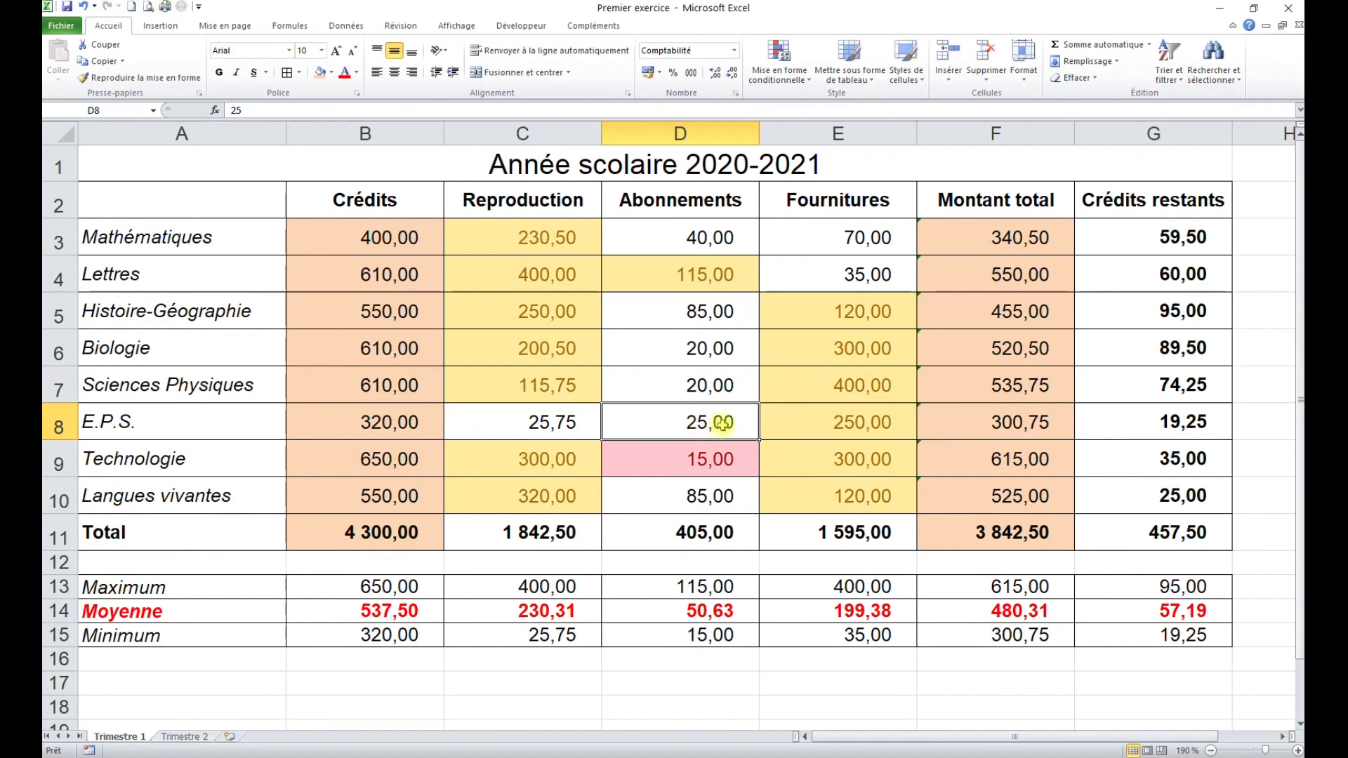
type("1")
key("Return")
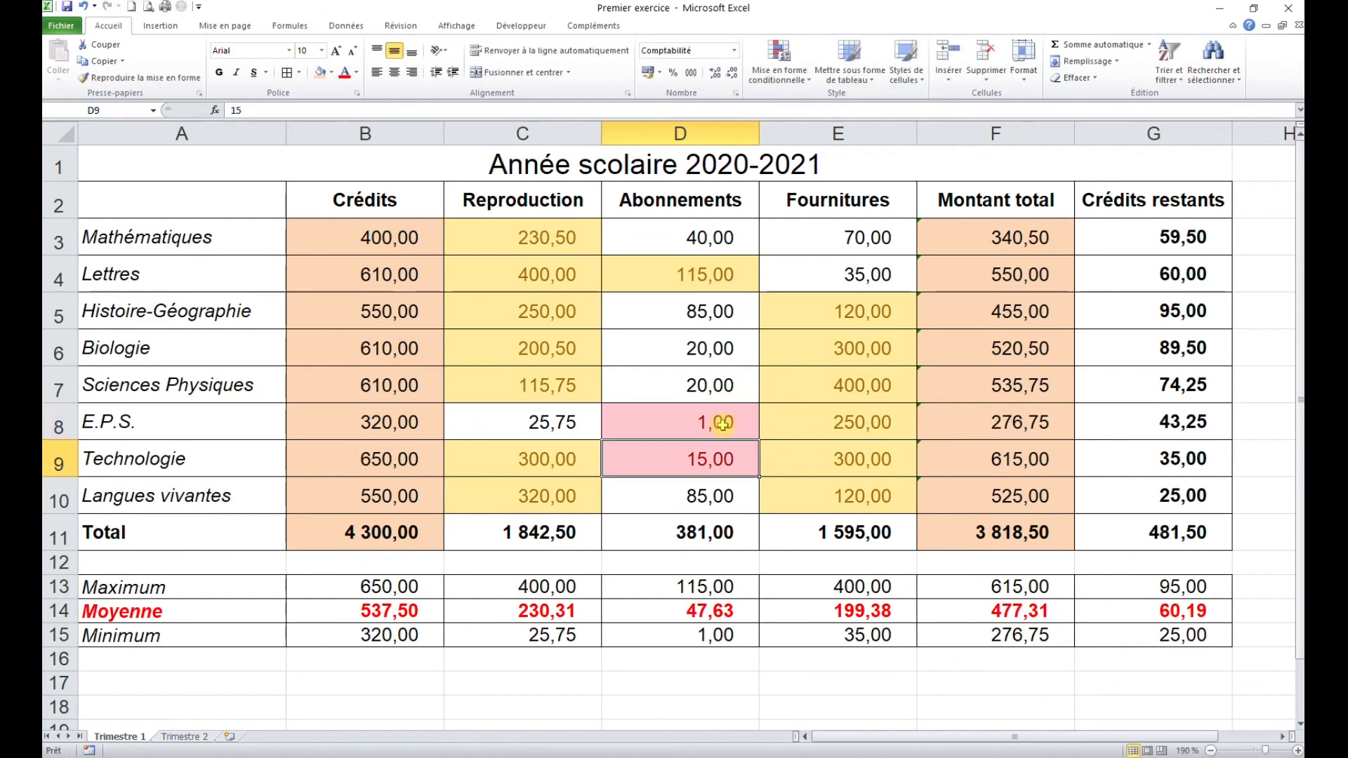
left_click(723, 424)
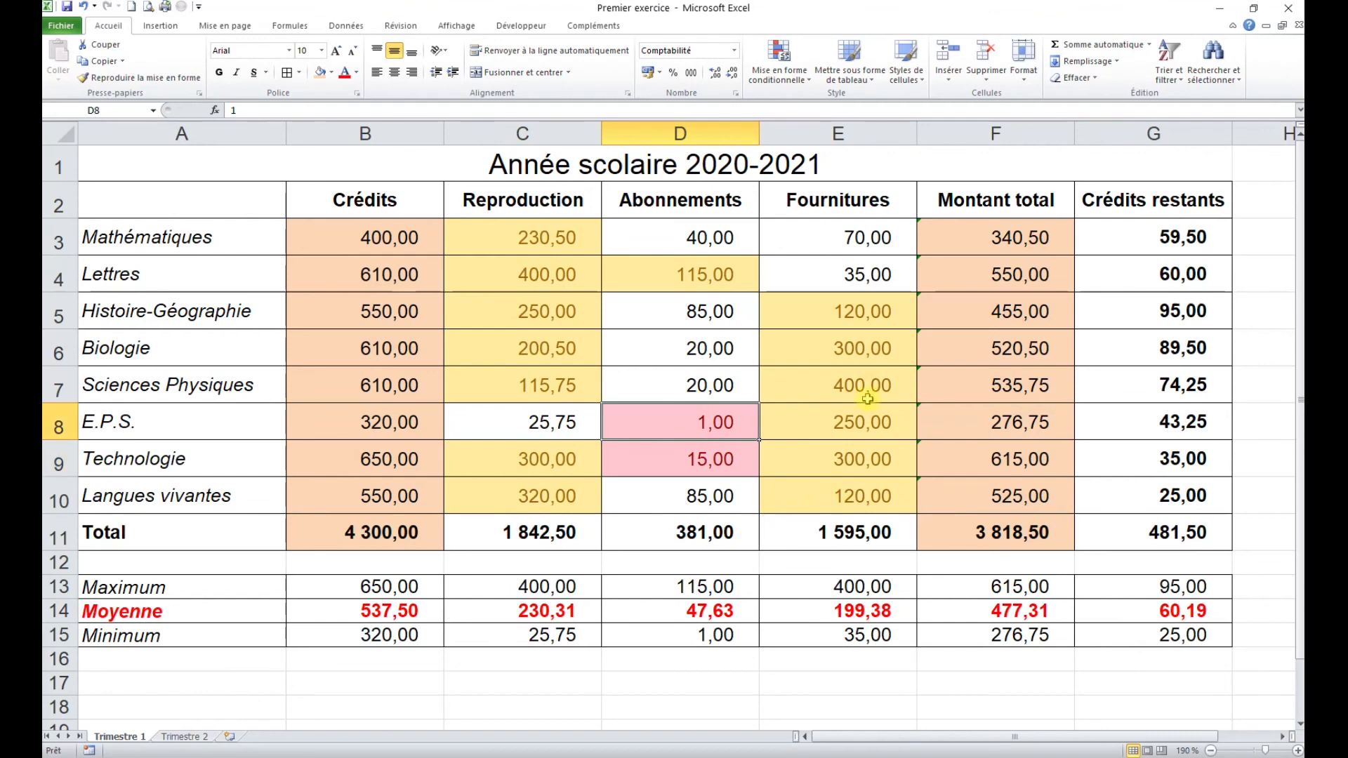
left_click(857, 426)
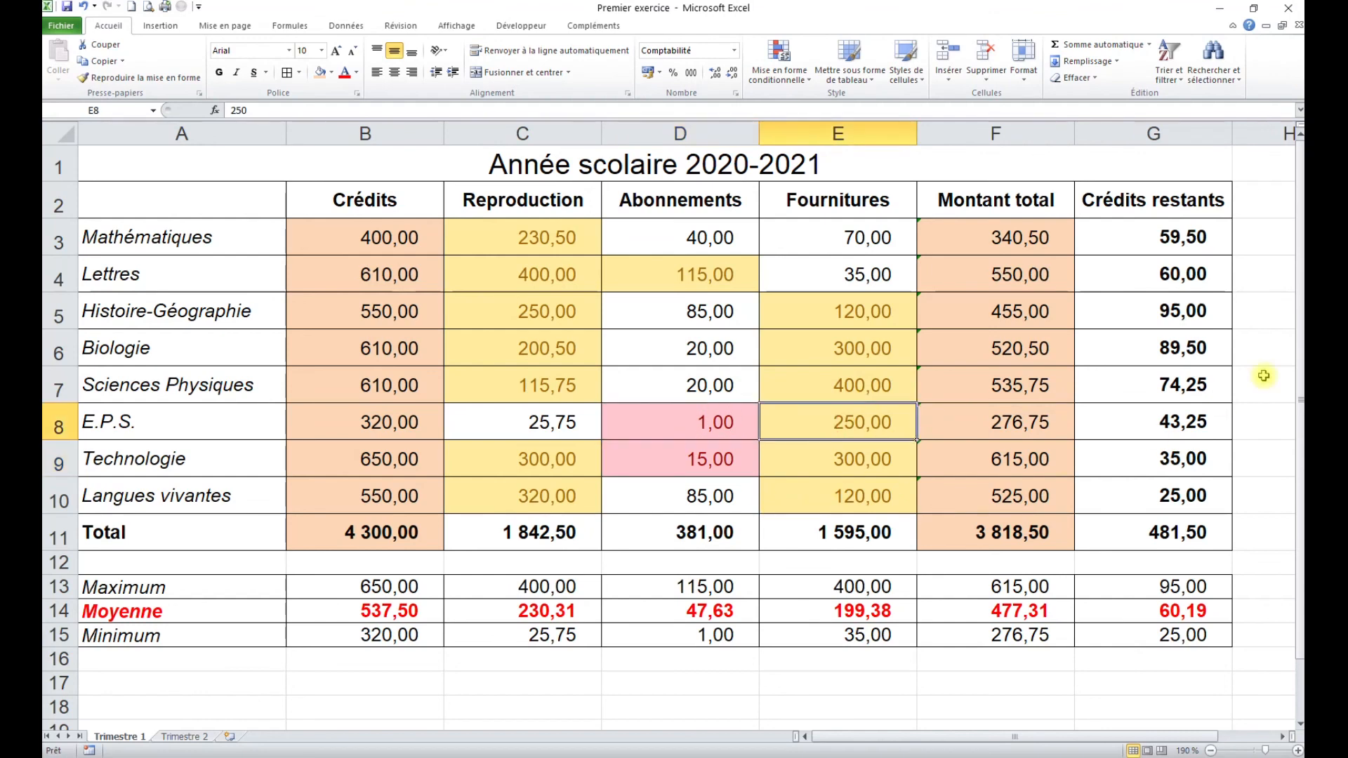
type("99")
key("Return")
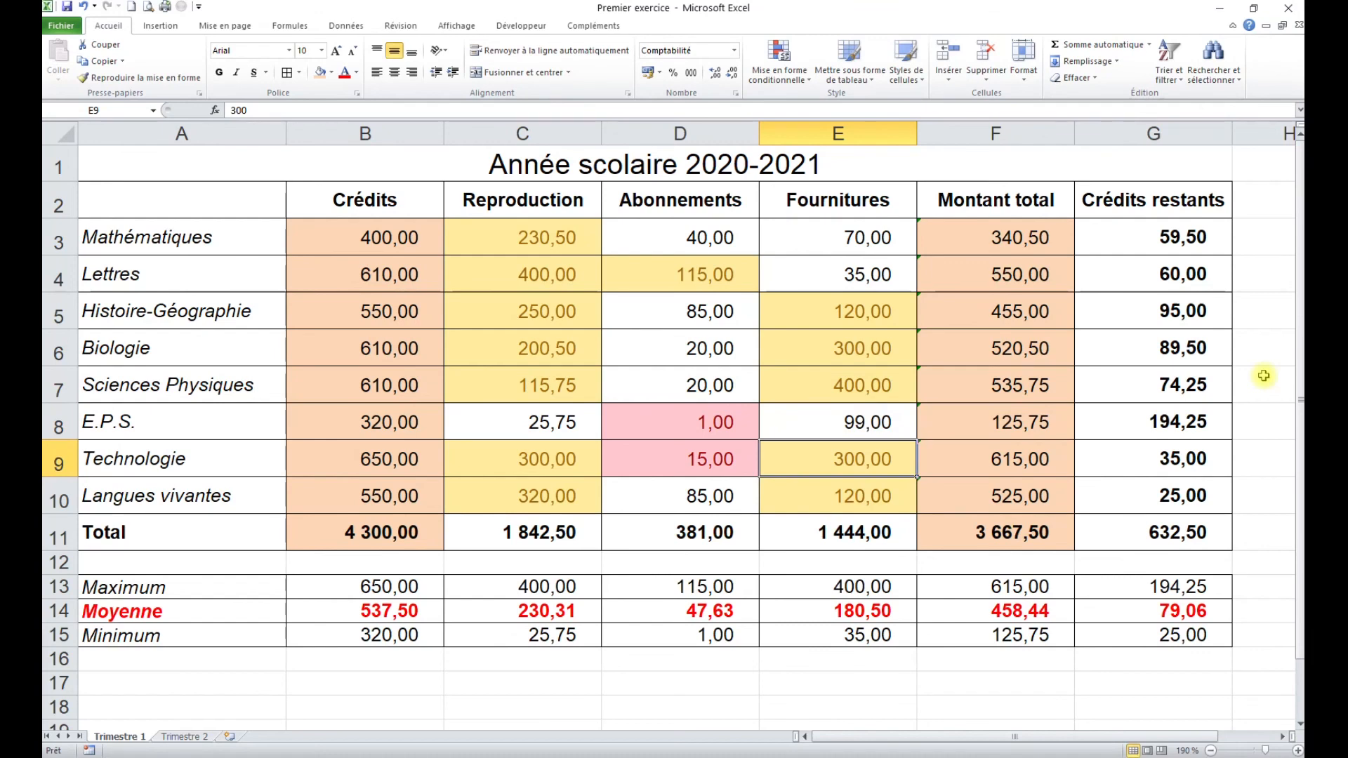
left_click_drag(697, 428, 693, 458)
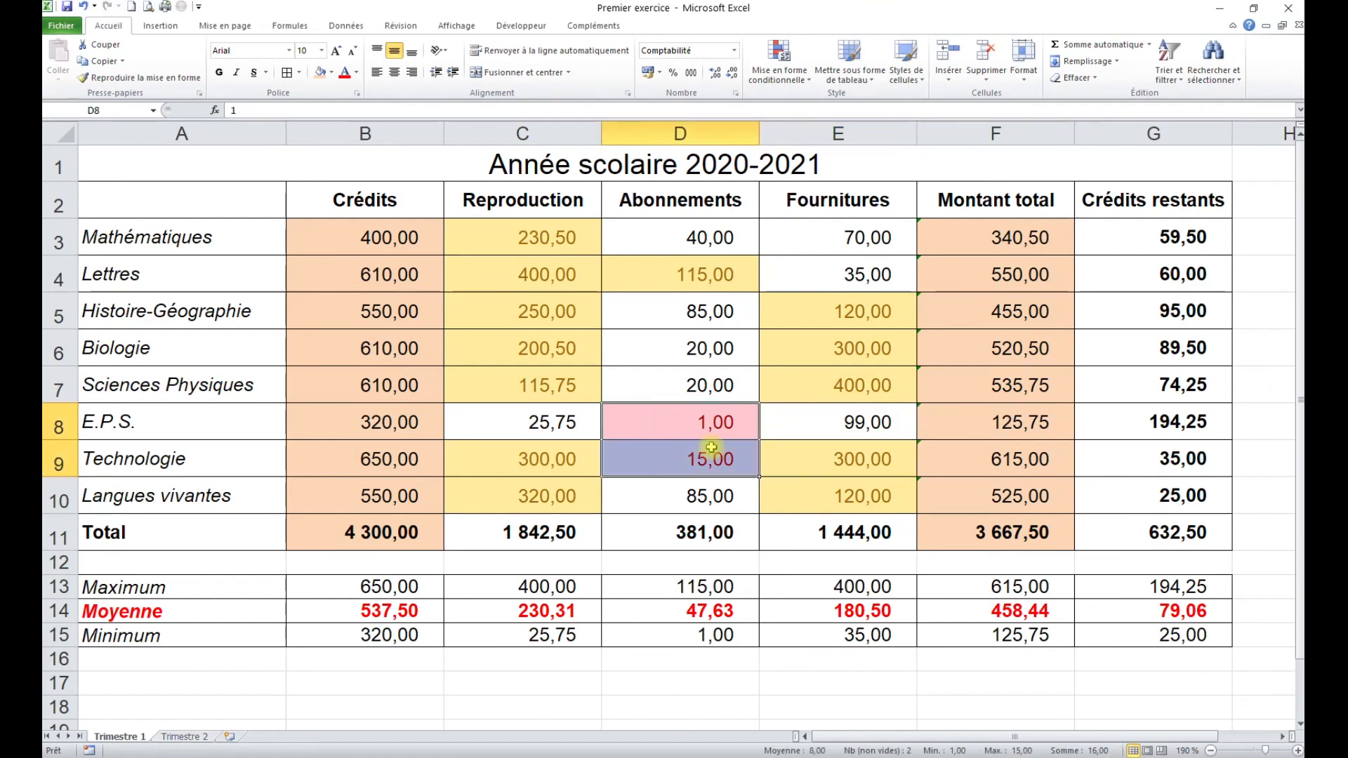
left_click(835, 422)
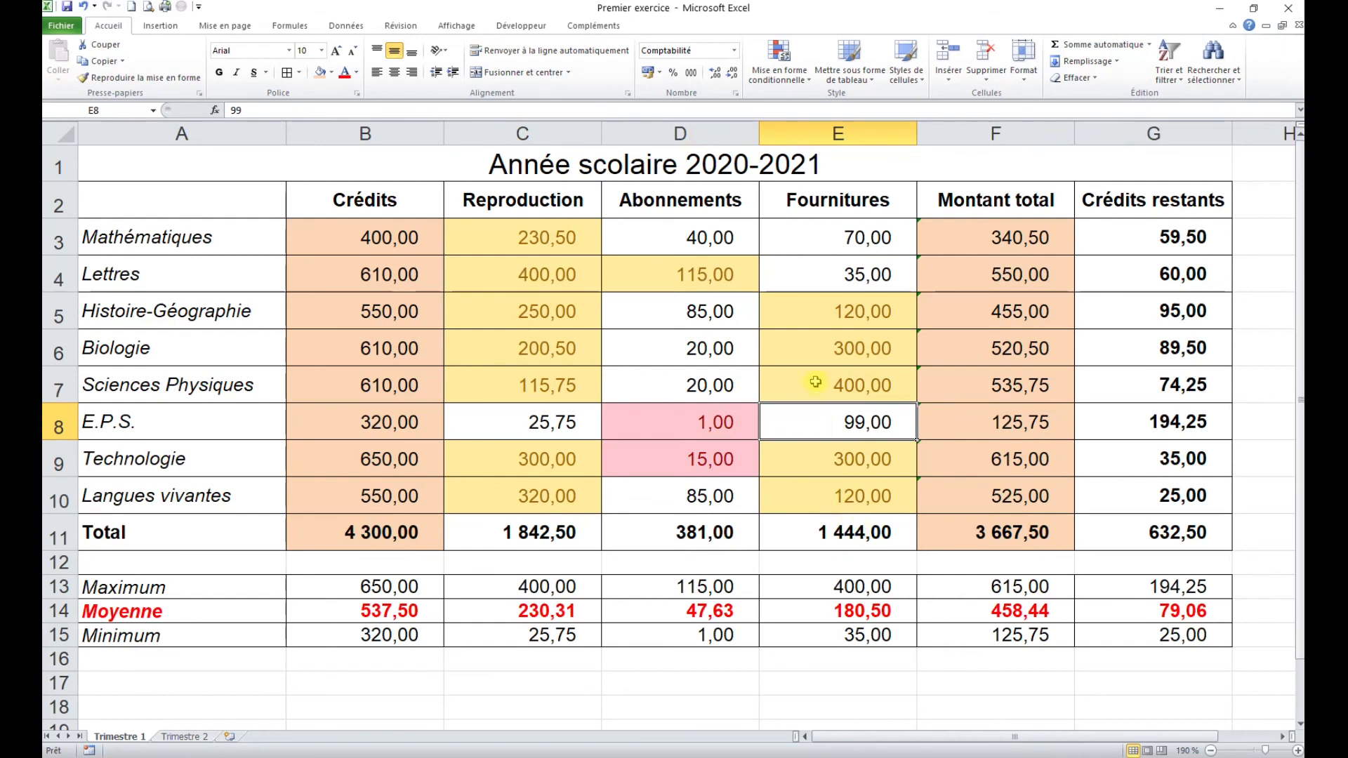
Step: Give the Reproduction, Abonnements and Fournitures expense cells of all subjects a medium blue background fill
left_click_drag(523, 239, 847, 490)
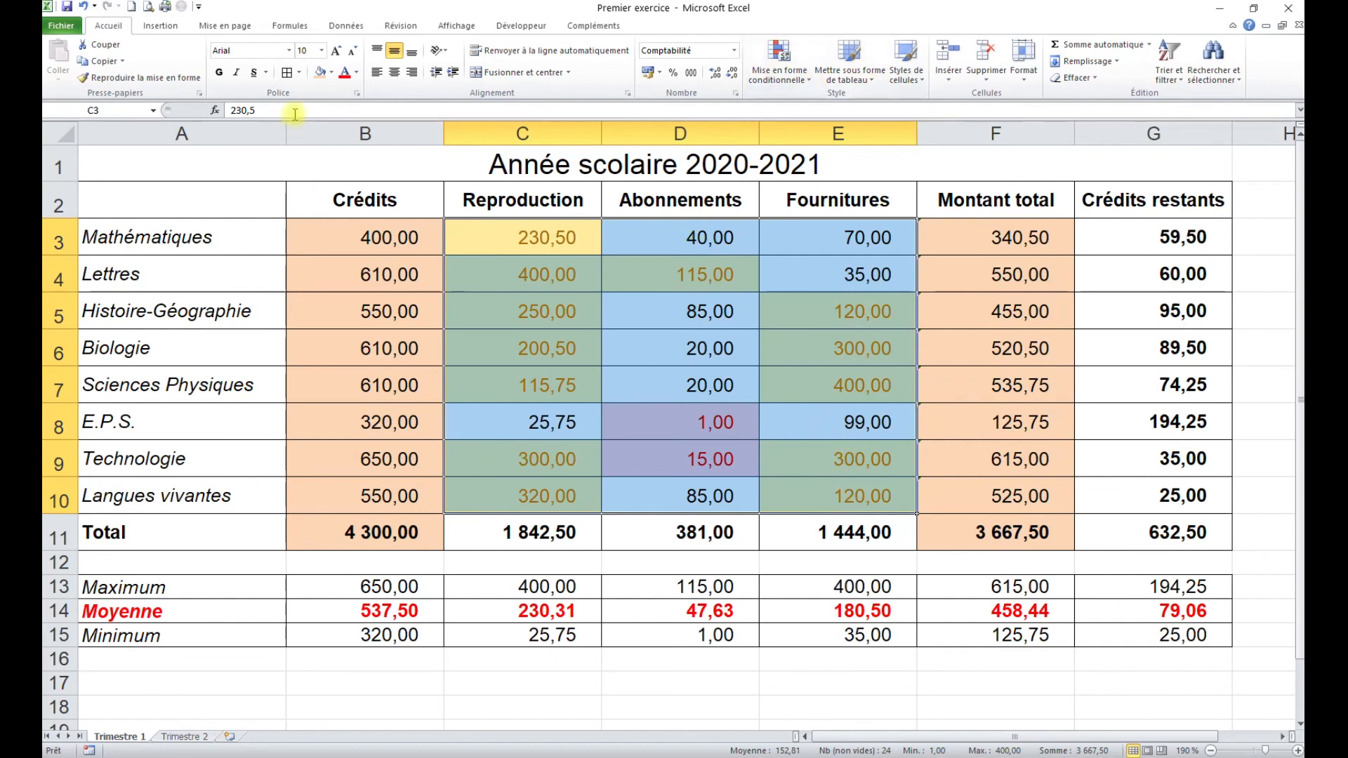
left_click(331, 73)
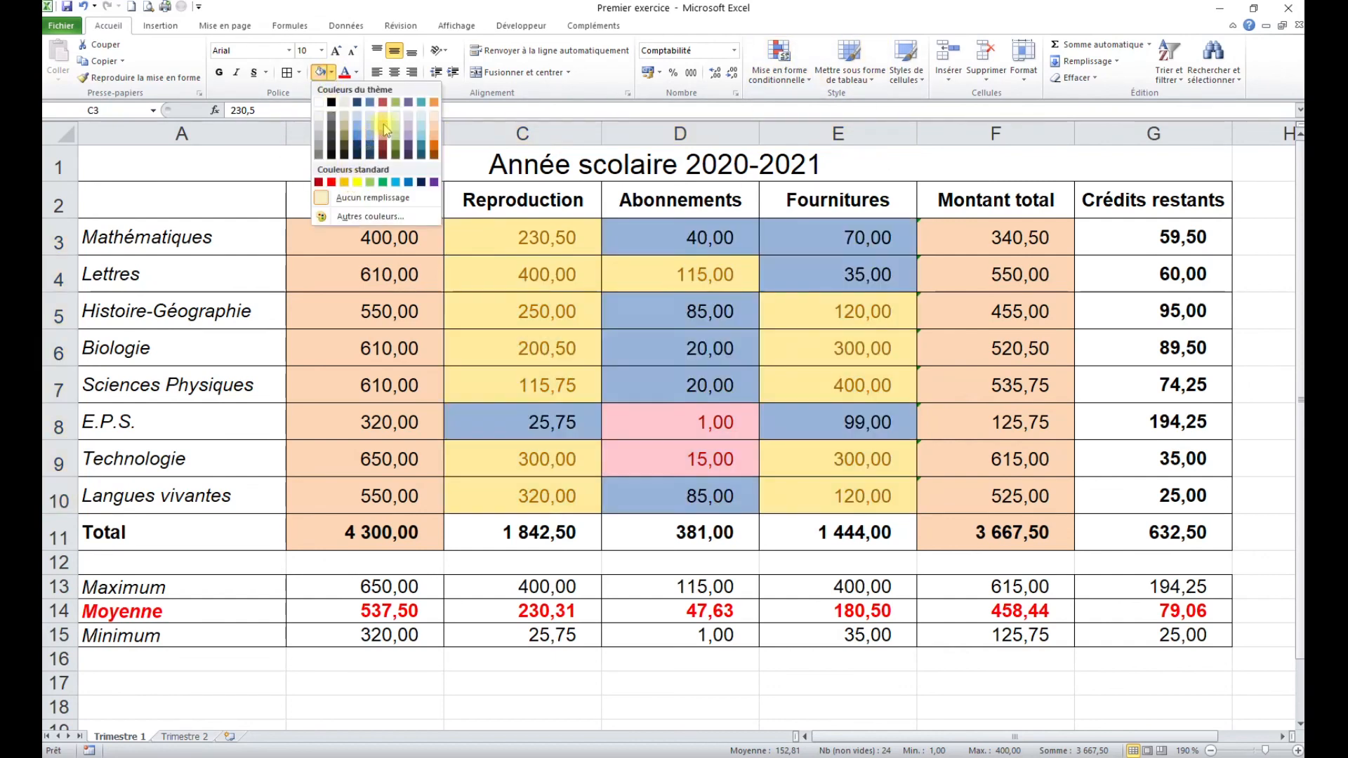
left_click(694, 309)
Step: Test how the highlighting rule overrides the blue fill by setting the E.P.S. Fournitures expense to 250
left_click(874, 421)
type("250")
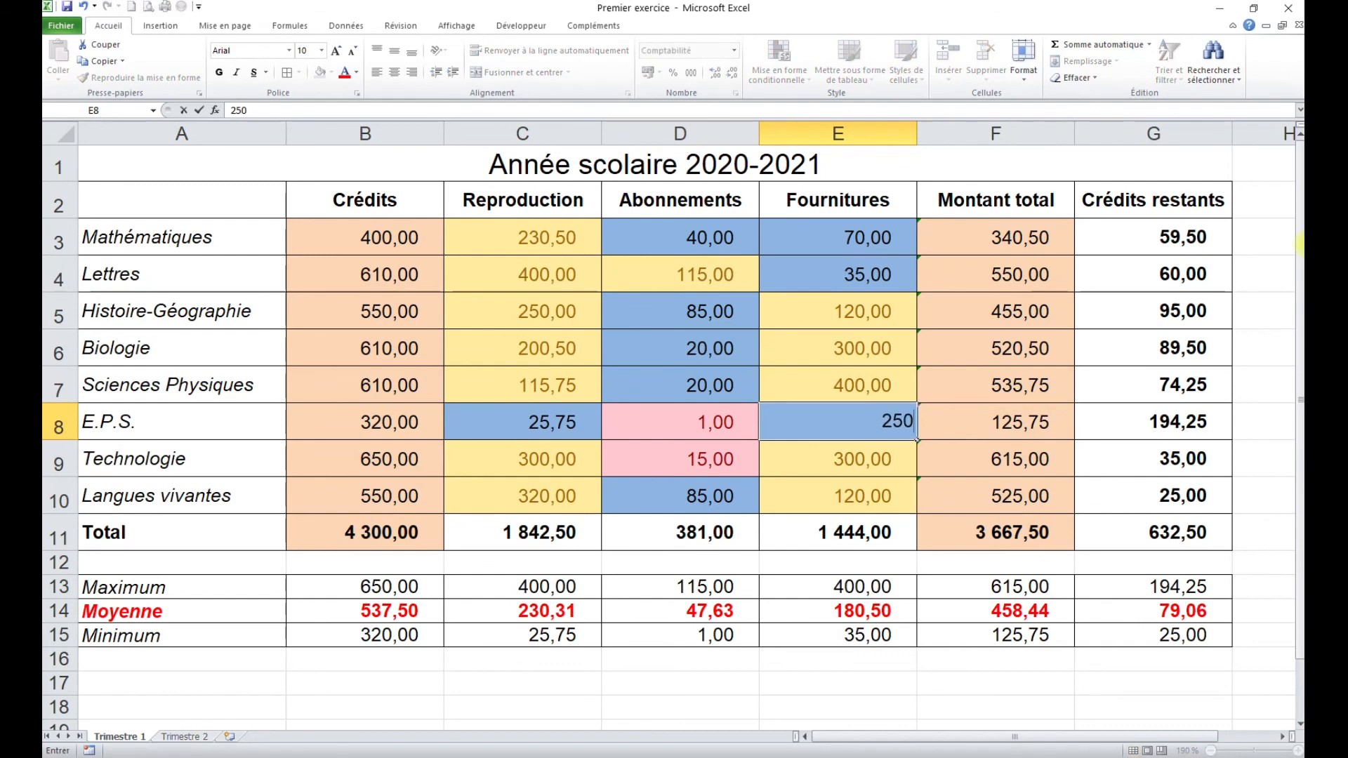
key("Return")
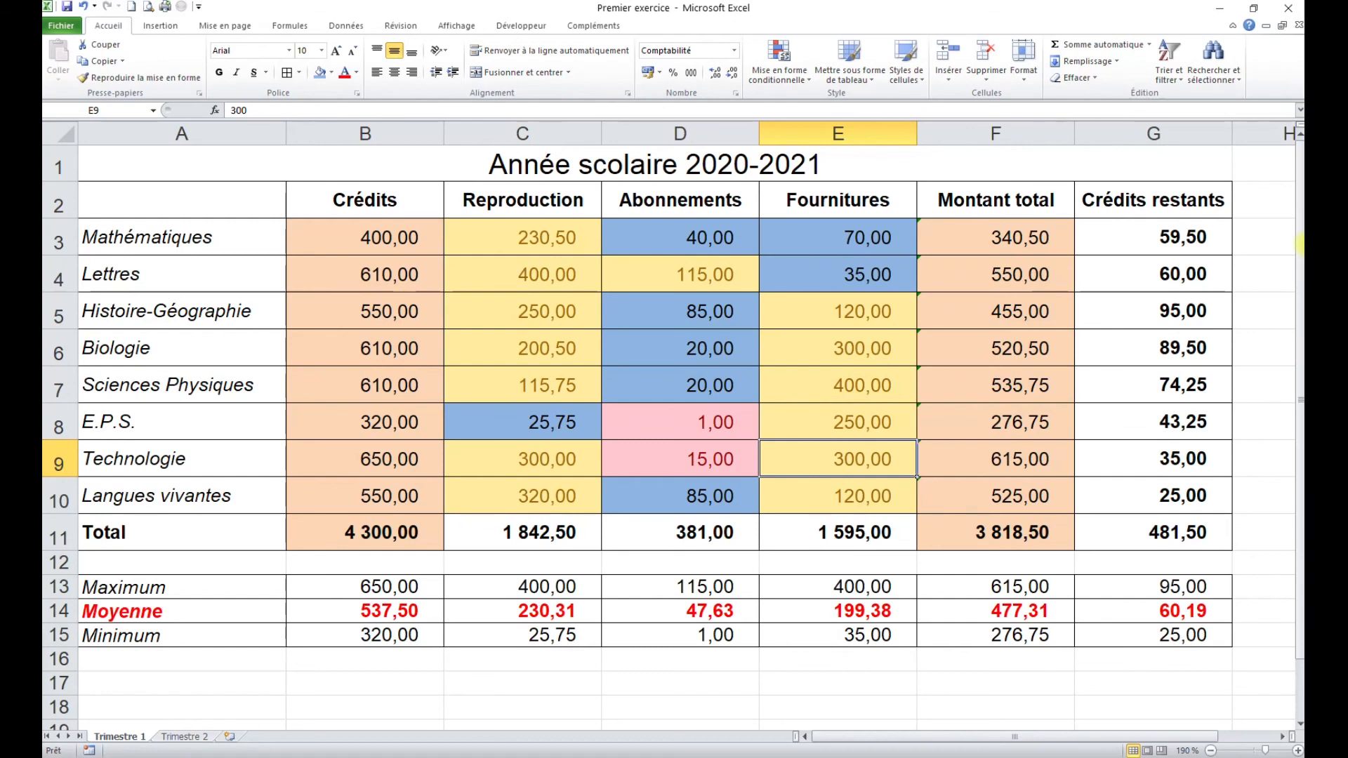
Step: Highlight the single highest value among the subjects' Crédits with light red fill and dark red text using a top-values rule
left_click_drag(366, 237, 355, 499)
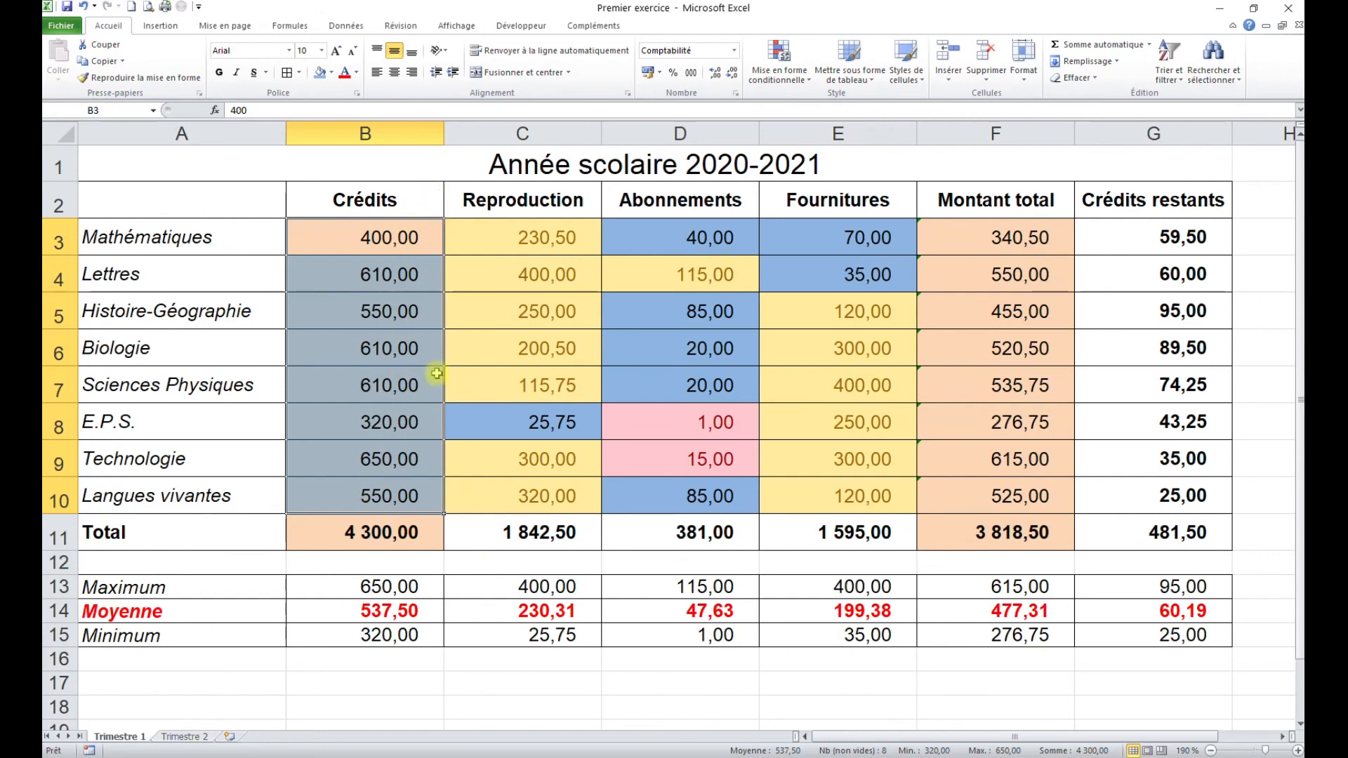
left_click(778, 72)
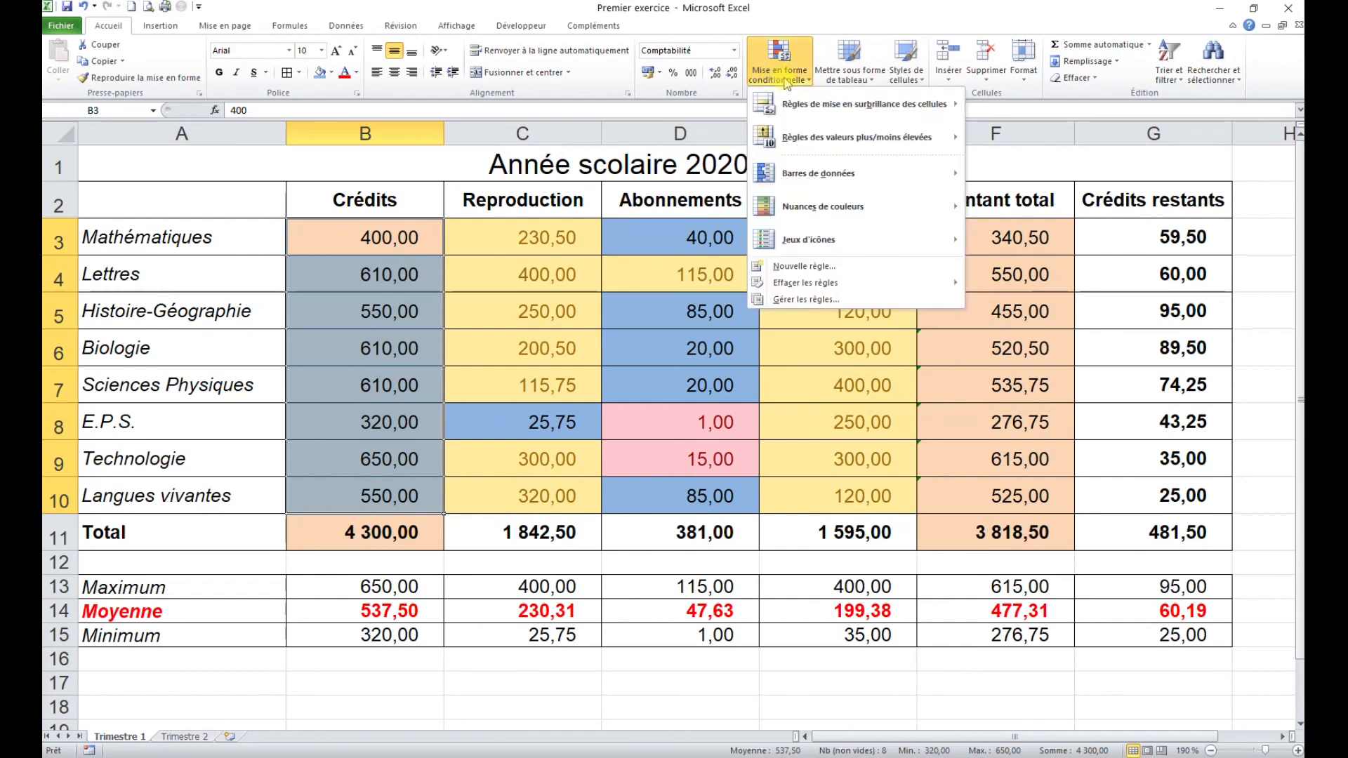
mouse_move(812, 144)
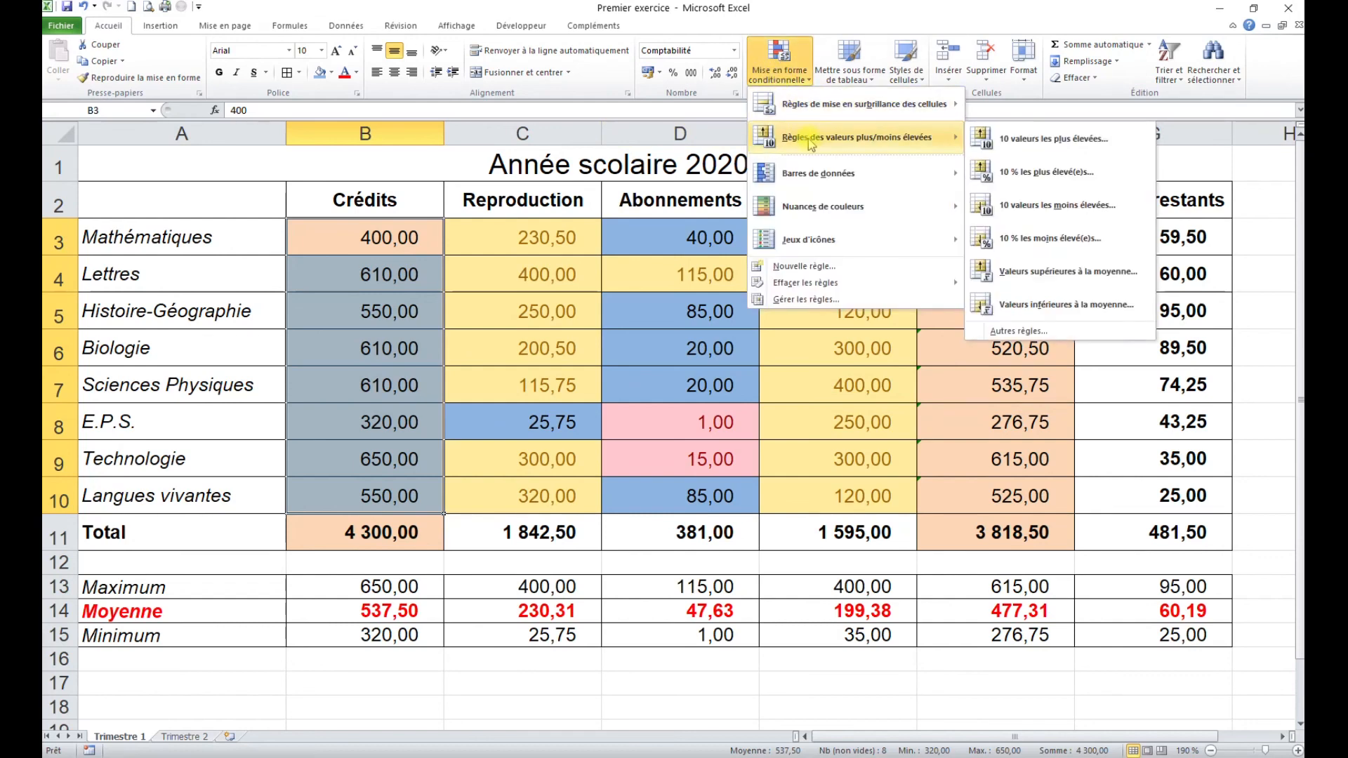
left_click(1083, 141)
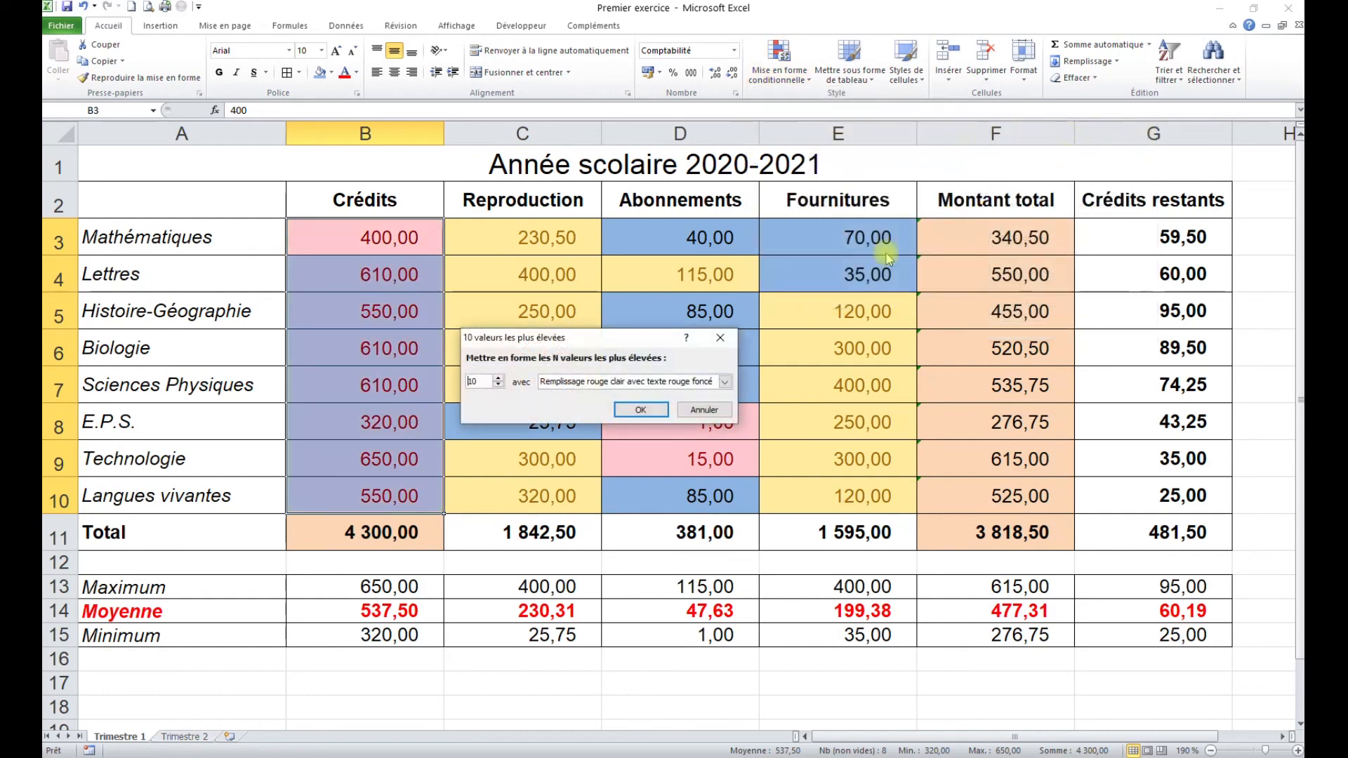
left_click(498, 385)
left_click(497, 385)
left_click(498, 384)
left_click(498, 384)
left_click(498, 384)
left_click(499, 385)
left_click(499, 385)
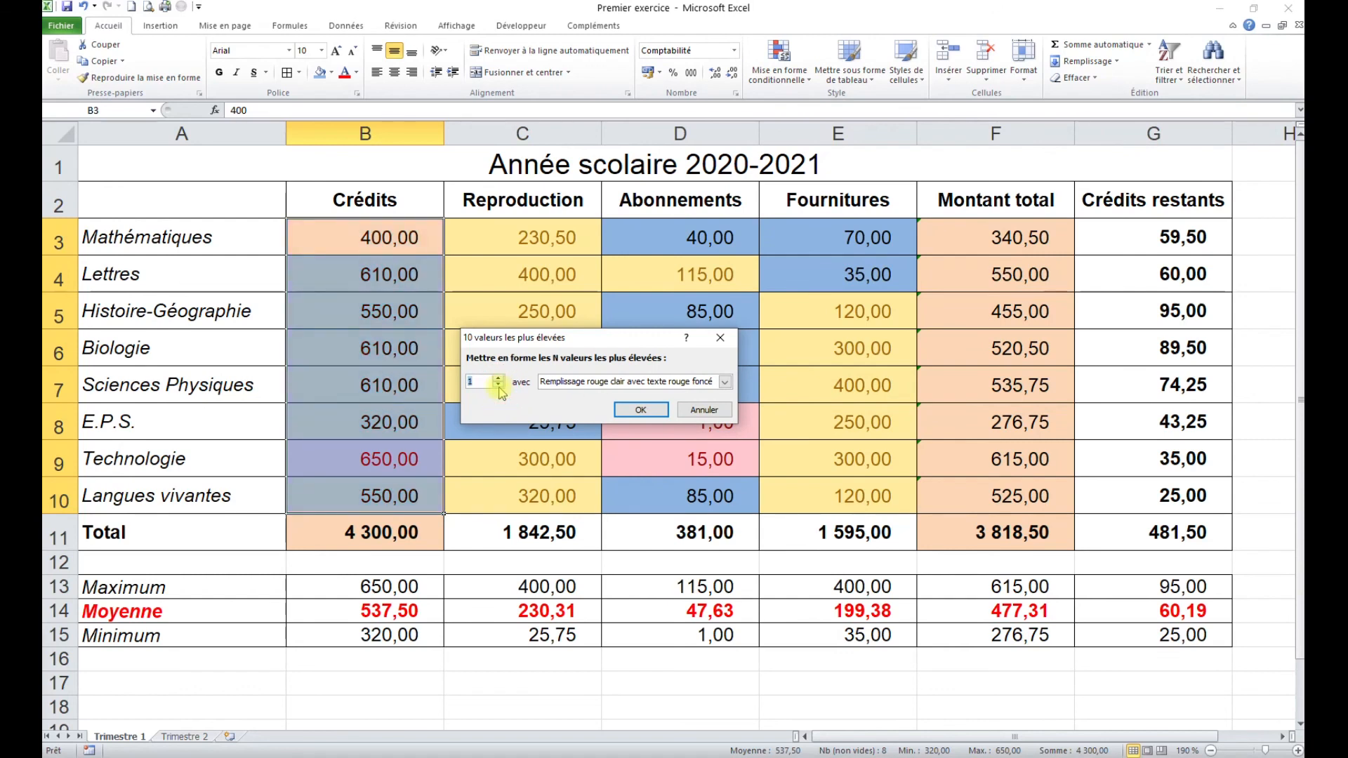
left_click(641, 410)
left_click(440, 497)
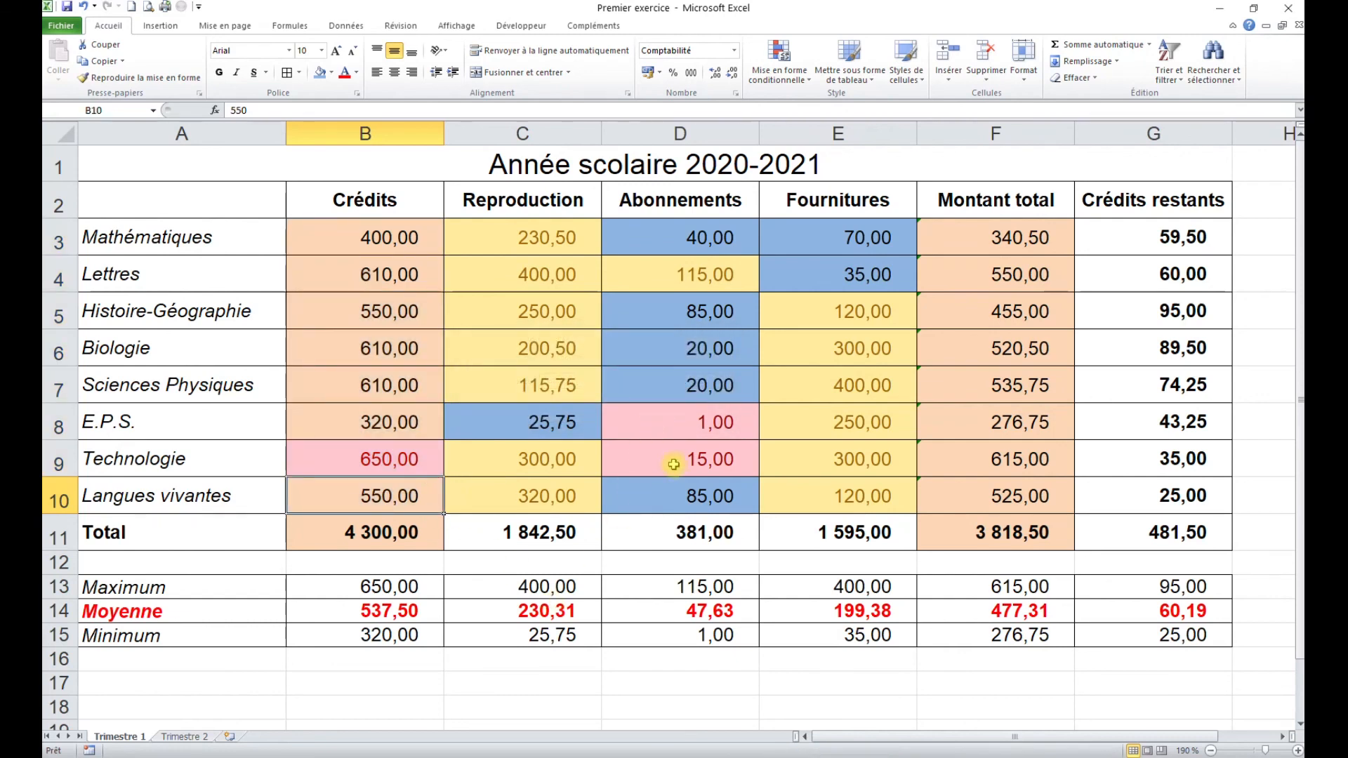
Step: Highlight the single lowest value among the subjects' Crédits with green fill and dark green text using a bottom-values rule
left_click_drag(366, 238, 370, 493)
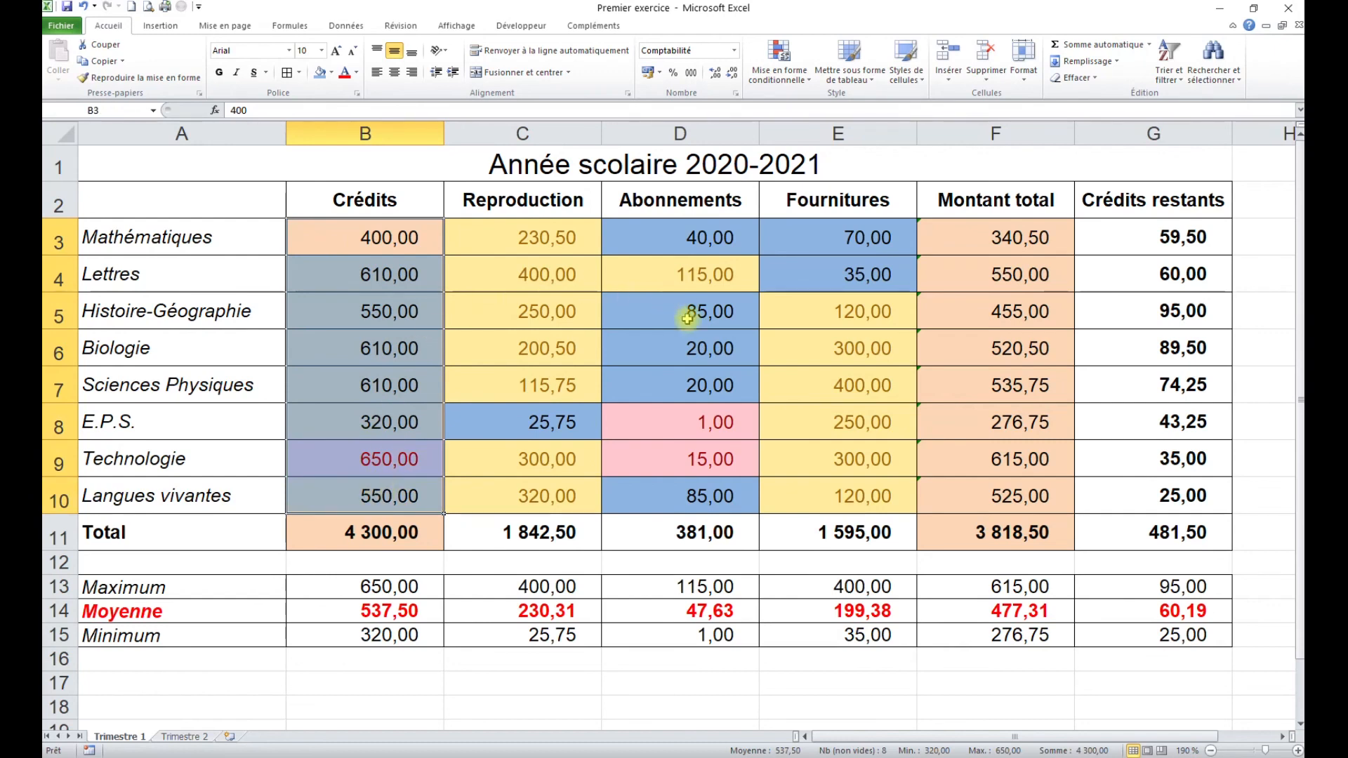
left_click(786, 82)
mouse_move(818, 140)
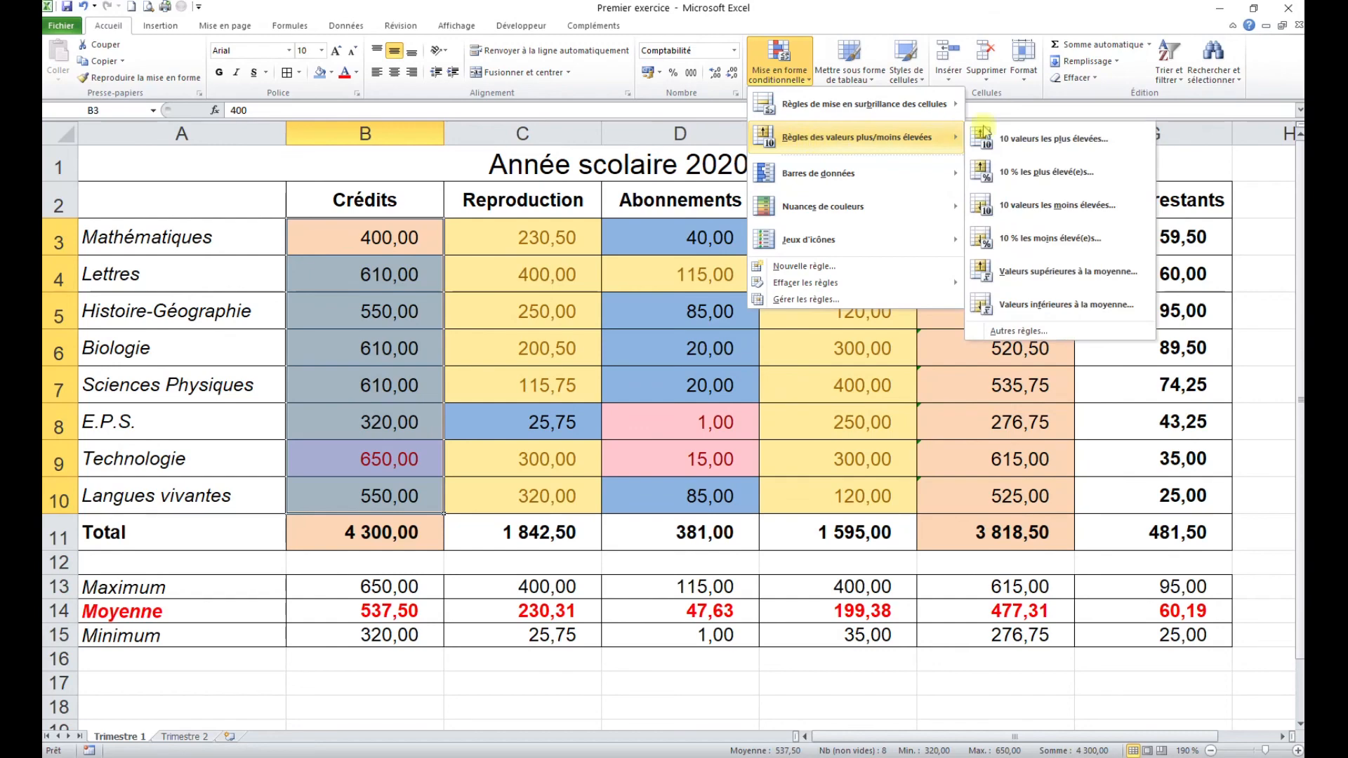
left_click(1052, 205)
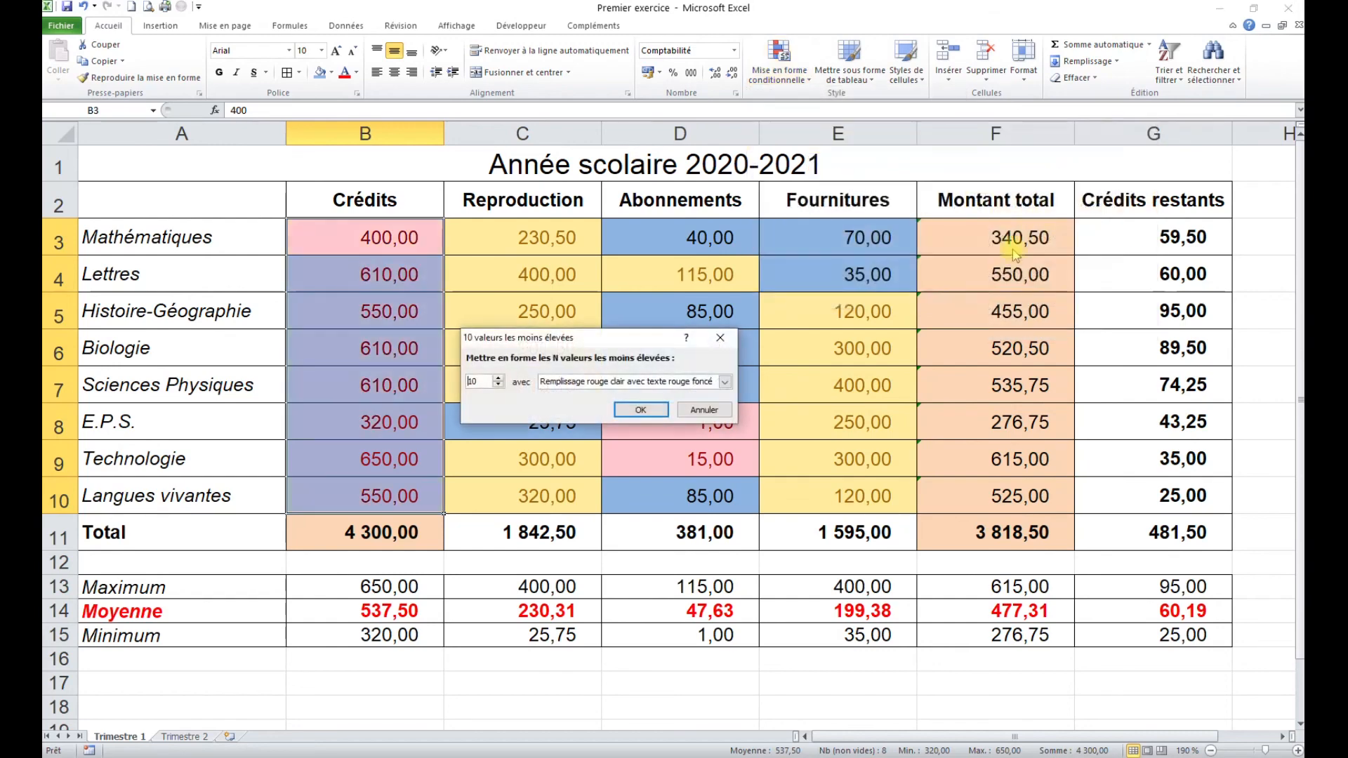
left_click(498, 385)
left_click(498, 385)
left_click(498, 385)
left_click(497, 386)
left_click(498, 386)
left_click(649, 381)
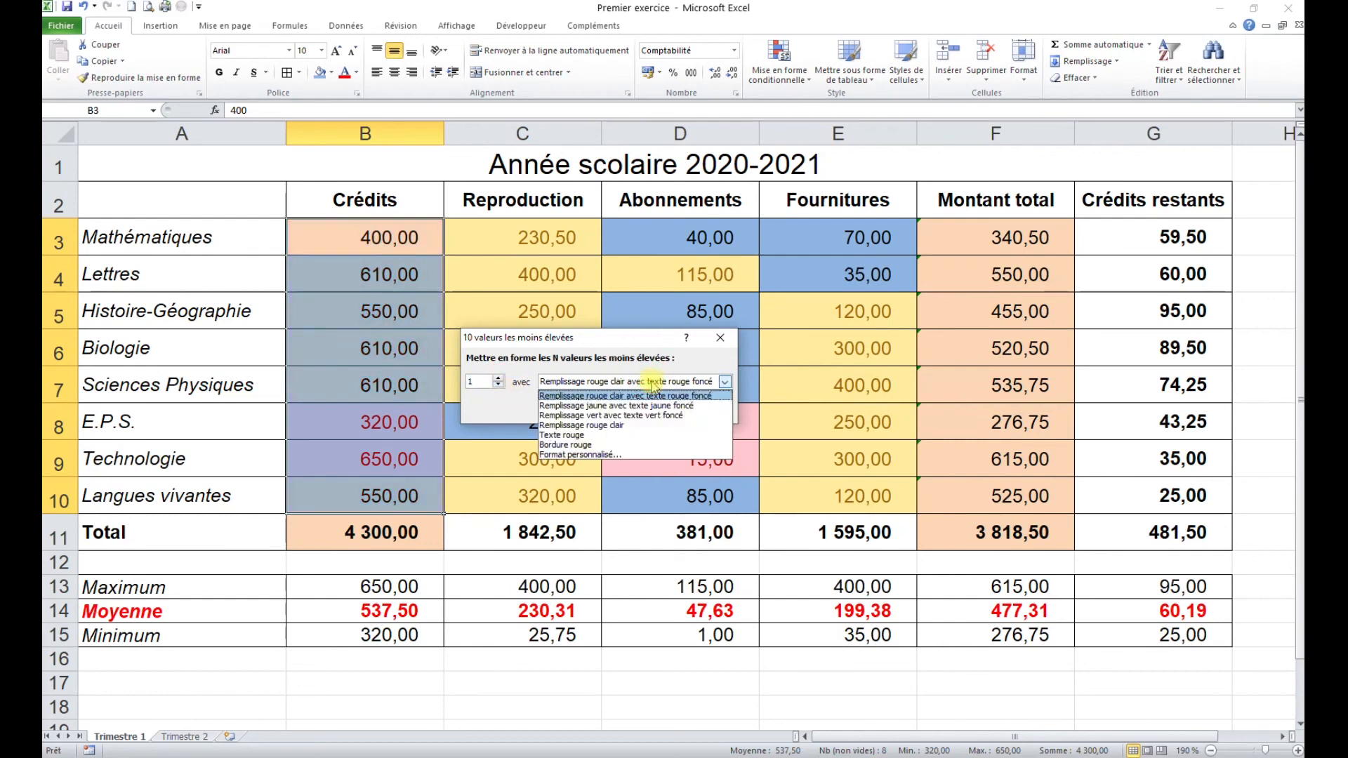
left_click(661, 415)
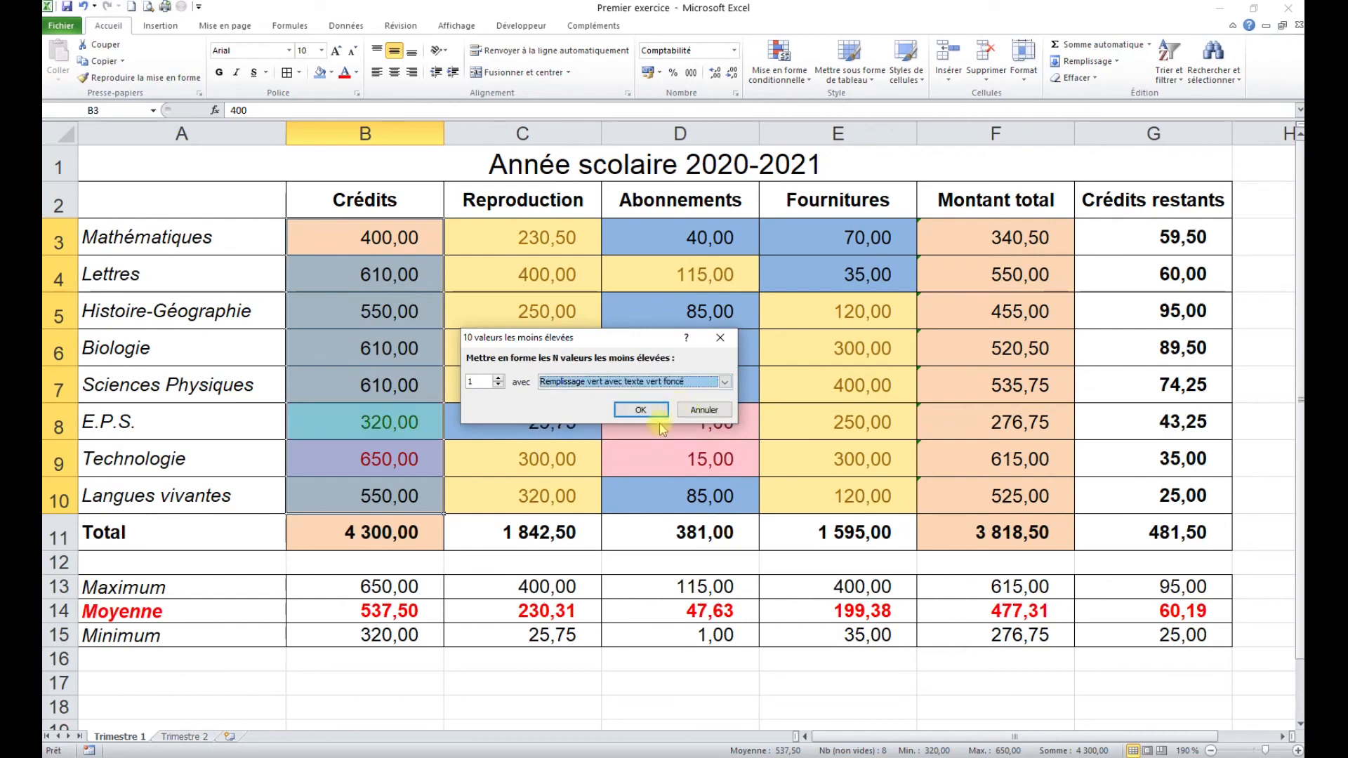
left_click(651, 415)
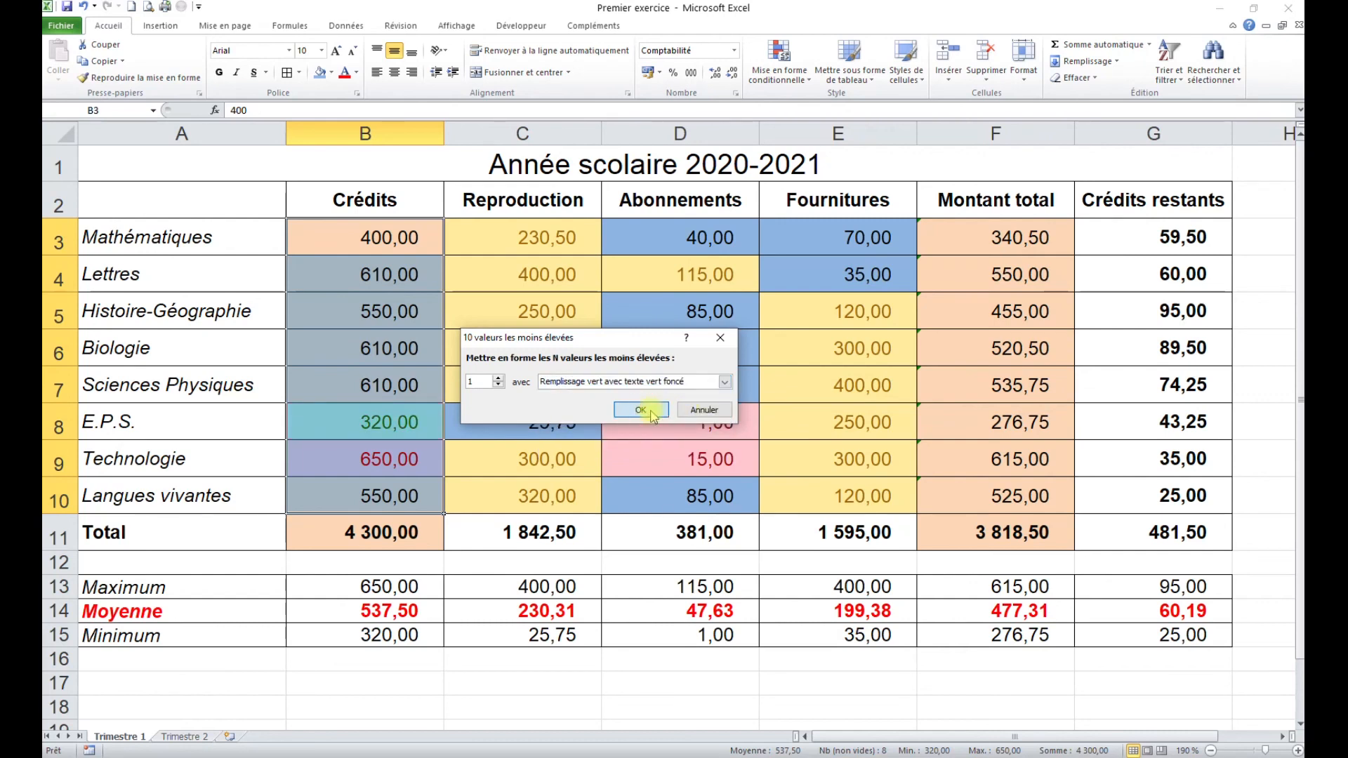
left_click(562, 504)
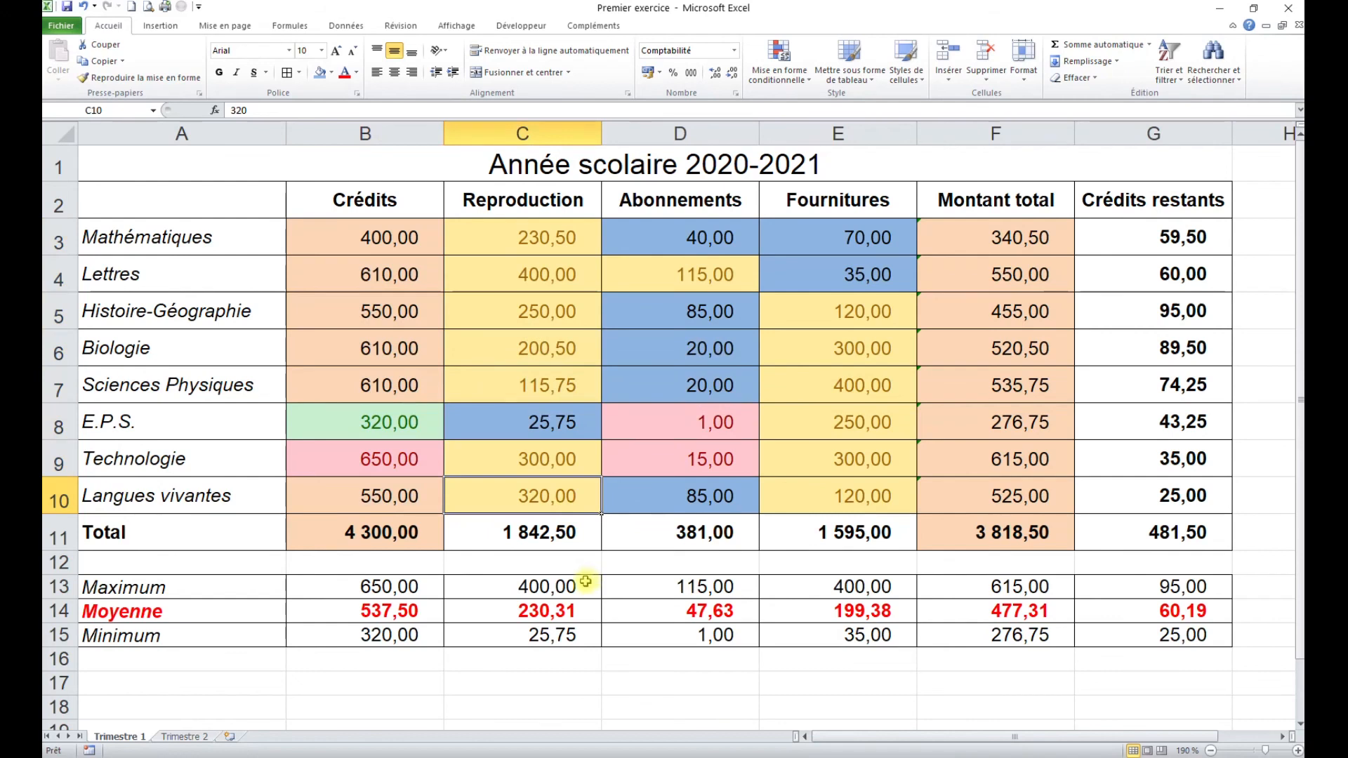
Step: Compare the highlighted Crédits cells with the Maximum and Minimum formulas of the Crédits column
left_click(397, 589)
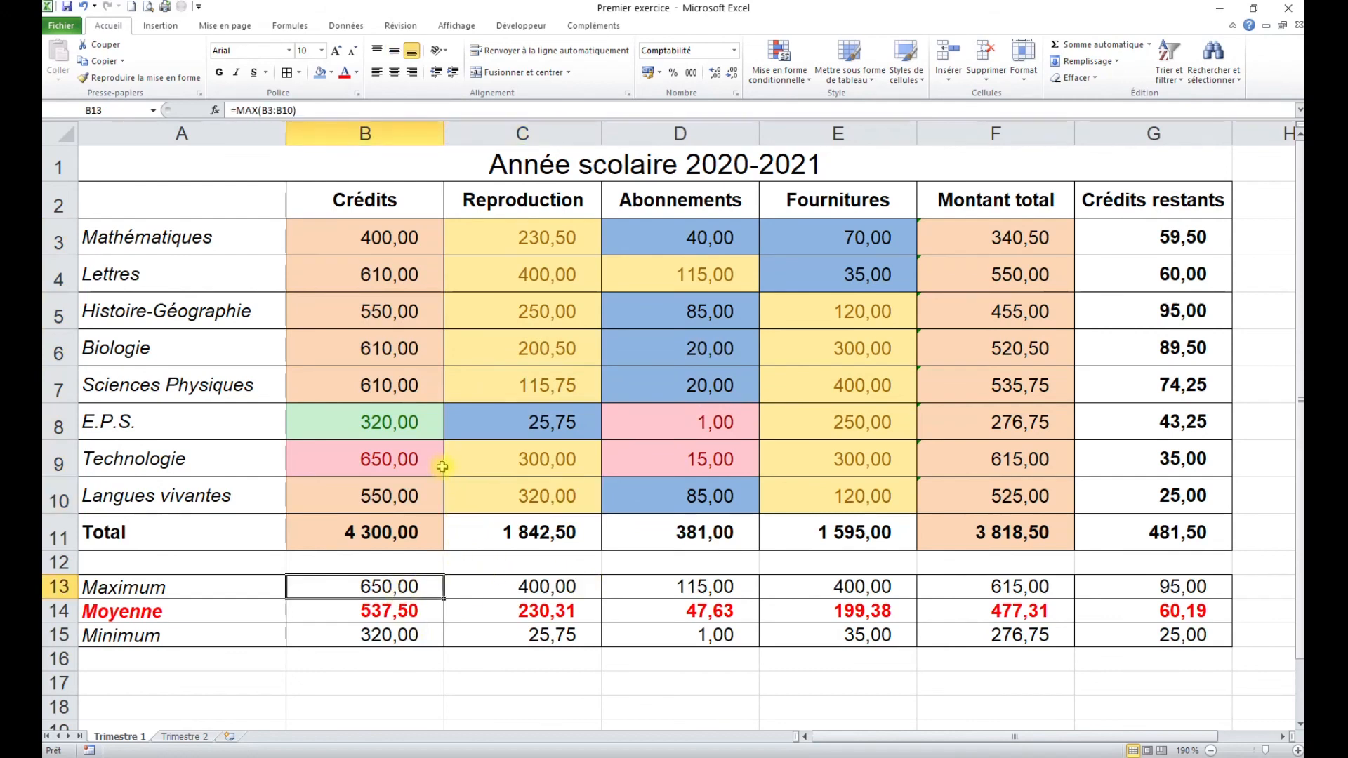
left_click(414, 462)
left_click(398, 423)
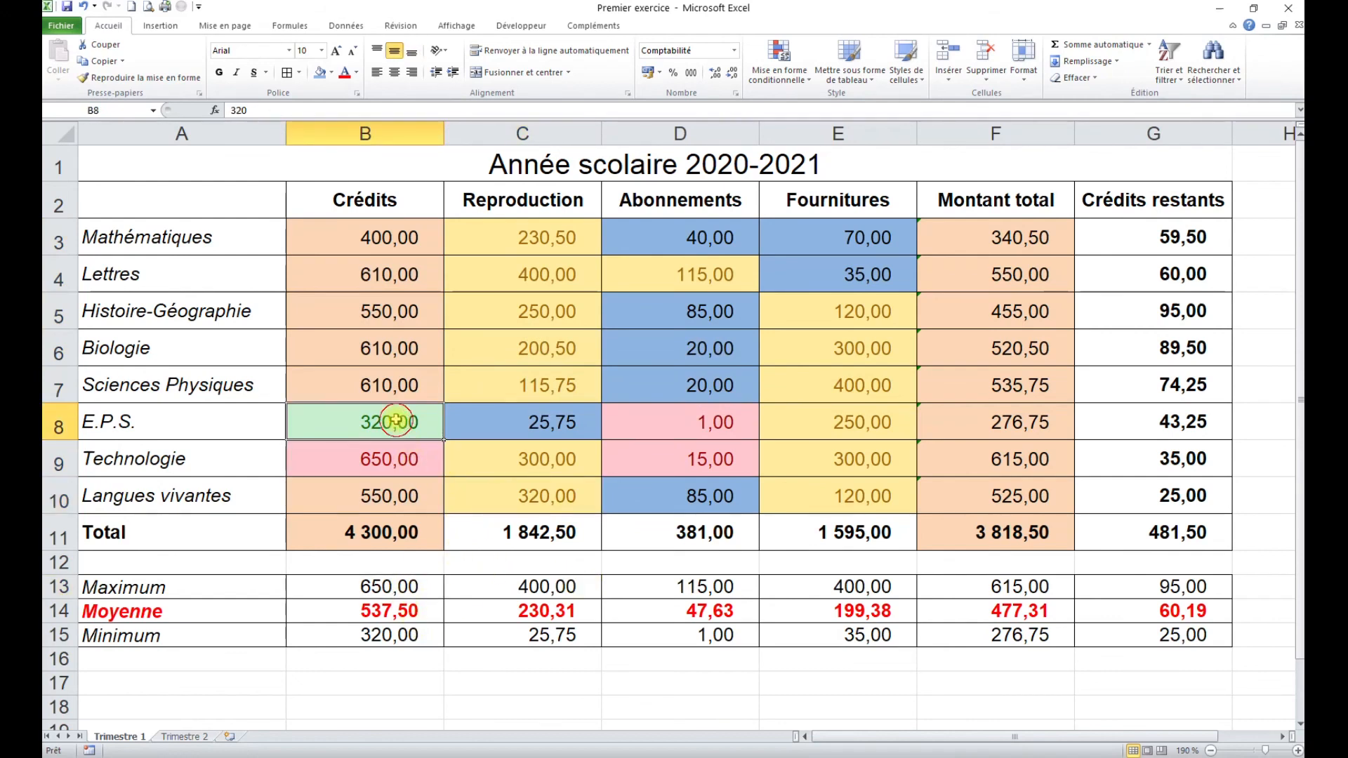
left_click(420, 636)
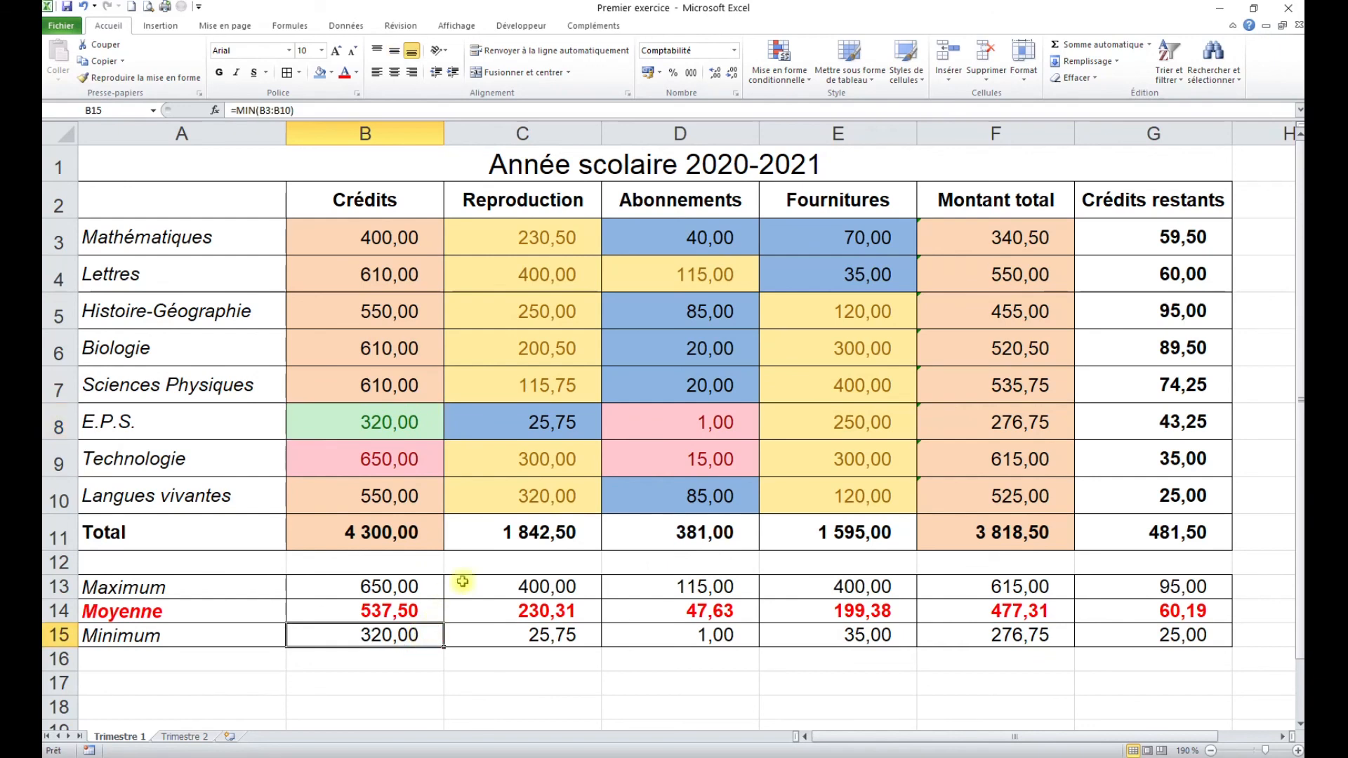
left_click(391, 459)
left_click_drag(366, 257, 389, 480)
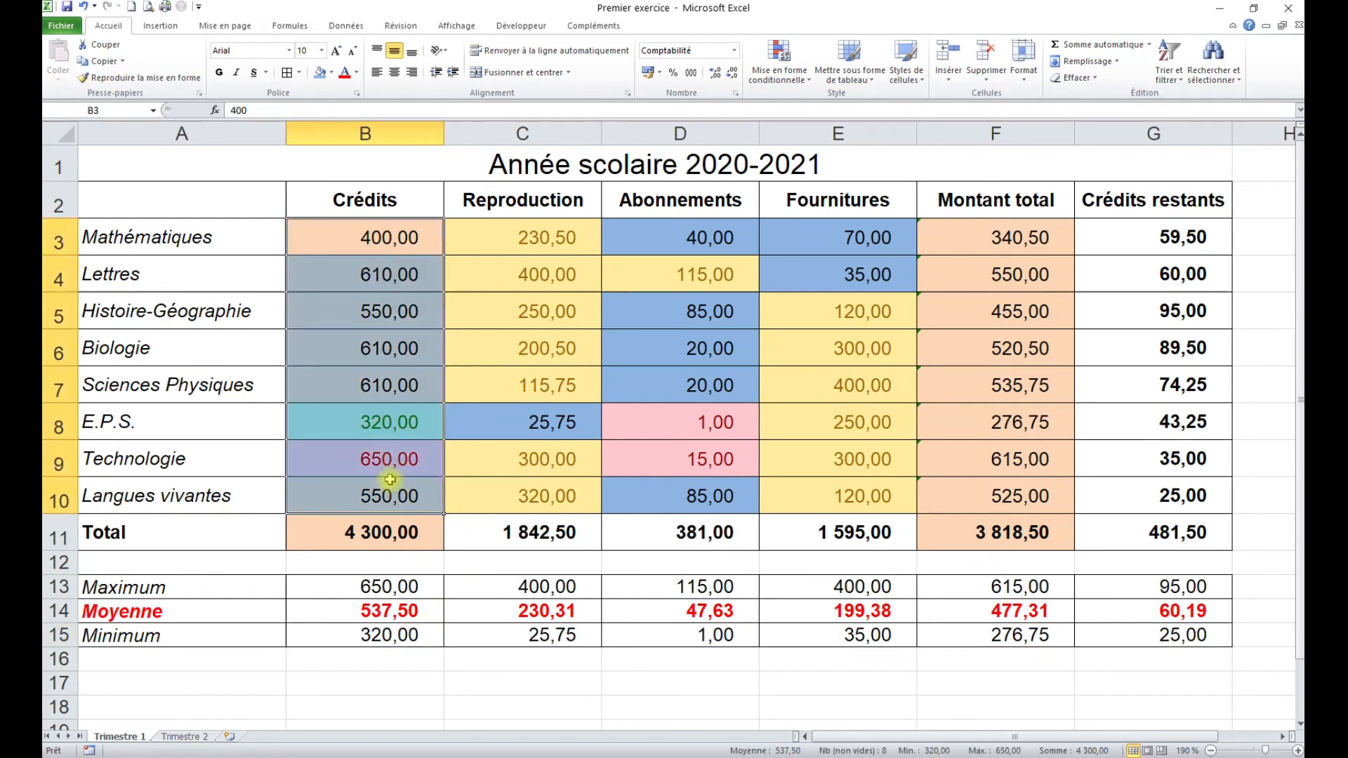
left_click(367, 605)
left_click(565, 383)
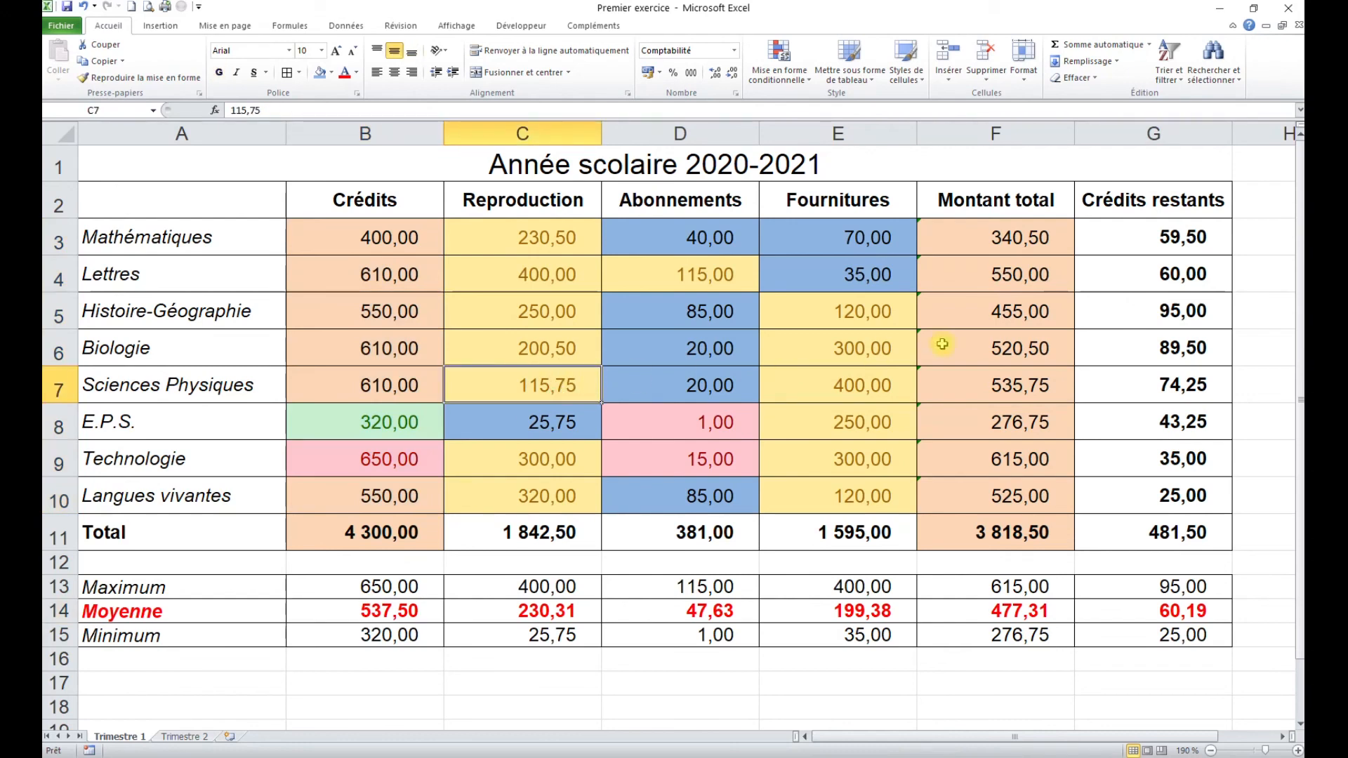